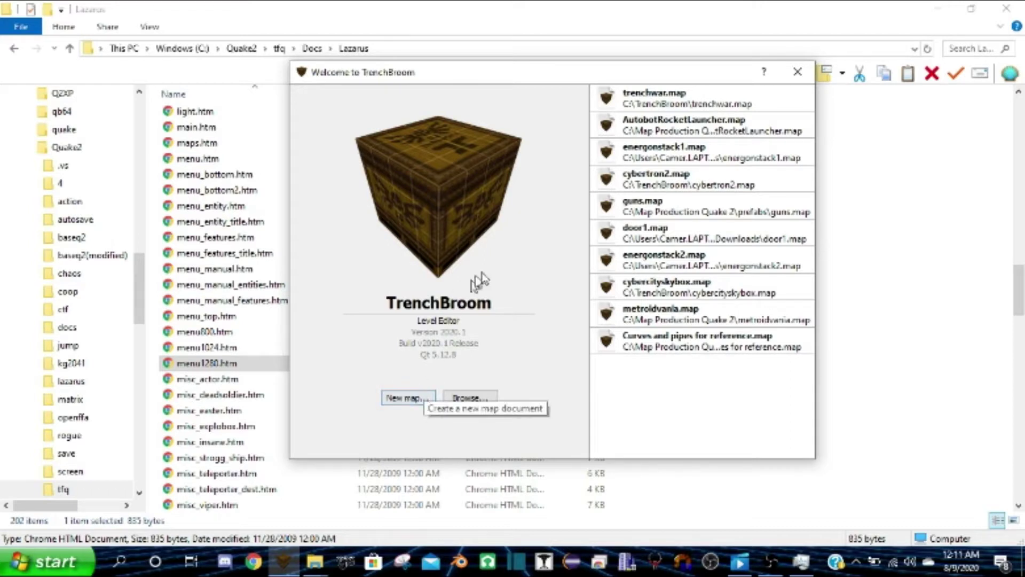
# Create a new map for Quake 2 using the Quake2 (Valve) map format
pyautogui.click(418, 403)
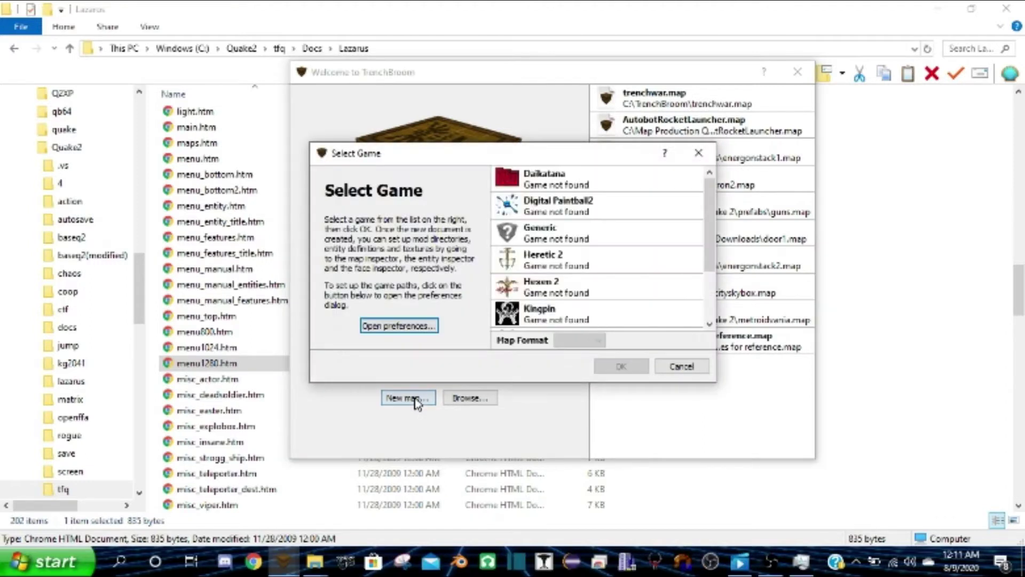
pyautogui.scroll(-1, 581, 241)
pyautogui.click(557, 287)
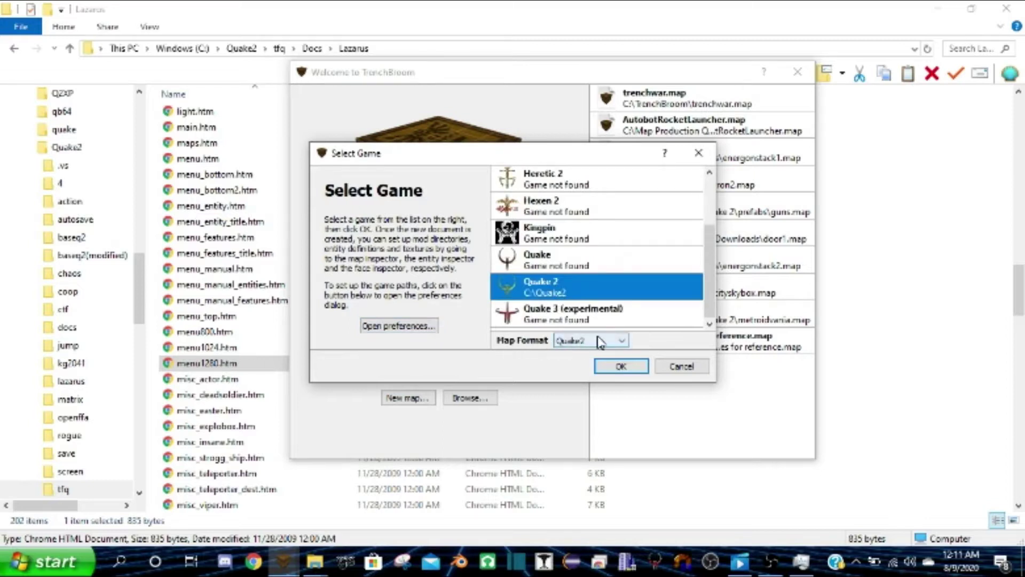
pyautogui.click(586, 343)
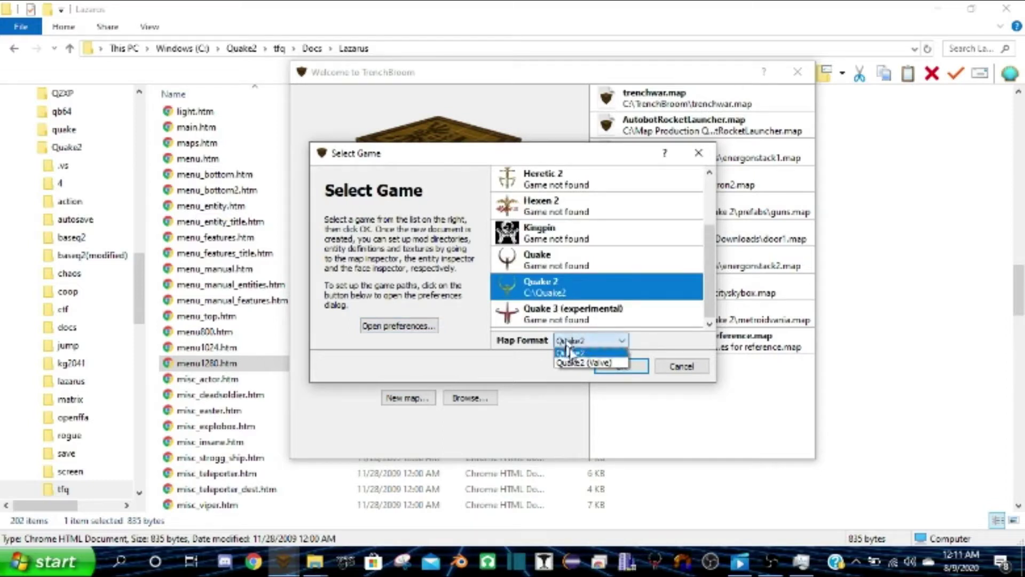
pyautogui.click(590, 363)
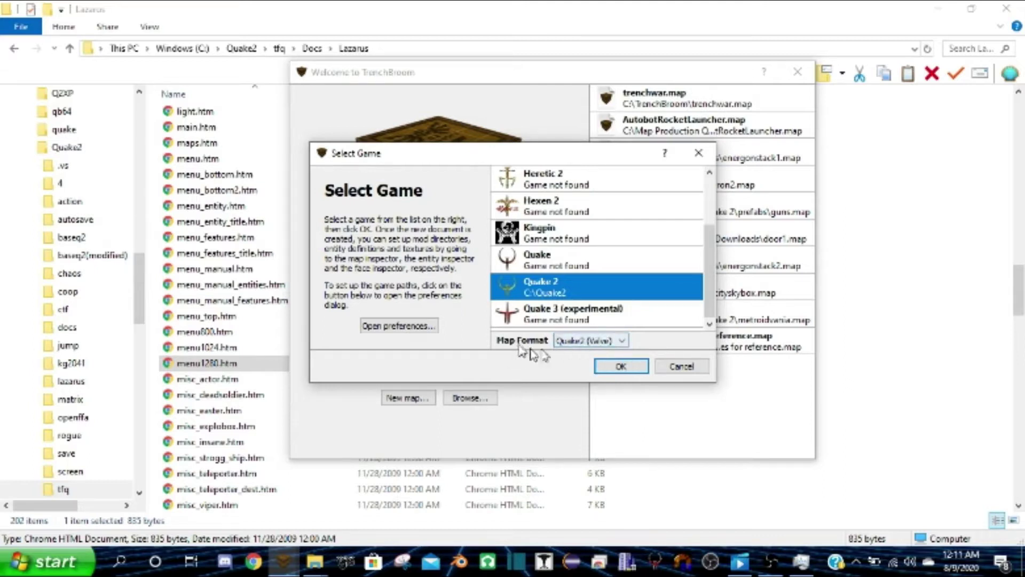
pyautogui.click(617, 342)
pyautogui.click(593, 363)
pyautogui.click(615, 368)
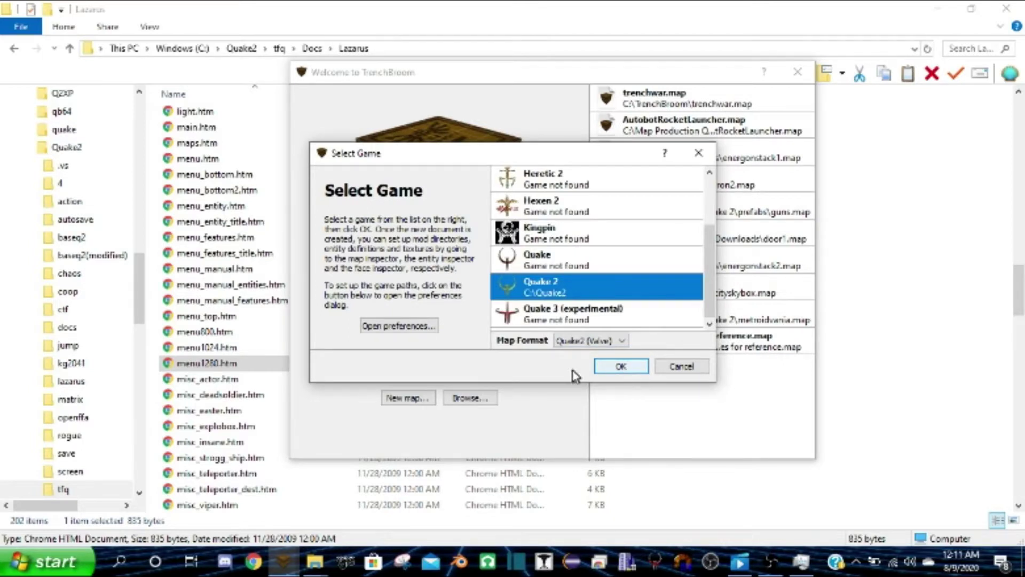
pyautogui.click(614, 369)
# Extrude the default brush's top face upward to make the brush 128 units tall
pyautogui.moveTo(416, 266)
pyautogui.keyDown('alt'); pyautogui.mouseDown(button='right')
pyautogui.moveTo(387, 268)
pyautogui.moveTo(450, 274)
pyautogui.moveTo(538, 256)
pyautogui.moveTo(442, 266)
pyautogui.moveTo(399, 299)
pyautogui.moveTo(445, 300)
pyautogui.moveTo(391, 302)
pyautogui.moveTo(373, 271)
pyautogui.moveTo(420, 305)
pyautogui.moveTo(518, 252)
pyautogui.moveTo(481, 256)
pyautogui.moveTo(389, 238)
pyautogui.moveTo(641, 235)
pyautogui.moveTo(502, 211)
pyautogui.moveTo(355, 225)
pyautogui.moveTo(337, 247)
pyautogui.moveTo(601, 239)
pyautogui.moveTo(416, 263)
pyautogui.mouseUp(button='right'); pyautogui.keyUp('alt')
pyautogui.scroll(-4, 445, 299)
pyautogui.click(373, 271)
pyautogui.moveTo(414, 256)
pyautogui.keyDown('shift'); pyautogui.mouseDown()
pyautogui.moveTo(412, 274)
pyautogui.moveTo(398, 267)
pyautogui.moveTo(409, 224)
pyautogui.mouseUp(); pyautogui.keyUp('shift')
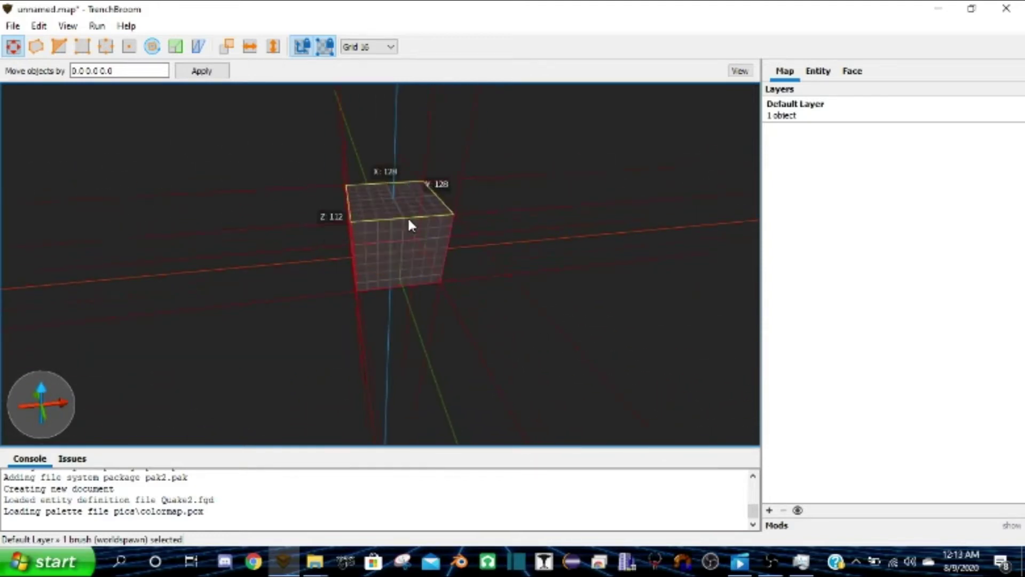
pyautogui.keyDown('alt'); pyautogui.moveTo(421, 207); pyautogui.dragTo(430, 222, button='right'); pyautogui.keyUp('alt')
pyautogui.scroll(10, 431, 216)
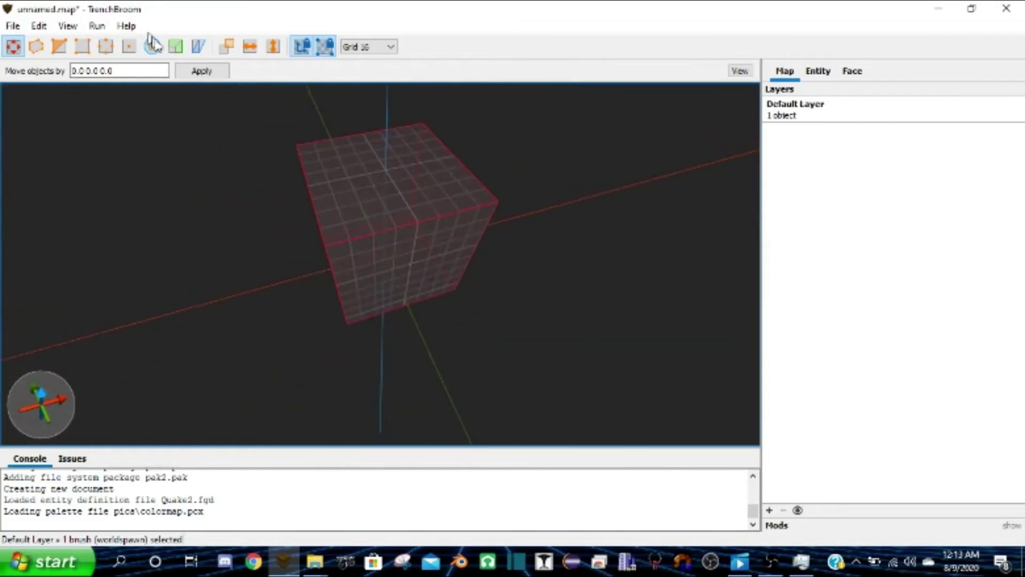
# Rotate the brush about the Z axis and try a second rotation with another ring of the Rotate tool
pyautogui.click(153, 47)
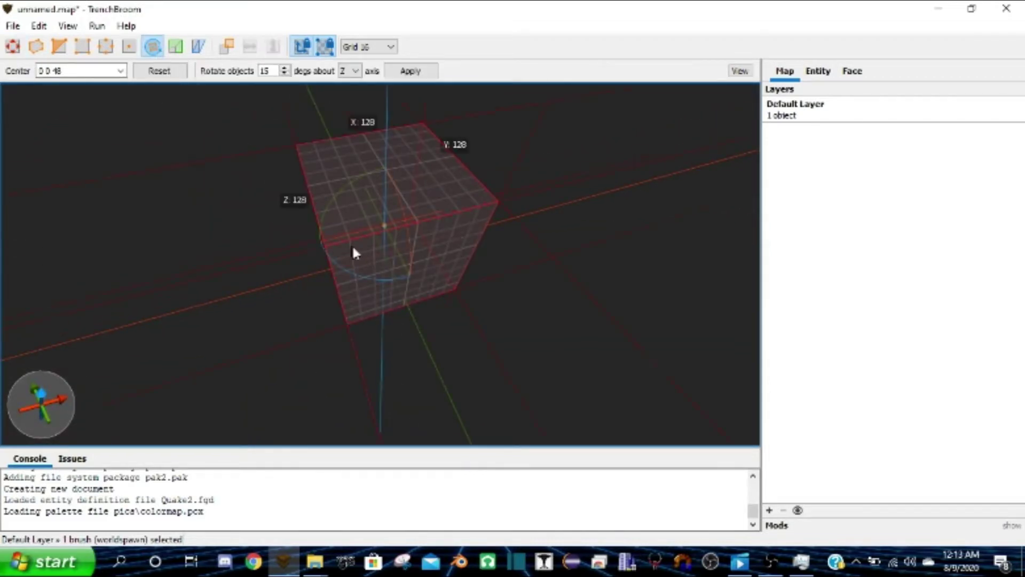
pyautogui.moveTo(362, 282); pyautogui.dragTo(400, 278)
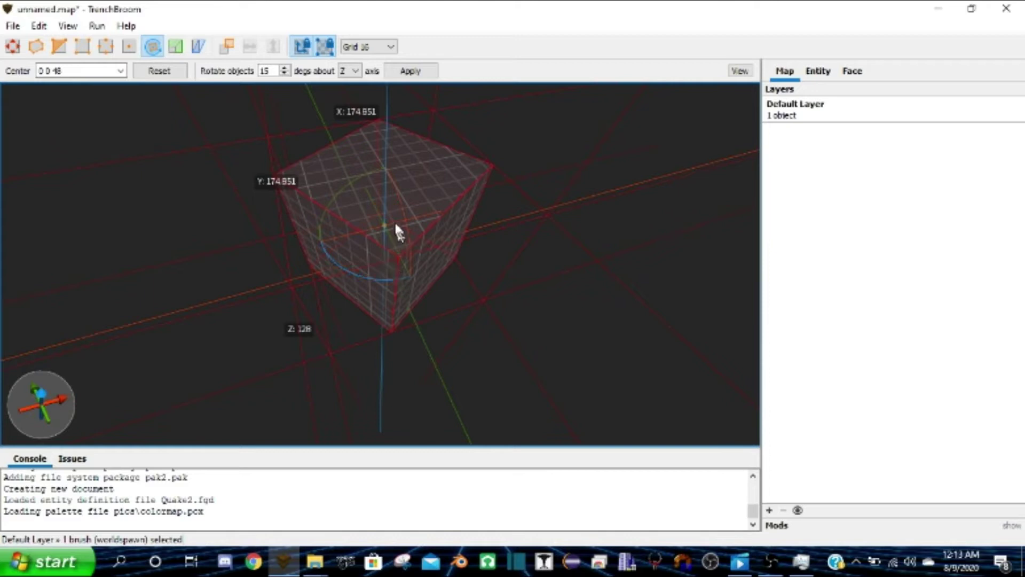
pyautogui.moveTo(351, 182)
pyautogui.mouseDown()
pyautogui.moveTo(325, 187)
pyautogui.moveTo(322, 211)
pyautogui.mouseUp()
# Undo the brush rotations and the height extrusion
pyautogui.moveTo(403, 220)
pyautogui.mouseDown(button='right')
pyautogui.moveTo(416, 208)
pyautogui.moveTo(406, 224)
pyautogui.moveTo(293, 240)
pyautogui.moveTo(477, 204)
pyautogui.mouseUp(button='right')
pyautogui.hotkey('ctrl', 'z')
pyautogui.hotkey('ctrl', 'z')
pyautogui.hotkey('ctrl', 'z')
pyautogui.click(477, 204)
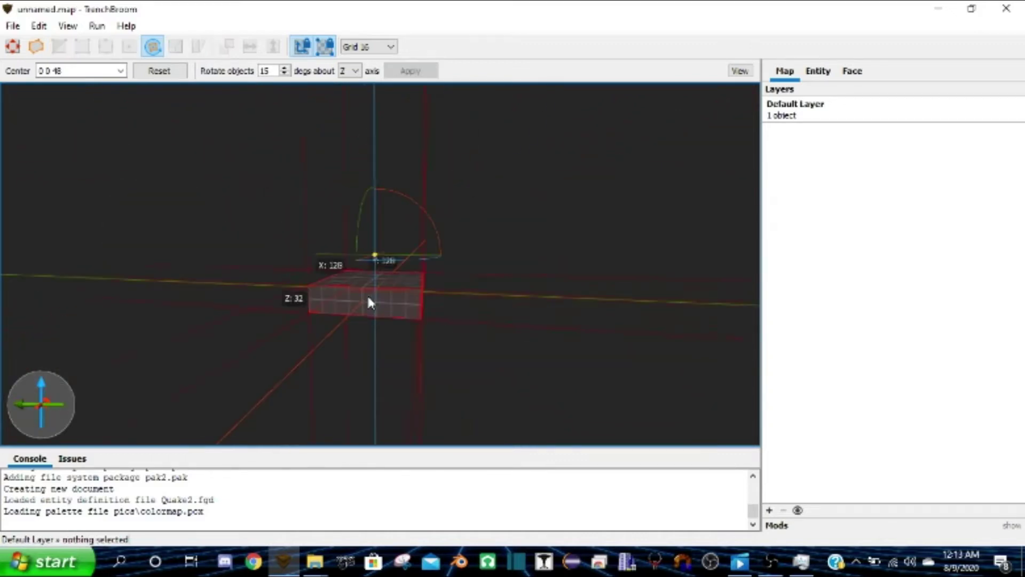
# Reselect the flat default brush and leave the Rotate tool
pyautogui.click(367, 296)
pyautogui.click(11, 51)
pyautogui.moveTo(369, 214)
pyautogui.mouseDown(button='right')
pyautogui.moveTo(366, 235)
pyautogui.moveTo(350, 209)
pyautogui.moveTo(432, 262)
pyautogui.moveTo(251, 242)
pyautogui.moveTo(408, 240)
pyautogui.moveTo(424, 274)
pyautogui.moveTo(405, 257)
pyautogui.moveTo(374, 254)
pyautogui.mouseUp(button='right')
pyautogui.press('w')
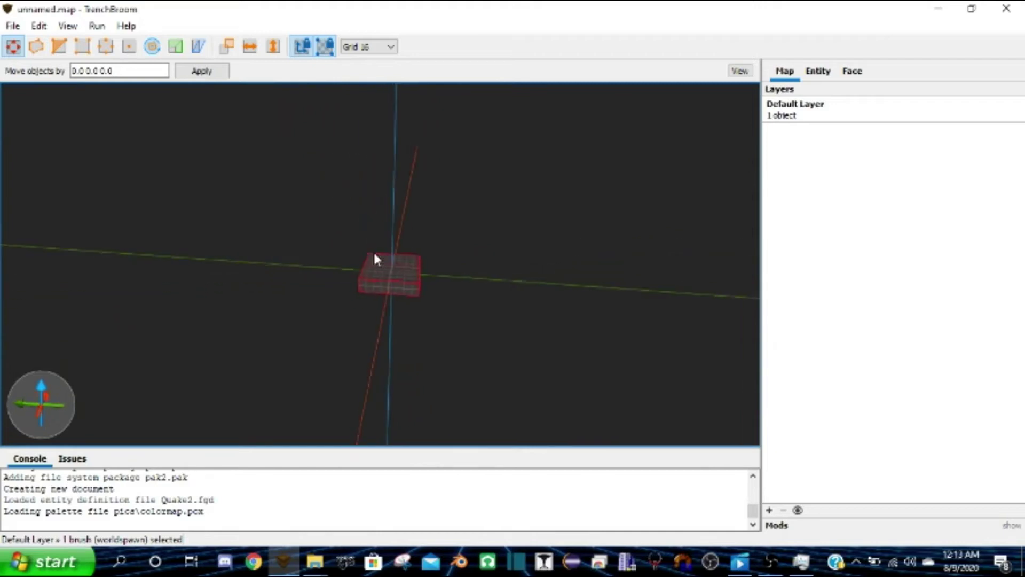
# Check the Quake 2 game path in the preferences
pyautogui.click(67, 26)
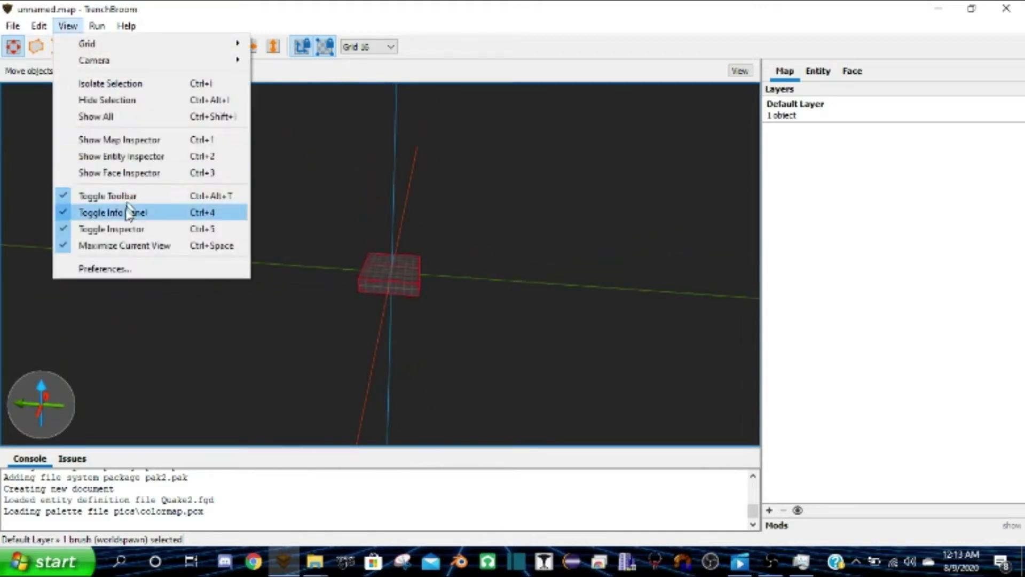
pyautogui.click(126, 268)
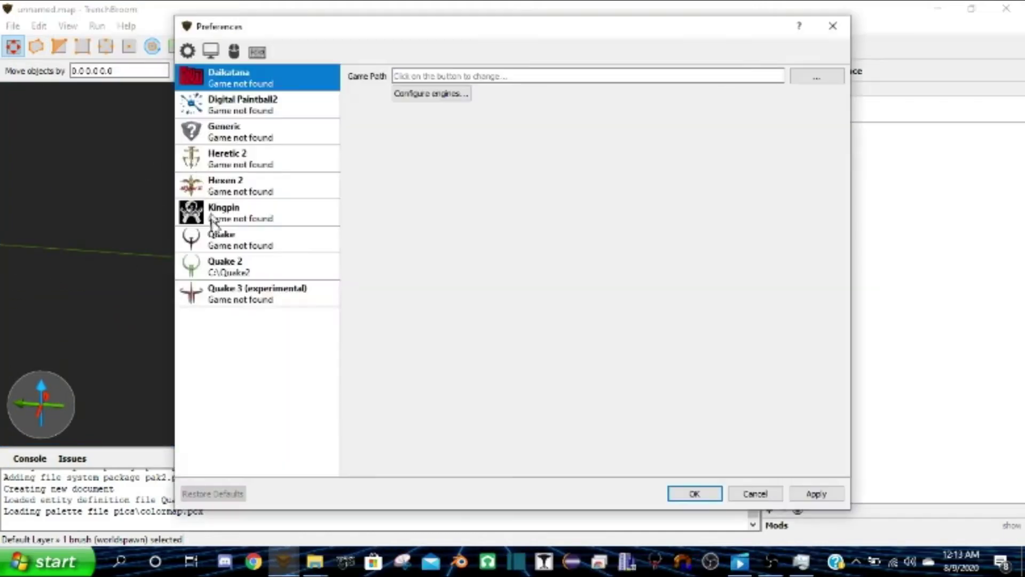
pyautogui.click(232, 275)
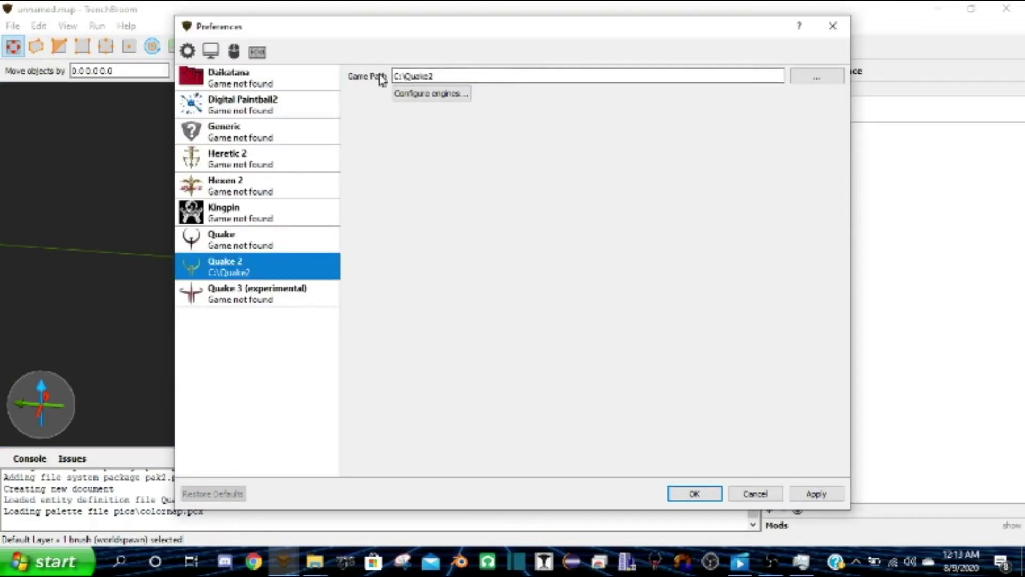
pyautogui.click(454, 74)
pyautogui.doubleClick(454, 75)
pyautogui.click(450, 75)
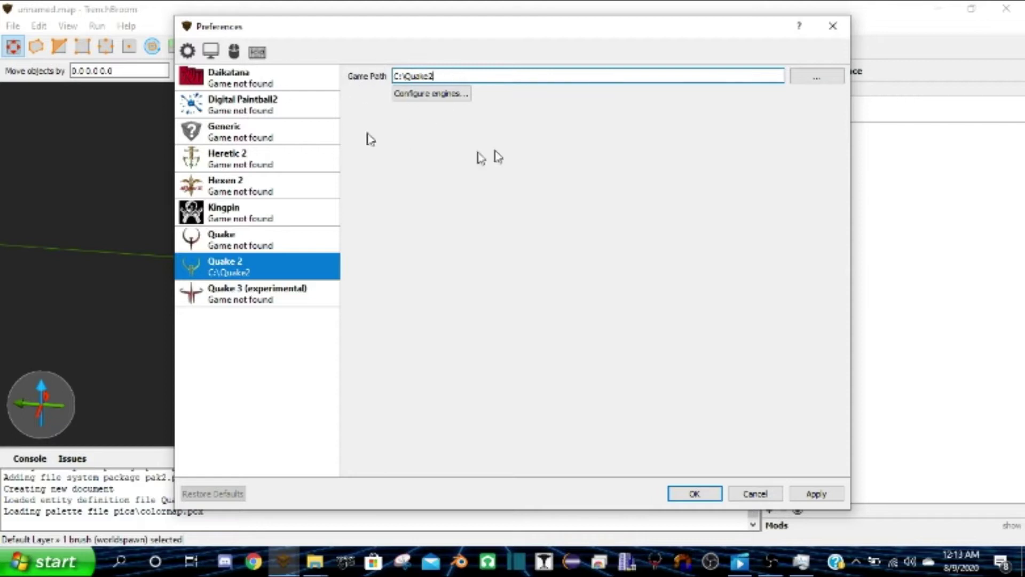
pyautogui.moveTo(405, 75); pyautogui.dragTo(465, 78)
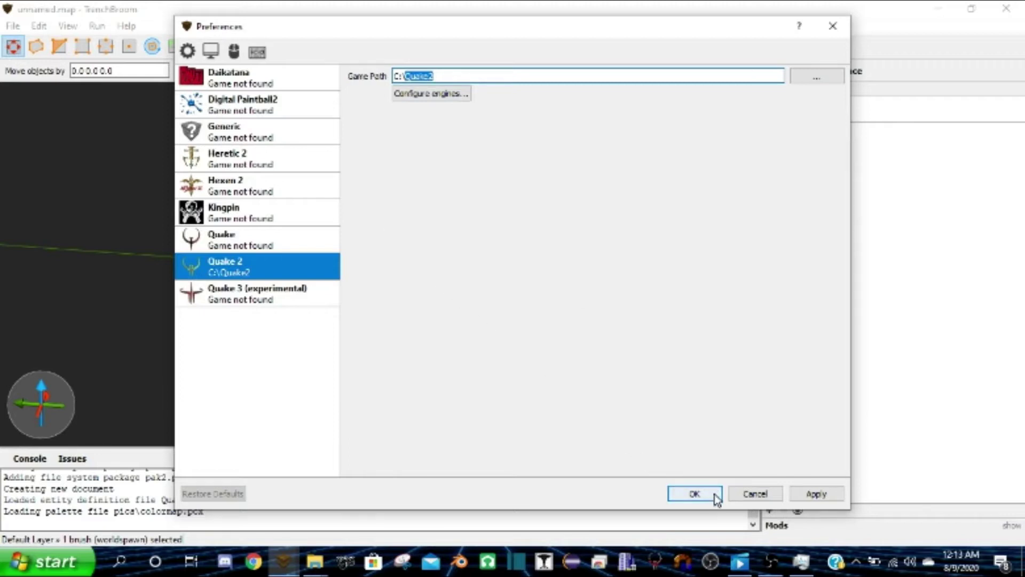
pyautogui.click(695, 494)
# Enable the tfq mod for the map
pyautogui.scroll(3, 479, 263)
pyautogui.press('a')
pyautogui.moveTo(478, 258)
pyautogui.mouseDown(button='right')
pyautogui.moveTo(520, 285)
pyautogui.moveTo(502, 296)
pyautogui.mouseUp(button='right')
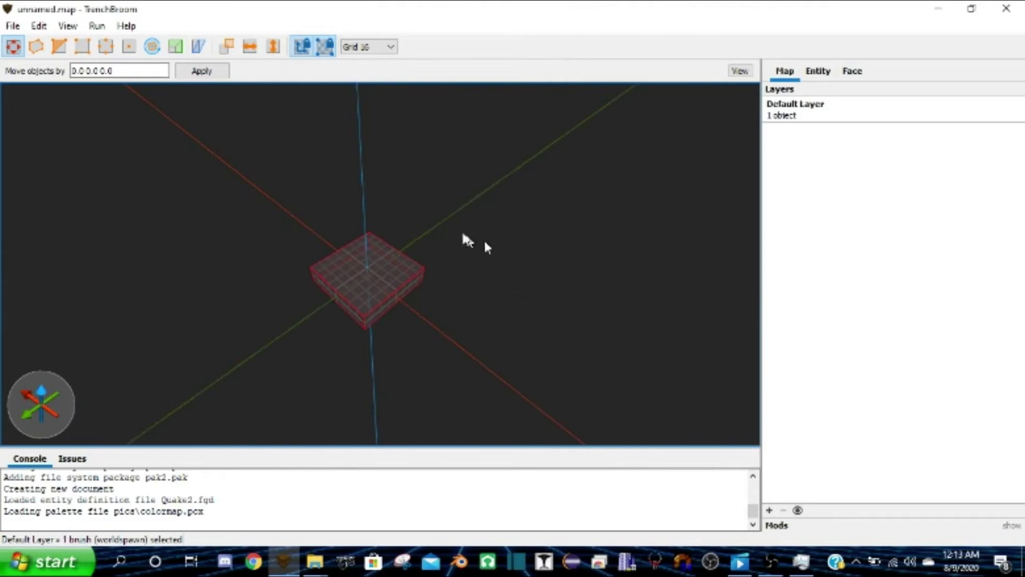
pyautogui.click(1011, 525)
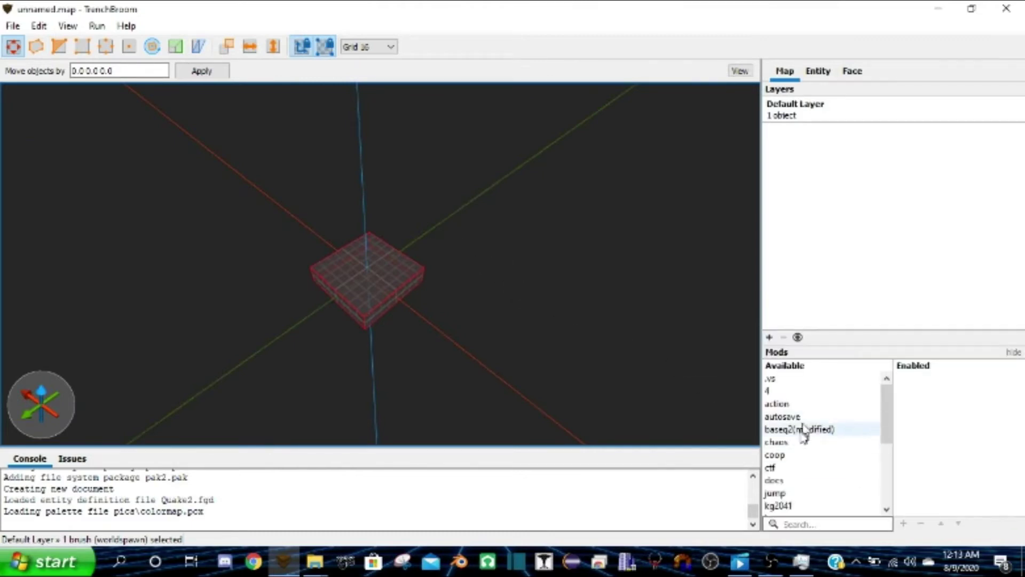
pyautogui.scroll(-4, 809, 422)
pyautogui.click(804, 455)
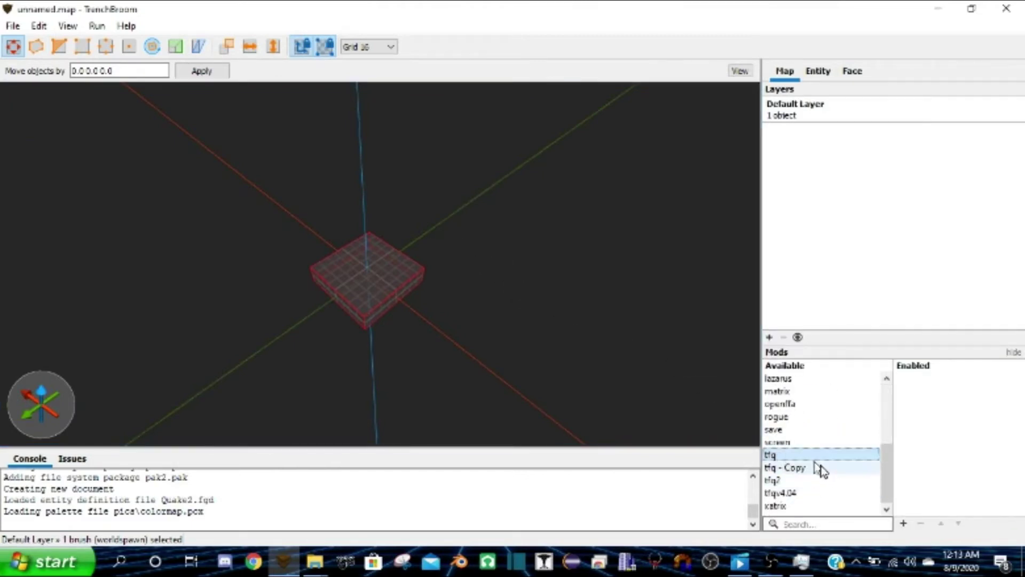
pyautogui.click(904, 523)
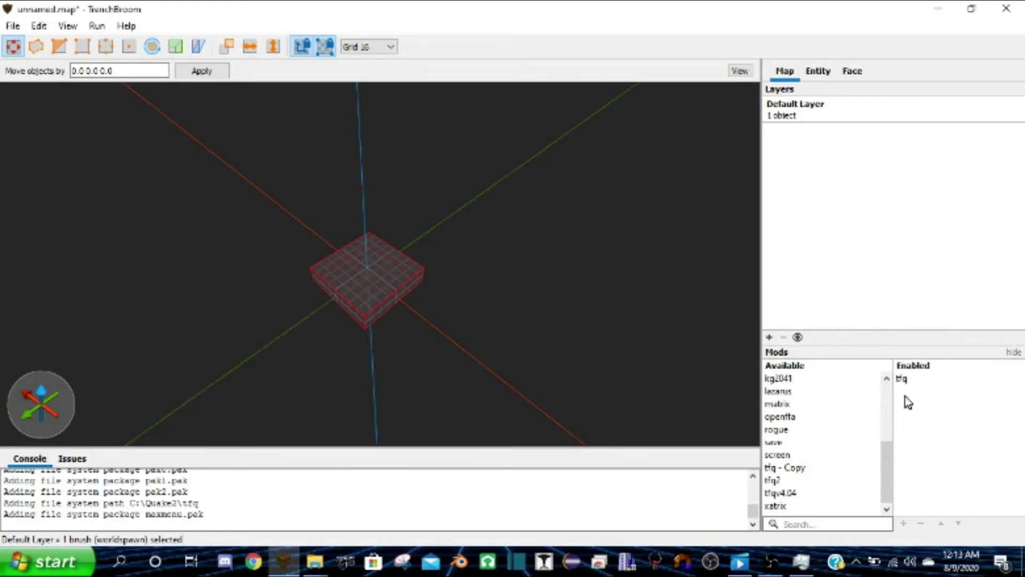
pyautogui.click(916, 381)
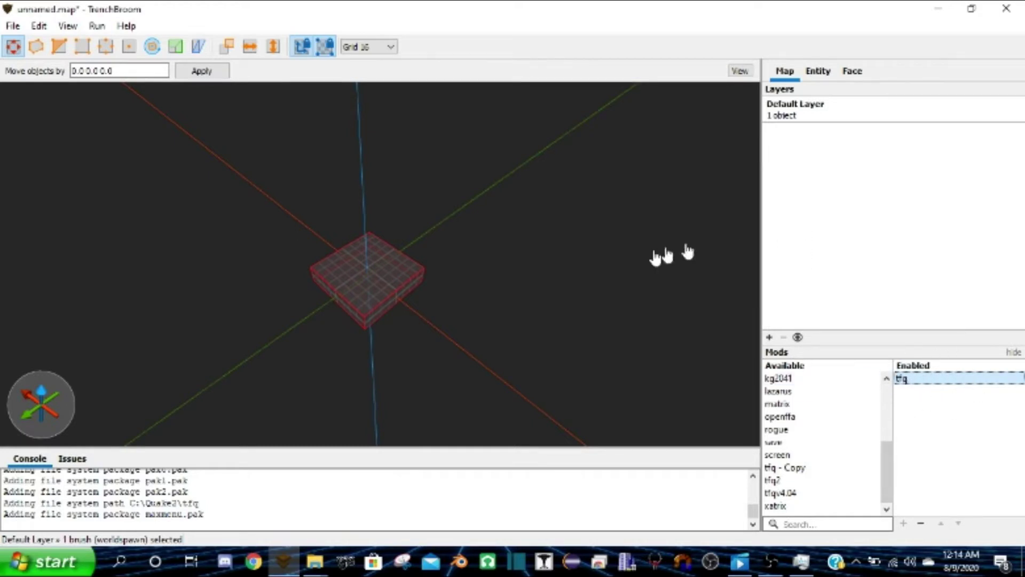
# Examine the mod's entity models in the entity browser, from ammo and player starts through monsters and triggers
pyautogui.moveTo(595, 265)
pyautogui.mouseDown(button='right')
pyautogui.moveTo(540, 284)
pyautogui.moveTo(486, 262)
pyautogui.moveTo(453, 268)
pyautogui.moveTo(451, 289)
pyautogui.mouseUp(button='right')
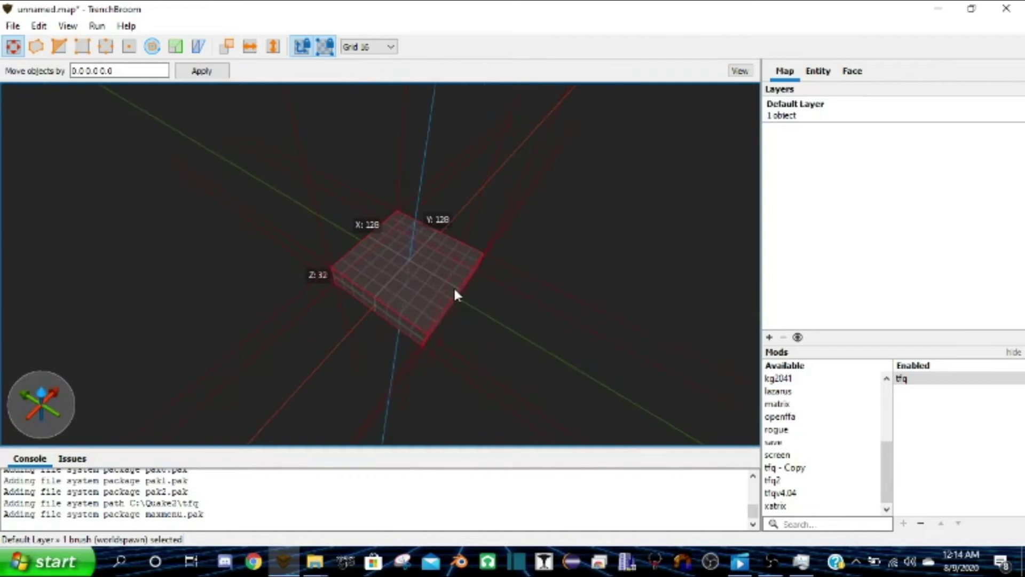
pyautogui.moveTo(448, 259)
pyautogui.mouseDown(button='right')
pyautogui.moveTo(572, 258)
pyautogui.moveTo(552, 229)
pyautogui.moveTo(552, 279)
pyautogui.moveTo(553, 258)
pyautogui.moveTo(492, 226)
pyautogui.moveTo(426, 224)
pyautogui.moveTo(449, 219)
pyautogui.mouseUp(button='right')
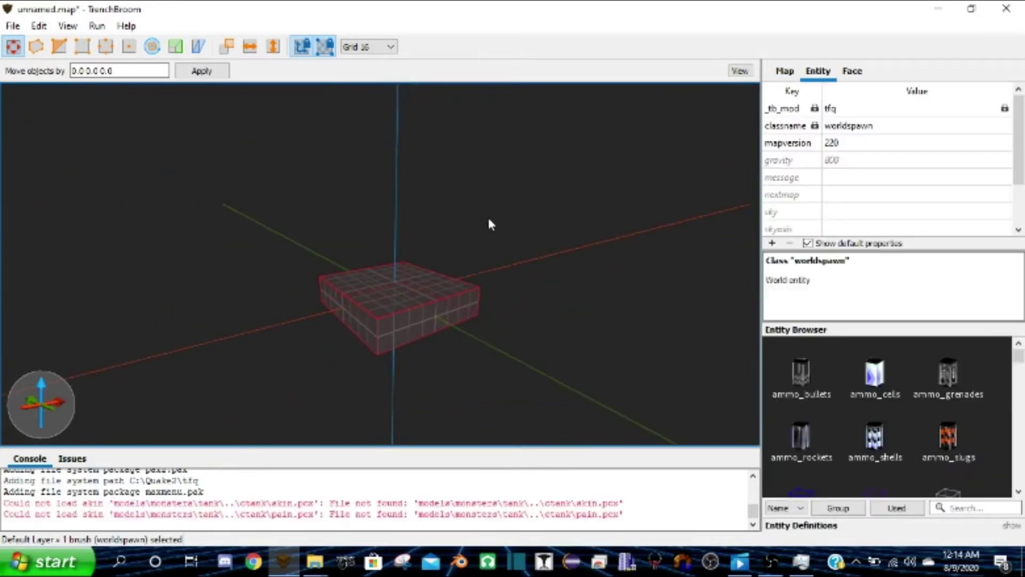
pyautogui.scroll(-15, 885, 387)
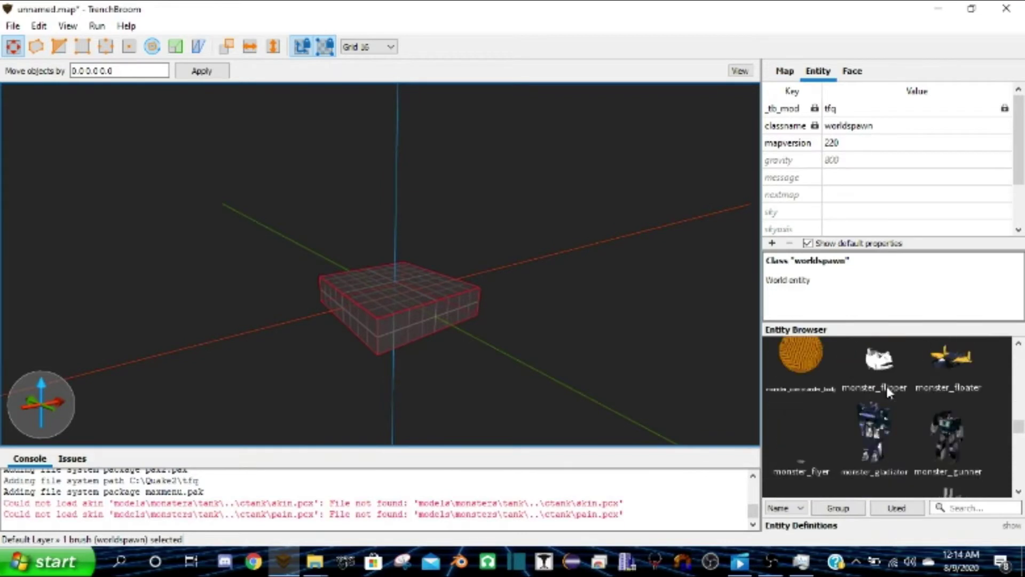
pyautogui.scroll(10, 886, 390)
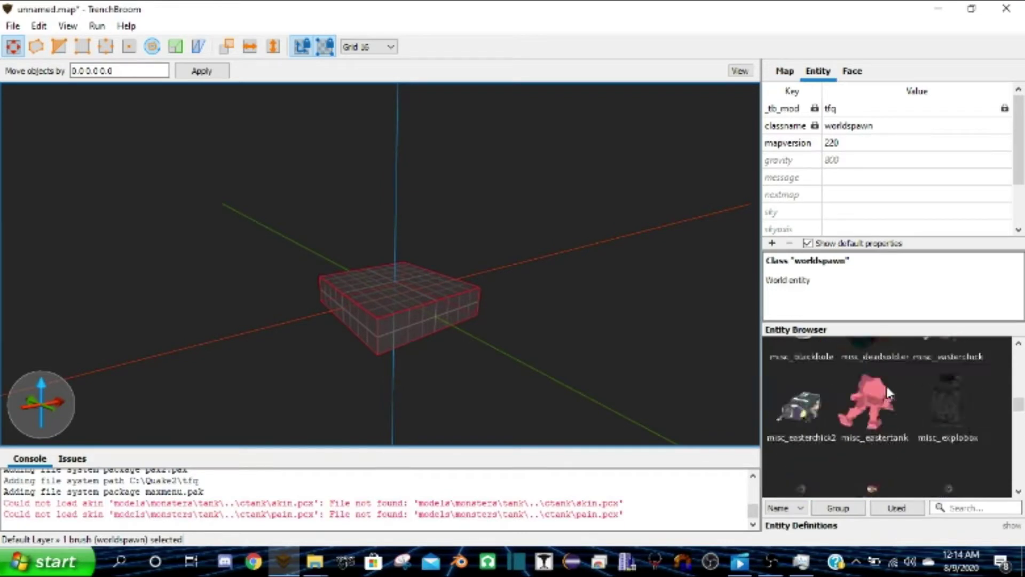
pyautogui.scroll(6, 880, 380)
pyautogui.moveTo(385, 291)
pyautogui.mouseDown(button='right')
pyautogui.moveTo(427, 344)
pyautogui.moveTo(483, 320)
pyautogui.moveTo(385, 306)
pyautogui.moveTo(436, 313)
pyautogui.moveTo(426, 331)
pyautogui.moveTo(541, 392)
pyautogui.moveTo(495, 281)
pyautogui.moveTo(449, 291)
pyautogui.moveTo(470, 299)
pyautogui.mouseUp(button='right')
pyautogui.scroll(-8, 838, 373)
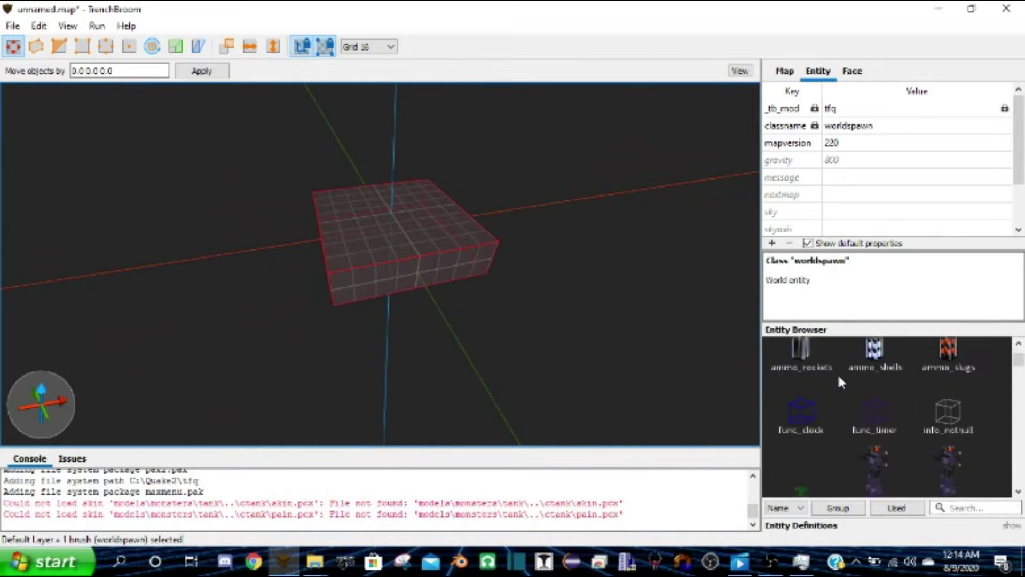
pyautogui.scroll(-3, 838, 372)
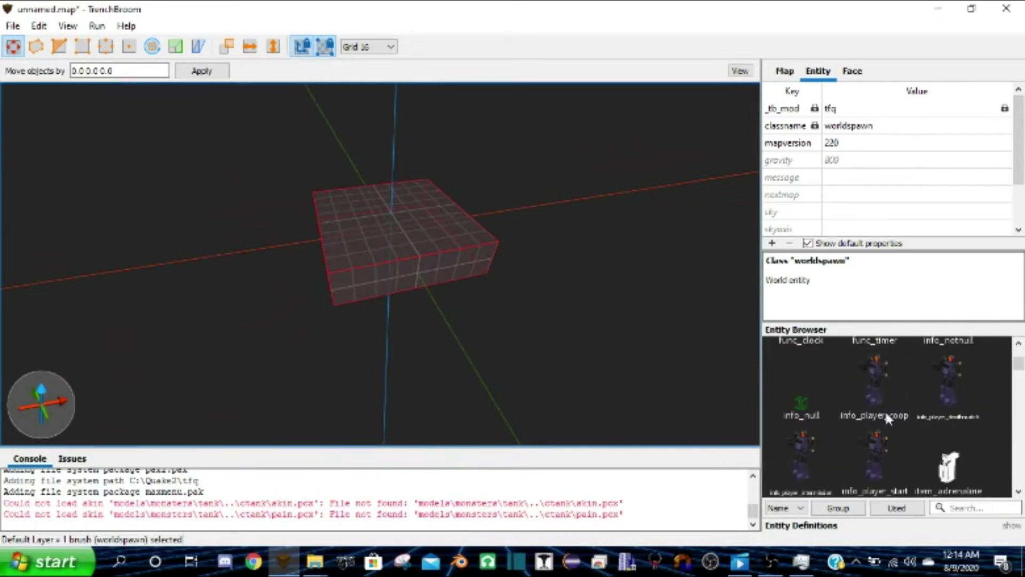
pyautogui.scroll(-20, 886, 411)
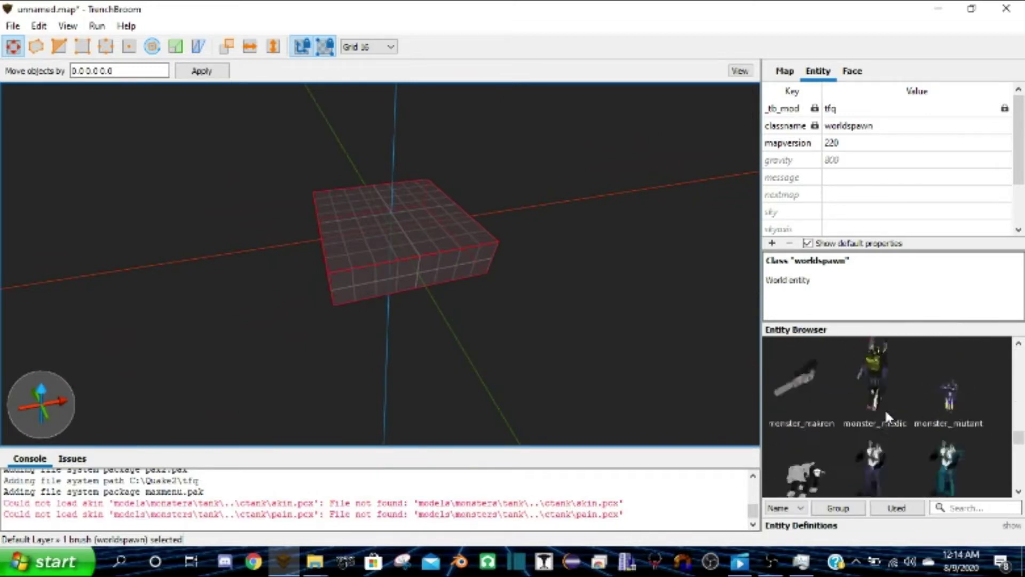
pyautogui.scroll(3, 844, 380)
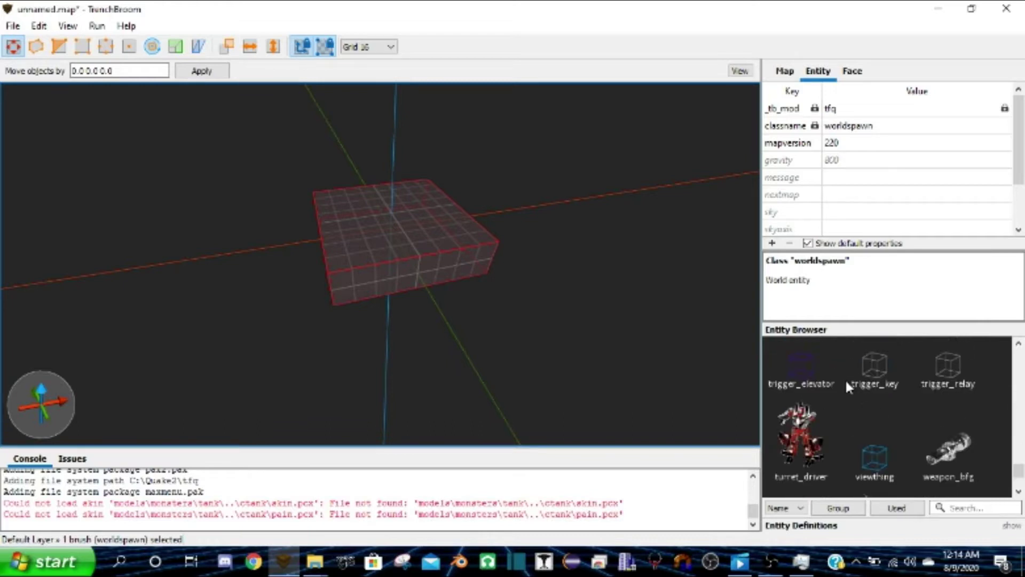
# Place a turret_driver entity on top of the brush and delete it again
pyautogui.moveTo(800, 435)
pyautogui.mouseDown()
pyautogui.moveTo(667, 299)
pyautogui.moveTo(444, 229)
pyautogui.moveTo(399, 229)
pyautogui.moveTo(408, 209)
pyautogui.mouseUp()
pyautogui.press('Delete')
pyautogui.moveTo(497, 316)
pyautogui.mouseDown(button='right')
pyautogui.moveTo(444, 289)
pyautogui.moveTo(358, 306)
pyautogui.mouseUp(button='right')
pyautogui.press('d')
# Place a monster_gunner entity on top of the brush at origin 16 0 40
pyautogui.scroll(5, 853, 423)
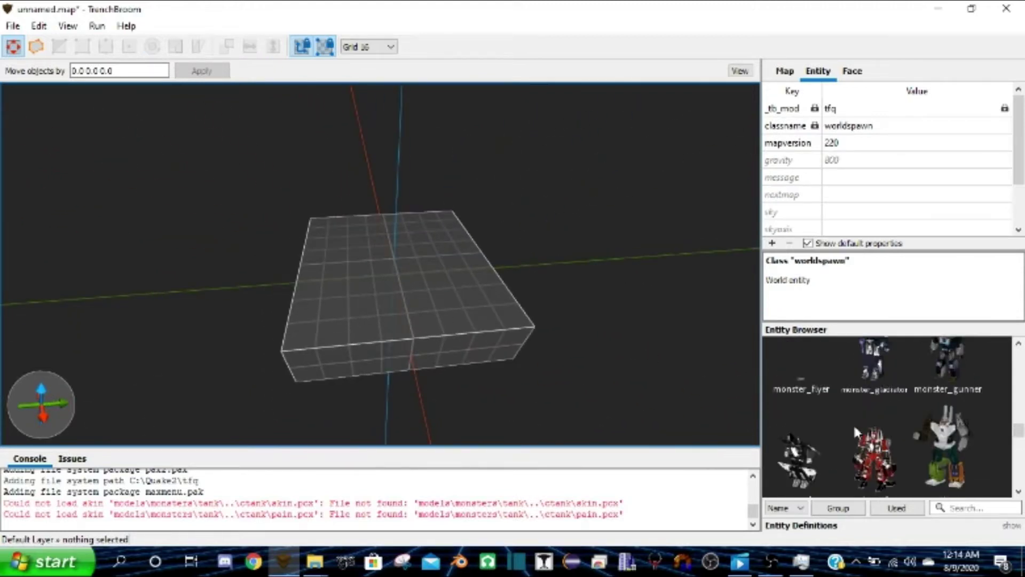
pyautogui.scroll(3, 863, 421)
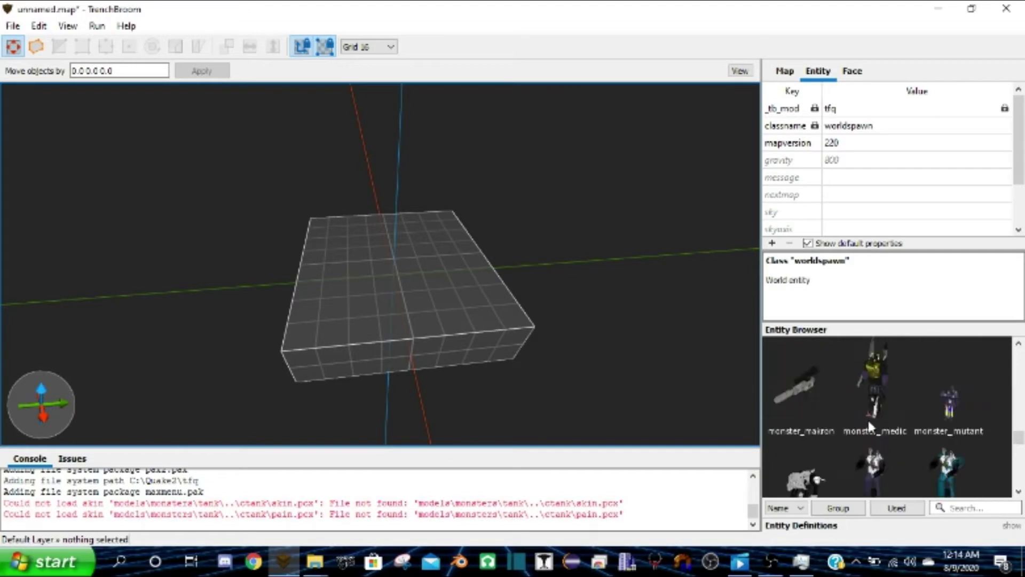
pyautogui.moveTo(938, 434); pyautogui.dragTo(378, 287)
pyautogui.moveTo(339, 294); pyautogui.dragTo(697, 321, button='right')
# Examine the weapon, trigger and target entities in the entity browser and view the placed gunner
pyautogui.scroll(3, 364, 246)
pyautogui.scroll(-4, 375, 240)
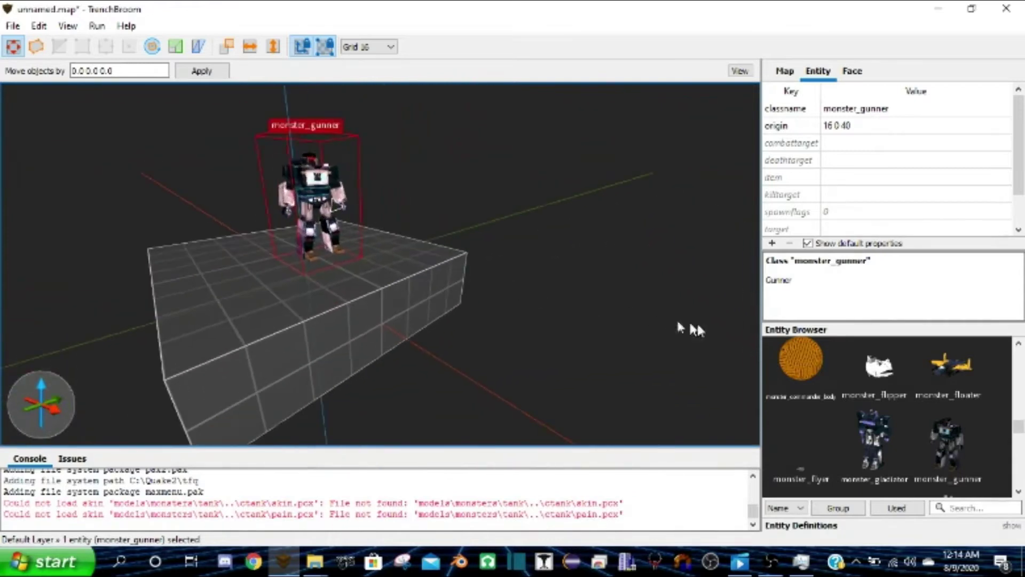
pyautogui.scroll(-10, 868, 393)
pyautogui.scroll(-10, 867, 388)
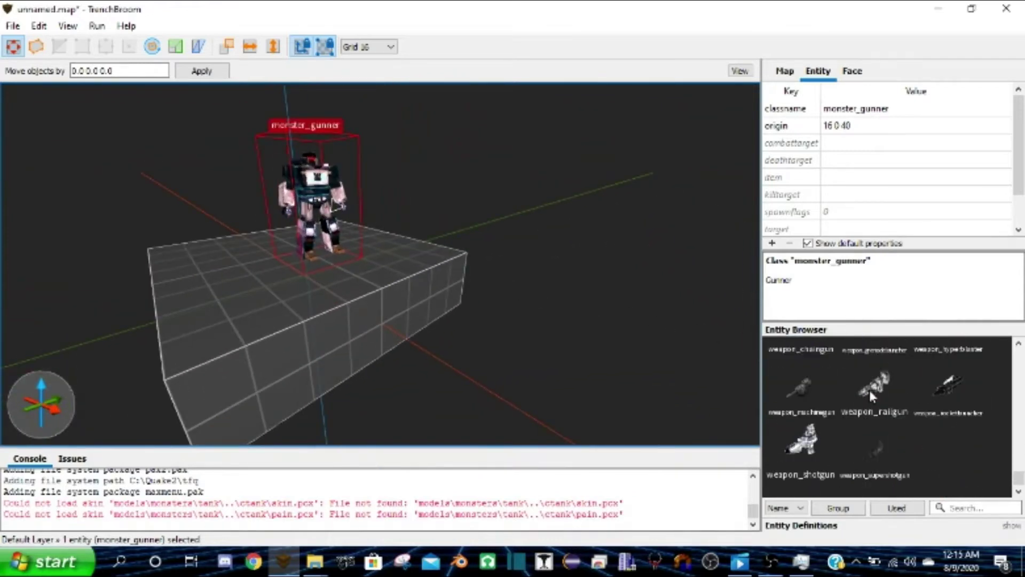
pyautogui.scroll(5, 870, 414)
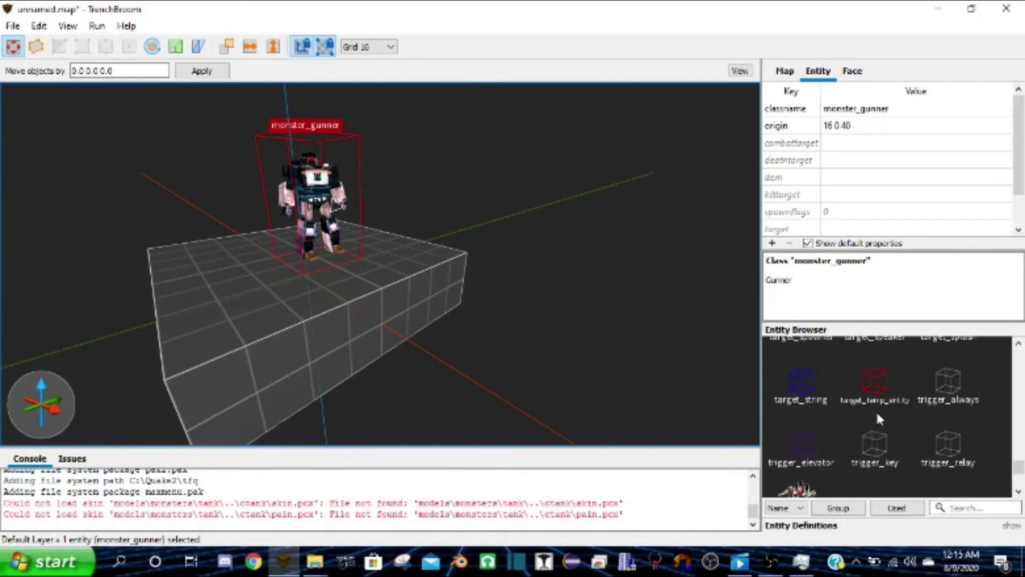
pyautogui.scroll(5, 258, 166)
pyautogui.scroll(-5, 258, 166)
pyautogui.moveTo(259, 167); pyautogui.dragTo(247, 202, button='right')
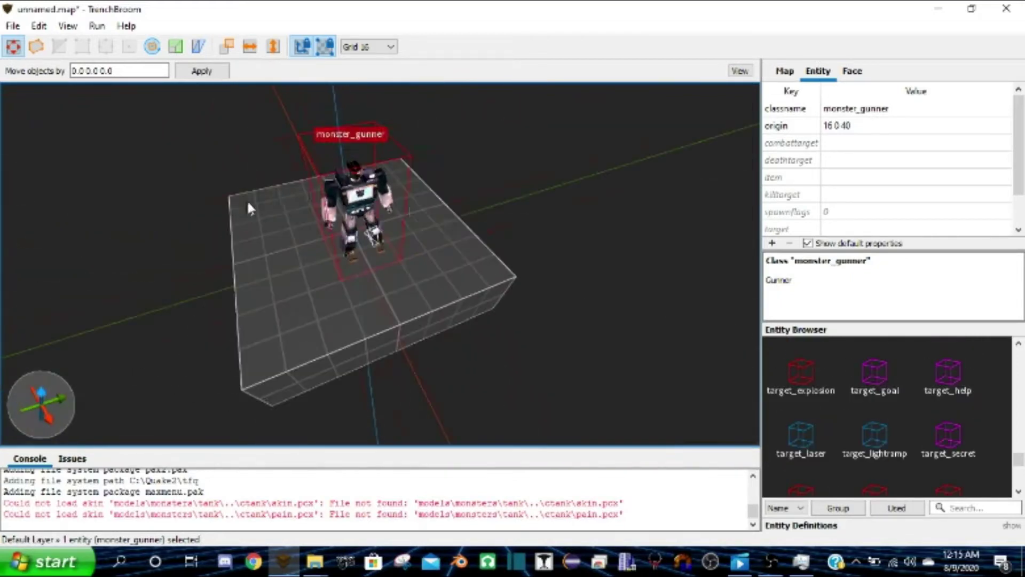
# Place another monster_gunner entity beside the brush and delete it again
pyautogui.scroll(10, 908, 369)
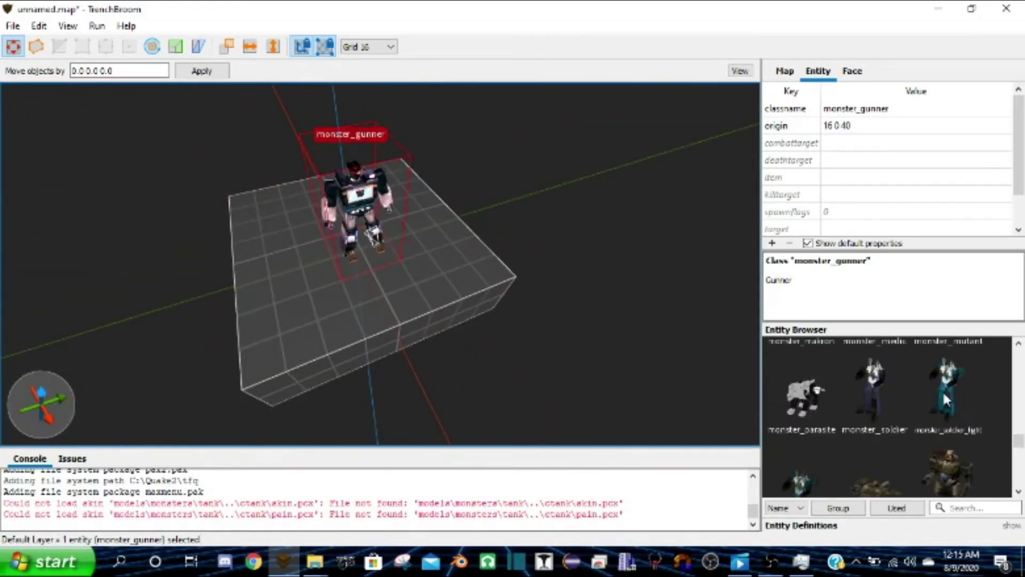
pyautogui.scroll(5, 943, 390)
pyautogui.moveTo(946, 443); pyautogui.dragTo(293, 338)
pyautogui.moveTo(547, 340); pyautogui.dragTo(508, 304, button='right')
pyautogui.press('Delete')
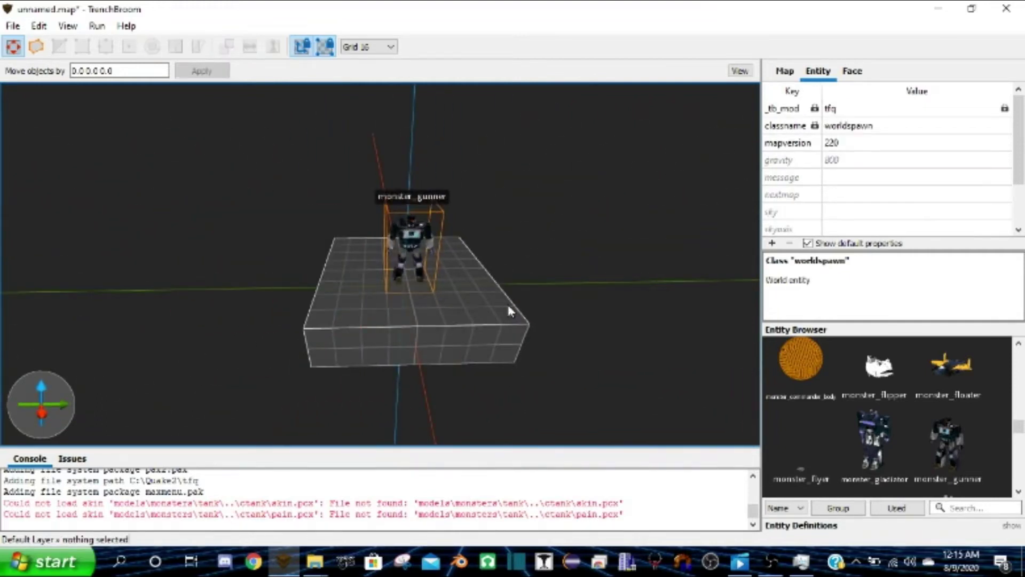
# Place a monster_commander_body at origin 32 -64 16 and a monster_gladiator at origin 48 112 28, on either side of the gunner
pyautogui.moveTo(878, 443); pyautogui.dragTo(542, 411)
pyautogui.moveTo(615, 326); pyautogui.dragTo(352, 320)
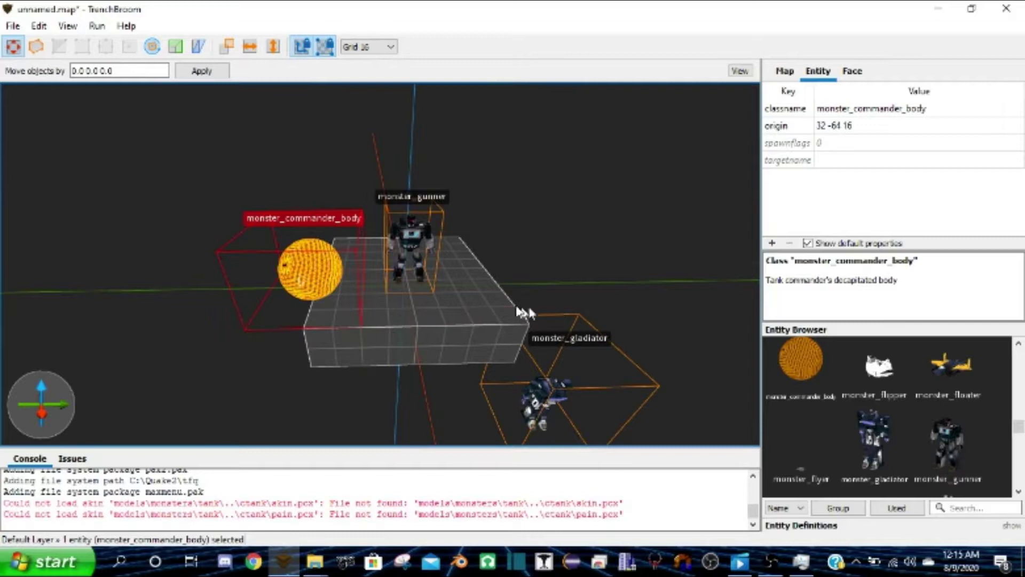
pyautogui.moveTo(521, 312); pyautogui.dragTo(523, 303, button='right')
pyautogui.moveTo(479, 370); pyautogui.dragTo(451, 255)
pyautogui.moveTo(452, 257)
pyautogui.mouseDown(button='right')
pyautogui.moveTo(411, 262)
pyautogui.moveTo(457, 257)
pyautogui.mouseUp(button='right')
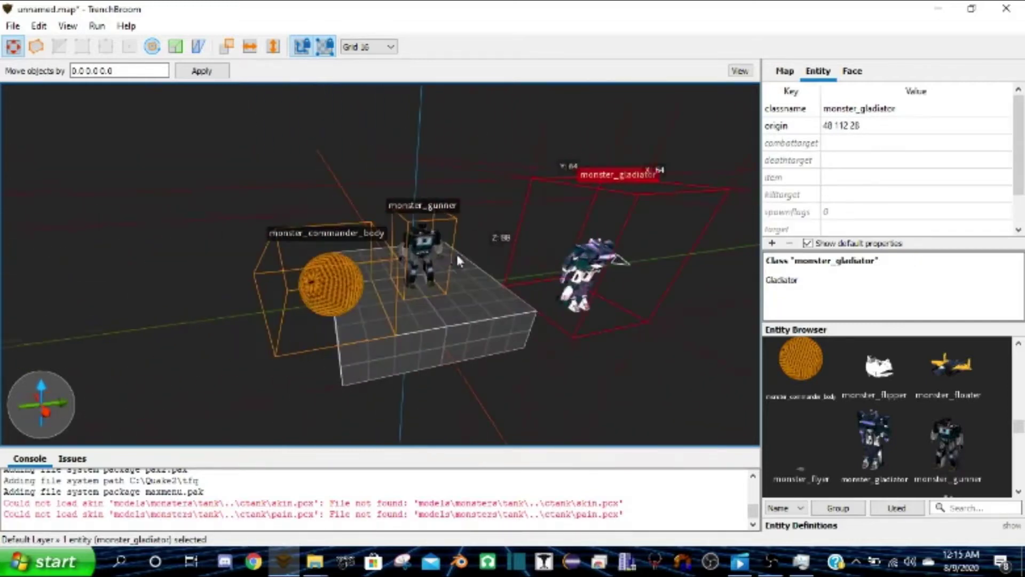
# Delete the monster_commander_body, monster_gunner and monster_gladiator entities so that only the brush is left
pyautogui.click(424, 247)
pyautogui.moveTo(238, 306); pyautogui.dragTo(226, 299, button='right')
pyautogui.click(226, 298)
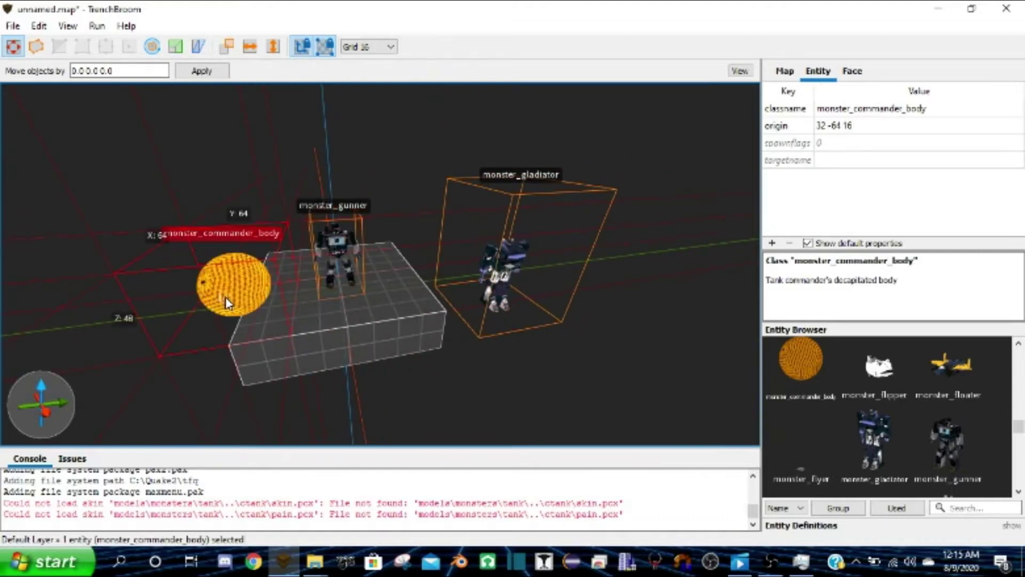
pyautogui.press('Delete')
pyautogui.click(330, 264)
pyautogui.press('Delete')
pyautogui.moveTo(547, 253); pyautogui.dragTo(341, 279)
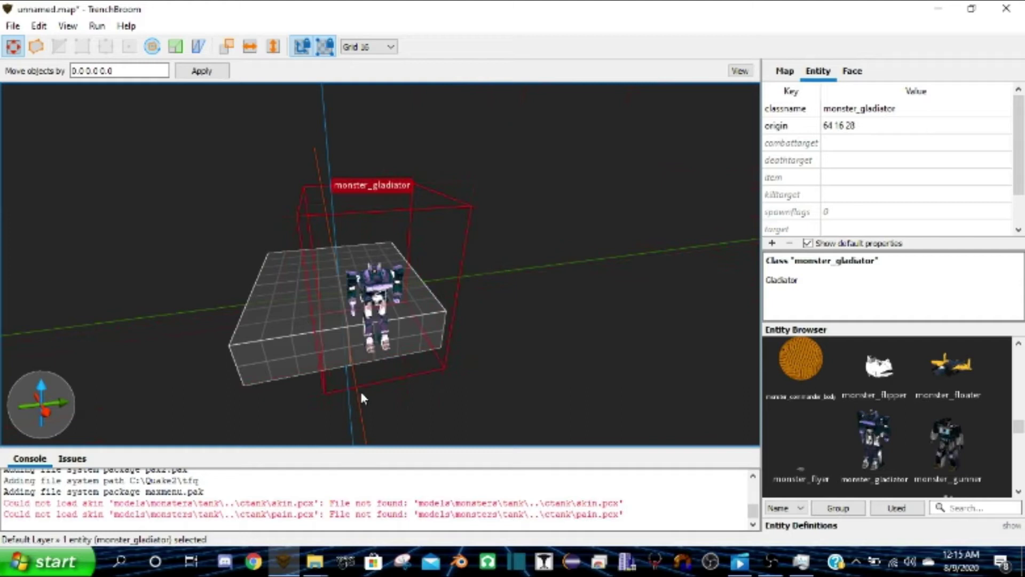
pyautogui.press('Delete')
# Open the save dialog for the map and close it without saving
pyautogui.moveTo(346, 362)
pyautogui.mouseDown(button='right')
pyautogui.moveTo(350, 342)
pyautogui.moveTo(460, 318)
pyautogui.moveTo(460, 389)
pyautogui.moveTo(380, 280)
pyautogui.moveTo(63, 12)
pyautogui.mouseUp(button='right')
pyautogui.click(422, 279)
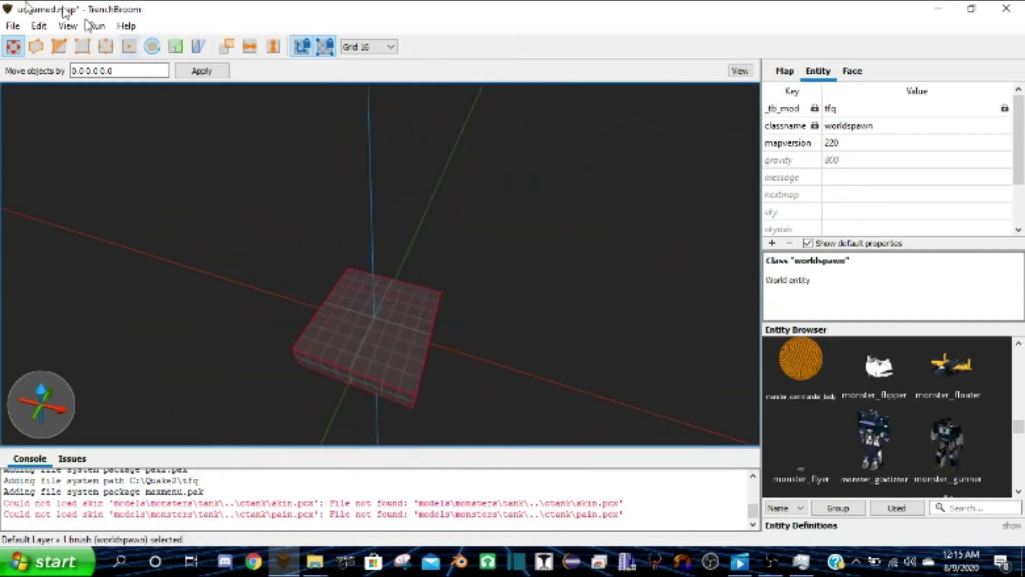
pyautogui.click(11, 25)
pyautogui.click(329, 153)
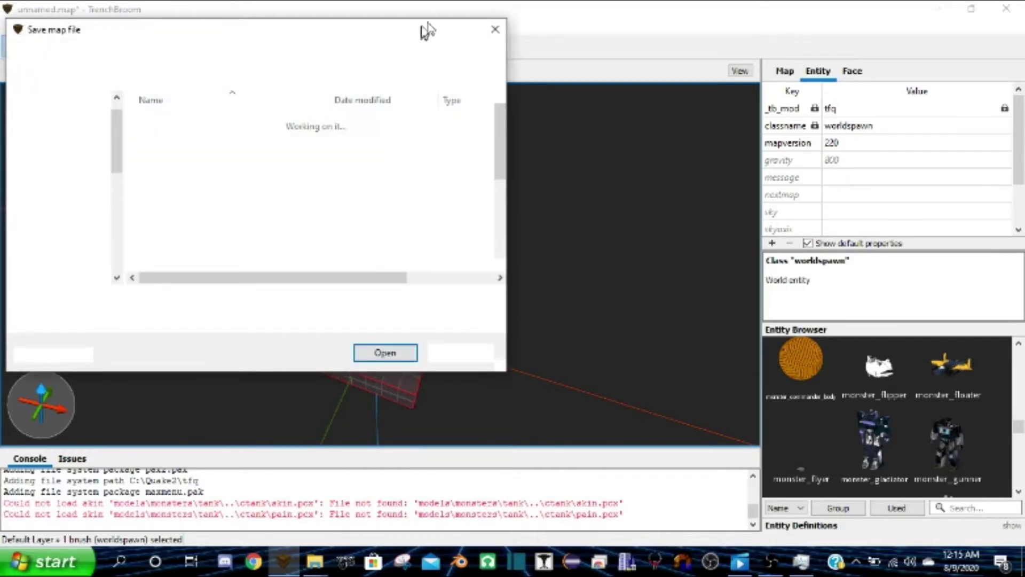
pyautogui.moveTo(165, 153); pyautogui.dragTo(453, 156, button='right')
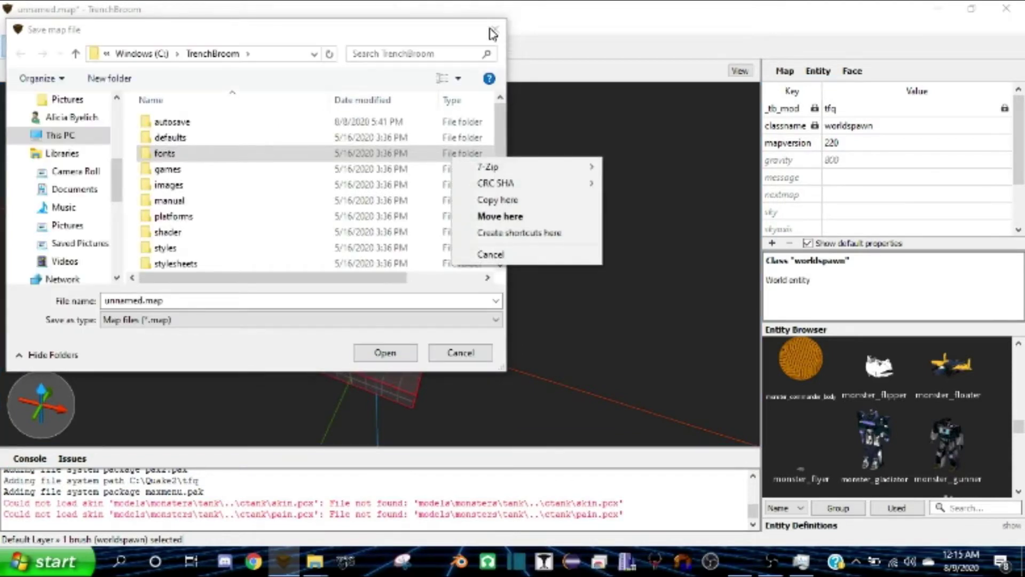
pyautogui.click(435, 32)
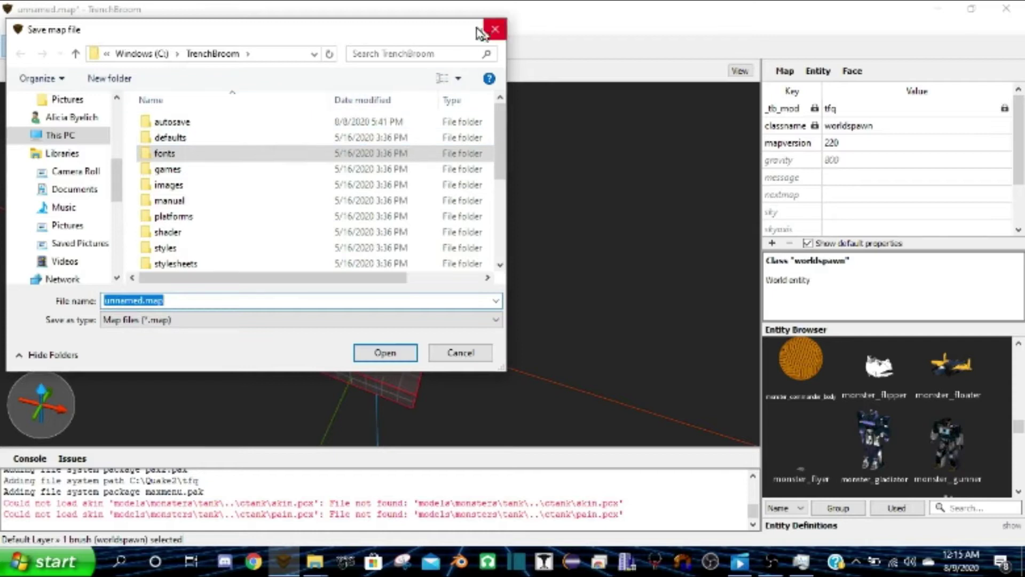
pyautogui.moveTo(443, 34); pyautogui.dragTo(524, 168)
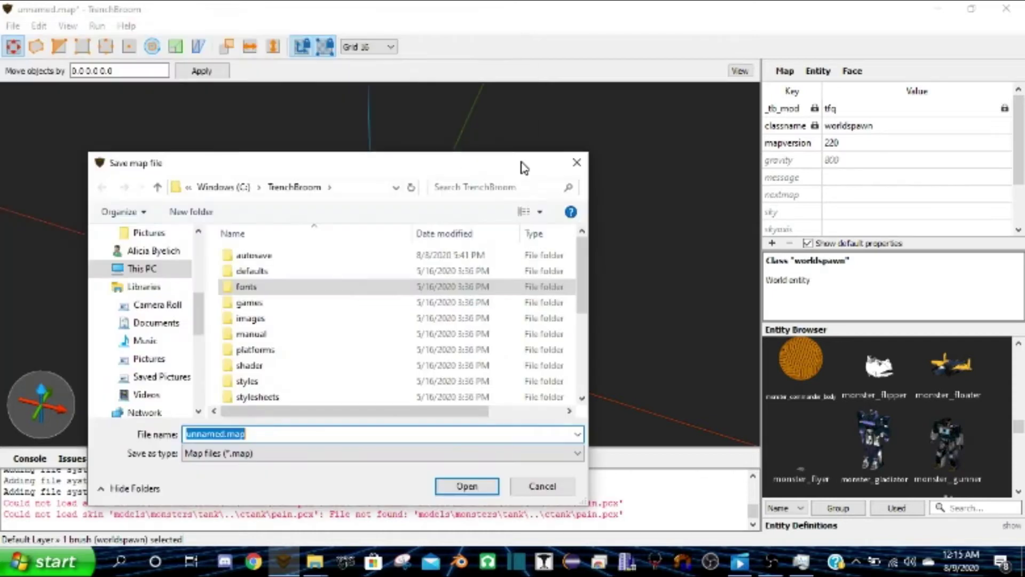
pyautogui.click(578, 163)
pyautogui.moveTo(377, 231); pyautogui.dragTo(392, 241, button='right')
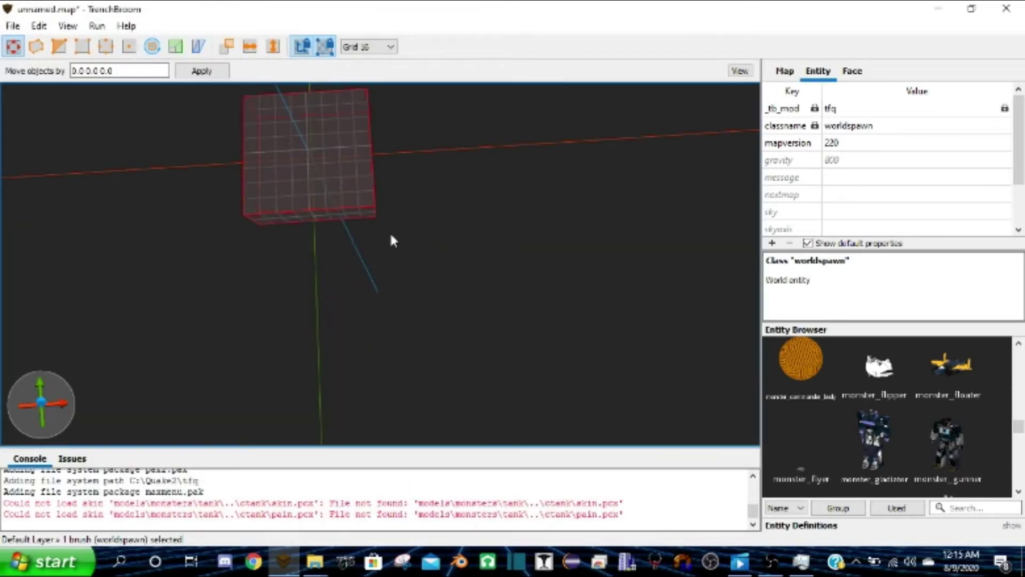
pyautogui.moveTo(322, 217)
pyautogui.mouseDown(button='right')
pyautogui.moveTo(551, 192)
pyautogui.moveTo(449, 190)
pyautogui.mouseUp(button='right')
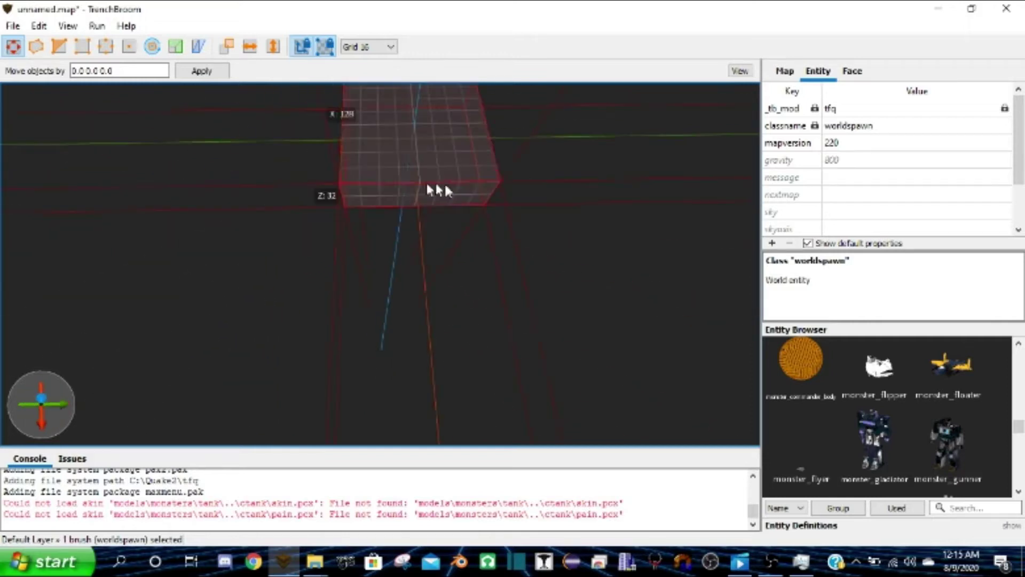
pyautogui.moveTo(419, 153)
pyautogui.mouseDown(button='right')
pyautogui.moveTo(416, 174)
pyautogui.moveTo(503, 144)
pyautogui.moveTo(666, 149)
pyautogui.moveTo(426, 176)
pyautogui.moveTo(372, 155)
pyautogui.mouseUp(button='right')
pyautogui.hotkey('ctrl', 'u')
pyautogui.scroll(3, 442, 252)
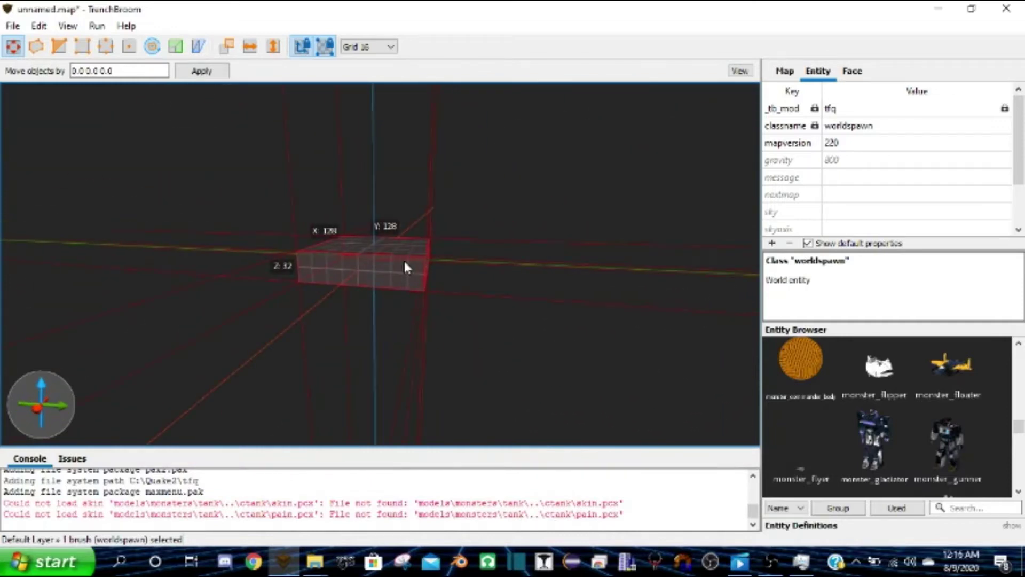
pyautogui.moveTo(378, 183)
pyautogui.mouseDown(button='right')
pyautogui.moveTo(428, 212)
pyautogui.moveTo(451, 192)
pyautogui.moveTo(396, 183)
pyautogui.moveTo(405, 211)
pyautogui.moveTo(414, 207)
pyautogui.mouseUp(button='right')
pyautogui.click(446, 201)
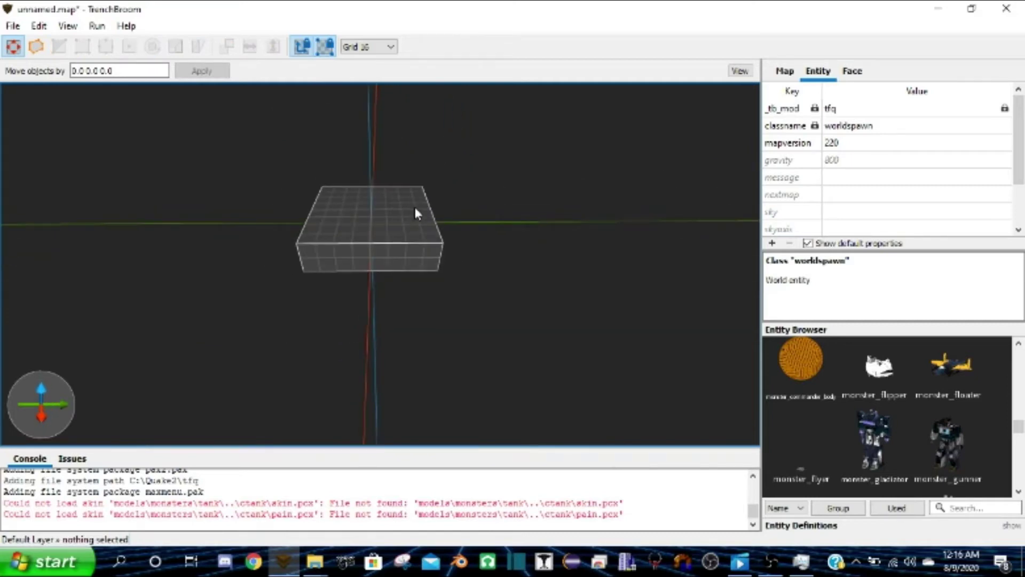
pyautogui.moveTo(424, 210)
pyautogui.mouseDown(button='right')
pyautogui.moveTo(431, 160)
pyautogui.moveTo(492, 142)
pyautogui.moveTo(483, 199)
pyautogui.moveTo(458, 202)
pyautogui.moveTo(454, 183)
pyautogui.moveTo(508, 213)
pyautogui.moveTo(451, 204)
pyautogui.mouseUp(button='right')
pyautogui.hotkey('ctrl', 'a')
pyautogui.click(501, 213)
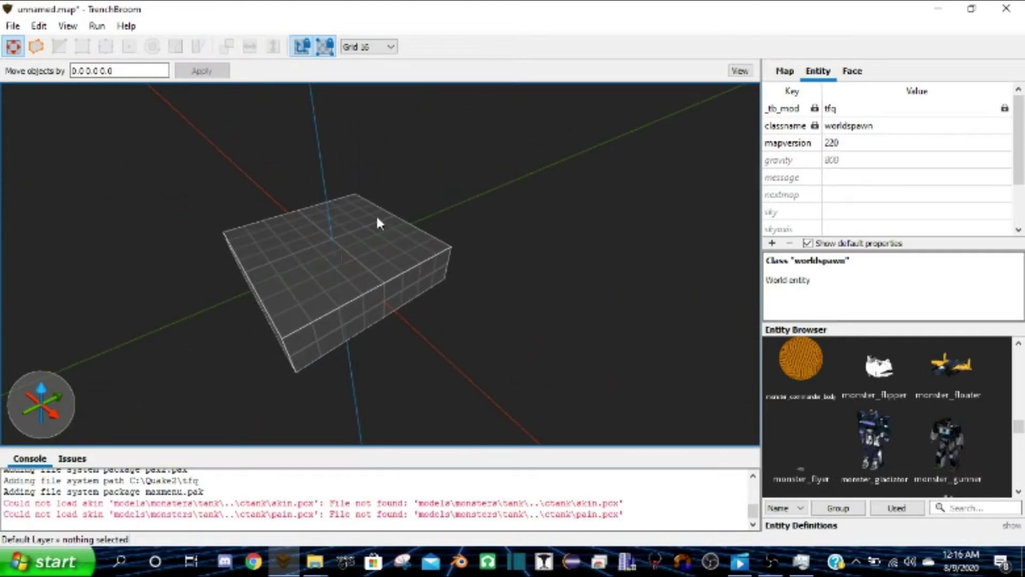
# Draw a second brush overlapping the first one and stretch it by its side faces
pyautogui.moveTo(286, 235)
pyautogui.mouseDown()
pyautogui.moveTo(691, 130)
pyautogui.moveTo(773, 195)
pyautogui.moveTo(763, 187)
pyautogui.mouseUp()
pyautogui.moveTo(555, 246)
pyautogui.mouseDown(button='right')
pyautogui.moveTo(644, 229)
pyautogui.moveTo(699, 236)
pyautogui.moveTo(588, 245)
pyautogui.moveTo(424, 239)
pyautogui.moveTo(449, 247)
pyautogui.mouseUp(button='right')
pyautogui.moveTo(448, 255)
pyautogui.keyDown('shift'); pyautogui.mouseDown()
pyautogui.moveTo(459, 184)
pyautogui.moveTo(435, 263)
pyautogui.mouseUp(); pyautogui.keyUp('shift')
pyautogui.moveTo(614, 240)
pyautogui.keyDown('shift'); pyautogui.mouseDown()
pyautogui.moveTo(649, 237)
pyautogui.moveTo(547, 239)
pyautogui.moveTo(613, 255)
pyautogui.moveTo(526, 259)
pyautogui.mouseUp(); pyautogui.keyUp('shift')
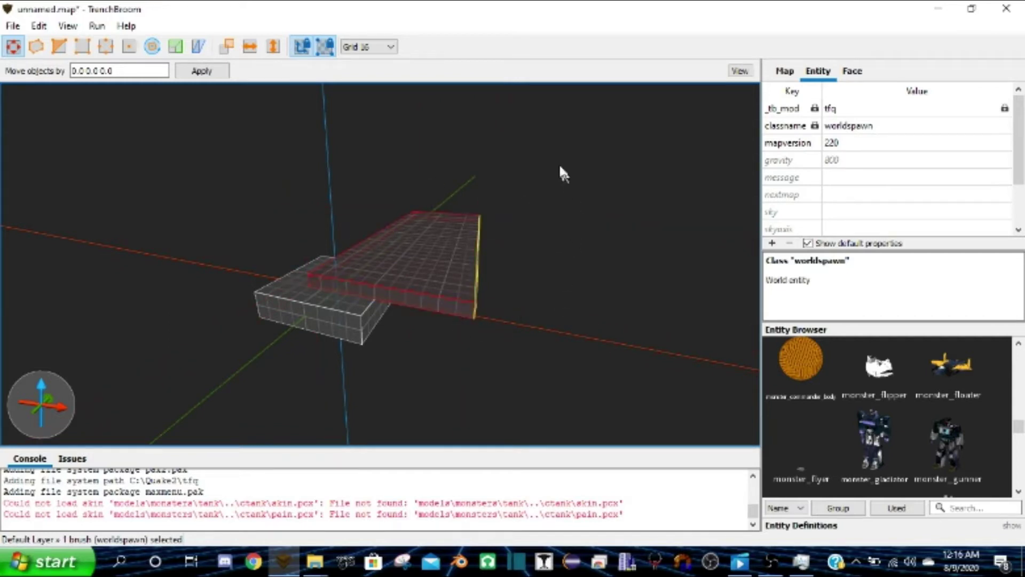
pyautogui.moveTo(559, 198)
pyautogui.mouseDown(button='right')
pyautogui.moveTo(465, 186)
pyautogui.moveTo(478, 203)
pyautogui.moveTo(508, 190)
pyautogui.moveTo(435, 219)
pyautogui.moveTo(457, 176)
pyautogui.moveTo(530, 177)
pyautogui.moveTo(558, 232)
pyautogui.moveTo(480, 115)
pyautogui.moveTo(455, 102)
pyautogui.moveTo(512, 236)
pyautogui.moveTo(537, 217)
pyautogui.mouseUp(button='right')
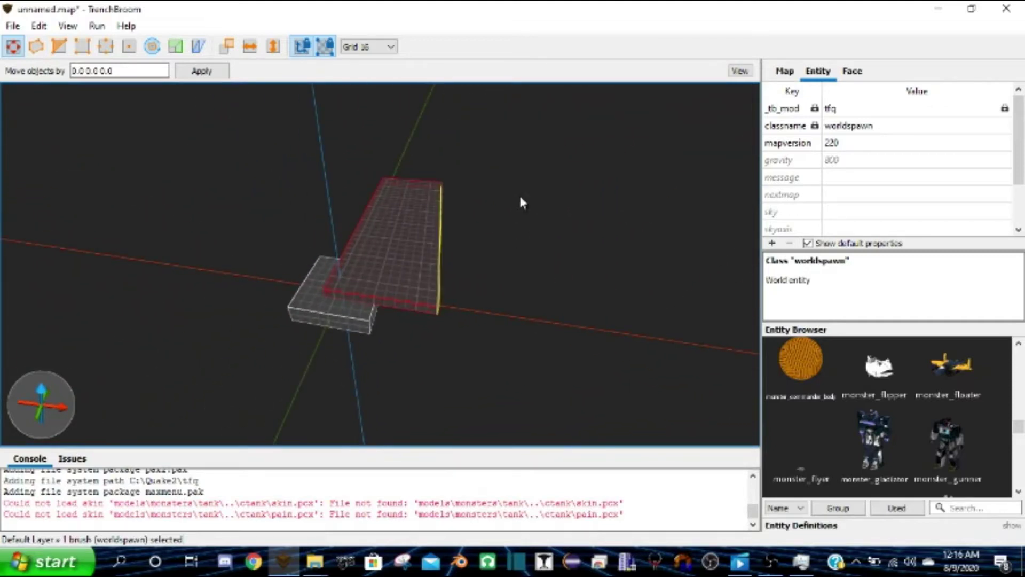
# Extend the second brush sideways, raise it into a tall block and delete it
pyautogui.moveTo(531, 200)
pyautogui.keyDown('shift'); pyautogui.mouseDown()
pyautogui.moveTo(648, 247)
pyautogui.moveTo(709, 248)
pyautogui.mouseUp(); pyautogui.keyUp('shift')
pyautogui.moveTo(252, 293); pyautogui.dragTo(304, 291, button='right')
pyautogui.keyDown('shift'); pyautogui.moveTo(292, 244); pyautogui.dragTo(307, 56); pyautogui.keyUp('shift')
pyautogui.moveTo(419, 257)
pyautogui.mouseDown(button='right')
pyautogui.moveTo(389, 212)
pyautogui.moveTo(415, 238)
pyautogui.moveTo(470, 236)
pyautogui.moveTo(424, 205)
pyautogui.mouseUp(button='right')
pyautogui.press('a')
pyautogui.keyDown('shift'); pyautogui.moveTo(193, 260); pyautogui.dragTo(287, 275); pyautogui.keyUp('shift')
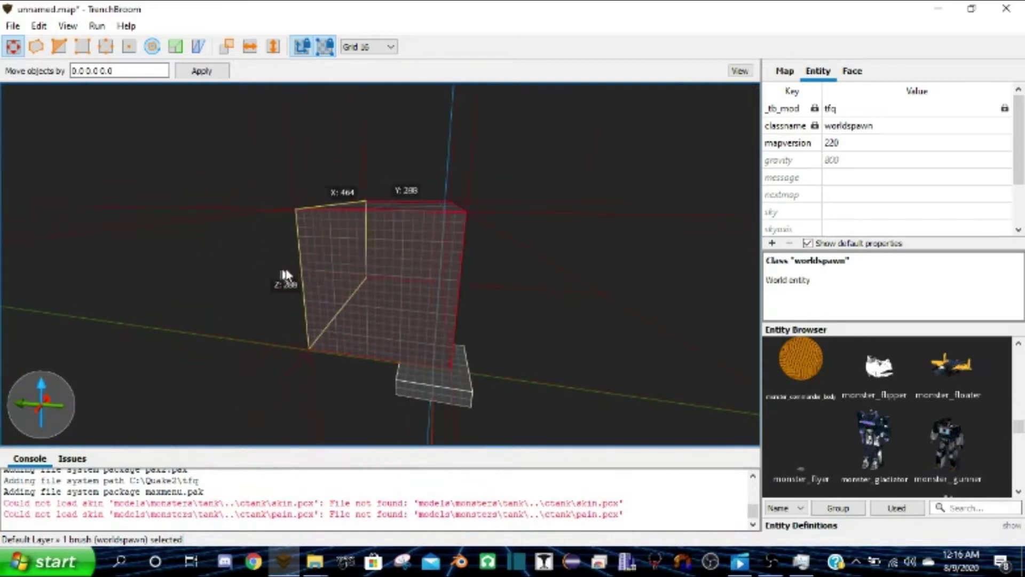
pyautogui.moveTo(435, 138)
pyautogui.mouseDown(button='right')
pyautogui.moveTo(492, 194)
pyautogui.moveTo(424, 204)
pyautogui.moveTo(723, 270)
pyautogui.moveTo(602, 242)
pyautogui.mouseUp(button='right')
pyautogui.keyDown('shift'); pyautogui.moveTo(602, 243); pyautogui.dragTo(496, 269); pyautogui.keyUp('shift')
pyautogui.moveTo(309, 179)
pyautogui.mouseDown(button='right')
pyautogui.moveTo(327, 304)
pyautogui.moveTo(373, 310)
pyautogui.moveTo(377, 301)
pyautogui.moveTo(309, 282)
pyautogui.moveTo(373, 230)
pyautogui.moveTo(496, 262)
pyautogui.moveTo(486, 296)
pyautogui.moveTo(235, 288)
pyautogui.moveTo(341, 274)
pyautogui.moveTo(270, 299)
pyautogui.moveTo(242, 268)
pyautogui.moveTo(265, 280)
pyautogui.moveTo(286, 272)
pyautogui.moveTo(223, 296)
pyautogui.moveTo(340, 279)
pyautogui.moveTo(261, 286)
pyautogui.moveTo(282, 270)
pyautogui.mouseUp(button='right')
pyautogui.press('Delete')
# Stretch the original 32-unit-thick brush in both directions along Y to about 3280 units
pyautogui.click(342, 274)
pyautogui.press('d')
pyautogui.press('a')
pyautogui.press('d')
pyautogui.press('w')
pyautogui.press('s')
pyautogui.moveTo(420, 275); pyautogui.dragTo(3, 207)
pyautogui.moveTo(3, 208)
pyautogui.mouseDown(button='right')
pyautogui.moveTo(482, 280)
pyautogui.moveTo(538, 247)
pyautogui.mouseUp(button='right')
pyautogui.moveTo(573, 238); pyautogui.dragTo(986, 208)
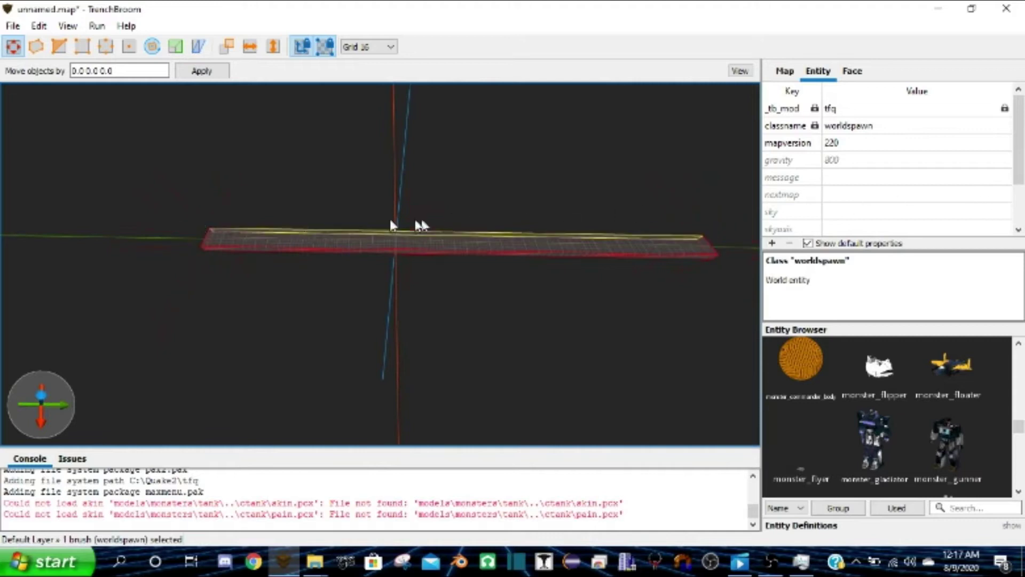
# Place a monster_gladiator entity on the stretched brush near the map origin
pyautogui.moveTo(854, 448); pyautogui.dragTo(402, 243)
pyautogui.moveTo(387, 287)
pyautogui.keyDown('alt'); pyautogui.mouseDown(button='right')
pyautogui.moveTo(451, 293)
pyautogui.moveTo(427, 300)
pyautogui.mouseUp(button='right'); pyautogui.keyUp('alt')
# Select the floor brush and pull its side faces outward along X to about 4720 units
pyautogui.click(297, 319)
pyautogui.keyDown('shift'); pyautogui.moveTo(517, 303); pyautogui.dragTo(1024, 513); pyautogui.keyUp('shift')
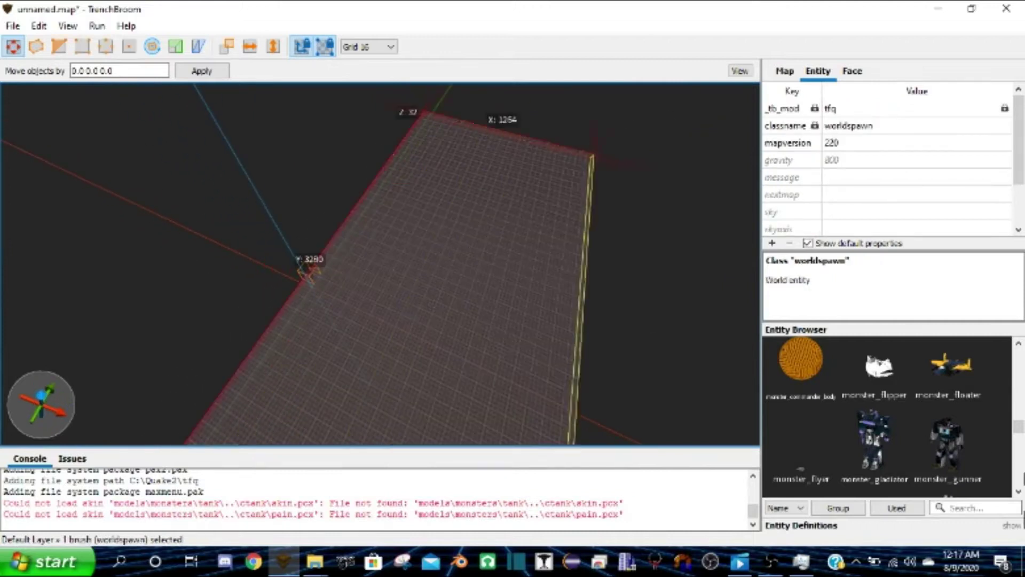
pyautogui.moveTo(172, 202)
pyautogui.keyDown('alt'); pyautogui.mouseDown(button='right')
pyautogui.moveTo(133, 177)
pyautogui.moveTo(488, 281)
pyautogui.moveTo(422, 260)
pyautogui.moveTo(488, 248)
pyautogui.moveTo(525, 263)
pyautogui.moveTo(579, 224)
pyautogui.moveTo(499, 207)
pyautogui.mouseUp(button='right'); pyautogui.keyUp('alt')
pyautogui.scroll(8, 489, 247)
pyautogui.scroll(-10, 480, 224)
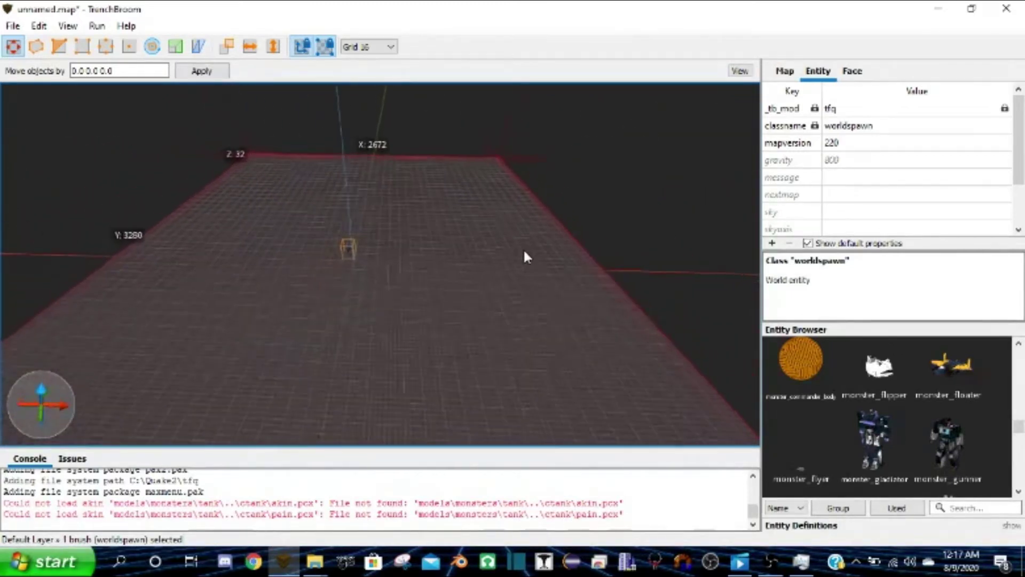
pyautogui.scroll(-2, 524, 251)
pyautogui.keyDown('alt'); pyautogui.moveTo(523, 251); pyautogui.dragTo(531, 258, button='right'); pyautogui.keyUp('alt')
pyautogui.keyDown('shift'); pyautogui.moveTo(696, 197); pyautogui.dragTo(822, 192); pyautogui.keyUp('shift')
pyautogui.moveTo(230, 199)
pyautogui.keyDown('shift'); pyautogui.mouseDown()
pyautogui.moveTo(5, 201)
pyautogui.moveTo(46, 209)
pyautogui.mouseUp(); pyautogui.keyUp('shift')
pyautogui.keyDown('shift'); pyautogui.moveTo(109, 203); pyautogui.dragTo(49, 192); pyautogui.keyUp('shift')
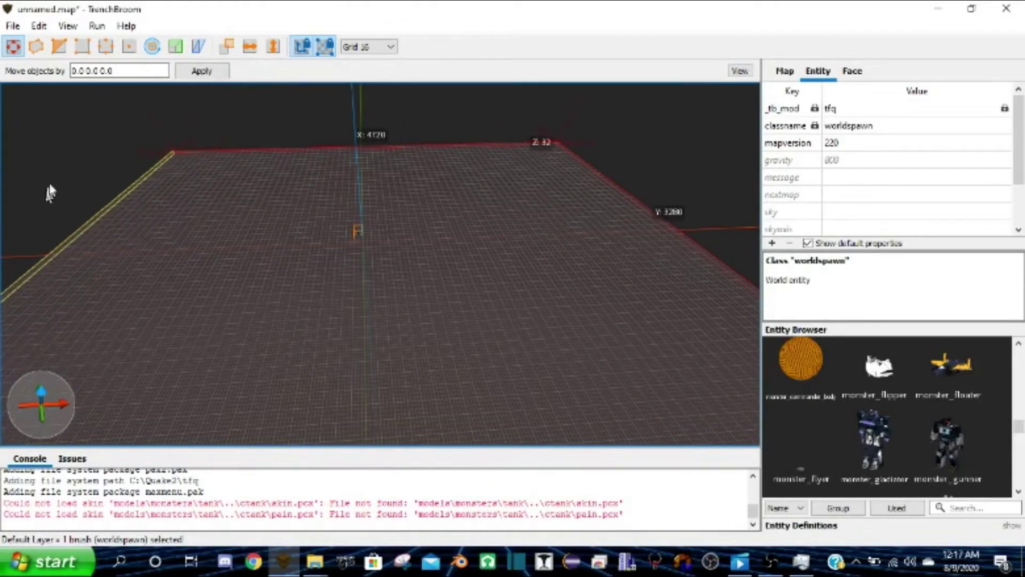
# Try grid sizes 32, 64 and 0.125 on the floor brush
pyautogui.click(384, 54)
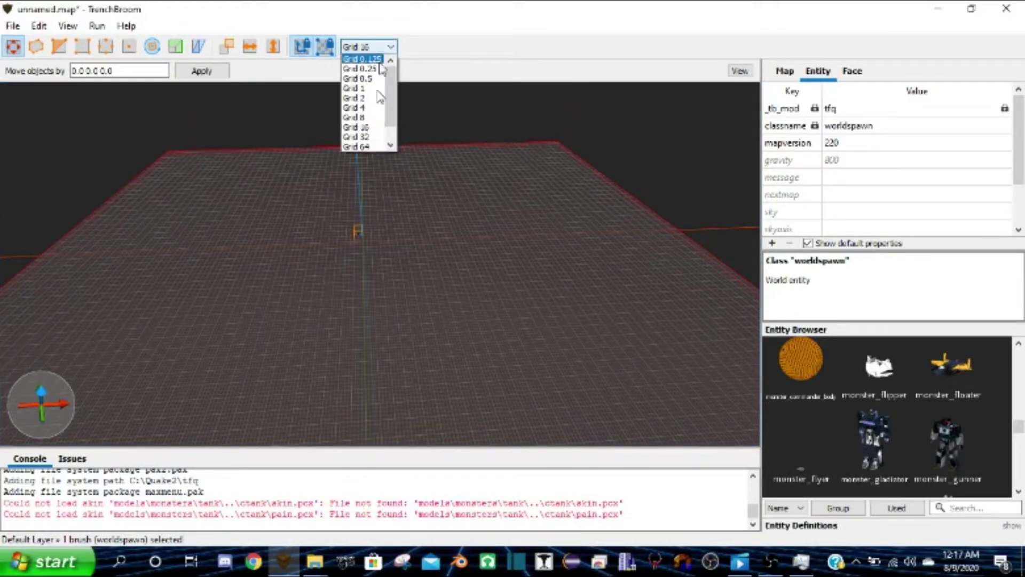
pyautogui.click(372, 139)
pyautogui.moveTo(489, 207)
pyautogui.mouseDown(button='right')
pyautogui.moveTo(522, 214)
pyautogui.moveTo(426, 220)
pyautogui.moveTo(368, 70)
pyautogui.mouseUp(button='right')
pyautogui.click(368, 47)
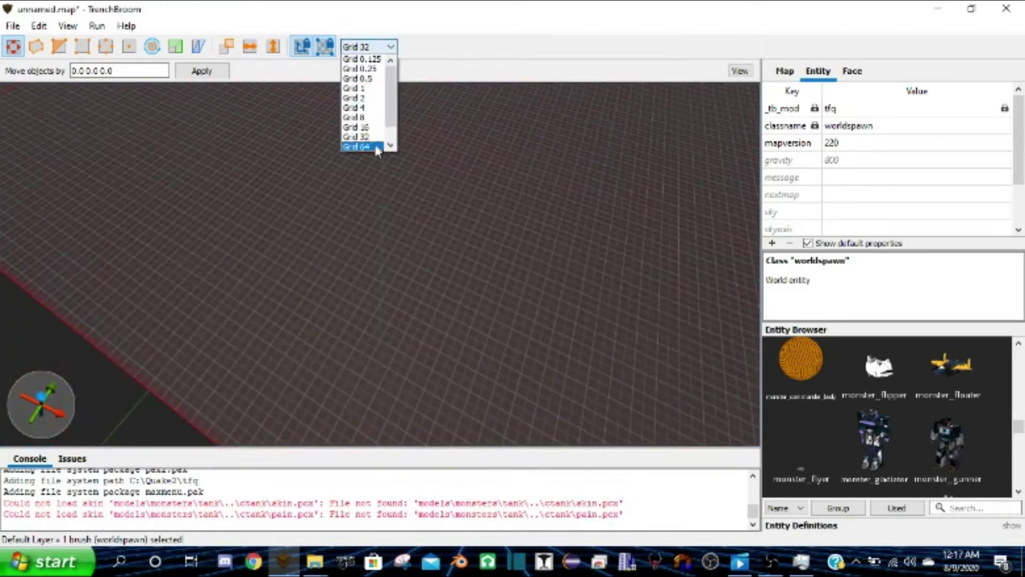
pyautogui.moveTo(380, 156)
pyautogui.mouseDown(button='right')
pyautogui.moveTo(229, 206)
pyautogui.moveTo(97, 207)
pyautogui.mouseUp(button='right')
pyautogui.moveTo(372, 149); pyautogui.dragTo(357, 84, button='right')
pyautogui.click(368, 47)
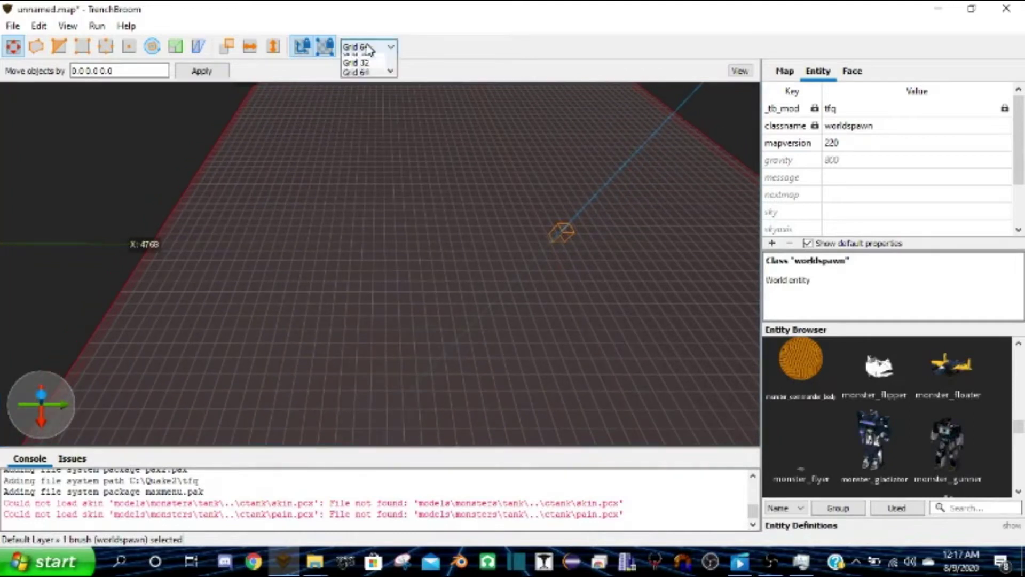
pyautogui.click(363, 56)
pyautogui.moveTo(470, 214)
pyautogui.mouseDown(button='right')
pyautogui.moveTo(434, 235)
pyautogui.moveTo(368, 109)
pyautogui.moveTo(369, 133)
pyautogui.moveTo(442, 144)
pyautogui.moveTo(465, 177)
pyautogui.moveTo(479, 165)
pyautogui.moveTo(479, 179)
pyautogui.mouseUp(button='right')
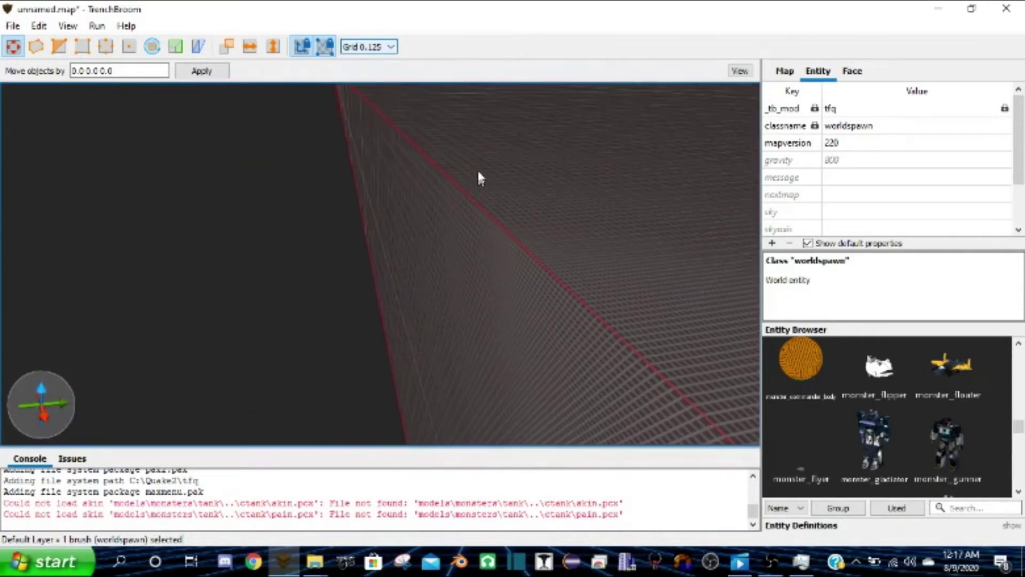
# Set the grid size back to 16
pyautogui.click(360, 47)
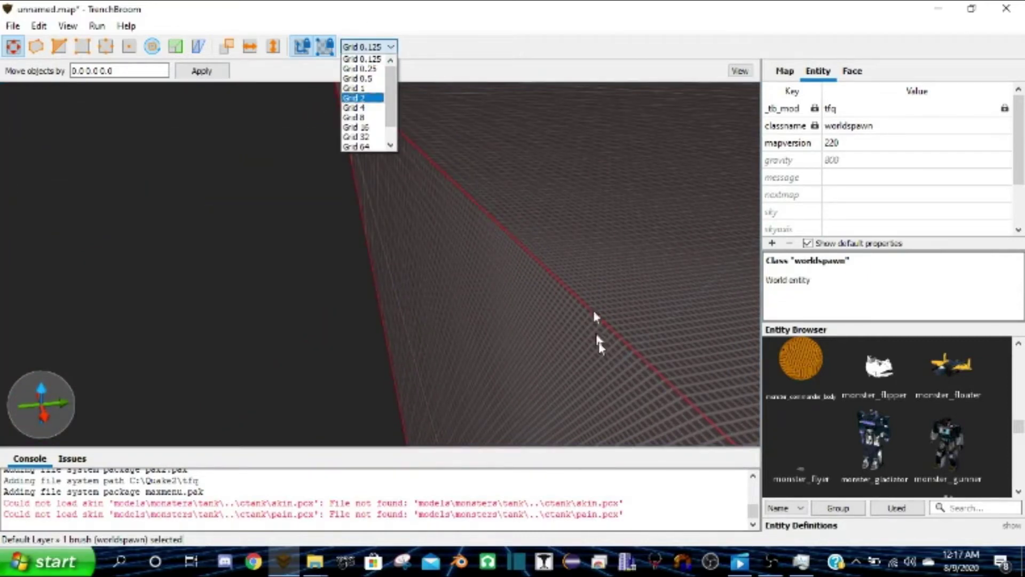
pyautogui.click(370, 131)
pyautogui.moveTo(369, 131)
pyautogui.mouseDown(button='right')
pyautogui.moveTo(406, 163)
pyautogui.moveTo(435, 131)
pyautogui.moveTo(329, 229)
pyautogui.moveTo(389, 165)
pyautogui.moveTo(446, 166)
pyautogui.moveTo(455, 179)
pyautogui.moveTo(427, 232)
pyautogui.moveTo(449, 142)
pyautogui.moveTo(350, 169)
pyautogui.moveTo(353, 198)
pyautogui.moveTo(338, 206)
pyautogui.moveTo(346, 182)
pyautogui.moveTo(339, 197)
pyautogui.mouseUp(button='right')
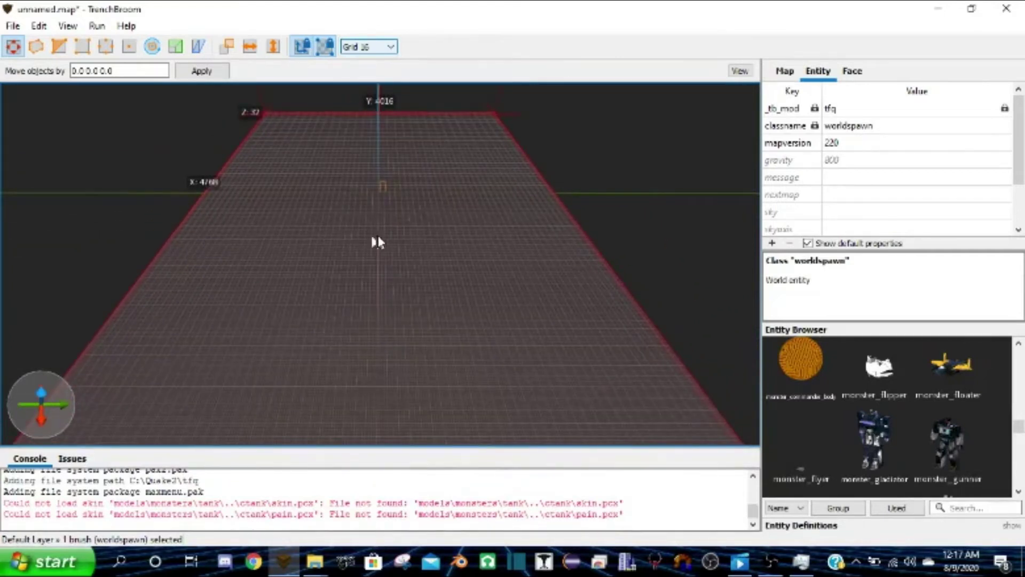
# Raise the floor brush's top face to form a room-sized block about 2064 units high around the gladiator
pyautogui.moveTo(215, 139)
pyautogui.mouseDown(button='right')
pyautogui.moveTo(457, 178)
pyautogui.moveTo(480, 172)
pyautogui.moveTo(424, 161)
pyautogui.moveTo(458, 201)
pyautogui.moveTo(351, 155)
pyautogui.moveTo(297, 211)
pyautogui.moveTo(347, 152)
pyautogui.moveTo(411, 207)
pyautogui.moveTo(418, 256)
pyautogui.moveTo(411, 202)
pyautogui.mouseUp(button='right')
pyautogui.keyDown('shift'); pyautogui.moveTo(401, 253); pyautogui.dragTo(417, 7); pyautogui.keyUp('shift')
pyautogui.moveTo(417, 7)
pyautogui.mouseDown(button='right')
pyautogui.moveTo(432, 171)
pyautogui.moveTo(455, 194)
pyautogui.moveTo(441, 210)
pyautogui.moveTo(328, 242)
pyautogui.moveTo(335, 265)
pyautogui.moveTo(451, 206)
pyautogui.moveTo(471, 165)
pyautogui.moveTo(434, 256)
pyautogui.moveTo(437, 233)
pyautogui.moveTo(446, 211)
pyautogui.moveTo(442, 257)
pyautogui.moveTo(403, 307)
pyautogui.moveTo(441, 188)
pyautogui.moveTo(466, 223)
pyautogui.moveTo(426, 160)
pyautogui.moveTo(435, 197)
pyautogui.mouseUp(button='right')
pyautogui.moveTo(435, 197)
pyautogui.mouseDown(button='right')
pyautogui.moveTo(483, 208)
pyautogui.moveTo(518, 259)
pyautogui.moveTo(528, 247)
pyautogui.moveTo(729, 227)
pyautogui.moveTo(259, 202)
pyautogui.moveTo(277, 237)
pyautogui.moveTo(303, 199)
pyautogui.moveTo(330, 222)
pyautogui.moveTo(344, 316)
pyautogui.moveTo(280, 367)
pyautogui.moveTo(344, 350)
pyautogui.moveTo(87, 183)
pyautogui.moveTo(3, 147)
pyautogui.moveTo(284, 288)
pyautogui.moveTo(286, 323)
pyautogui.moveTo(706, 163)
pyautogui.moveTo(725, 167)
pyautogui.moveTo(462, 104)
pyautogui.moveTo(442, 264)
pyautogui.moveTo(425, 307)
pyautogui.mouseUp(button='right')
pyautogui.moveTo(423, 303)
pyautogui.keyDown('shift'); pyautogui.mouseDown()
pyautogui.moveTo(417, 350)
pyautogui.moveTo(423, 296)
pyautogui.mouseUp(); pyautogui.keyUp('shift')
pyautogui.moveTo(424, 299)
pyautogui.mouseDown(button='right')
pyautogui.moveTo(415, 339)
pyautogui.moveTo(427, 207)
pyautogui.mouseUp(button='right')
pyautogui.moveTo(609, 193)
pyautogui.mouseDown(button='right')
pyautogui.moveTo(641, 194)
pyautogui.moveTo(540, 231)
pyautogui.moveTo(423, 222)
pyautogui.moveTo(449, 213)
pyautogui.moveTo(538, 236)
pyautogui.moveTo(522, 231)
pyautogui.moveTo(537, 227)
pyautogui.moveTo(518, 197)
pyautogui.moveTo(525, 217)
pyautogui.mouseUp(button='right')
pyautogui.scroll(3, 524, 219)
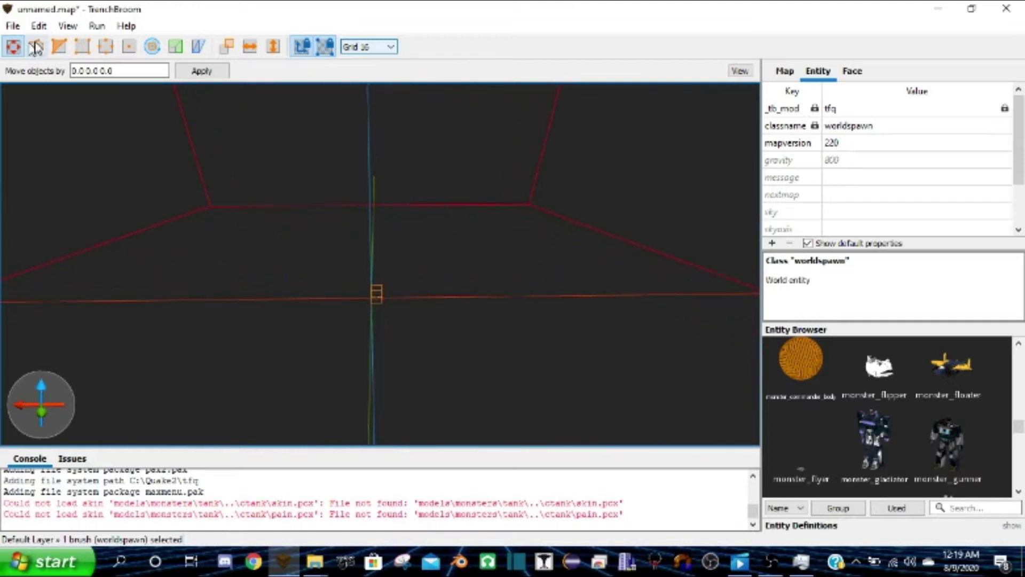
# Turn the block into a room with CSG Hollow and select one of its long walls
pyautogui.click(38, 26)
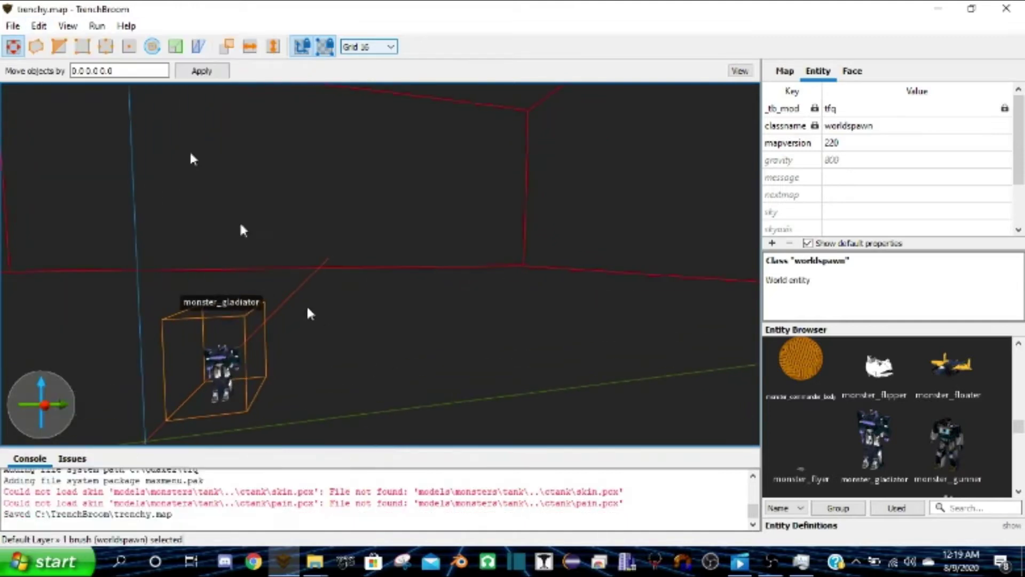
pyautogui.click(38, 26)
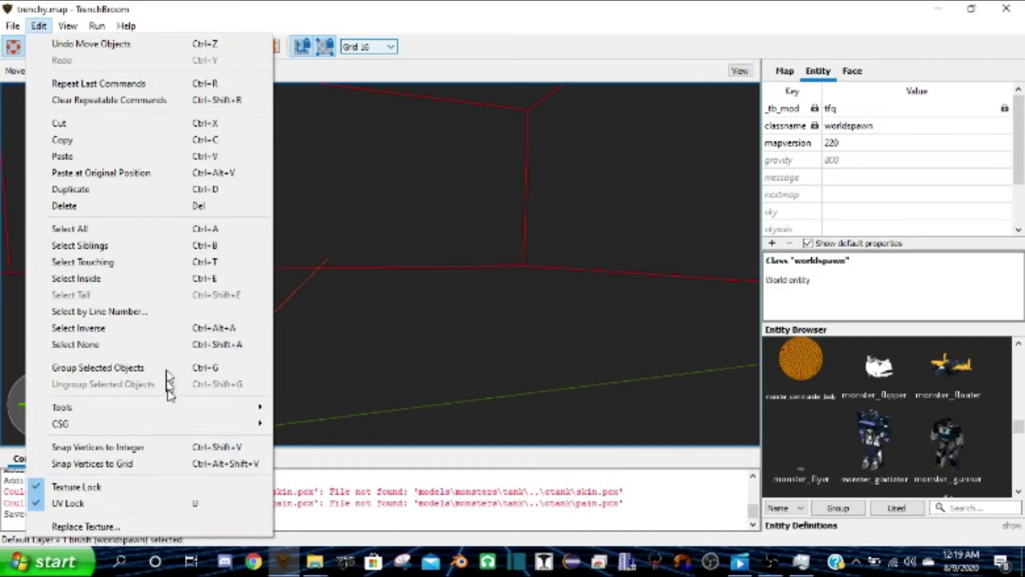
pyautogui.moveTo(177, 423)
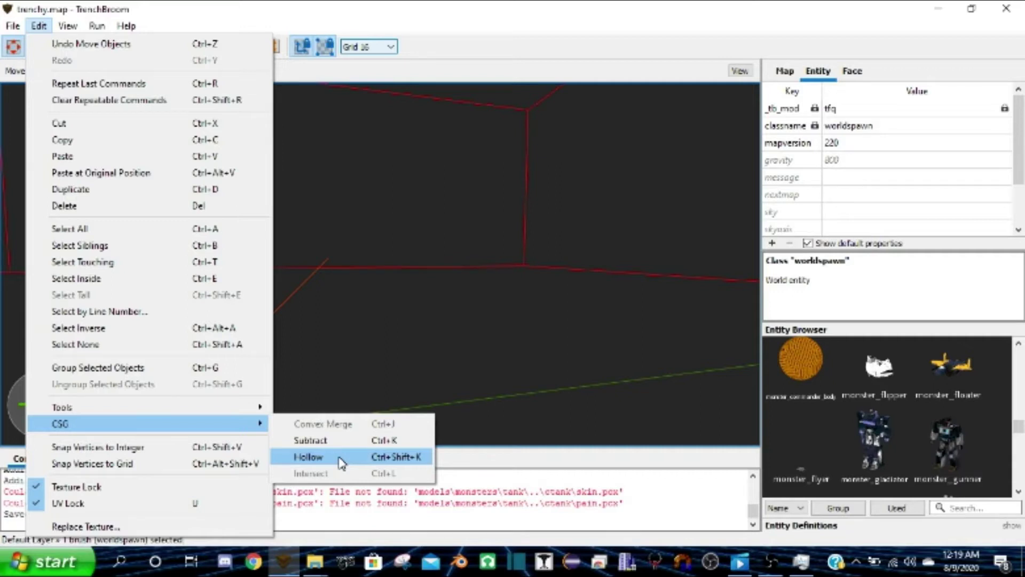
pyautogui.click(309, 457)
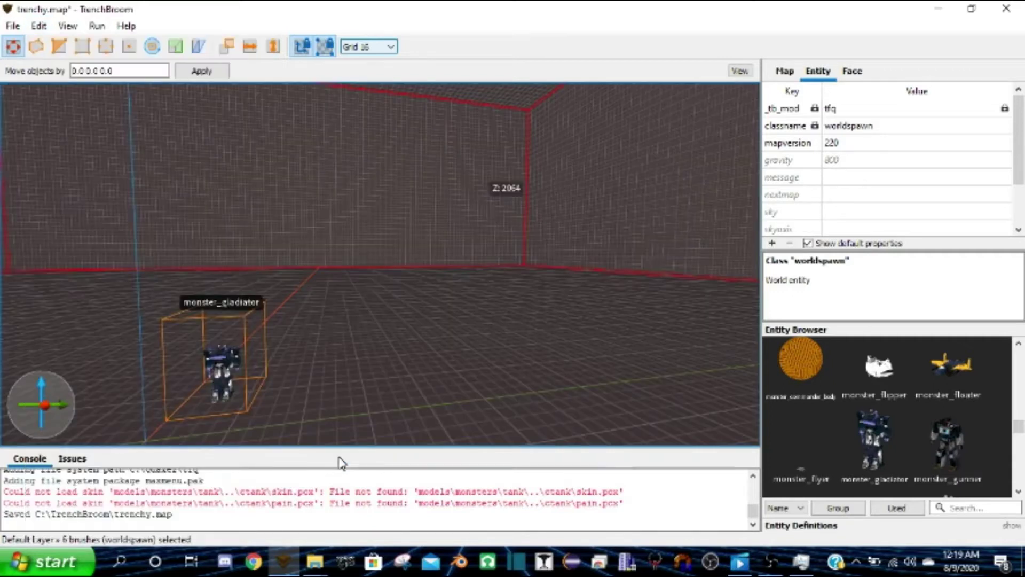
pyautogui.moveTo(412, 373)
pyautogui.mouseDown(button='right')
pyautogui.moveTo(518, 335)
pyautogui.moveTo(703, 329)
pyautogui.moveTo(922, 346)
pyautogui.moveTo(776, 352)
pyautogui.moveTo(753, 395)
pyautogui.moveTo(730, 408)
pyautogui.moveTo(653, 386)
pyautogui.moveTo(591, 347)
pyautogui.moveTo(483, 327)
pyautogui.mouseUp(button='right')
pyautogui.click(474, 309)
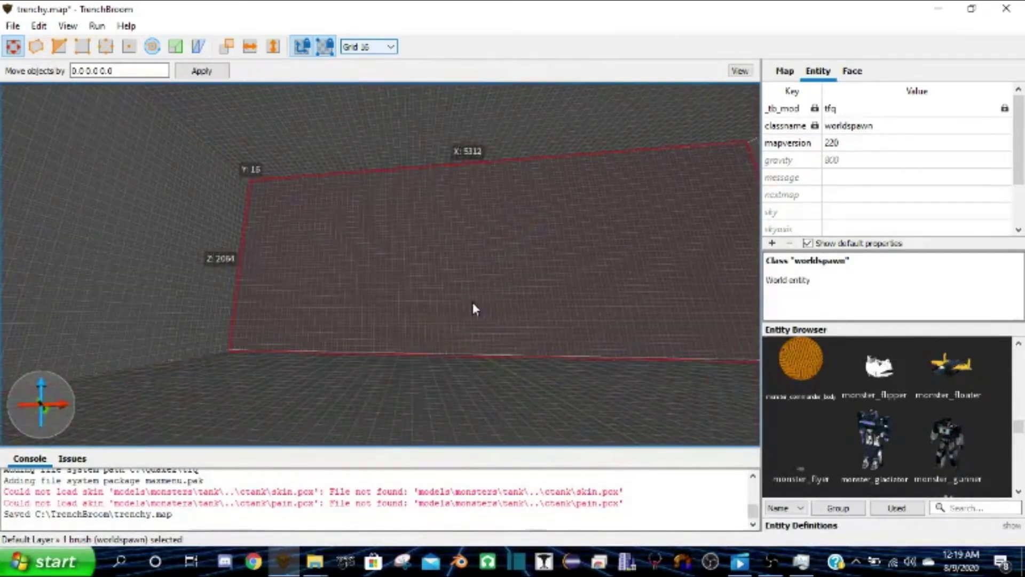
# Select the room's four walls and ceiling brushes together
pyautogui.moveTo(3, 206)
pyautogui.mouseDown(button='right')
pyautogui.moveTo(89, 197)
pyautogui.moveTo(309, 128)
pyautogui.moveTo(336, 231)
pyautogui.moveTo(460, 243)
pyautogui.moveTo(440, 297)
pyautogui.moveTo(245, 327)
pyautogui.moveTo(396, 259)
pyautogui.moveTo(492, 263)
pyautogui.moveTo(517, 213)
pyautogui.moveTo(426, 238)
pyautogui.moveTo(553, 204)
pyautogui.mouseUp(button='right')
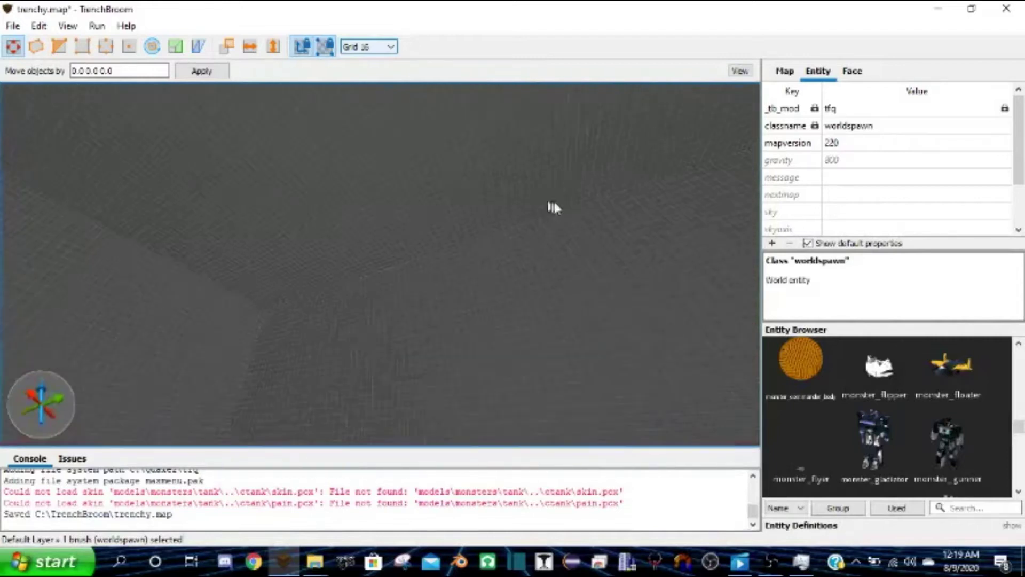
pyautogui.moveTo(598, 232)
pyautogui.mouseDown(button='right')
pyautogui.moveTo(570, 258)
pyautogui.moveTo(499, 270)
pyautogui.moveTo(464, 264)
pyautogui.moveTo(492, 261)
pyautogui.moveTo(483, 297)
pyautogui.moveTo(404, 334)
pyautogui.moveTo(330, 271)
pyautogui.moveTo(192, 270)
pyautogui.moveTo(199, 237)
pyautogui.moveTo(183, 236)
pyautogui.moveTo(103, 252)
pyautogui.moveTo(446, 202)
pyautogui.moveTo(432, 240)
pyautogui.moveTo(476, 228)
pyautogui.moveTo(324, 268)
pyautogui.moveTo(325, 233)
pyautogui.moveTo(543, 219)
pyautogui.moveTo(451, 235)
pyautogui.moveTo(338, 236)
pyautogui.moveTo(288, 200)
pyautogui.moveTo(263, 201)
pyautogui.moveTo(463, 204)
pyautogui.moveTo(355, 217)
pyautogui.moveTo(430, 233)
pyautogui.moveTo(358, 210)
pyautogui.moveTo(445, 203)
pyautogui.moveTo(460, 188)
pyautogui.moveTo(528, 168)
pyautogui.mouseUp(button='right')
pyautogui.press('w')
pyautogui.press('d')
pyautogui.click(462, 186)
pyautogui.click(512, 182)
pyautogui.click(464, 323)
pyautogui.moveTo(545, 318); pyautogui.dragTo(490, 323, button='right')
pyautogui.keyDown('ctrl'); pyautogui.click(489, 319); pyautogui.keyUp('ctrl')
pyautogui.keyDown('ctrl'); pyautogui.click(342, 282); pyautogui.keyUp('ctrl')
pyautogui.moveTo(343, 282)
pyautogui.mouseDown(button='right')
pyautogui.moveTo(304, 303)
pyautogui.moveTo(322, 271)
pyautogui.mouseUp(button='right')
pyautogui.keyDown('ctrl'); pyautogui.click(323, 278); pyautogui.keyUp('ctrl')
pyautogui.keyDown('ctrl'); pyautogui.click(211, 280); pyautogui.keyUp('ctrl')
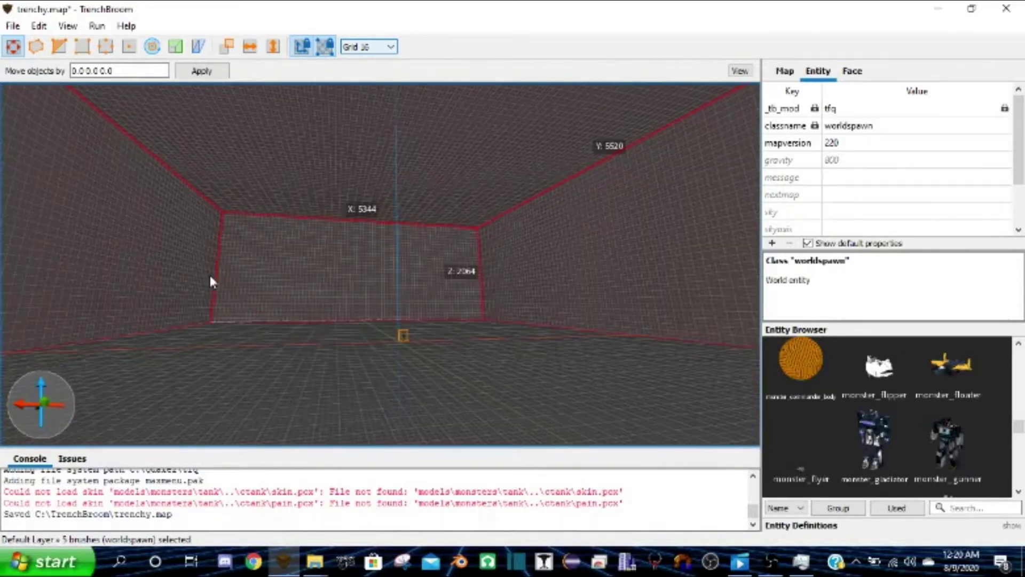
# Open the face texture settings and enable the textures\e1u1 texture collection
pyautogui.click(853, 73)
pyautogui.click(801, 527)
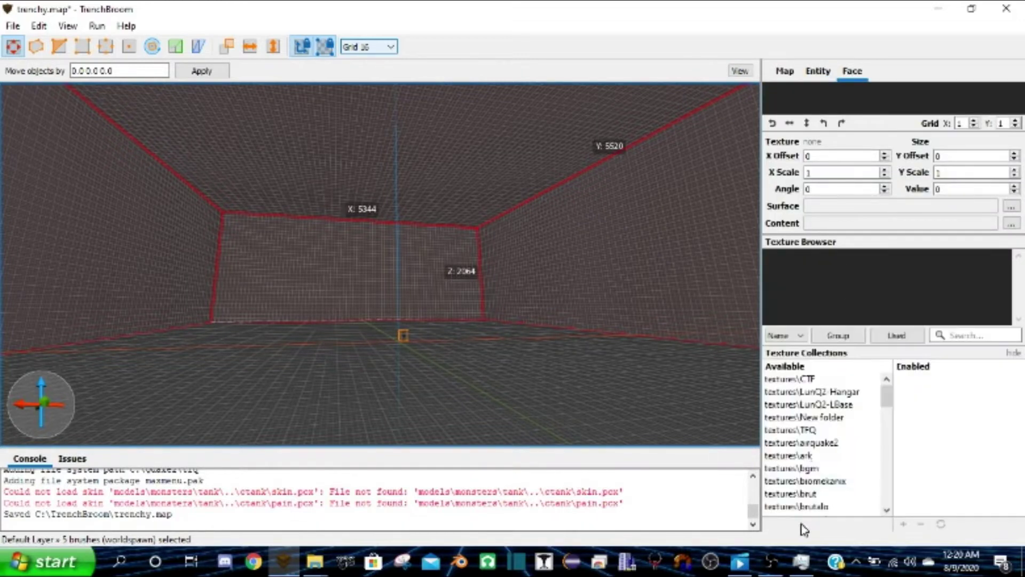
pyautogui.scroll(-6, 818, 387)
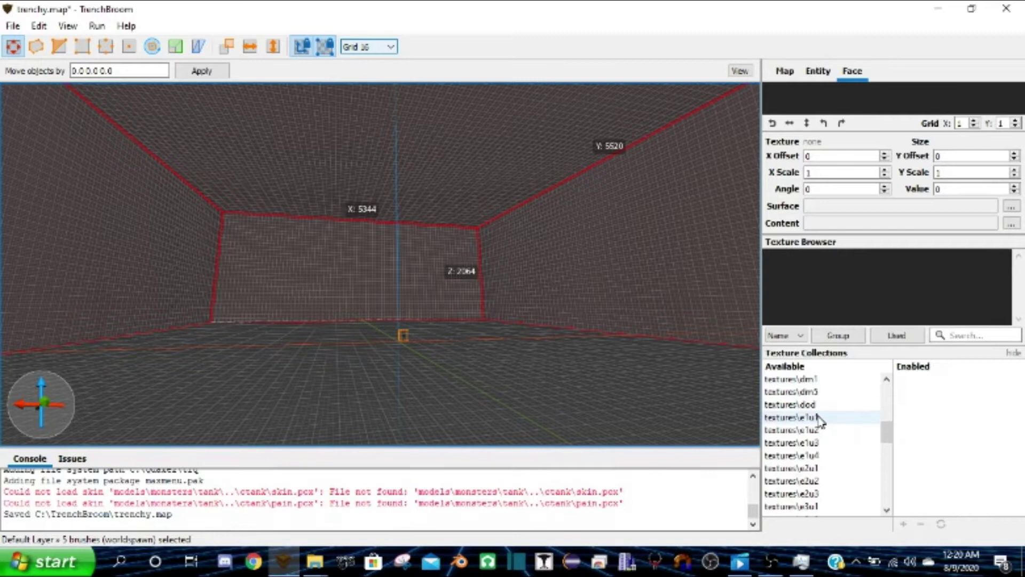
pyautogui.click(820, 417)
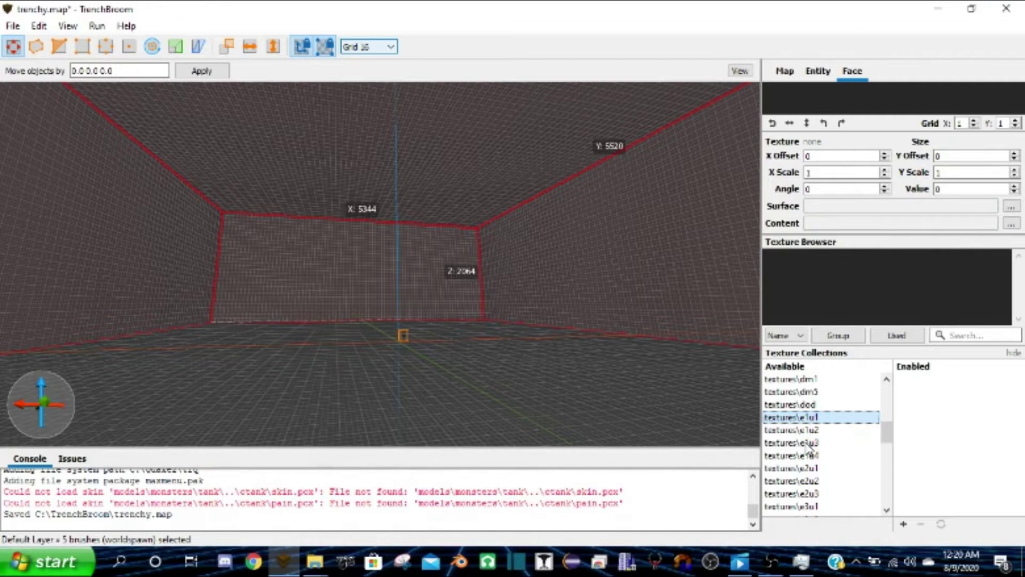
pyautogui.scroll(-3, 821, 443)
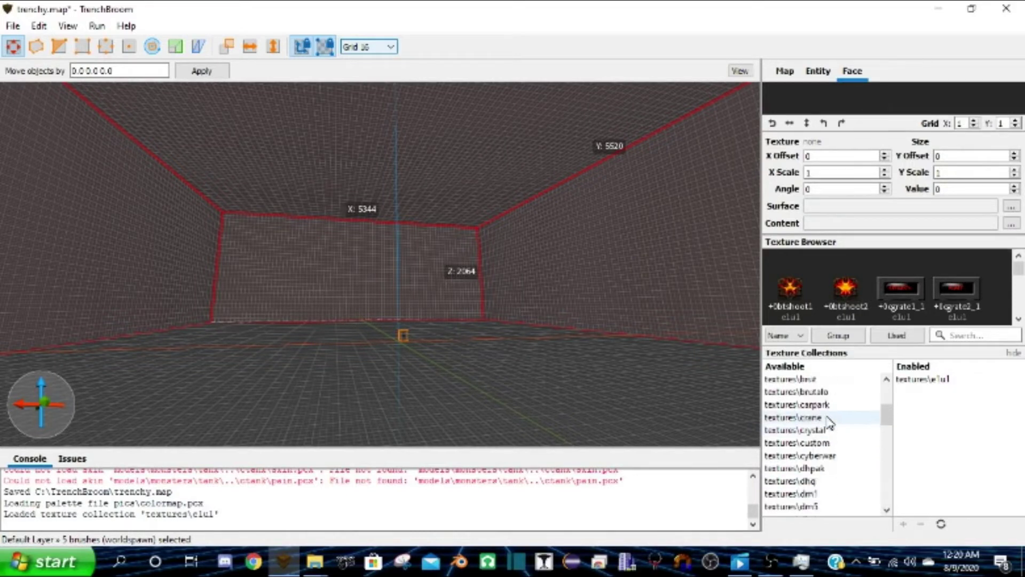
# Enable the textures\moon collection and apply its ag3 texture to the selected walls and ceiling
pyautogui.scroll(-5, 831, 422)
pyautogui.moveTo(834, 481); pyautogui.dragTo(943, 395)
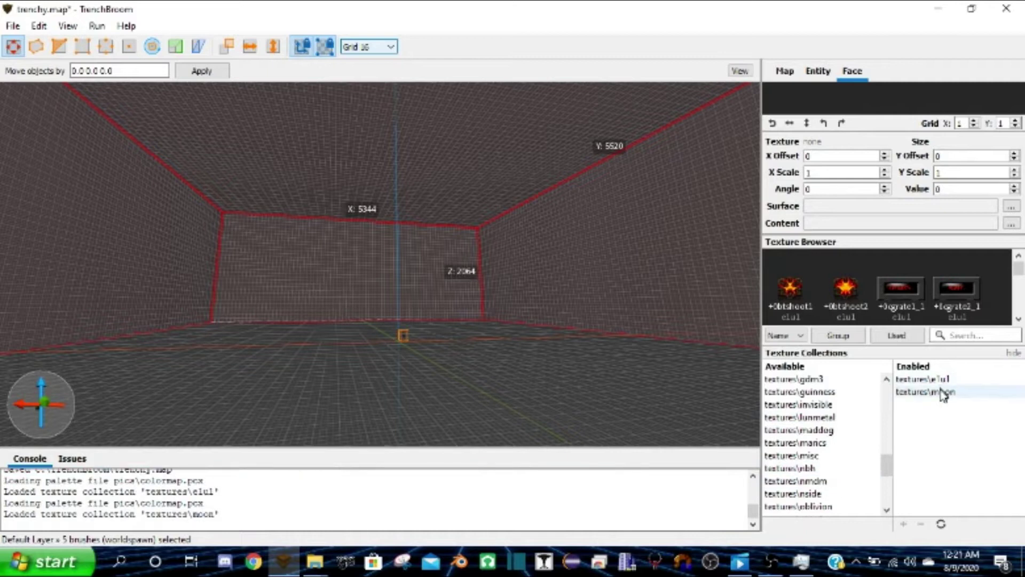
pyautogui.click(1020, 283)
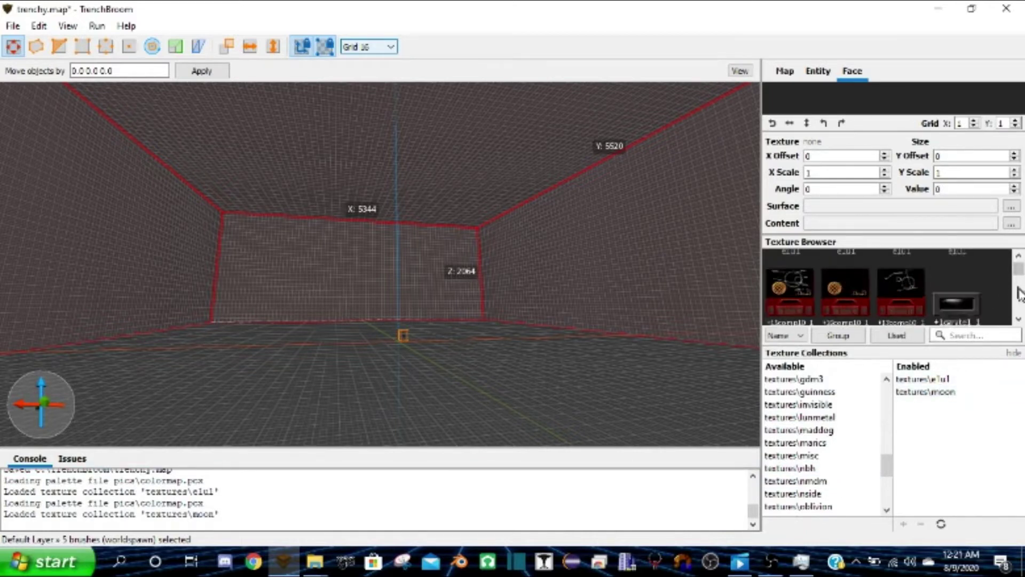
pyautogui.moveTo(1020, 285)
pyautogui.mouseDown()
pyautogui.moveTo(1021, 318)
pyautogui.moveTo(1022, 301)
pyautogui.mouseUp()
pyautogui.scroll(-5, 908, 292)
pyautogui.scroll(5, 892, 285)
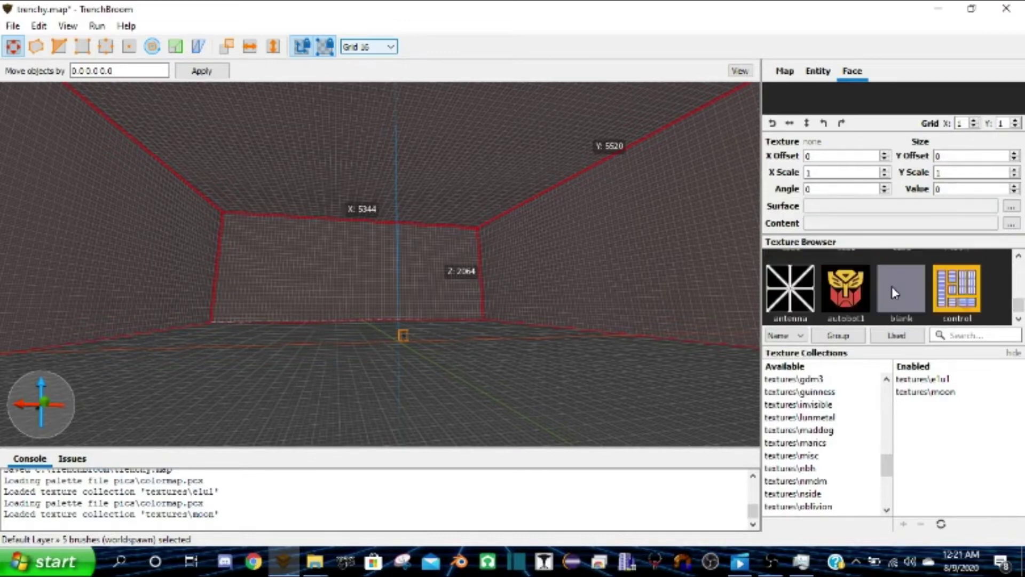
pyautogui.click(956, 297)
# Look around the room to check the selected walls and the gladiator on the floor
pyautogui.moveTo(277, 236); pyautogui.dragTo(553, 245, button='right')
pyautogui.press('w')
pyautogui.press('s')
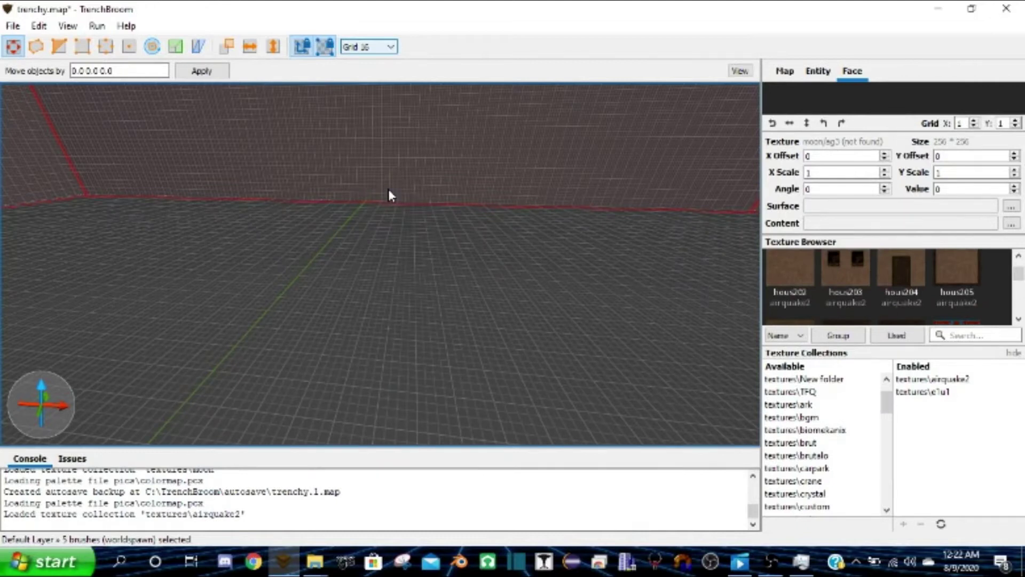
pyautogui.moveTo(388, 194)
pyautogui.mouseDown(button='right')
pyautogui.moveTo(465, 181)
pyautogui.moveTo(451, 117)
pyautogui.moveTo(476, 167)
pyautogui.moveTo(486, 159)
pyautogui.moveTo(472, 189)
pyautogui.mouseUp(button='right')
pyautogui.moveTo(380, 205); pyautogui.dragTo(315, 245, button='right')
pyautogui.moveTo(592, 252); pyautogui.dragTo(424, 167, button='right')
pyautogui.press('w')
pyautogui.press('w')
pyautogui.press('w')
pyautogui.press('s')
pyautogui.press('w')
pyautogui.press('s')
pyautogui.press('s')
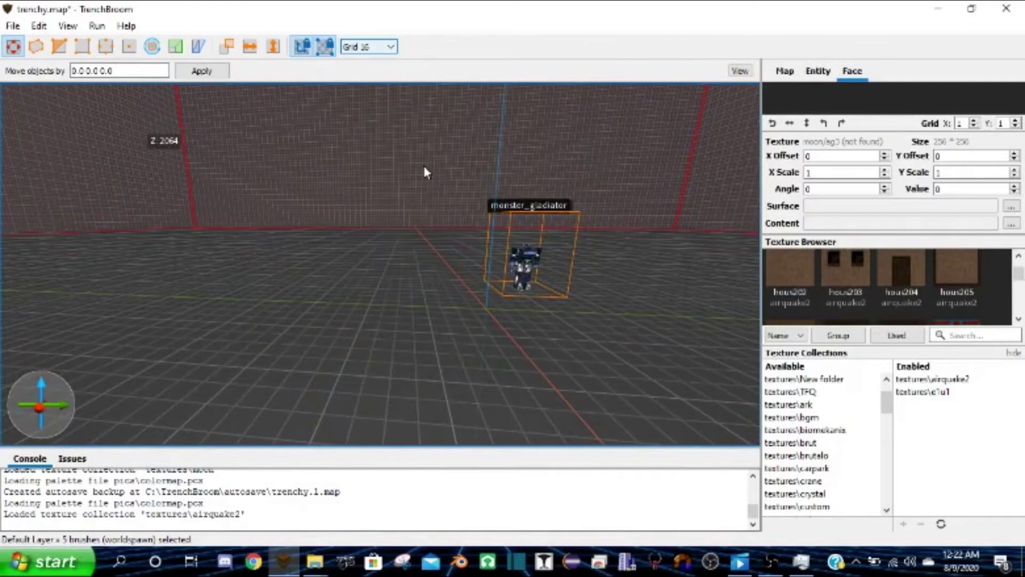
pyautogui.press('d')
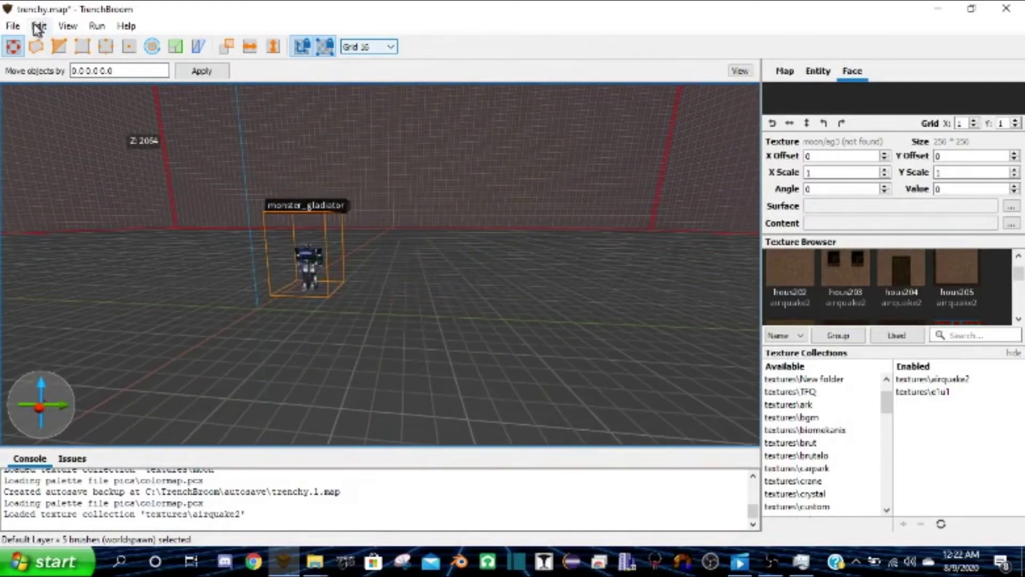
# Save the map and deselect the walls and ceiling
pyautogui.click(13, 27)
pyautogui.click(54, 107)
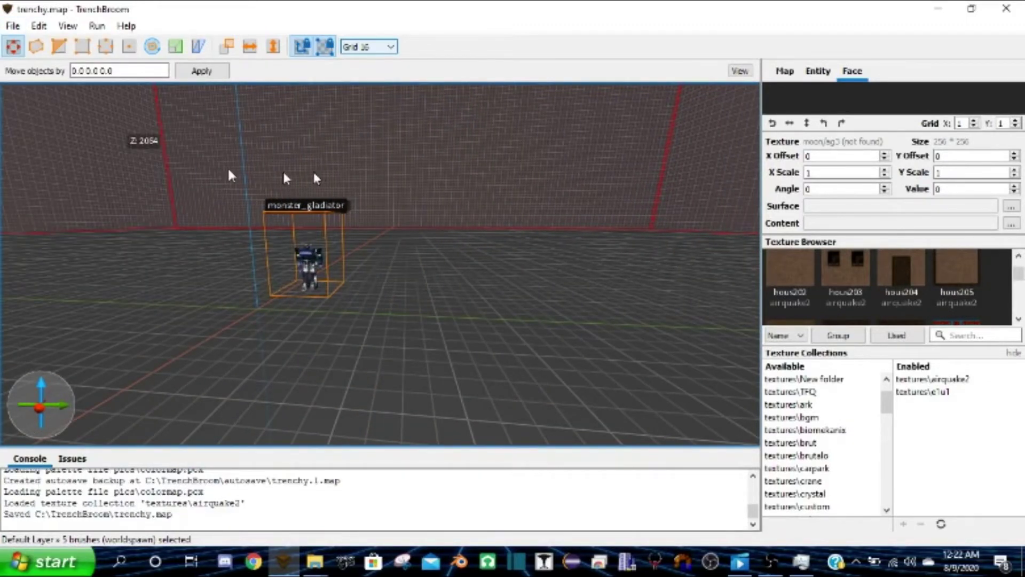
pyautogui.moveTo(318, 176)
pyautogui.mouseDown(button='right')
pyautogui.moveTo(294, 159)
pyautogui.moveTo(361, 279)
pyautogui.moveTo(385, 194)
pyautogui.moveTo(453, 220)
pyautogui.moveTo(444, 167)
pyautogui.moveTo(336, 149)
pyautogui.moveTo(419, 169)
pyautogui.moveTo(412, 202)
pyautogui.moveTo(333, 259)
pyautogui.moveTo(313, 229)
pyautogui.mouseUp(button='right')
pyautogui.press('Escape')
# Draw a low rectangular brush on the room's floor near the gladiator and adjust its extent
pyautogui.moveTo(385, 184)
pyautogui.mouseDown()
pyautogui.moveTo(533, 315)
pyautogui.moveTo(659, 282)
pyautogui.moveTo(596, 305)
pyautogui.mouseUp()
pyautogui.moveTo(494, 283)
pyautogui.mouseDown(button='right')
pyautogui.moveTo(391, 268)
pyautogui.moveTo(455, 282)
pyautogui.mouseUp(button='right')
pyautogui.press('d')
pyautogui.moveTo(450, 298)
pyautogui.keyDown('shift'); pyautogui.mouseDown()
pyautogui.moveTo(454, 277)
pyautogui.moveTo(446, 288)
pyautogui.mouseUp(); pyautogui.keyUp('shift')
# Apply the airquake2 texture rock101 to the room's floor brush
pyautogui.moveTo(447, 288)
pyautogui.mouseDown(button='right')
pyautogui.moveTo(451, 268)
pyautogui.moveTo(507, 269)
pyautogui.moveTo(492, 293)
pyautogui.moveTo(374, 280)
pyautogui.moveTo(462, 314)
pyautogui.mouseUp(button='right')
pyautogui.click(342, 282)
pyautogui.moveTo(325, 276); pyautogui.dragTo(229, 252, button='right')
pyautogui.scroll(-10, 808, 288)
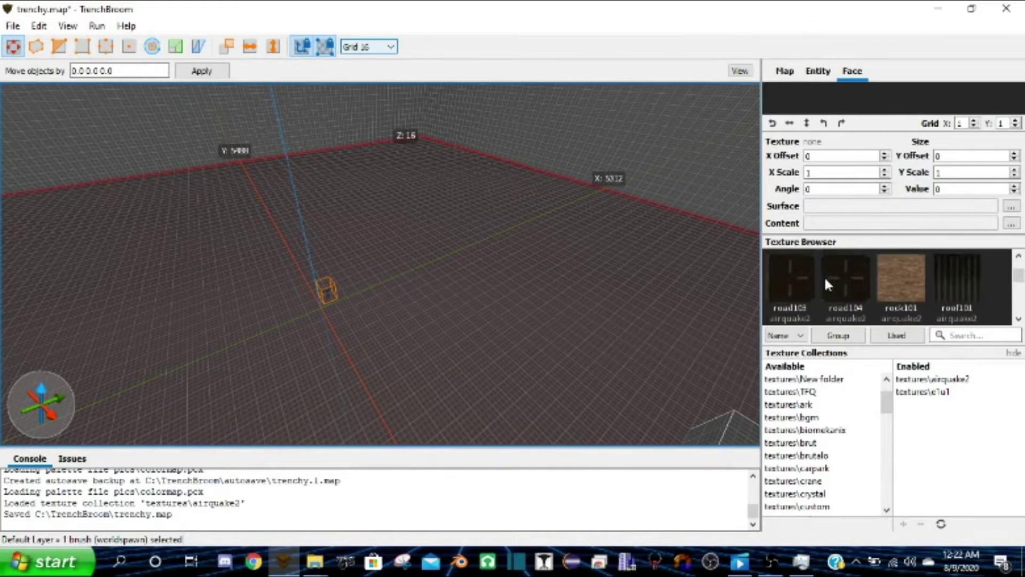
pyautogui.click(912, 281)
# Select the four walls and the ceiling of the room, leaving out the rock-textured floor
pyautogui.moveTo(664, 288)
pyautogui.mouseDown(button='right')
pyautogui.moveTo(559, 291)
pyautogui.moveTo(623, 310)
pyautogui.moveTo(608, 341)
pyautogui.moveTo(733, 267)
pyautogui.moveTo(745, 223)
pyautogui.moveTo(670, 227)
pyautogui.mouseUp(button='right')
pyautogui.press('w')
pyautogui.press('d')
pyautogui.click(570, 198)
pyautogui.keyDown('ctrl'); pyautogui.click(287, 101); pyautogui.keyUp('ctrl')
pyautogui.keyDown('ctrl'); pyautogui.click(249, 180); pyautogui.keyUp('ctrl')
pyautogui.moveTo(249, 181)
pyautogui.mouseDown(button='right')
pyautogui.moveTo(305, 167)
pyautogui.moveTo(312, 177)
pyautogui.mouseUp(button='right')
pyautogui.keyDown('ctrl'); pyautogui.click(311, 178); pyautogui.keyUp('ctrl')
pyautogui.moveTo(391, 200)
pyautogui.mouseDown(button='right')
pyautogui.moveTo(305, 207)
pyautogui.moveTo(386, 224)
pyautogui.moveTo(369, 213)
pyautogui.mouseUp(button='right')
pyautogui.keyDown('ctrl'); pyautogui.click(304, 206); pyautogui.keyUp('ctrl')
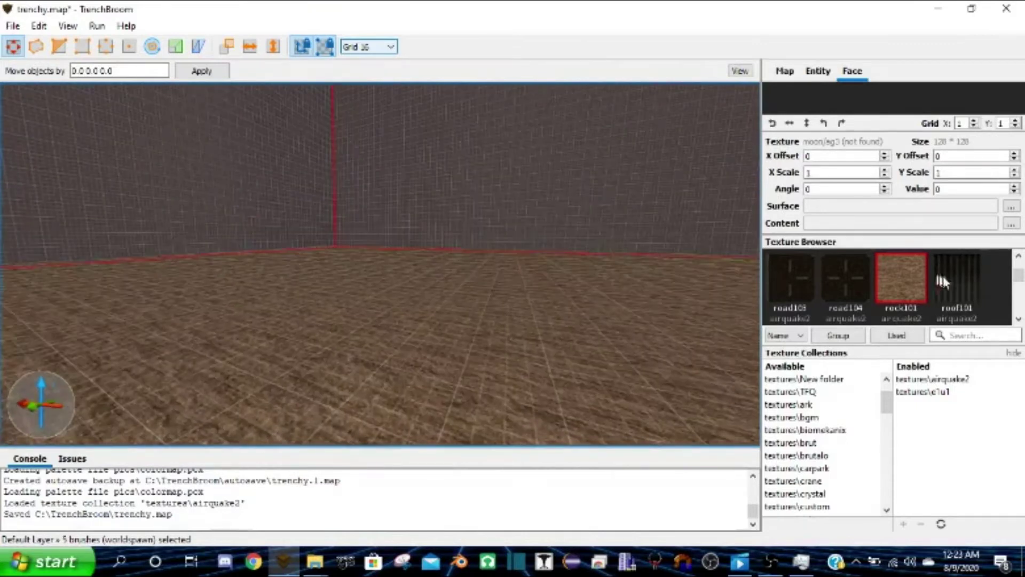
# Filter the textures by "sk" and apply the e1u1 texture sky1 to the selected walls and ceiling
pyautogui.click(978, 336)
pyautogui.write('a')
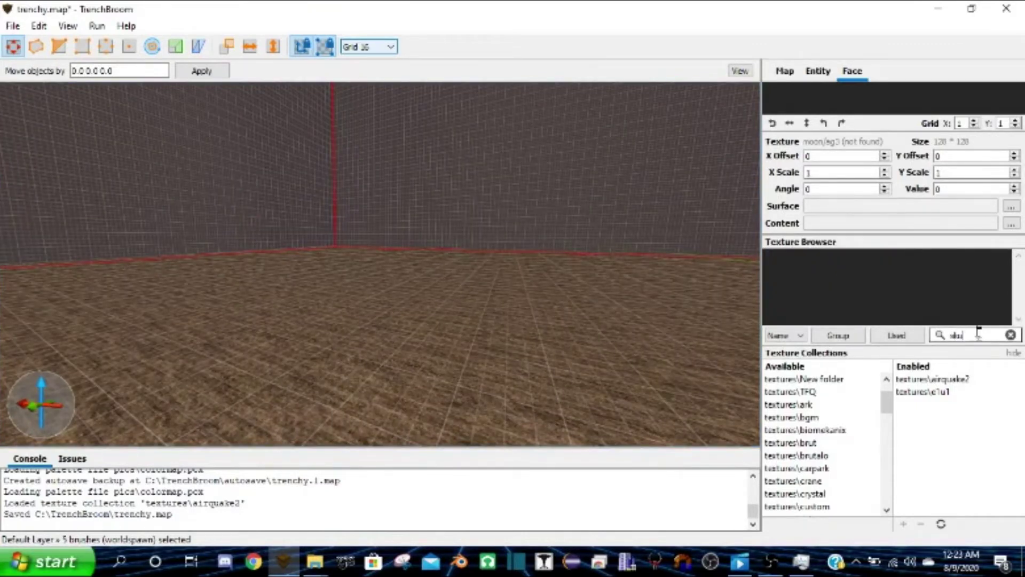
pyautogui.press('BackSpace')
pyautogui.click(854, 287)
# Turn on the sky surface flag for the selected sky1 brushes
pyautogui.moveTo(561, 334)
pyautogui.mouseDown(button='right')
pyautogui.moveTo(609, 254)
pyautogui.moveTo(902, 271)
pyautogui.mouseUp(button='right')
pyautogui.moveTo(579, 271); pyautogui.dragTo(800, 143, button='right')
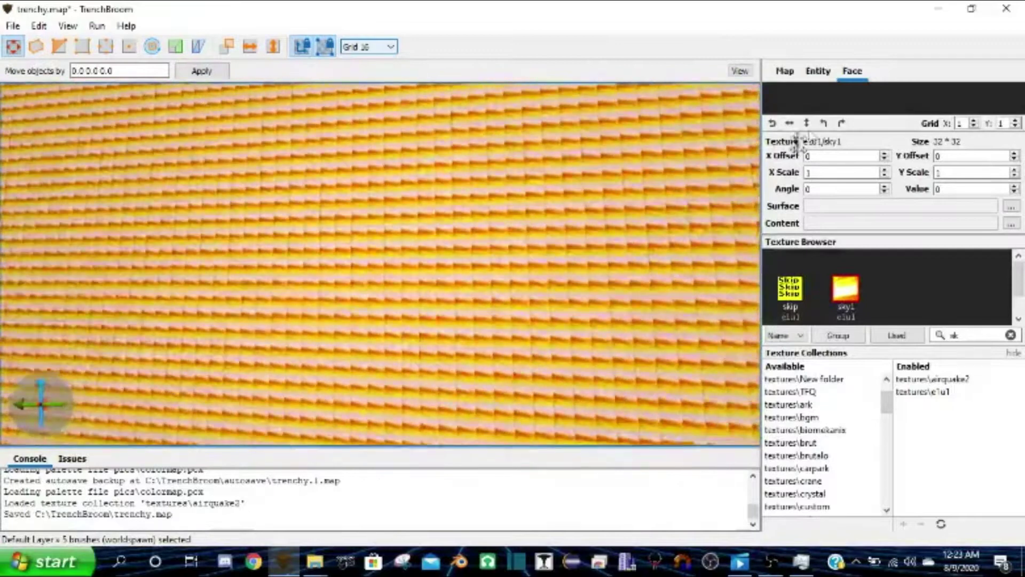
pyautogui.click(1012, 224)
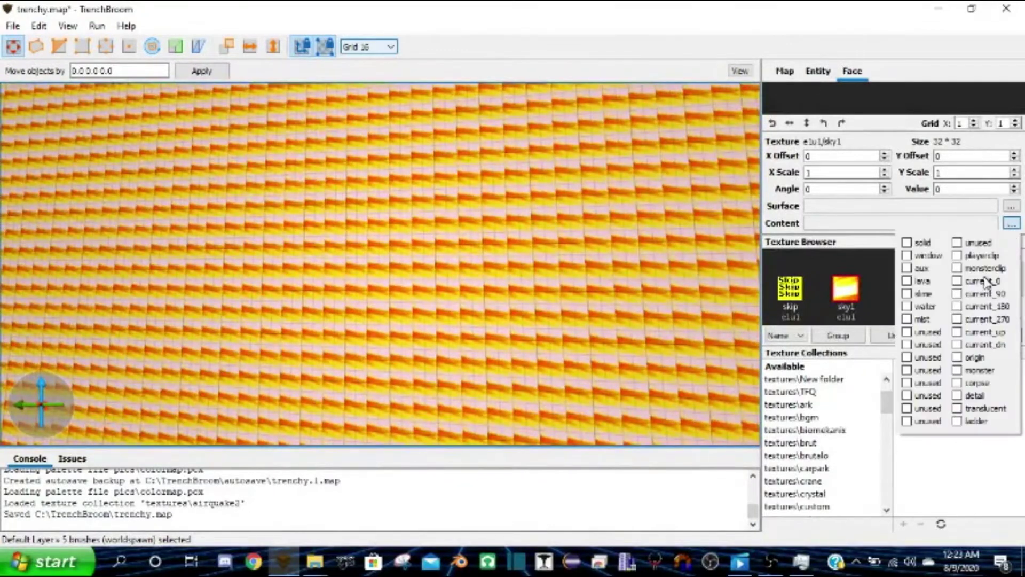
pyautogui.click(1011, 206)
pyautogui.click(1012, 206)
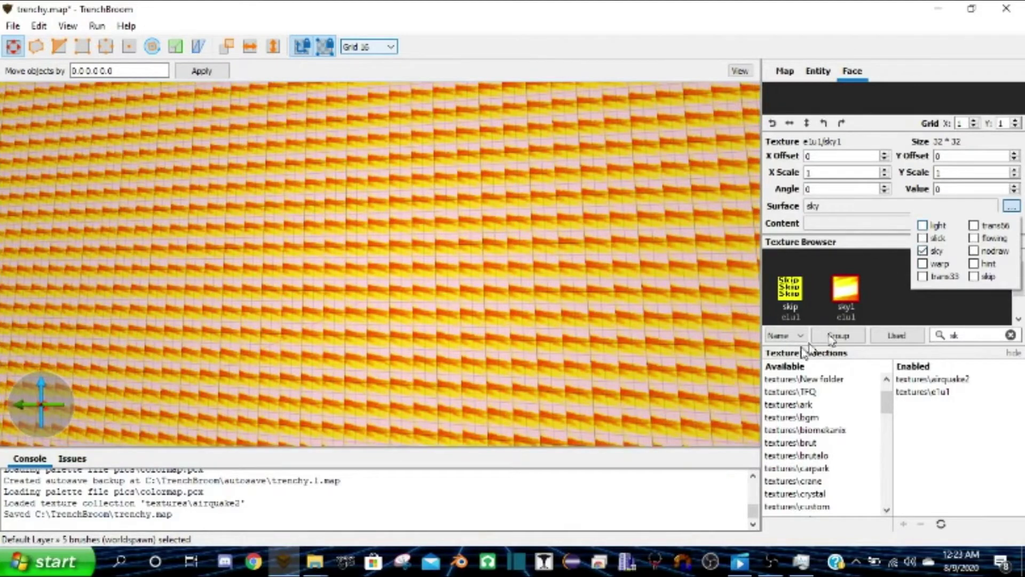
# Select the ceiling and two adjacent sky-textured walls
pyautogui.moveTo(706, 242)
pyautogui.mouseDown(button='right')
pyautogui.moveTo(671, 259)
pyautogui.moveTo(591, 236)
pyautogui.moveTo(516, 238)
pyautogui.moveTo(496, 275)
pyautogui.mouseUp(button='right')
pyautogui.click(497, 275)
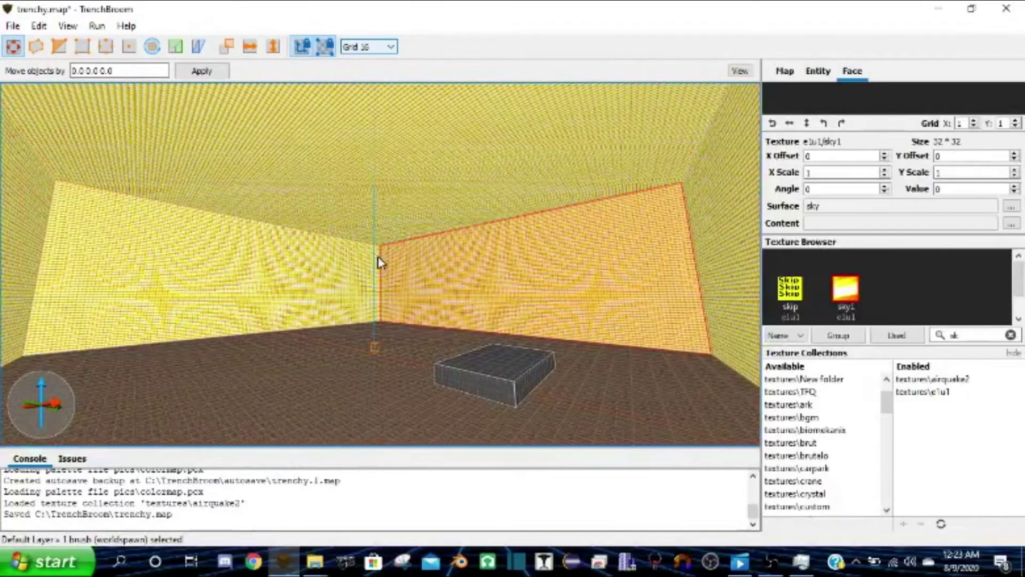
pyautogui.click(346, 260)
pyautogui.moveTo(416, 162); pyautogui.dragTo(427, 214, button='right')
pyautogui.keyDown('ctrl'); pyautogui.click(313, 231); pyautogui.keyUp('ctrl')
pyautogui.keyDown('ctrl'); pyautogui.click(243, 408); pyautogui.keyUp('ctrl')
pyautogui.moveTo(243, 408)
pyautogui.mouseDown(button='right')
pyautogui.moveTo(471, 359)
pyautogui.moveTo(694, 187)
pyautogui.mouseUp(button='right')
# Show the worldspawn entity's sky property and save the map
pyautogui.click(785, 71)
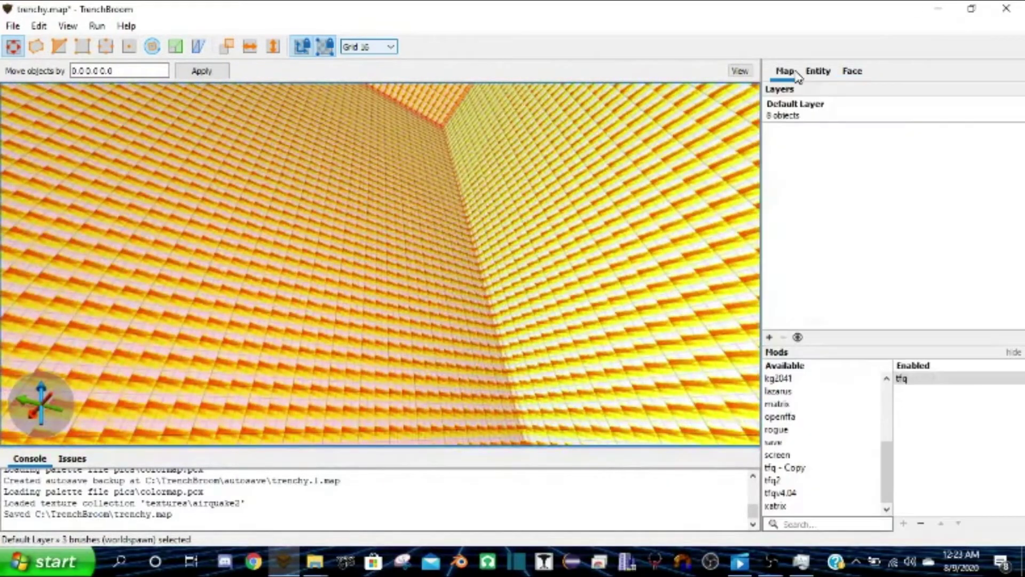
pyautogui.click(809, 73)
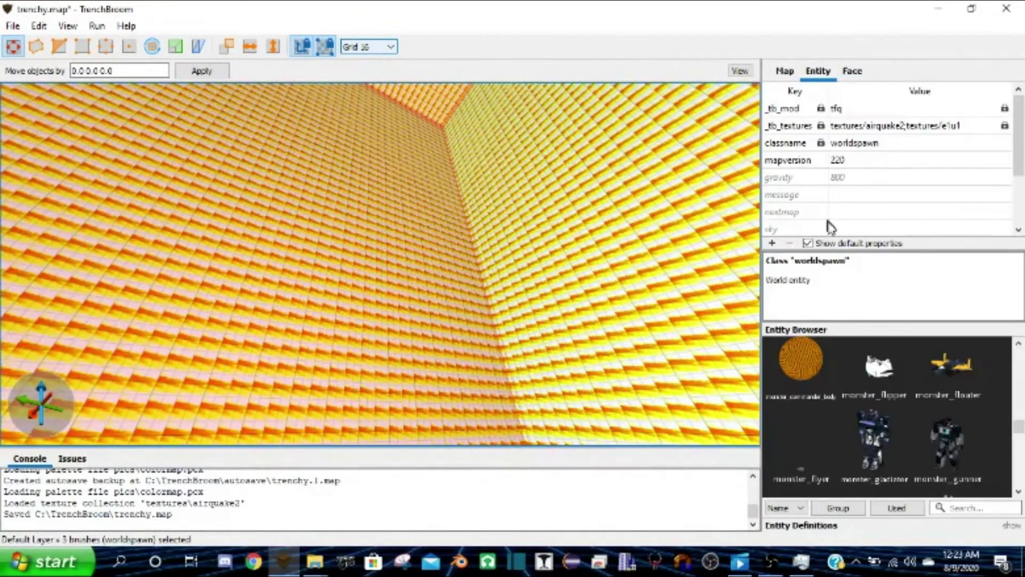
pyautogui.moveTo(799, 235); pyautogui.dragTo(799, 229)
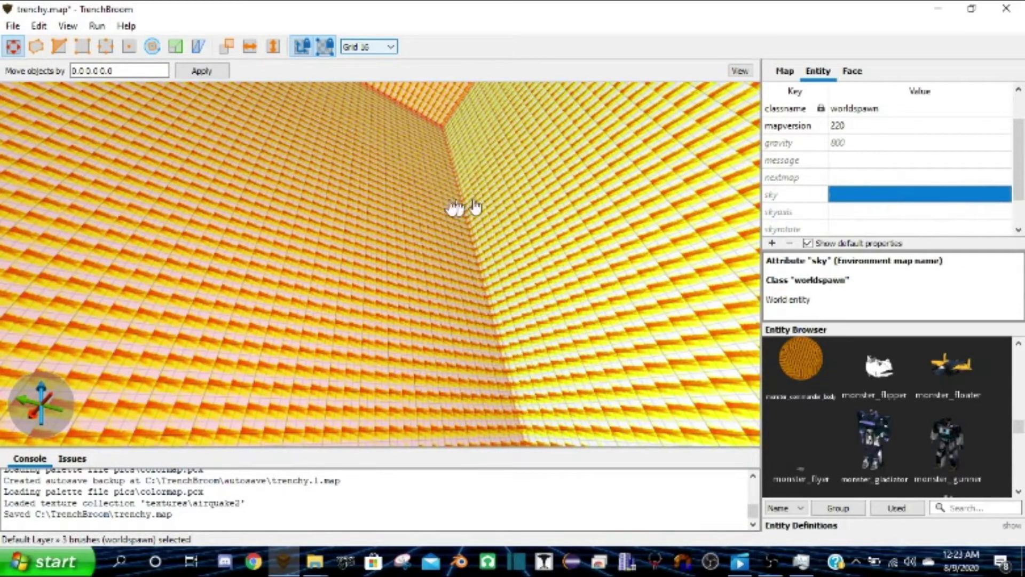
pyautogui.click(12, 25)
pyautogui.click(53, 103)
# Add the sky property to worldspawn without a value and remove it again
pyautogui.moveTo(214, 170); pyautogui.dragTo(435, 216, button='right')
pyautogui.click(935, 180)
pyautogui.click(932, 196)
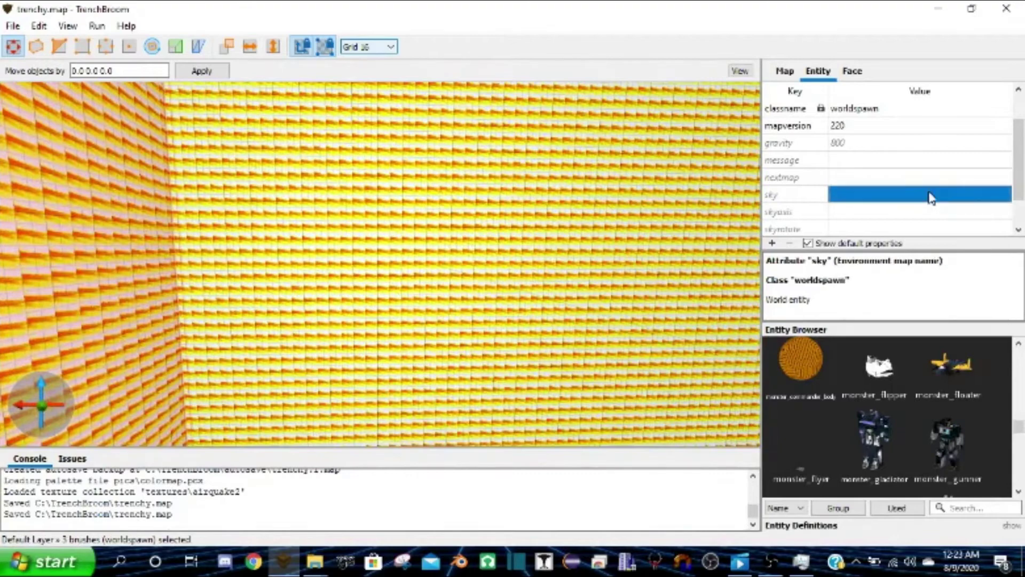
pyautogui.moveTo(517, 203); pyautogui.dragTo(390, 185, button='right')
pyautogui.click(863, 196)
pyautogui.click(874, 142)
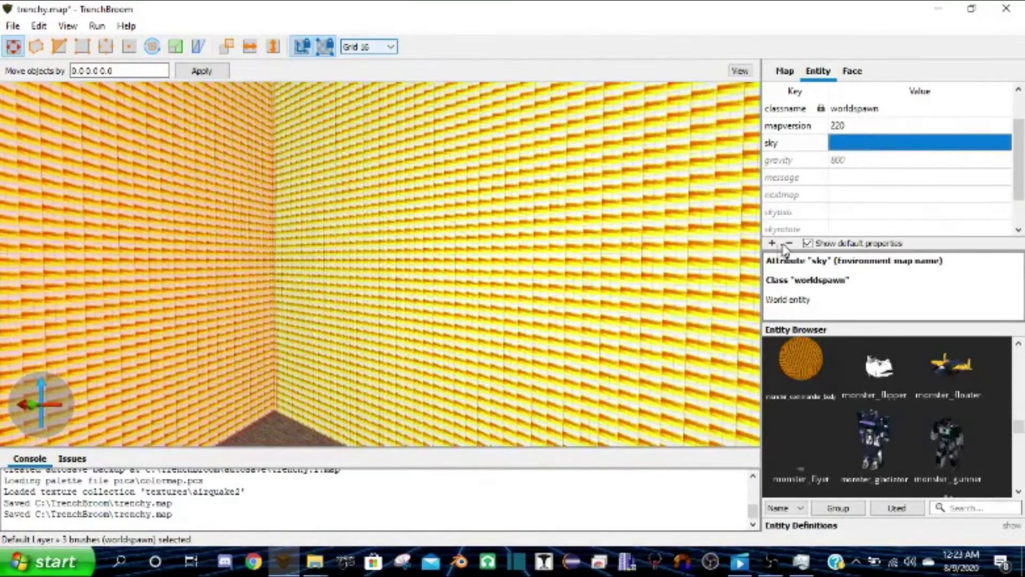
pyautogui.moveTo(612, 205); pyautogui.dragTo(629, 188, button='right')
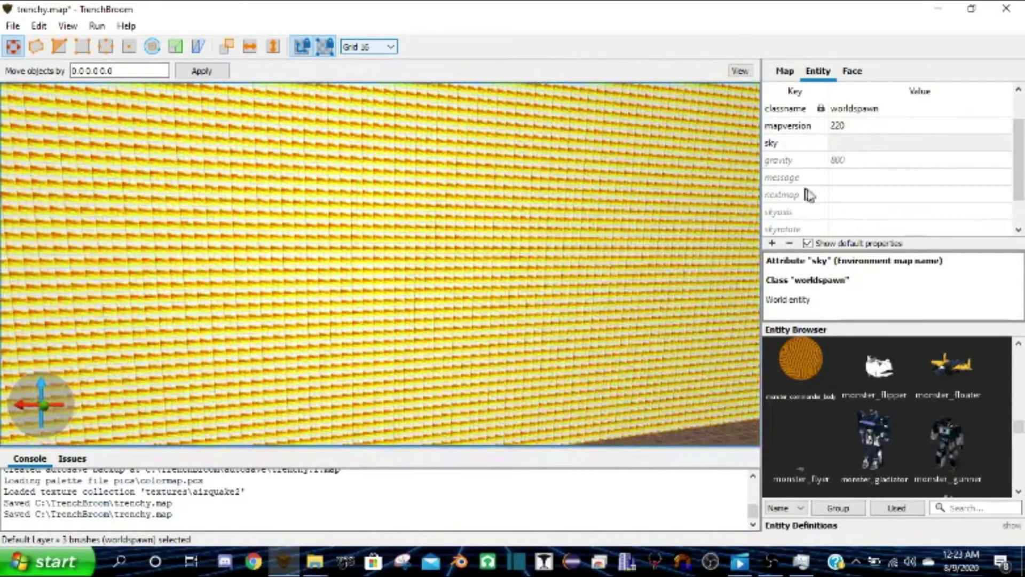
pyautogui.click(787, 144)
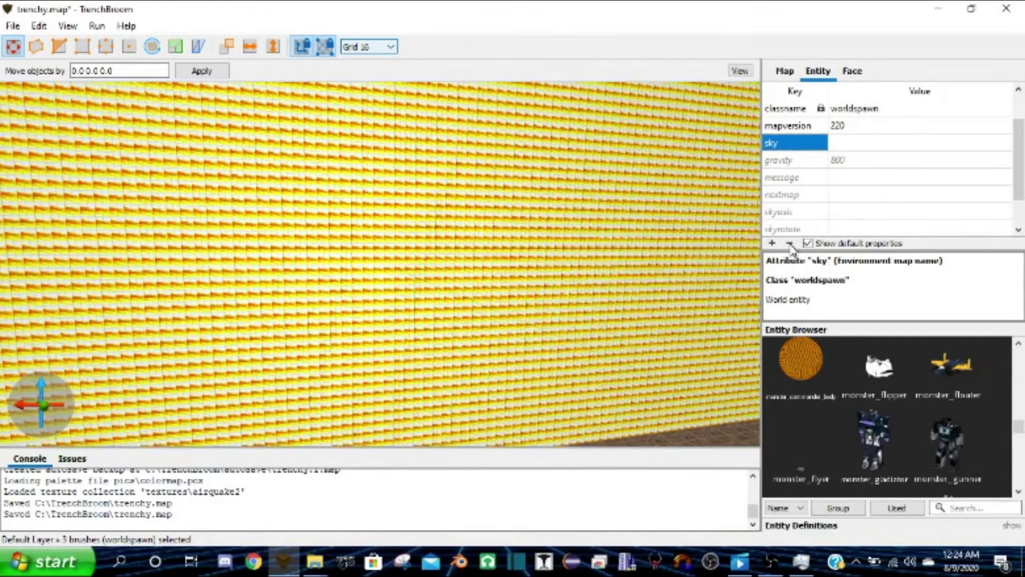
pyautogui.click(790, 244)
# Select the rock-textured floor brush and clear the texture filter
pyautogui.hotkey('ctrl', 'u')
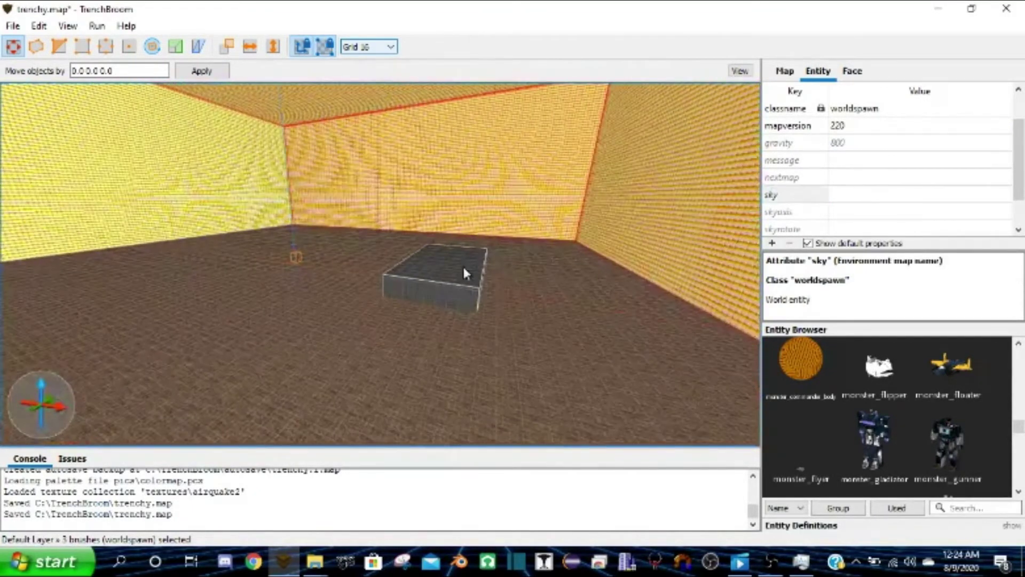
pyautogui.click(463, 270)
pyautogui.scroll(5, 481, 244)
pyautogui.moveTo(481, 245)
pyautogui.mouseDown(button='right')
pyautogui.moveTo(419, 327)
pyautogui.moveTo(427, 316)
pyautogui.mouseUp(button='right')
pyautogui.click(427, 318)
pyautogui.click(852, 71)
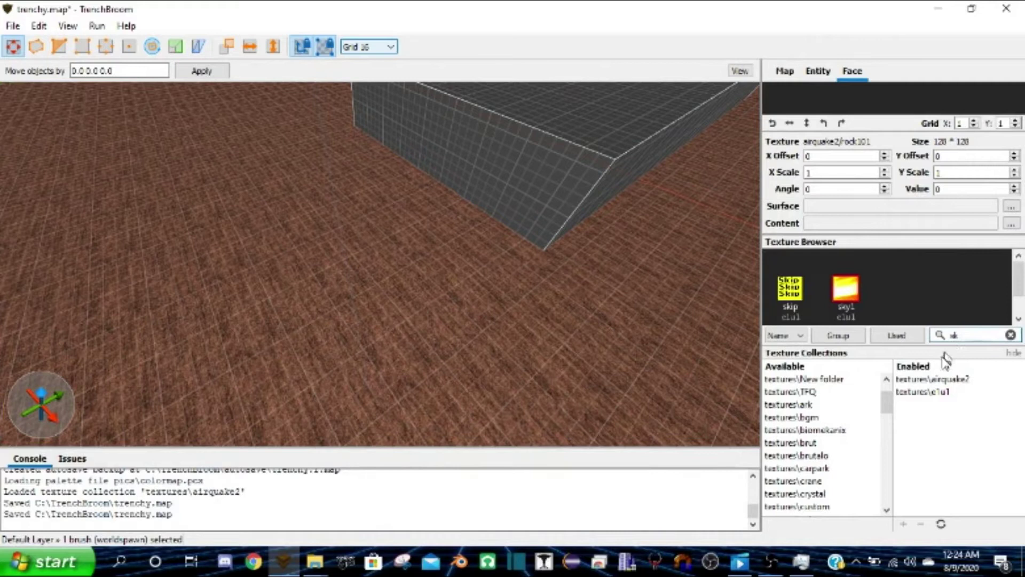
pyautogui.click(1012, 335)
# Browse the airquake2 textures for an alternative floor texture
pyautogui.scroll(-4, 895, 267)
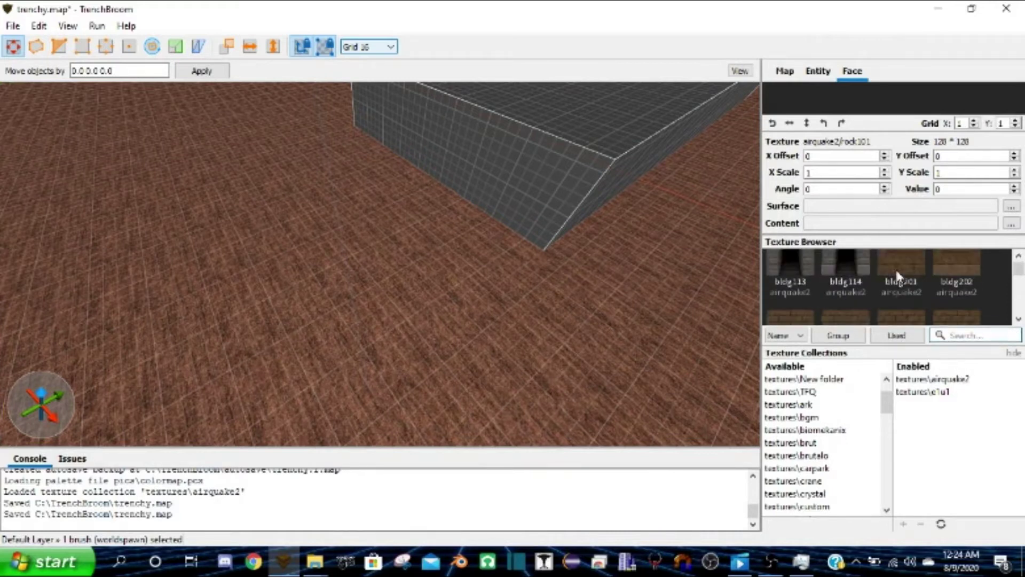
pyautogui.scroll(-2, 917, 270)
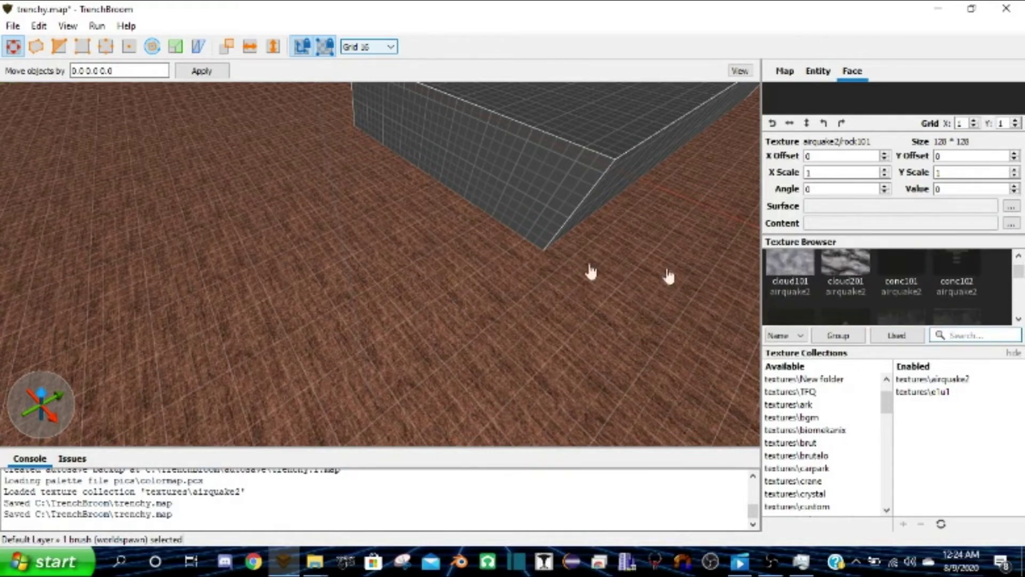
pyautogui.moveTo(429, 281)
pyautogui.mouseDown(button='right')
pyautogui.moveTo(421, 197)
pyautogui.moveTo(522, 206)
pyautogui.moveTo(451, 239)
pyautogui.moveTo(450, 255)
pyautogui.moveTo(636, 289)
pyautogui.mouseUp(button='right')
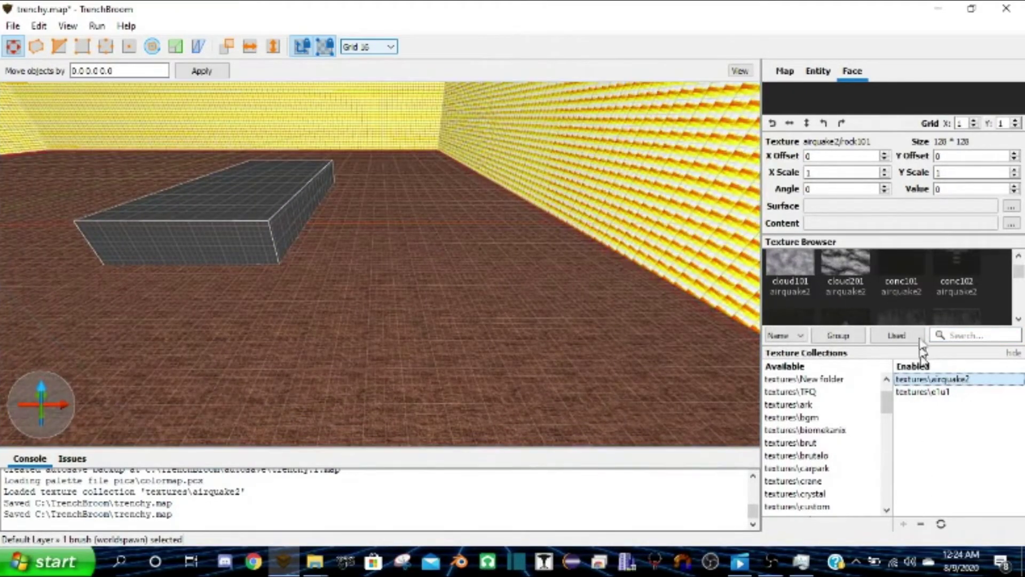
pyautogui.scroll(-5, 921, 290)
pyautogui.scroll(-6, 922, 290)
pyautogui.scroll(-3, 913, 294)
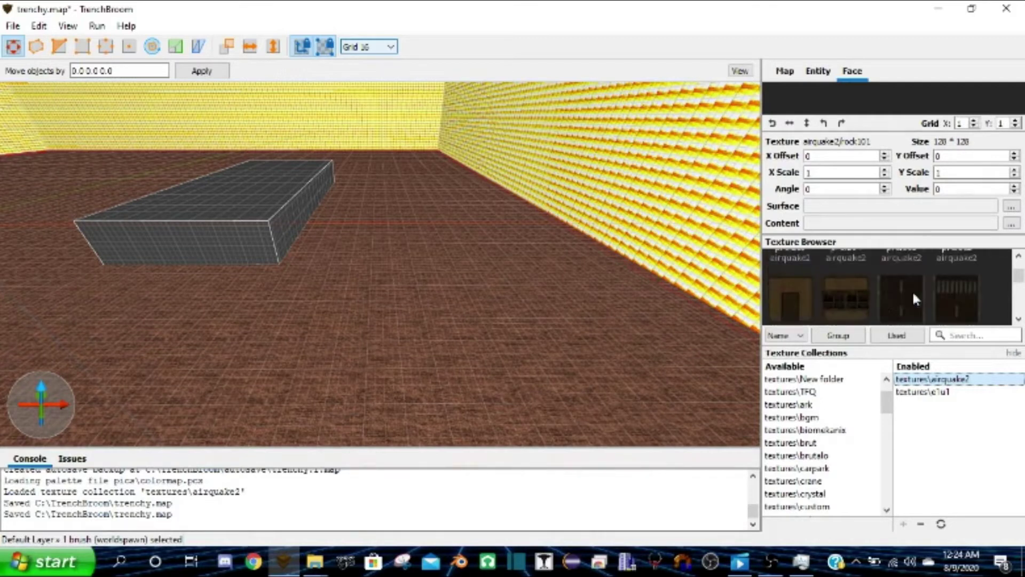
pyautogui.scroll(3, 905, 293)
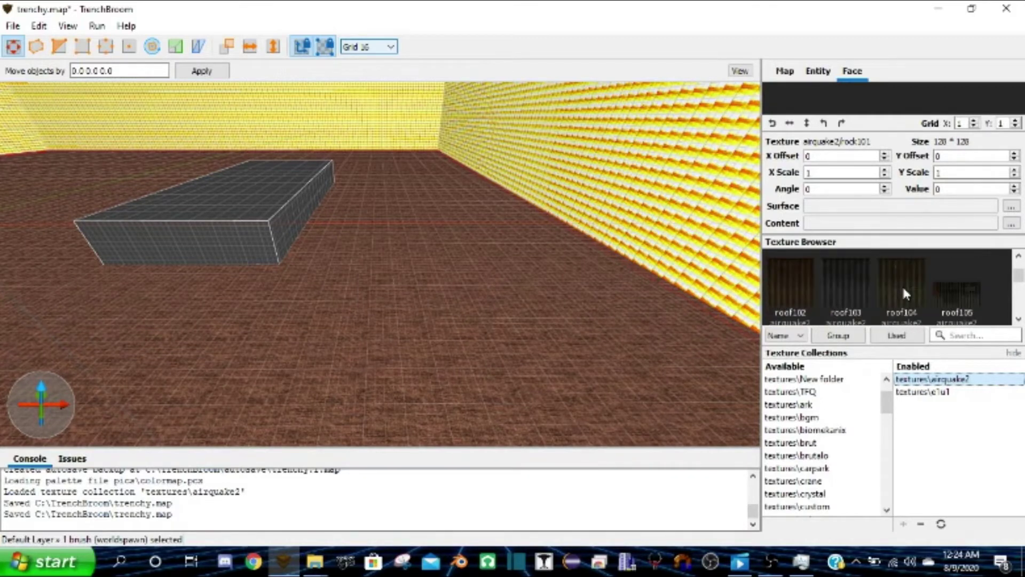
pyautogui.scroll(-5, 907, 293)
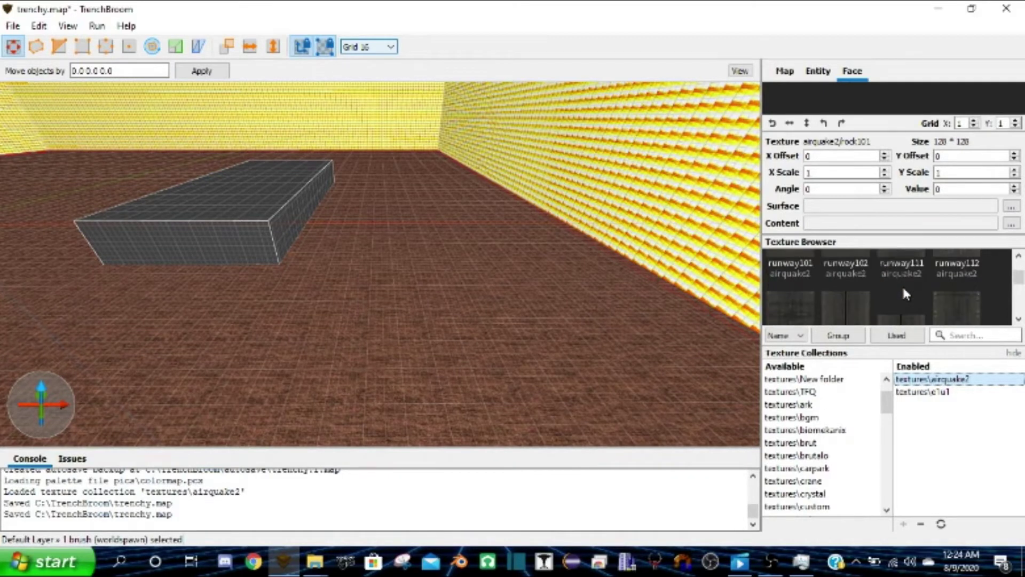
# Try the runway122, runway111 and roof203 textures on the floor, then return it to rock101
pyautogui.click(855, 304)
pyautogui.click(916, 304)
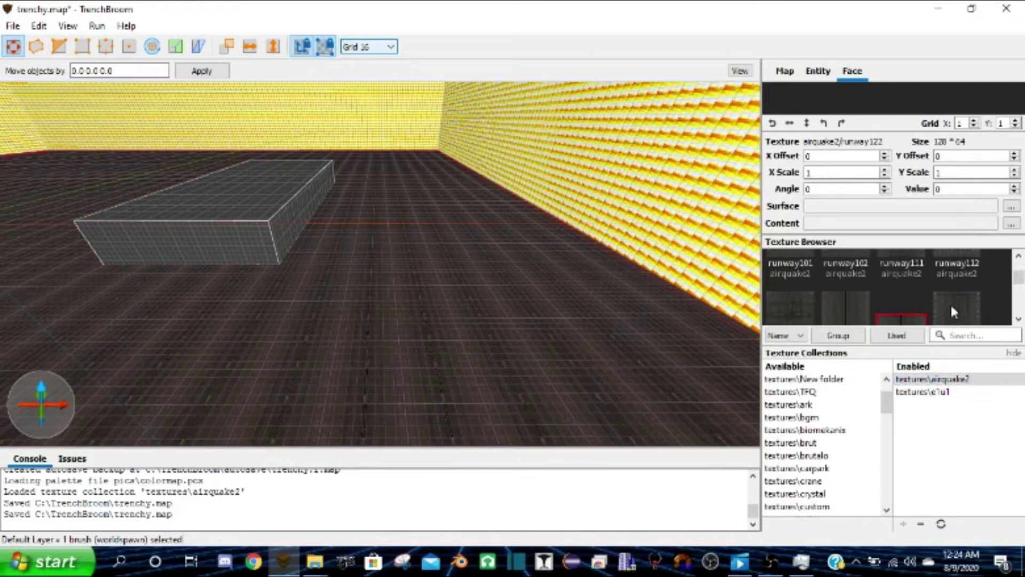
pyautogui.scroll(1, 894, 302)
pyautogui.click(894, 302)
pyautogui.scroll(3, 894, 302)
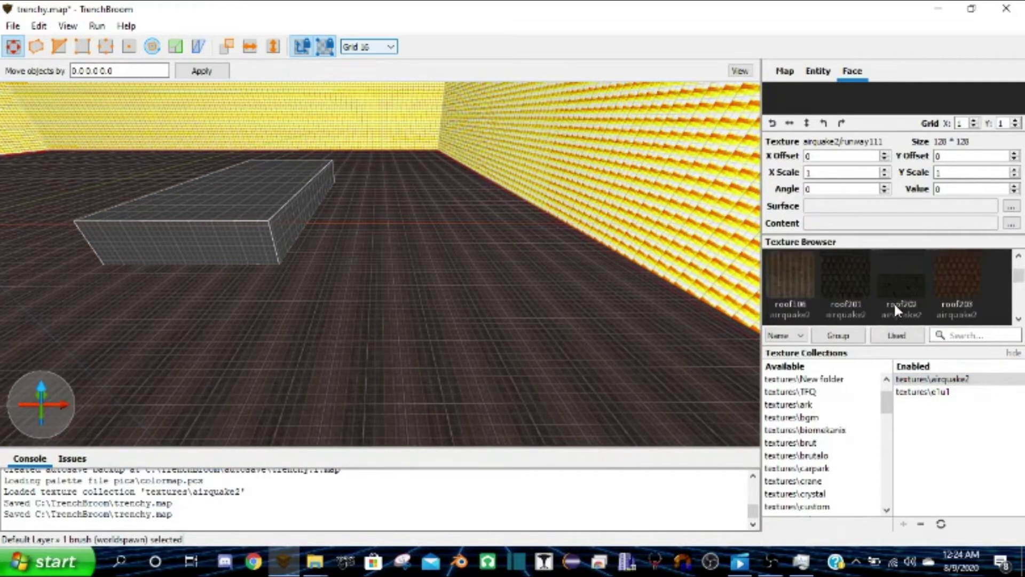
pyautogui.click(962, 280)
pyautogui.scroll(2, 915, 284)
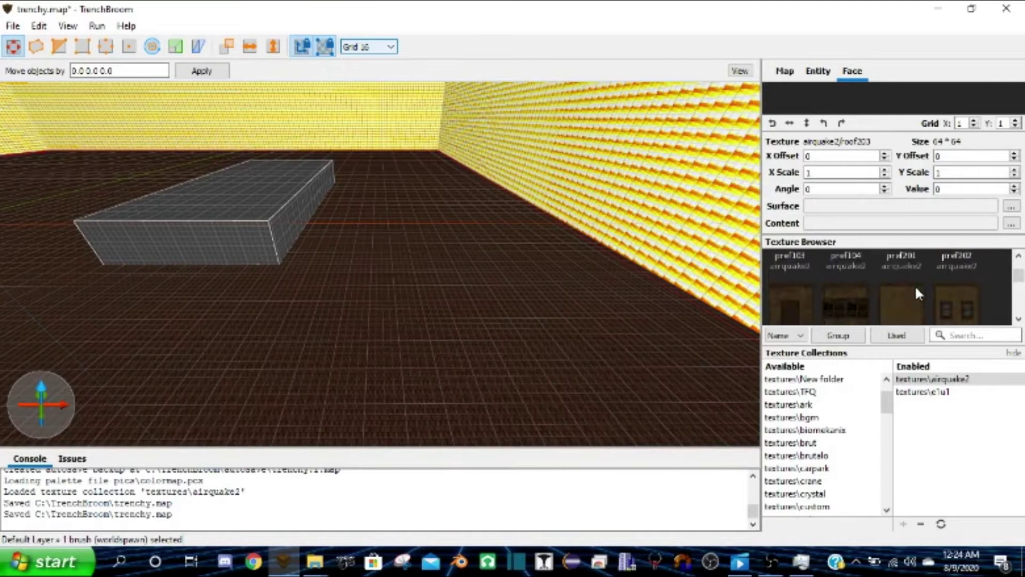
pyautogui.scroll(-2, 915, 284)
pyautogui.click(901, 302)
# Apply the hous201 texture to the floor and inspect it up close
pyautogui.scroll(3, 901, 302)
pyautogui.scroll(4, 915, 296)
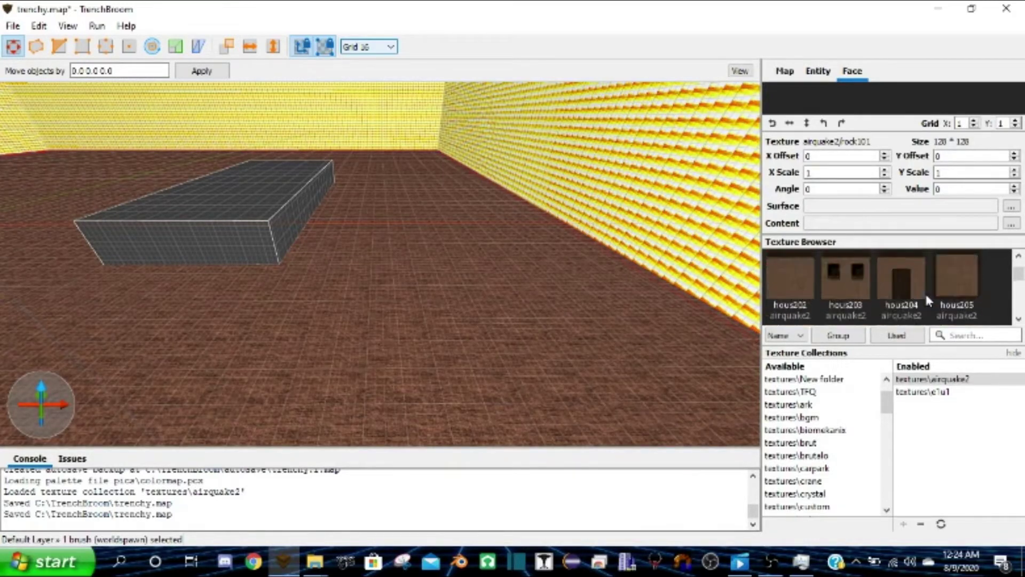
pyautogui.scroll(1, 908, 277)
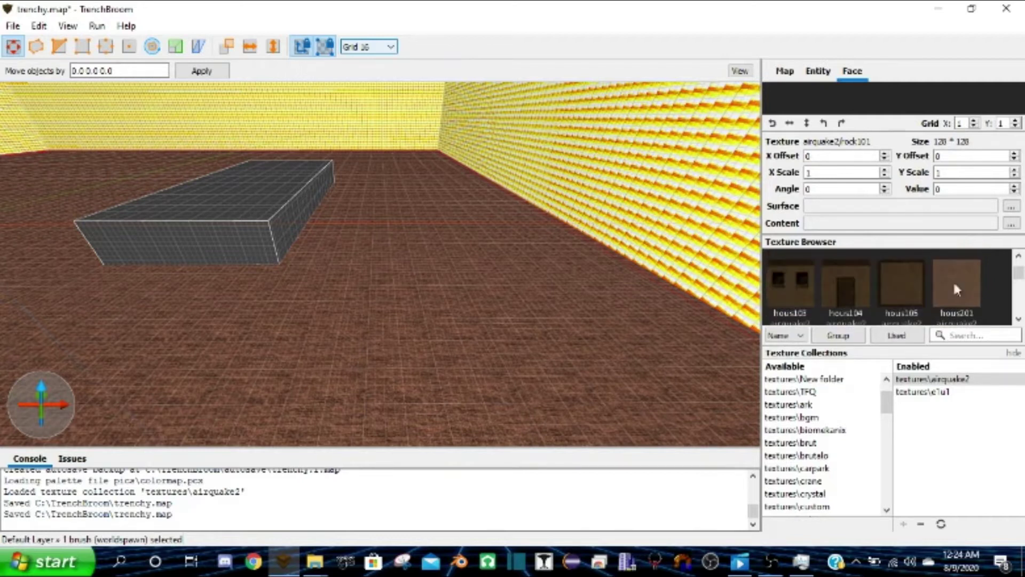
pyautogui.click(953, 282)
pyautogui.scroll(8, 591, 326)
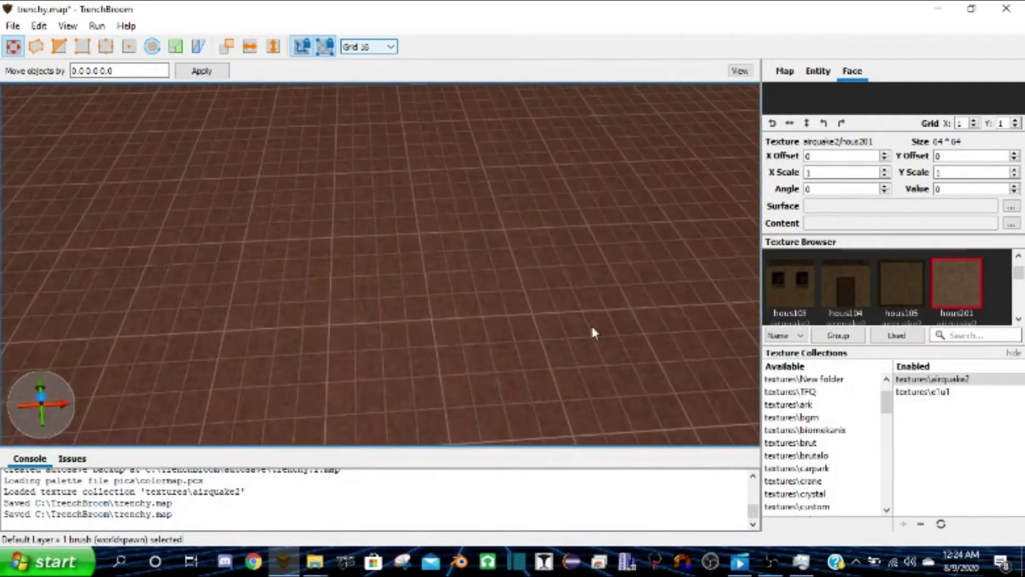
pyautogui.moveTo(538, 268)
pyautogui.mouseDown(button='right')
pyautogui.moveTo(505, 278)
pyautogui.moveTo(534, 285)
pyautogui.mouseUp(button='right')
pyautogui.scroll(8, 865, 297)
pyautogui.scroll(-2, 865, 299)
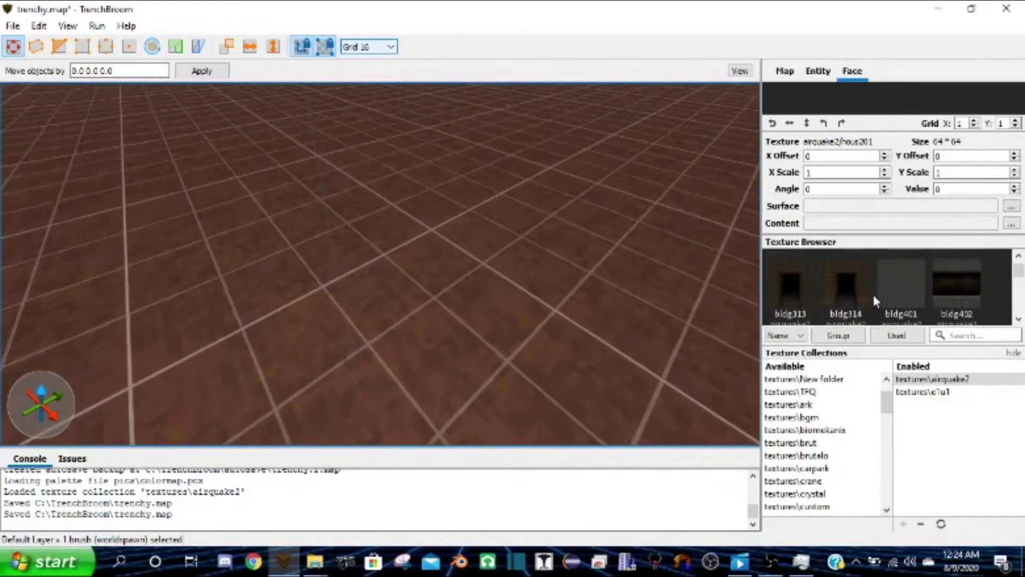
# Hide the texture collections, try the bldg103 texture on the floor, and set the floor back to rock101
pyautogui.click(1014, 354)
pyautogui.scroll(3, 908, 370)
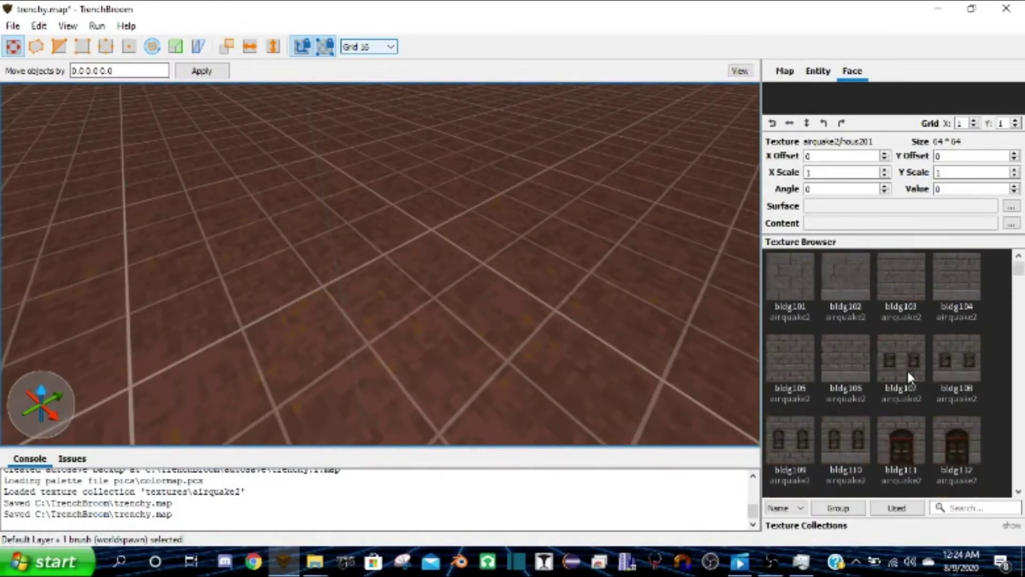
pyautogui.click(902, 293)
pyautogui.scroll(-10, 902, 302)
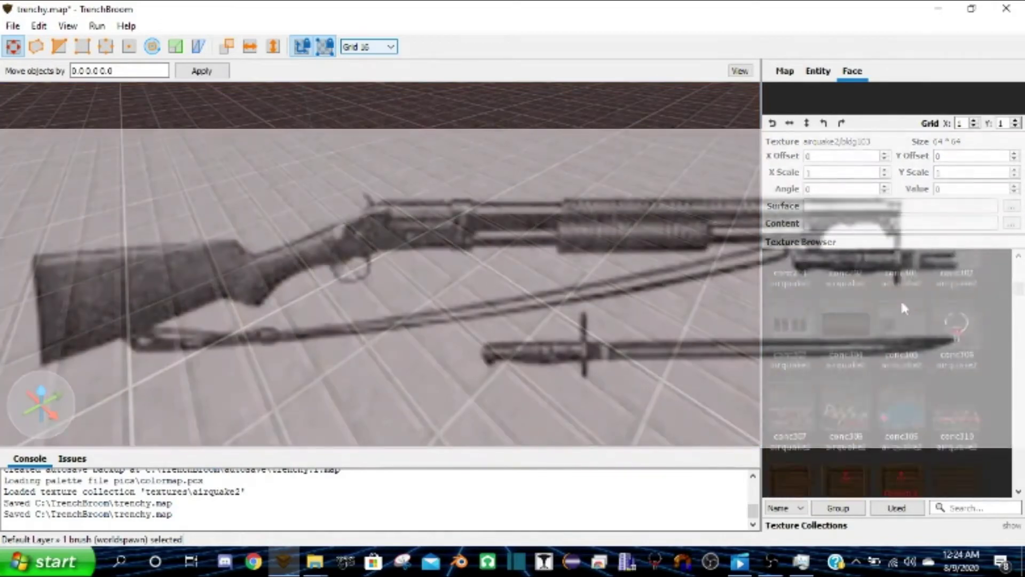
pyautogui.scroll(-3, 888, 473)
pyautogui.click(911, 476)
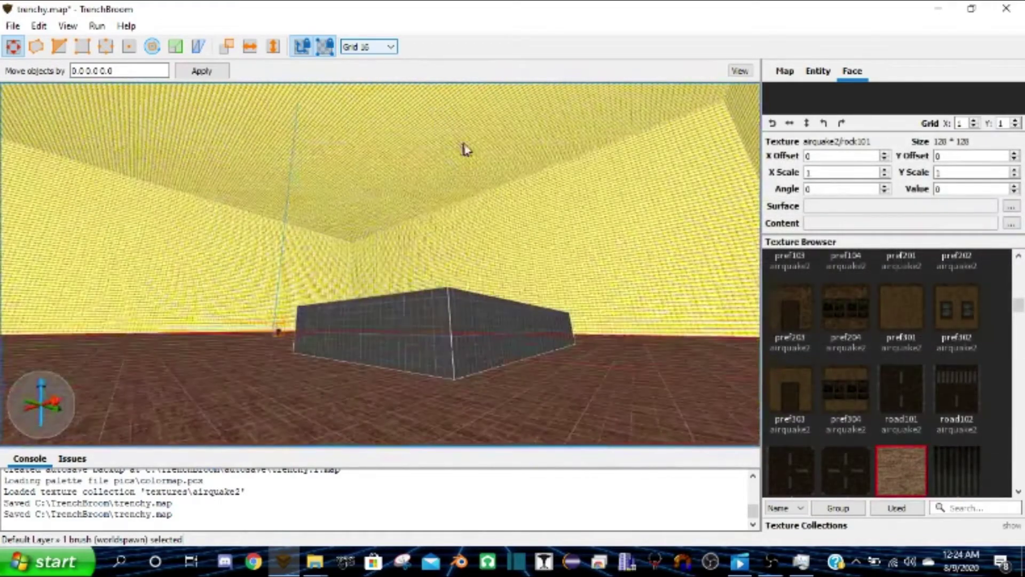
# Select the grey block, move it across the floor, and apply the rock101 texture to it
pyautogui.moveTo(464, 145)
pyautogui.mouseDown(button='right')
pyautogui.moveTo(424, 259)
pyautogui.moveTo(388, 234)
pyautogui.moveTo(398, 206)
pyautogui.moveTo(554, 221)
pyautogui.moveTo(475, 245)
pyautogui.moveTo(509, 213)
pyautogui.mouseUp(button='right')
pyautogui.scroll(-6, 423, 264)
pyautogui.click(528, 240)
pyautogui.moveTo(533, 246); pyautogui.dragTo(178, 206)
pyautogui.moveTo(179, 206); pyautogui.dragTo(486, 267, button='right')
pyautogui.click(919, 473)
# Move the rock-textured block farther across the room's floor
pyautogui.moveTo(476, 361)
pyautogui.mouseDown(button='right')
pyautogui.moveTo(421, 306)
pyautogui.moveTo(416, 313)
pyautogui.moveTo(425, 301)
pyautogui.mouseUp(button='right')
pyautogui.moveTo(425, 301); pyautogui.dragTo(365, 286)
pyautogui.moveTo(251, 292)
pyautogui.mouseDown(button='right')
pyautogui.moveTo(318, 346)
pyautogui.moveTo(242, 318)
pyautogui.moveTo(310, 409)
pyautogui.mouseUp(button='right')
pyautogui.moveTo(91, 320)
pyautogui.mouseDown(button='right')
pyautogui.moveTo(439, 297)
pyautogui.moveTo(545, 280)
pyautogui.moveTo(534, 246)
pyautogui.moveTo(488, 297)
pyautogui.moveTo(606, 253)
pyautogui.moveTo(682, 245)
pyautogui.moveTo(502, 219)
pyautogui.moveTo(344, 245)
pyautogui.moveTo(346, 197)
pyautogui.moveTo(376, 187)
pyautogui.moveTo(453, 237)
pyautogui.moveTo(426, 291)
pyautogui.moveTo(470, 289)
pyautogui.mouseUp(button='right')
pyautogui.scroll(-2, 928, 361)
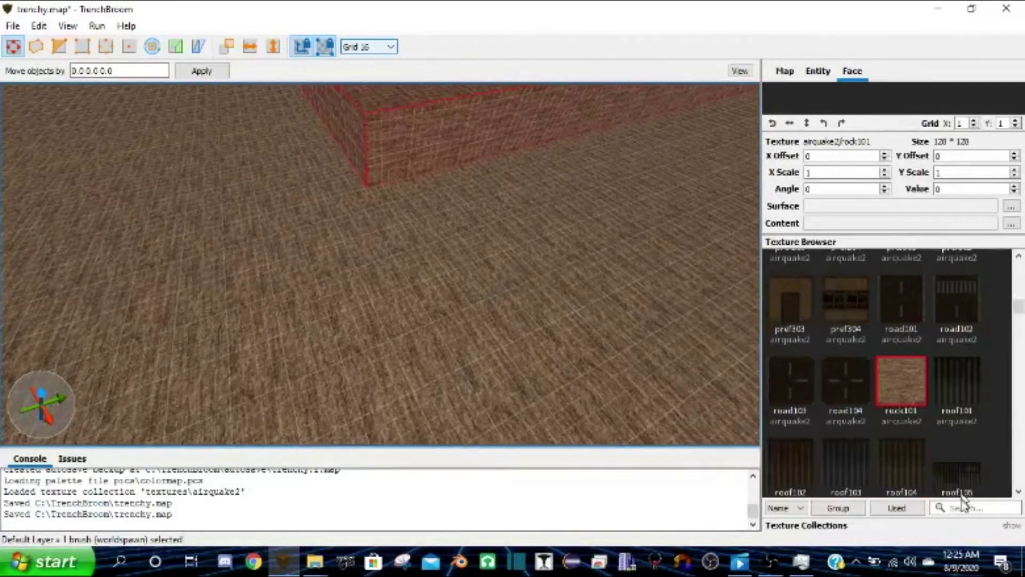
# Check the enabled texture collections and browse the other airquake2 textures
pyautogui.click(935, 529)
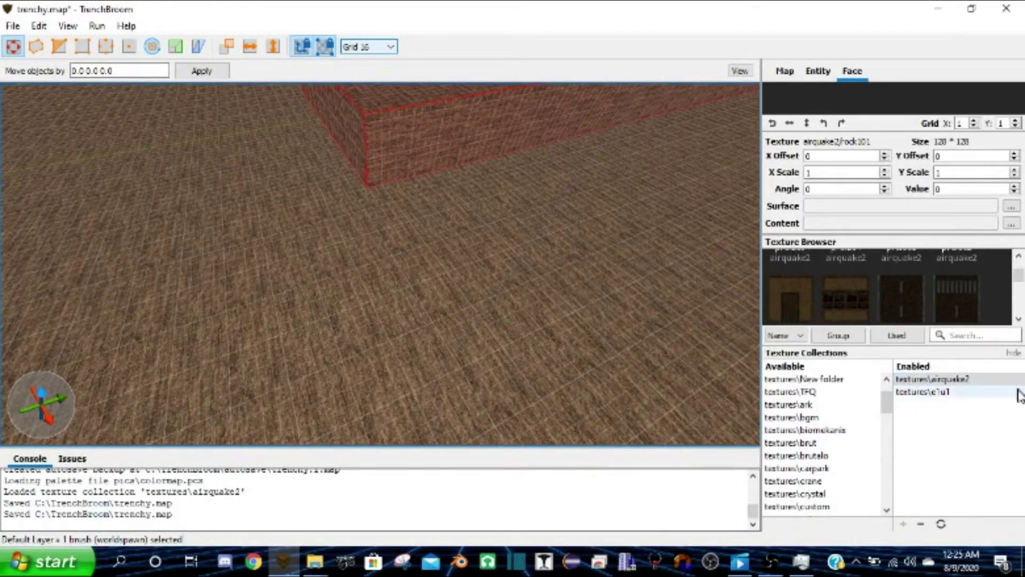
pyautogui.click(1018, 354)
pyautogui.scroll(5, 897, 312)
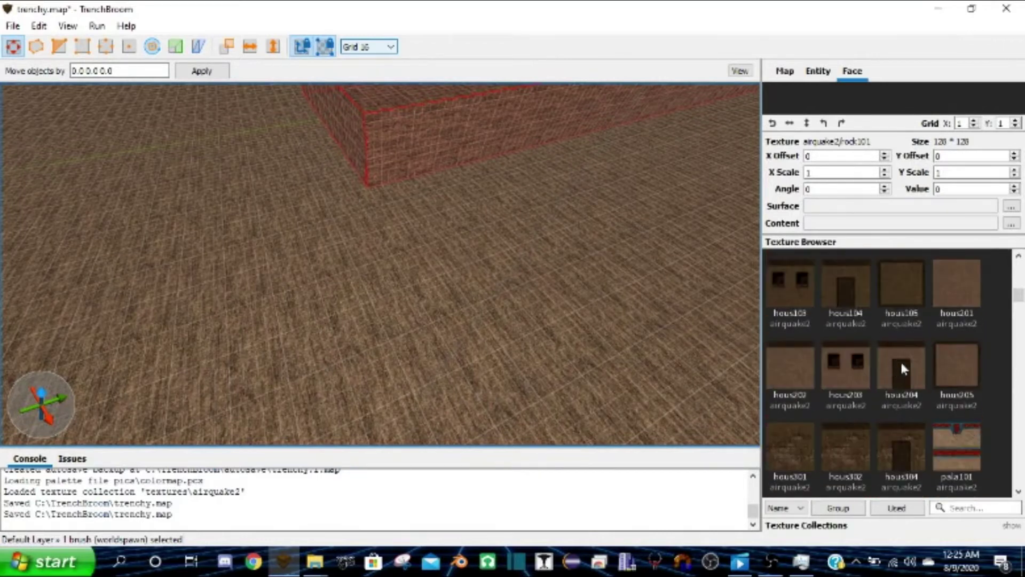
pyautogui.scroll(10, 901, 363)
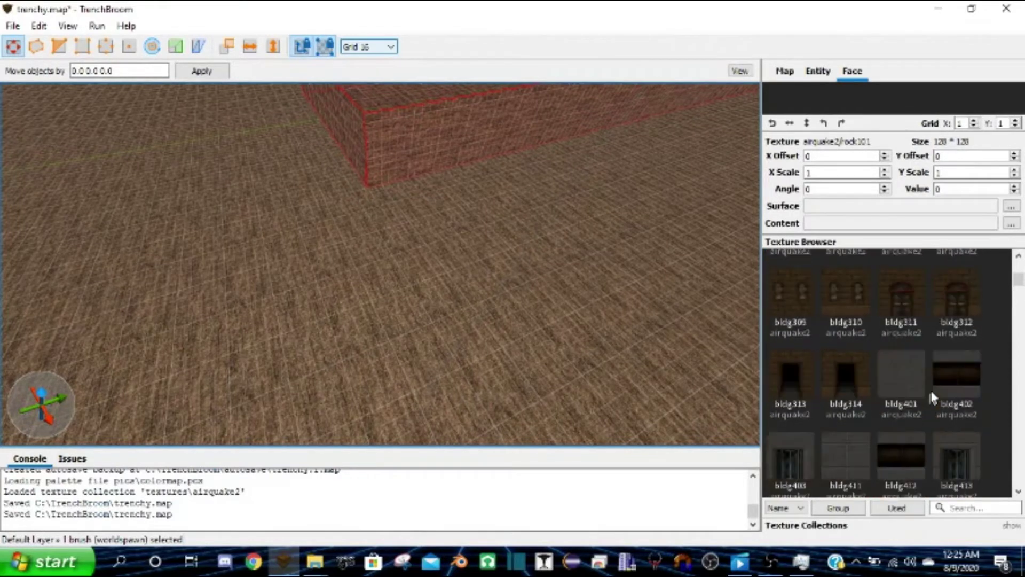
pyautogui.scroll(-4, 931, 377)
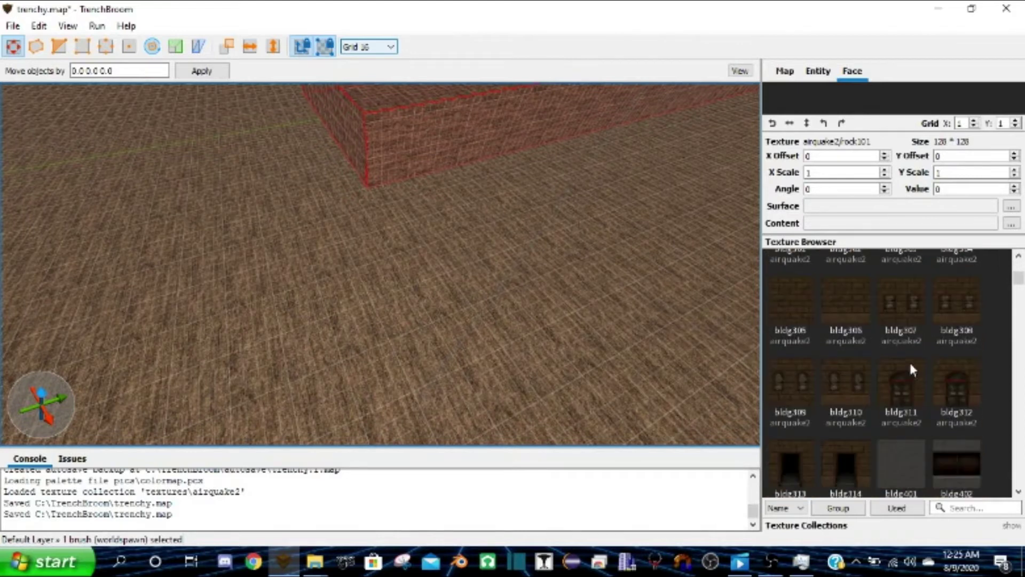
pyautogui.scroll(-10, 910, 361)
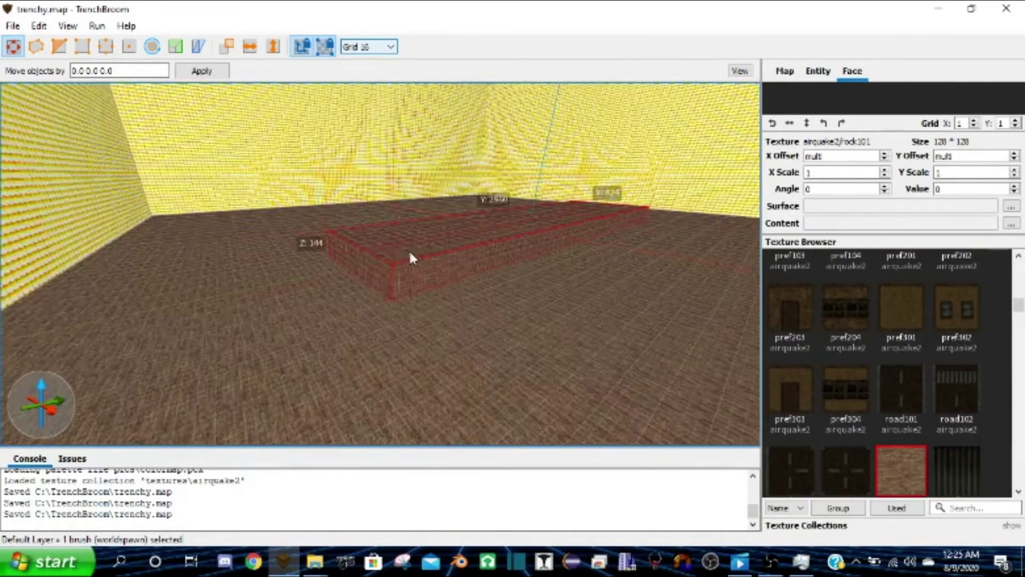
# Move the rock-textured block across the floor and resize it by pulling one of its faces
pyautogui.moveTo(410, 253); pyautogui.dragTo(434, 239, button='right')
pyautogui.press('w')
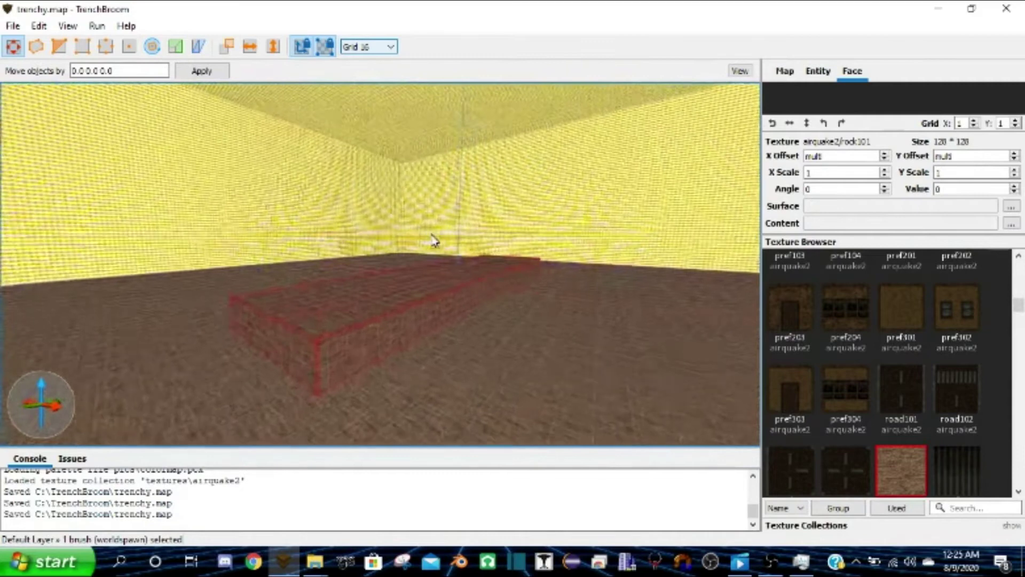
pyautogui.scroll(-1, 944, 425)
pyautogui.moveTo(315, 337)
pyautogui.mouseDown(button='right')
pyautogui.moveTo(284, 389)
pyautogui.moveTo(297, 375)
pyautogui.moveTo(326, 375)
pyautogui.moveTo(215, 367)
pyautogui.moveTo(246, 346)
pyautogui.mouseUp(button='right')
pyautogui.press('w')
pyautogui.press('s')
pyautogui.moveTo(254, 289)
pyautogui.mouseDown()
pyautogui.moveTo(393, 306)
pyautogui.moveTo(513, 278)
pyautogui.moveTo(446, 282)
pyautogui.mouseUp()
pyautogui.moveTo(445, 280)
pyautogui.mouseDown(button='right')
pyautogui.moveTo(623, 287)
pyautogui.moveTo(399, 298)
pyautogui.moveTo(328, 280)
pyautogui.mouseUp(button='right')
pyautogui.moveTo(302, 268)
pyautogui.keyDown('shift'); pyautogui.mouseDown()
pyautogui.moveTo(210, 262)
pyautogui.moveTo(222, 263)
pyautogui.mouseUp(); pyautogui.keyUp('shift')
# Set the grid size to 64 and delete the selected brush
pyautogui.moveTo(307, 270)
pyautogui.mouseDown(button='right')
pyautogui.moveTo(251, 249)
pyautogui.moveTo(321, 258)
pyautogui.moveTo(402, 339)
pyautogui.moveTo(372, 291)
pyautogui.moveTo(334, 268)
pyautogui.moveTo(279, 281)
pyautogui.moveTo(293, 280)
pyautogui.moveTo(306, 304)
pyautogui.moveTo(279, 276)
pyautogui.moveTo(90, 273)
pyautogui.moveTo(150, 293)
pyautogui.moveTo(336, 279)
pyautogui.moveTo(365, 154)
pyautogui.moveTo(356, 244)
pyautogui.moveTo(331, 228)
pyautogui.moveTo(344, 241)
pyautogui.moveTo(335, 268)
pyautogui.moveTo(189, 249)
pyautogui.moveTo(251, 261)
pyautogui.moveTo(332, 240)
pyautogui.mouseUp(button='right')
pyautogui.press('a')
pyautogui.press('7')
pyautogui.press('w')
pyautogui.press('w')
pyautogui.press('w')
pyautogui.click(351, 267)
pyautogui.press('Delete')
pyautogui.press('w')
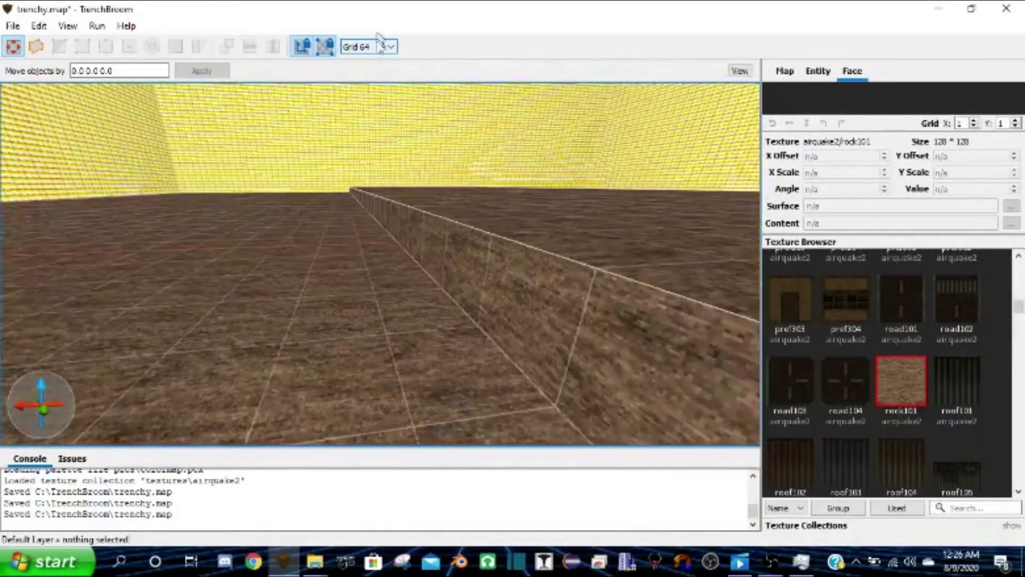
# Set the grid size back to 16 and resize the rock-textured block by pulling one of its faces
pyautogui.moveTo(382, 198); pyautogui.dragTo(460, 219, button='right')
pyautogui.click(447, 245)
pyautogui.keyDown('shift'); pyautogui.moveTo(446, 239); pyautogui.dragTo(446, 212); pyautogui.keyUp('shift')
pyautogui.moveTo(447, 213)
pyautogui.mouseDown(button='right')
pyautogui.moveTo(461, 244)
pyautogui.moveTo(344, 196)
pyautogui.moveTo(396, 222)
pyautogui.moveTo(734, 109)
pyautogui.mouseUp(button='right')
pyautogui.press('w')
pyautogui.press('w')
# Search the entities for "play" and place an info_player_start on the floor near the block
pyautogui.click(818, 71)
pyautogui.scroll(5, 897, 353)
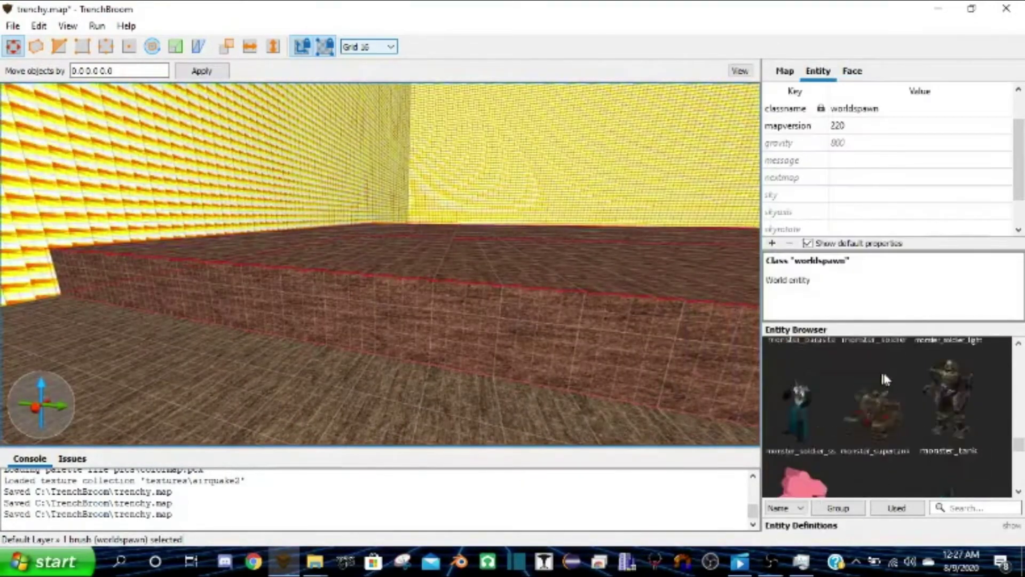
pyautogui.scroll(3, 961, 426)
pyautogui.click(977, 506)
pyautogui.write('play')
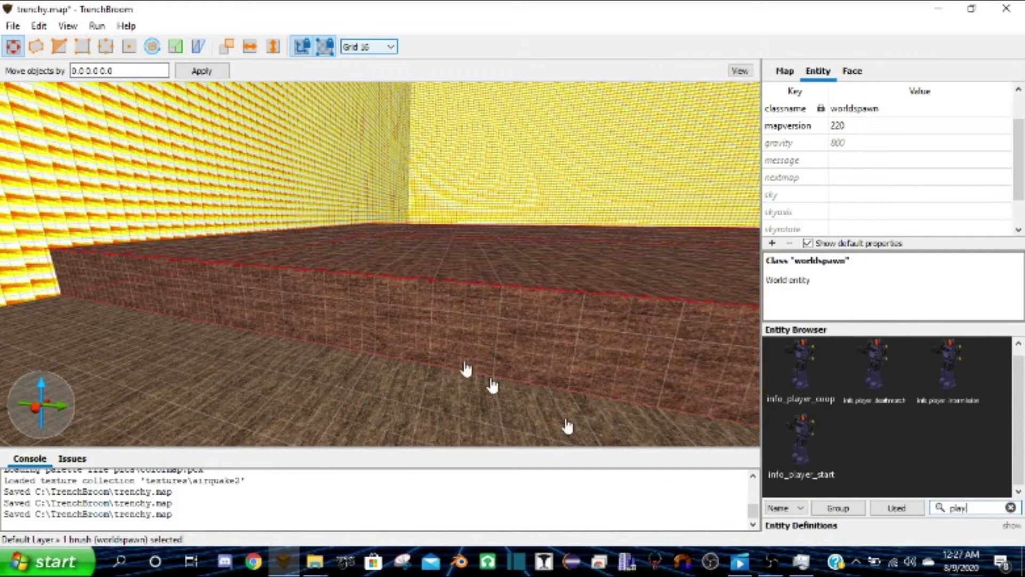
pyautogui.moveTo(466, 369)
pyautogui.mouseDown(button='right')
pyautogui.moveTo(510, 319)
pyautogui.moveTo(732, 394)
pyautogui.mouseUp(button='right')
pyautogui.moveTo(777, 426); pyautogui.dragTo(597, 337)
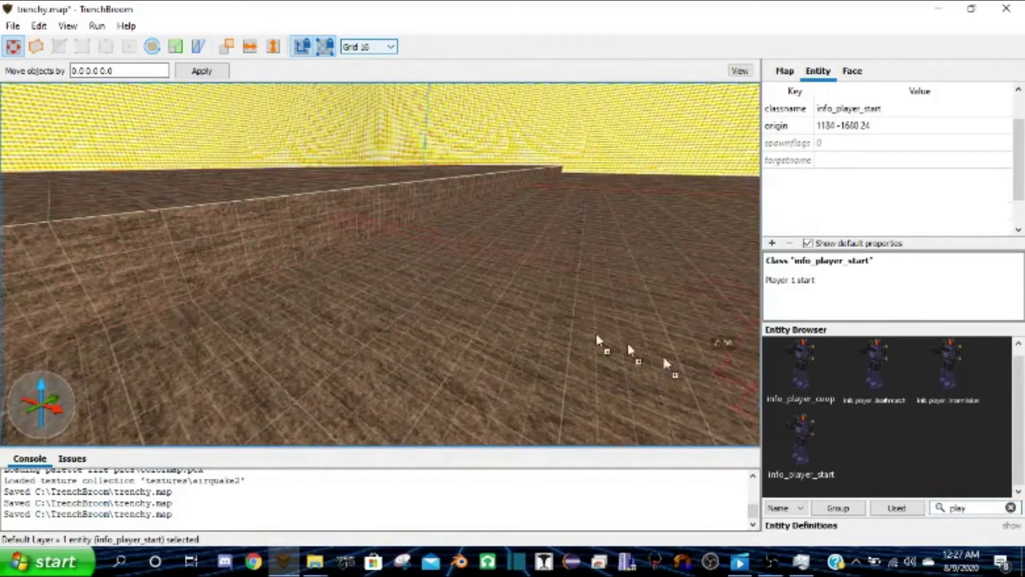
# Move the info_player_start entity across the floor, closer to the block
pyautogui.scroll(1, 876, 403)
pyautogui.moveTo(450, 359); pyautogui.dragTo(421, 302, button='right')
pyautogui.scroll(3, 421, 302)
pyautogui.scroll(-5, 421, 301)
pyautogui.moveTo(426, 281); pyautogui.dragTo(230, 262)
pyautogui.moveTo(257, 270); pyautogui.dragTo(226, 248, button='right')
pyautogui.scroll(3, 245, 268)
pyautogui.scroll(-2, 226, 248)
# Select the block beside the player start and resize it by pulling one of its faces
pyautogui.click(228, 248)
pyautogui.moveTo(303, 261); pyautogui.dragTo(326, 162, button='right')
pyautogui.scroll(3, 310, 251)
pyautogui.scroll(-5, 311, 251)
pyautogui.keyDown('shift'); pyautogui.moveTo(329, 141); pyautogui.dragTo(326, 159); pyautogui.keyUp('shift')
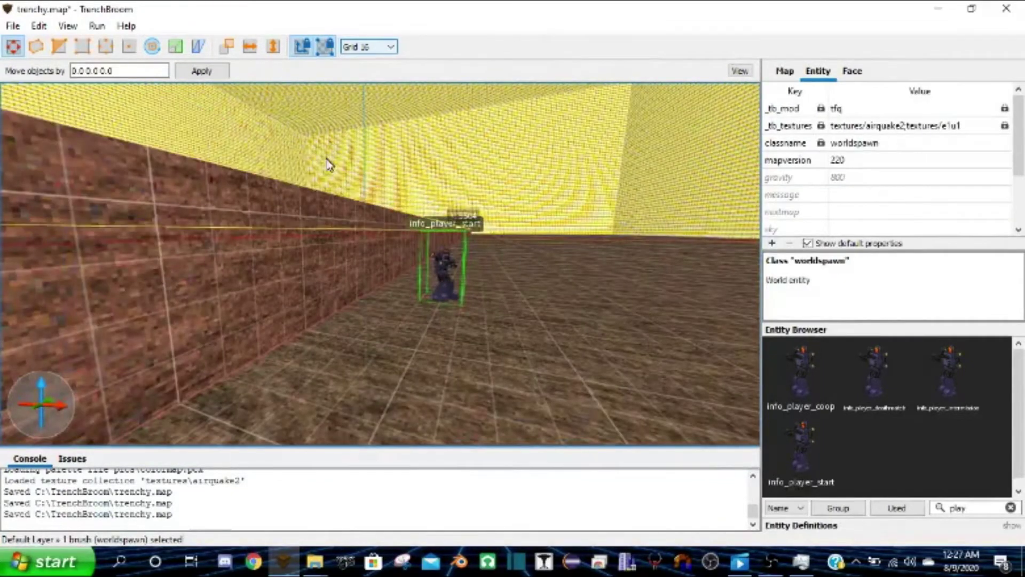
pyautogui.press('a')
pyautogui.moveTo(353, 174)
pyautogui.mouseDown(button='right')
pyautogui.moveTo(224, 168)
pyautogui.moveTo(165, 182)
pyautogui.moveTo(187, 194)
pyautogui.moveTo(262, 189)
pyautogui.moveTo(367, 244)
pyautogui.mouseUp(button='right')
pyautogui.press('w')
pyautogui.press('s')
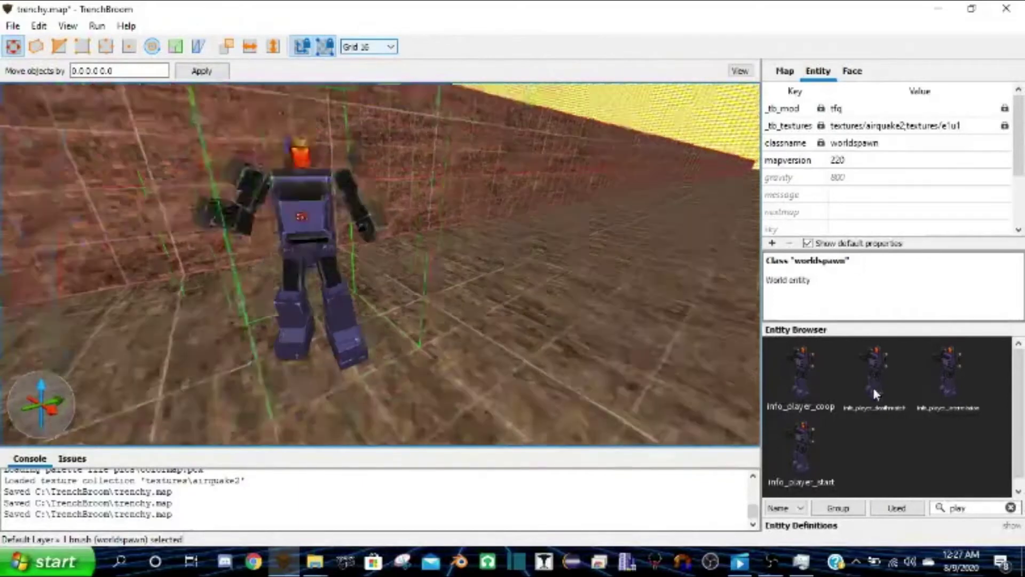
# Place an info_player_deathmatch entity on the floor next to the player start and delete it again
pyautogui.moveTo(873, 386); pyautogui.dragTo(463, 383)
pyautogui.moveTo(463, 384); pyautogui.dragTo(512, 389, button='right')
pyautogui.scroll(-3, 511, 389)
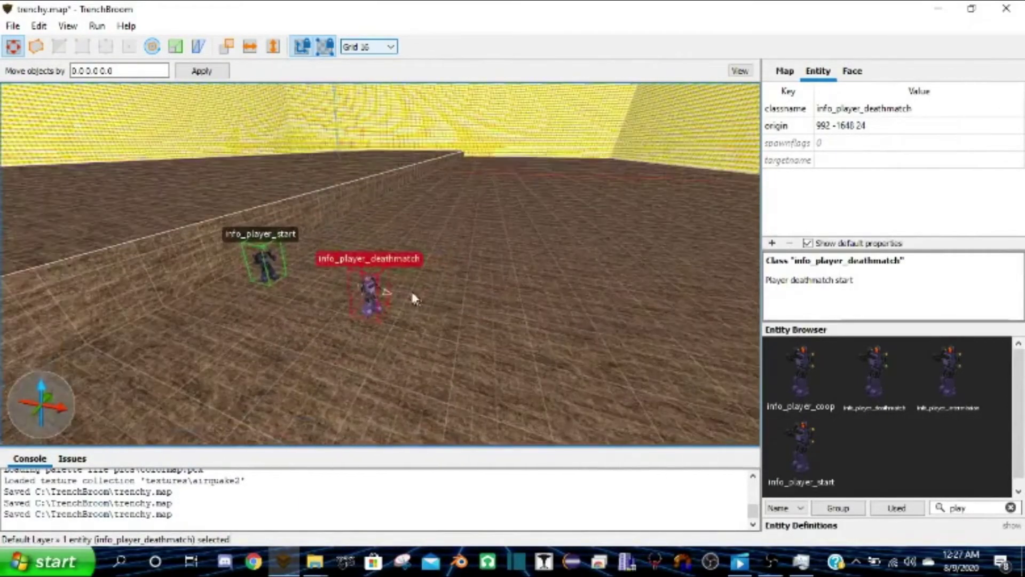
pyautogui.press('Delete')
# Select every object in the map, then reduce the selection to the block
pyautogui.moveTo(383, 280); pyautogui.dragTo(411, 261, button='right')
pyautogui.hotkey('ctrl', 'a')
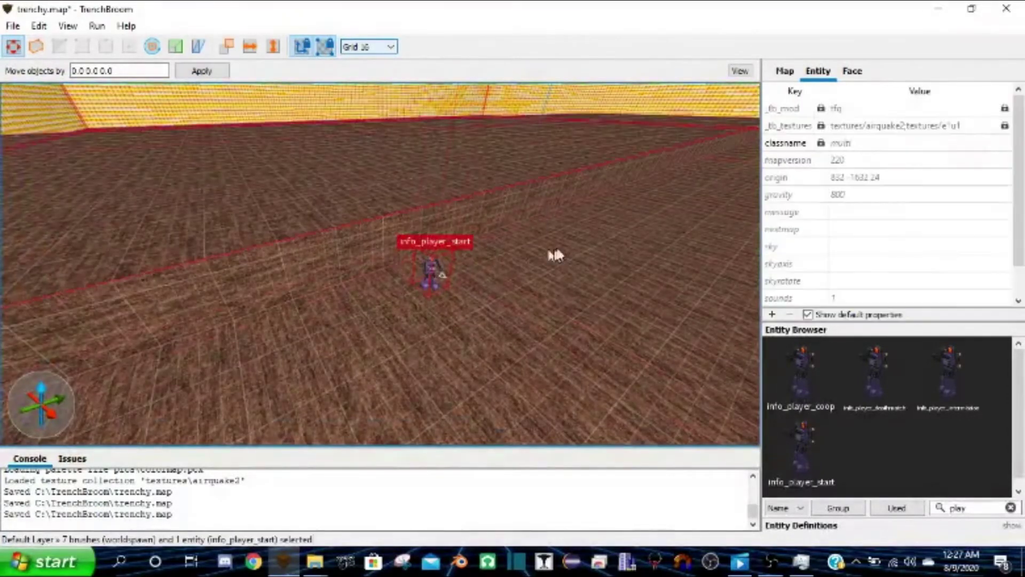
pyautogui.click(439, 264)
pyautogui.moveTo(515, 254)
pyautogui.mouseDown(button='right')
pyautogui.moveTo(462, 265)
pyautogui.moveTo(466, 254)
pyautogui.moveTo(382, 249)
pyautogui.moveTo(428, 248)
pyautogui.moveTo(428, 238)
pyautogui.moveTo(477, 268)
pyautogui.moveTo(383, 210)
pyautogui.moveTo(453, 312)
pyautogui.moveTo(553, 407)
pyautogui.moveTo(461, 327)
pyautogui.moveTo(590, 137)
pyautogui.mouseUp(button='right')
pyautogui.click(430, 265)
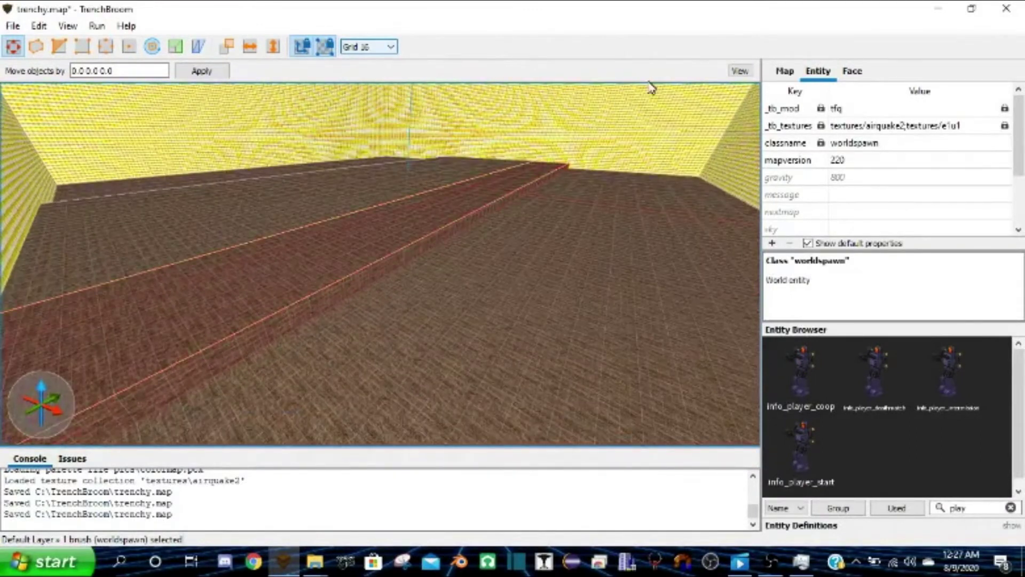
# Save the map with the player start in place
pyautogui.moveTo(422, 255); pyautogui.dragTo(327, 248, button='right')
pyautogui.scroll(5, 389, 243)
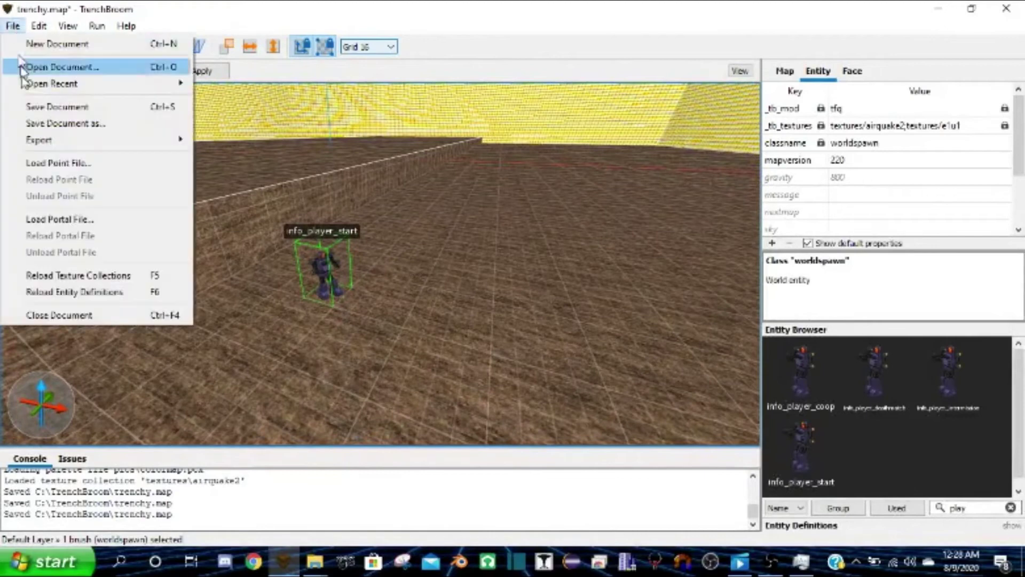
pyautogui.hotkey('ctrl', 's')
# Select the info_player_start and move it up against the block, to origin 784 -1328 24
pyautogui.scroll(3, 440, 271)
pyautogui.moveTo(439, 271); pyautogui.dragTo(472, 224, button='right')
pyautogui.click(465, 258)
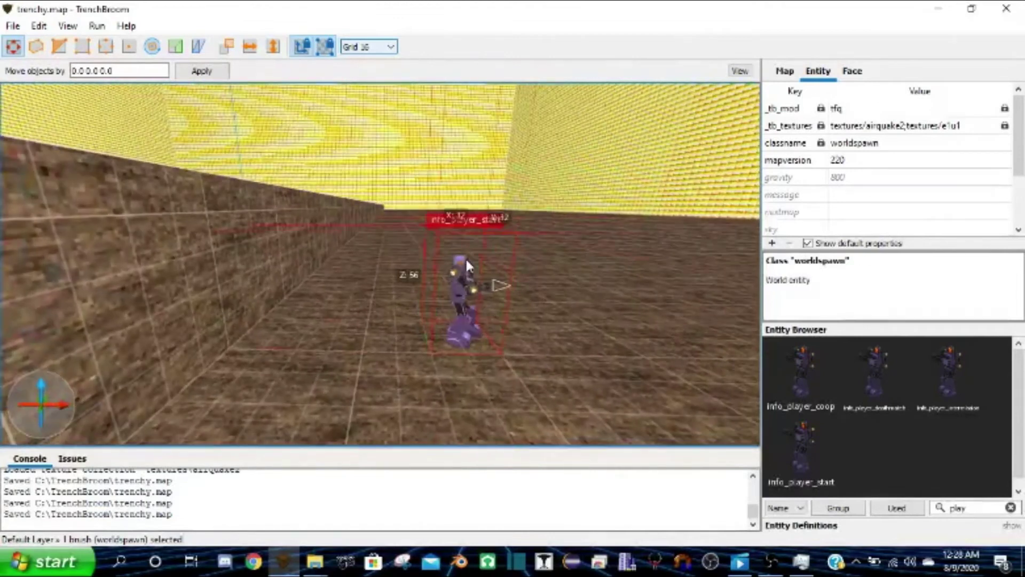
pyautogui.scroll(2, 466, 261)
pyautogui.press('Left')
pyautogui.press('Left')
pyautogui.press('Left')
pyautogui.press('Left')
pyautogui.press('Left')
pyautogui.press('Left')
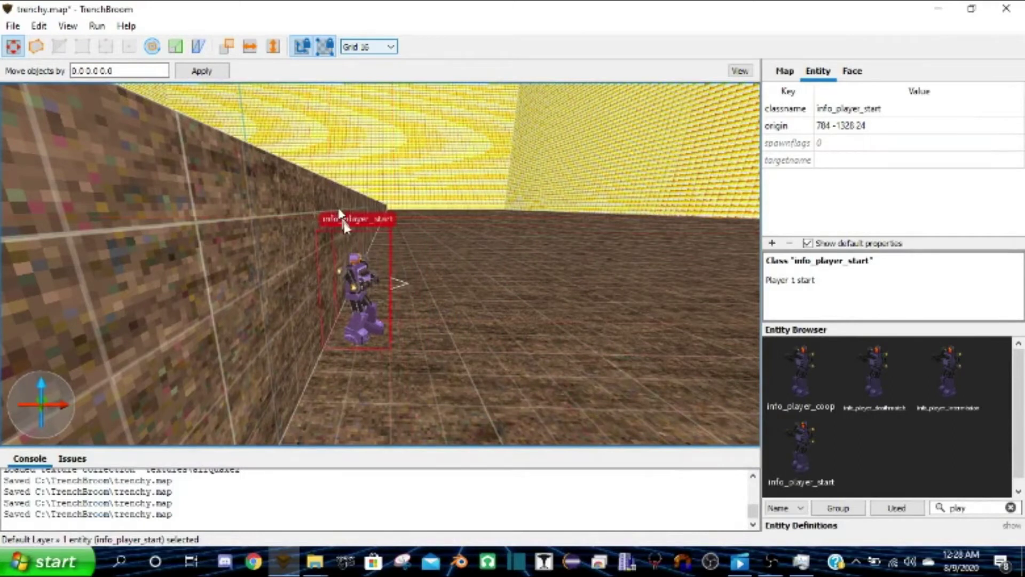
# Shift the info_player_start slightly away from the block, to origin 816 -1328 24
pyautogui.moveTo(341, 216); pyautogui.dragTo(351, 239, button='right')
pyautogui.press('Right')
pyautogui.press('Right')
pyautogui.press('Right')
pyautogui.press('Right')
pyautogui.press('Left')
pyautogui.press('Left')
pyautogui.scroll(4, 351, 246)
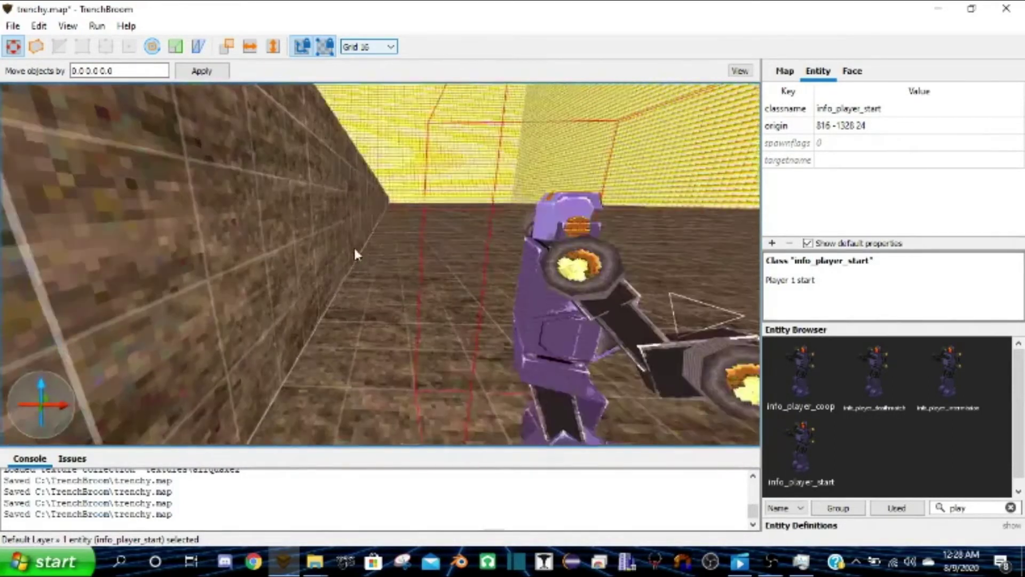
# Add a low rock-textured block in the corner between the large block and the sky wall
pyautogui.scroll(-5, 355, 253)
pyautogui.click(338, 241)
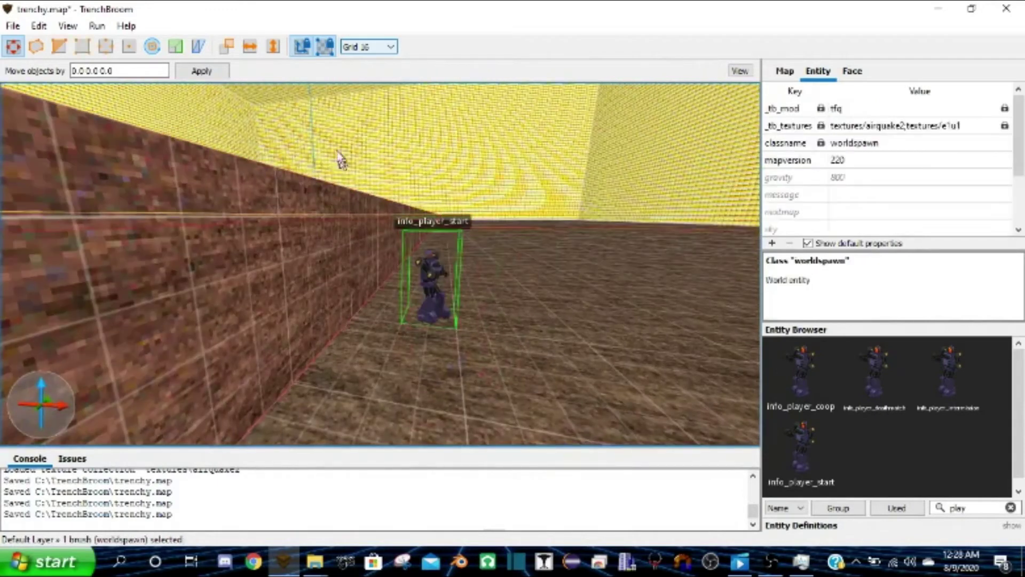
pyautogui.moveTo(337, 191); pyautogui.dragTo(319, 211, button='right')
pyautogui.moveTo(318, 255); pyautogui.dragTo(270, 275, button='right')
pyautogui.scroll(-3, 366, 242)
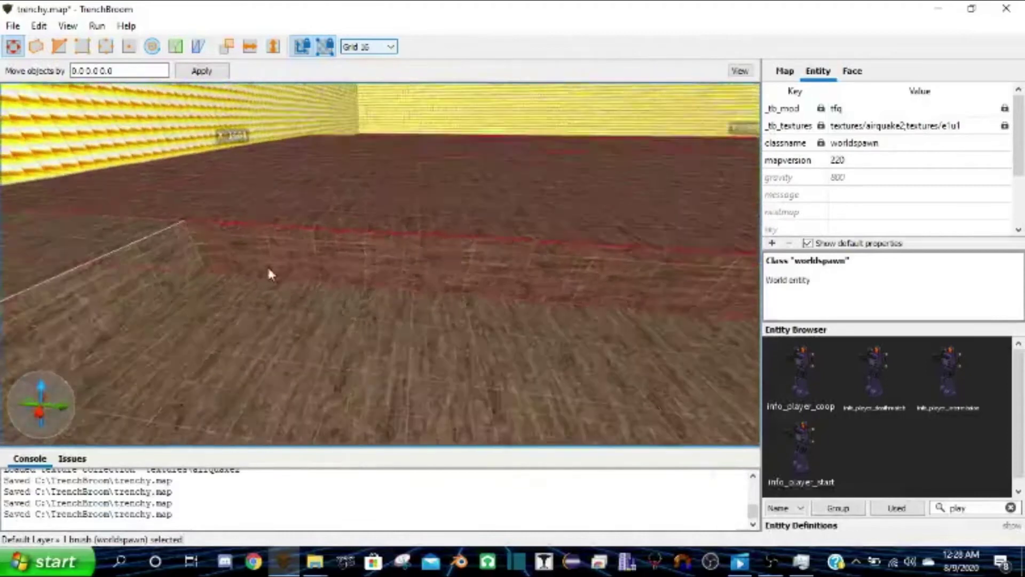
pyautogui.moveTo(227, 262); pyautogui.dragTo(323, 299, button='middle')
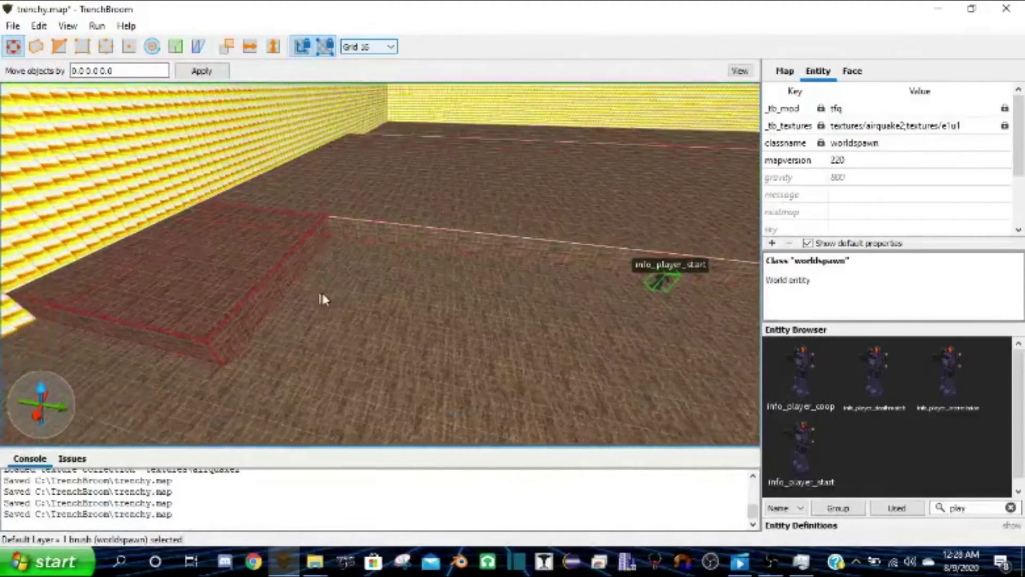
pyautogui.moveTo(351, 261); pyautogui.dragTo(354, 262, button='right')
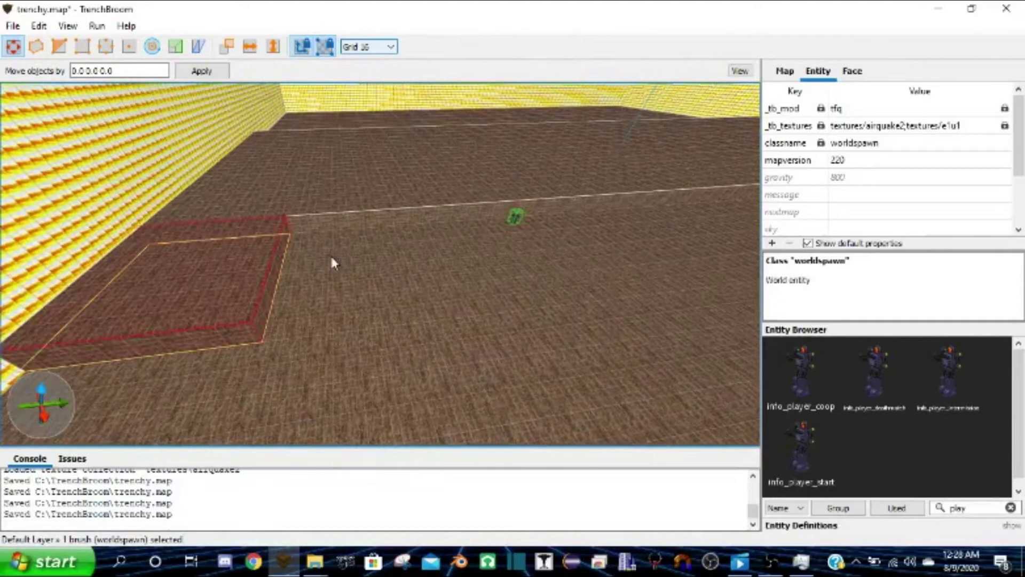
# Save the map with the new corner block
pyautogui.moveTo(279, 247)
pyautogui.mouseDown(button='right')
pyautogui.moveTo(270, 249)
pyautogui.moveTo(277, 222)
pyautogui.moveTo(334, 213)
pyautogui.moveTo(343, 199)
pyautogui.moveTo(244, 225)
pyautogui.moveTo(272, 197)
pyautogui.moveTo(379, 193)
pyautogui.moveTo(237, 143)
pyautogui.mouseUp(button='right')
pyautogui.press('w')
pyautogui.press('a')
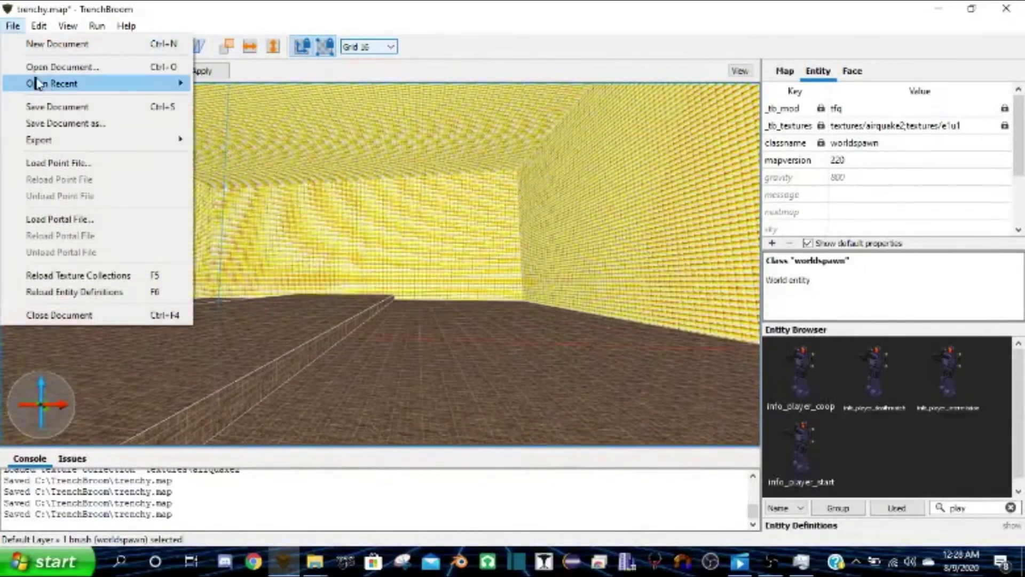
pyautogui.click(46, 106)
# Extend the corner block along the sky wall, away from the large block
pyautogui.moveTo(219, 177)
pyautogui.mouseDown(button='right')
pyautogui.moveTo(268, 176)
pyautogui.moveTo(243, 194)
pyautogui.moveTo(142, 202)
pyautogui.moveTo(27, 179)
pyautogui.moveTo(66, 174)
pyautogui.moveTo(82, 159)
pyautogui.moveTo(41, 185)
pyautogui.moveTo(21, 216)
pyautogui.moveTo(9, 202)
pyautogui.moveTo(201, 187)
pyautogui.moveTo(224, 170)
pyautogui.moveTo(238, 185)
pyautogui.moveTo(277, 186)
pyautogui.moveTo(326, 259)
pyautogui.moveTo(332, 223)
pyautogui.mouseUp(button='right')
pyautogui.press('w')
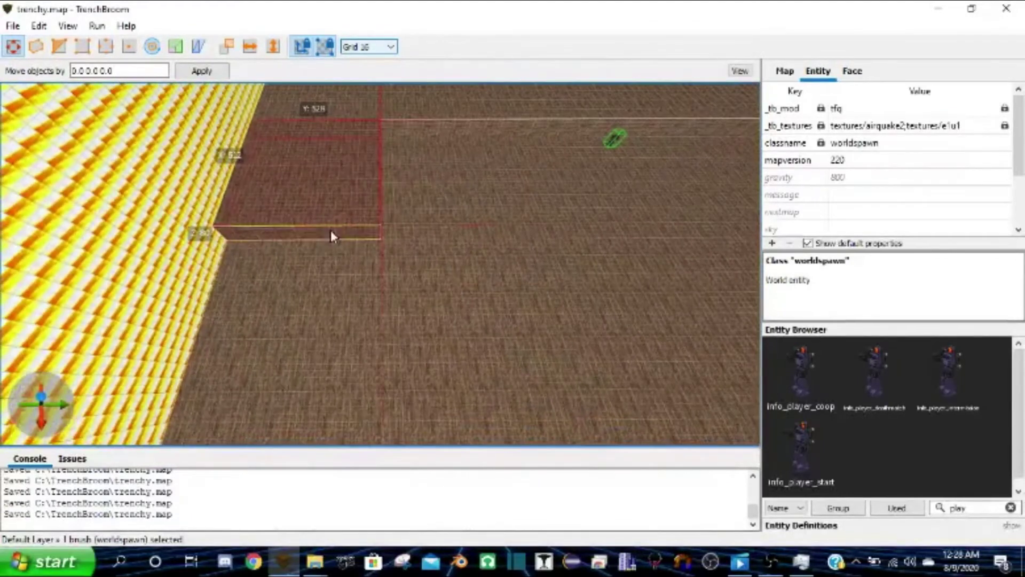
pyautogui.keyDown('shift'); pyautogui.moveTo(331, 230); pyautogui.dragTo(328, 336); pyautogui.keyUp('shift')
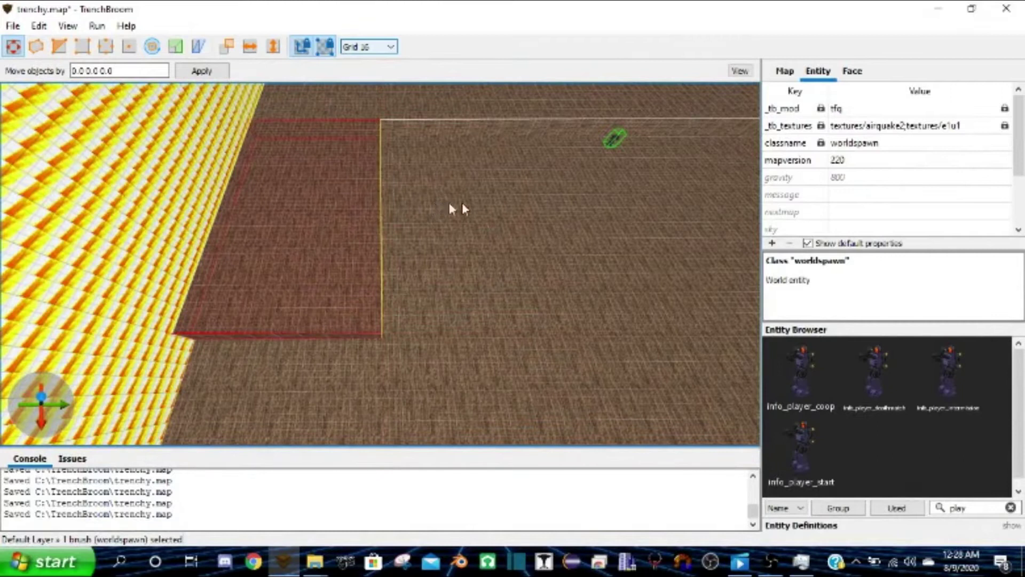
# Draw a second block 80 units high alongside the large block, leaving a trench-like gap between them
pyautogui.keyDown('shift'); pyautogui.moveTo(463, 208); pyautogui.dragTo(492, 216); pyautogui.keyUp('shift')
pyautogui.moveTo(492, 216); pyautogui.dragTo(512, 216, button='right')
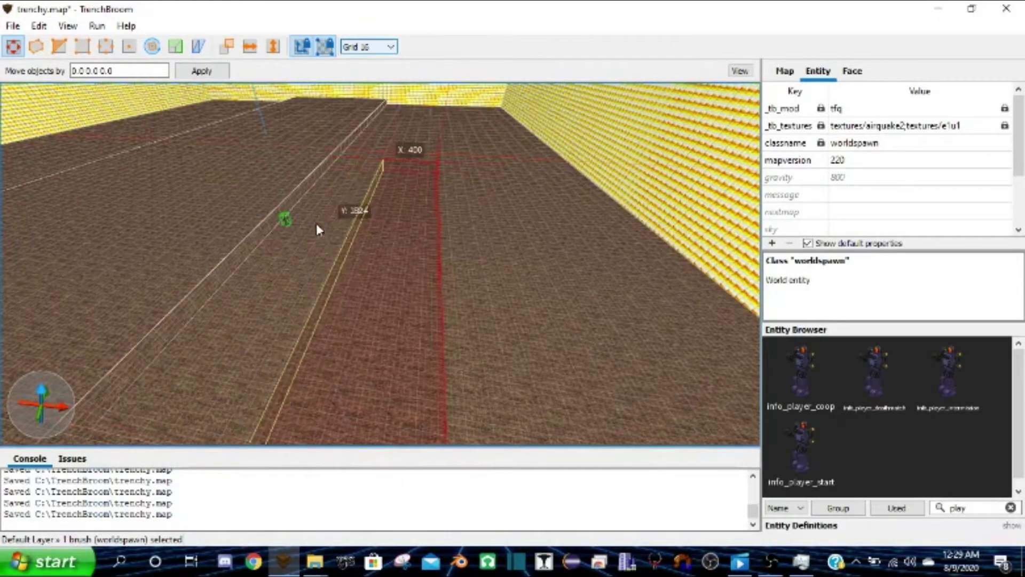
pyautogui.moveTo(403, 272); pyautogui.dragTo(392, 284, button='right')
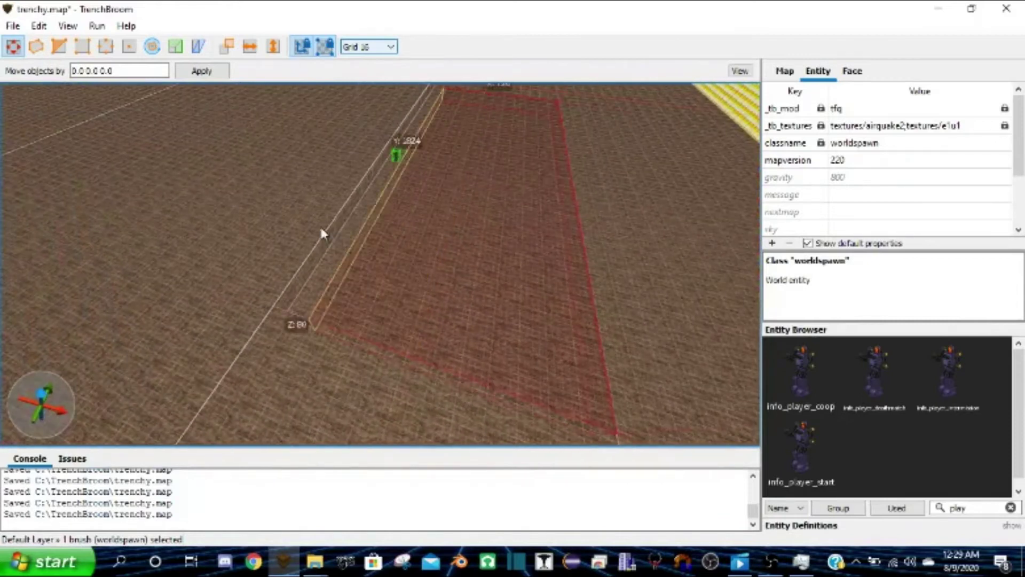
# Resize the second block to 736 by 800 units, keeping narrow gaps to the large block and corner block
pyautogui.scroll(5, 352, 235)
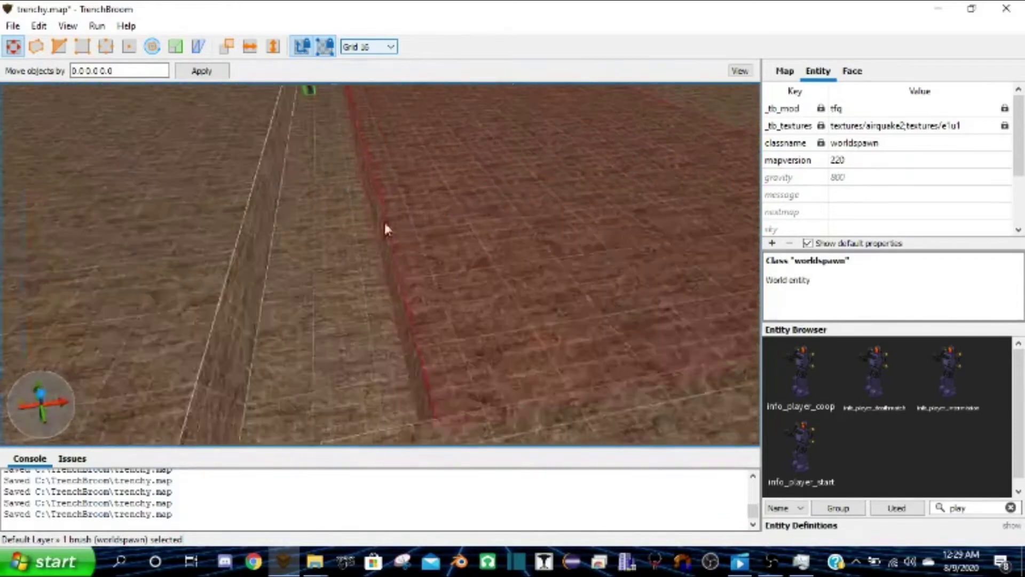
pyautogui.moveTo(385, 228); pyautogui.dragTo(366, 194, button='right')
pyautogui.keyDown('shift'); pyautogui.moveTo(366, 189); pyautogui.dragTo(333, 197); pyautogui.keyUp('shift')
pyautogui.moveTo(334, 197)
pyautogui.mouseDown(button='right')
pyautogui.moveTo(382, 187)
pyautogui.moveTo(528, 200)
pyautogui.moveTo(430, 187)
pyautogui.moveTo(404, 205)
pyautogui.moveTo(316, 143)
pyautogui.mouseUp(button='right')
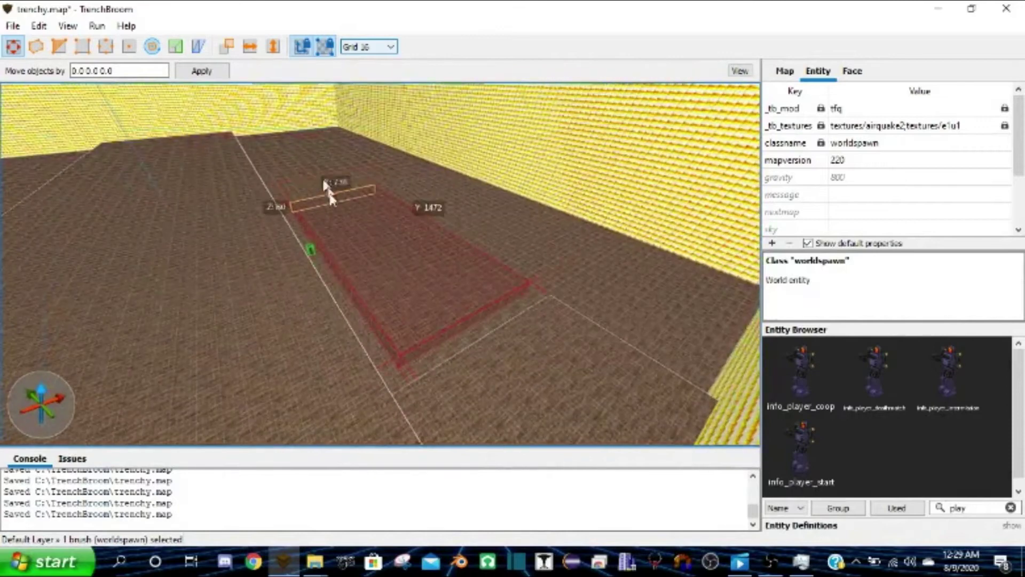
pyautogui.moveTo(347, 210)
pyautogui.mouseDown(button='right')
pyautogui.moveTo(426, 229)
pyautogui.moveTo(451, 254)
pyautogui.moveTo(474, 246)
pyautogui.moveTo(392, 255)
pyautogui.mouseUp(button='right')
pyautogui.press('s')
pyautogui.press('a')
pyautogui.press('w')
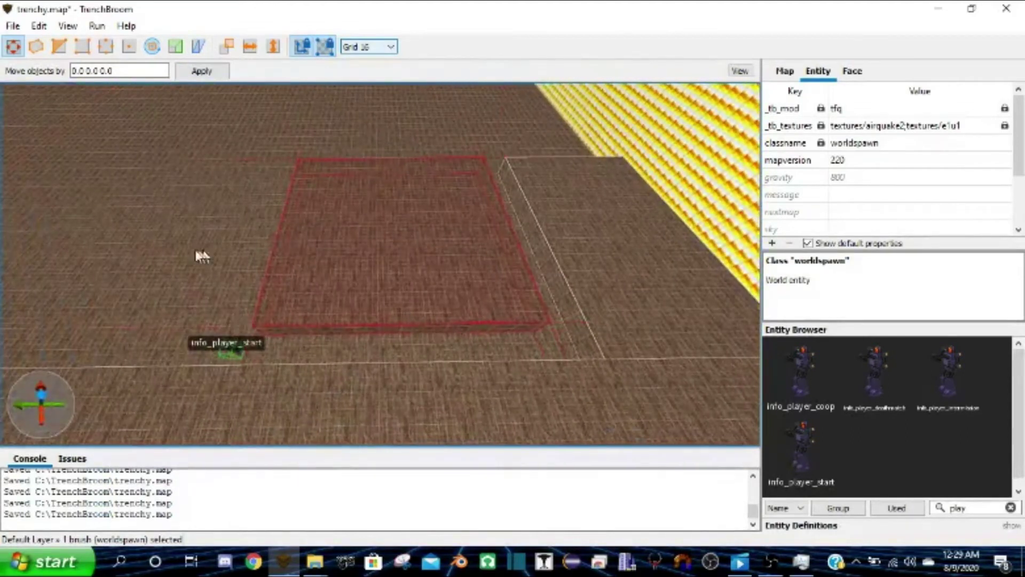
# Duplicate the 736 by 800 block and move the copy along the large block to the original's far side
pyautogui.hotkey('ctrl', 'v')
pyautogui.press('a')
pyautogui.moveTo(254, 261); pyautogui.dragTo(344, 255)
pyautogui.moveTo(348, 254)
pyautogui.mouseDown(button='right')
pyautogui.moveTo(439, 254)
pyautogui.moveTo(586, 283)
pyautogui.moveTo(578, 291)
pyautogui.mouseUp(button='right')
pyautogui.scroll(-3, 589, 290)
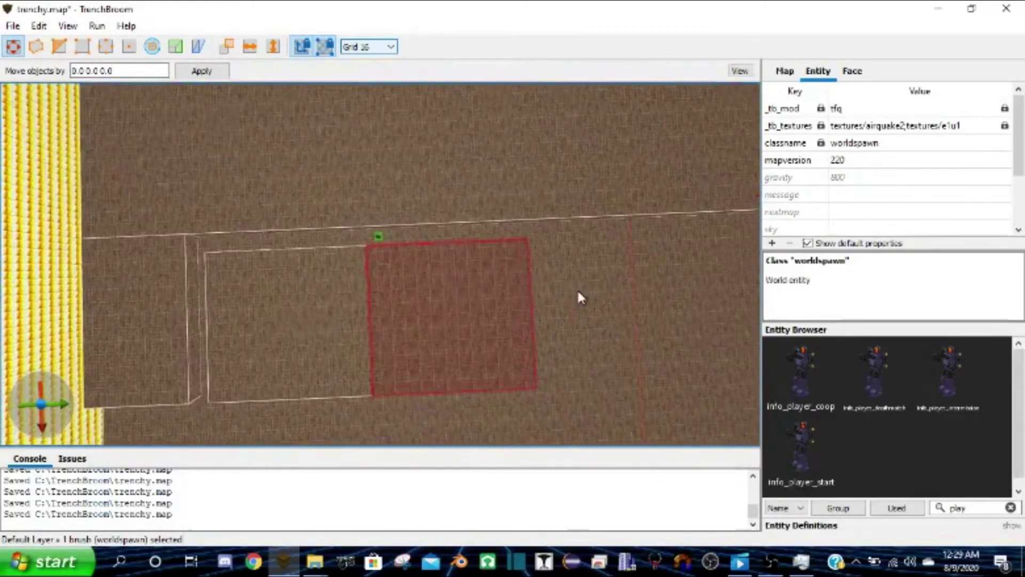
# Nudge the duplicated block up against the large block, leaving a narrow gap to the original
pyautogui.press('Right')
pyautogui.press('Right')
pyautogui.press('Left')
pyautogui.press('Left')
pyautogui.press('Up')
pyautogui.press('Up')
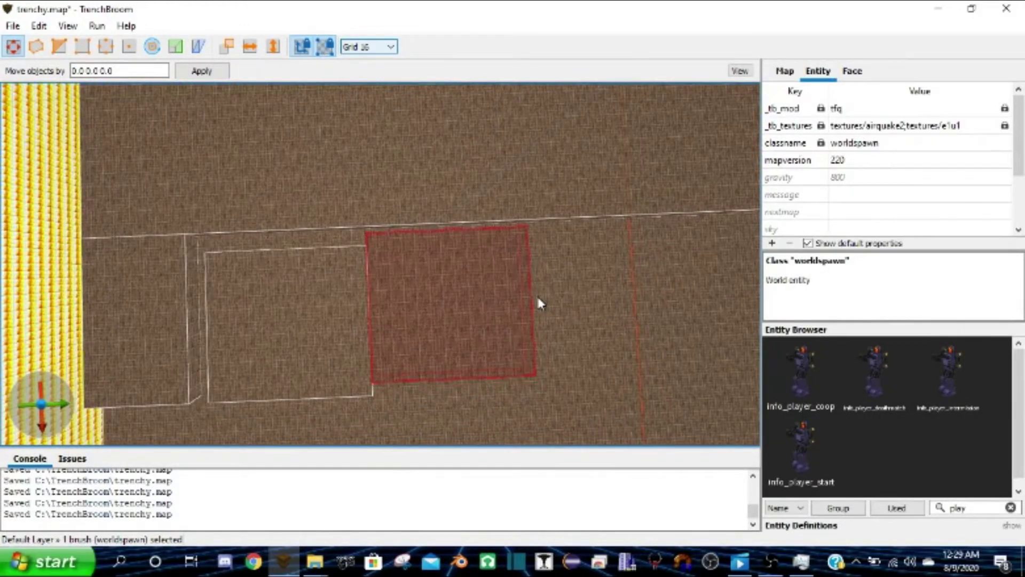
pyautogui.press('Up')
pyautogui.press('Right')
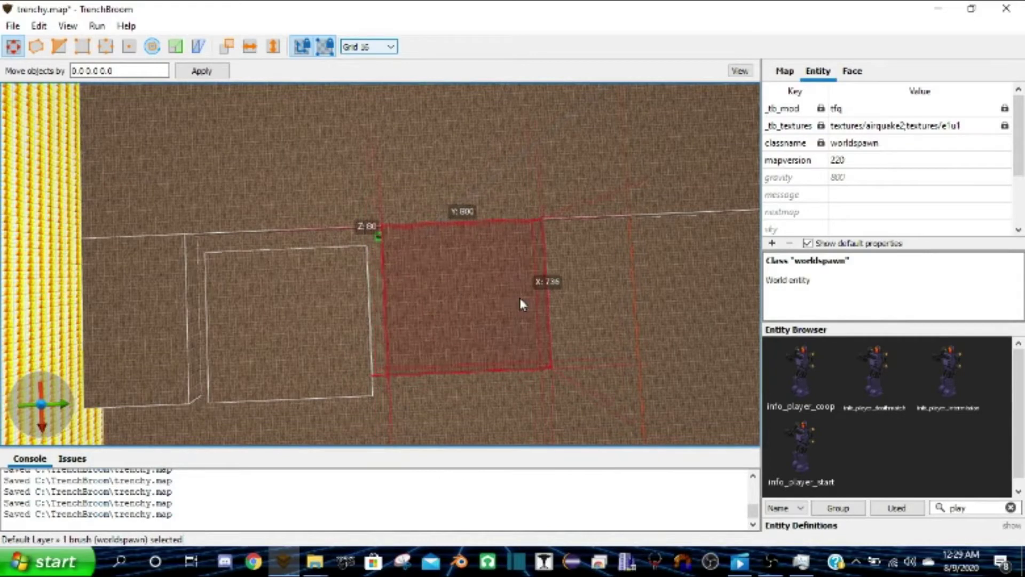
# Select the nine vertical side faces of the blocks that line the trenches and show their face properties
pyautogui.moveTo(494, 302)
pyautogui.mouseDown(button='right')
pyautogui.moveTo(371, 267)
pyautogui.moveTo(405, 286)
pyautogui.moveTo(568, 273)
pyautogui.moveTo(512, 214)
pyautogui.moveTo(367, 229)
pyautogui.moveTo(373, 258)
pyautogui.moveTo(311, 229)
pyautogui.moveTo(293, 202)
pyautogui.mouseUp(button='right')
pyautogui.keyDown('shift'); pyautogui.click(375, 260); pyautogui.keyUp('shift')
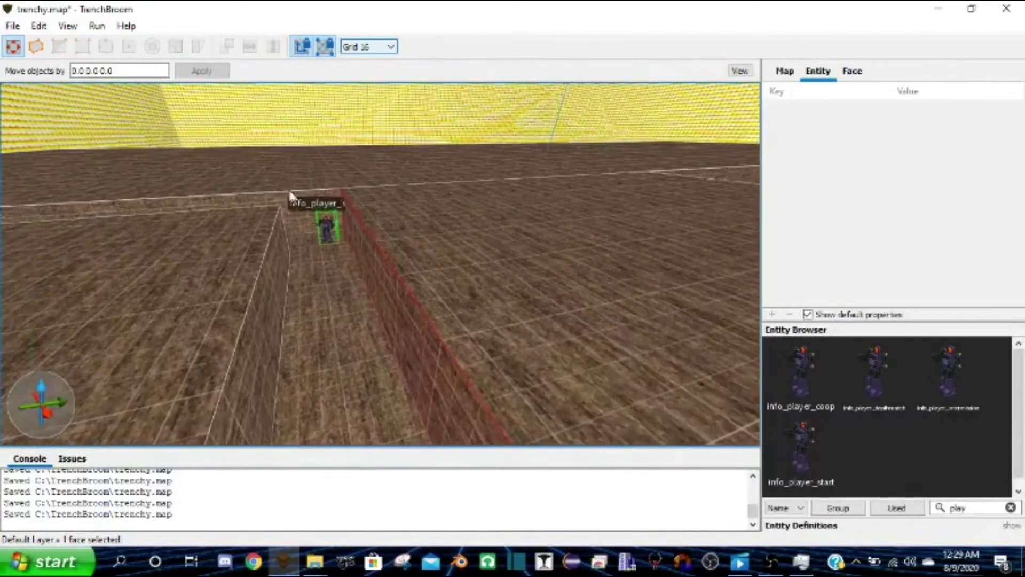
pyautogui.keyDown('shift'); pyautogui.click(317, 246); pyautogui.keyUp('shift')
pyautogui.moveTo(318, 246)
pyautogui.mouseDown(button='right')
pyautogui.moveTo(265, 238)
pyautogui.moveTo(320, 228)
pyautogui.moveTo(386, 189)
pyautogui.moveTo(300, 170)
pyautogui.moveTo(365, 262)
pyautogui.moveTo(426, 238)
pyautogui.moveTo(437, 266)
pyautogui.moveTo(465, 245)
pyautogui.moveTo(408, 238)
pyautogui.moveTo(350, 197)
pyautogui.moveTo(298, 204)
pyautogui.moveTo(293, 299)
pyautogui.moveTo(327, 255)
pyautogui.moveTo(211, 299)
pyautogui.moveTo(236, 311)
pyautogui.moveTo(248, 300)
pyautogui.mouseUp(button='right')
pyautogui.keyDown('shift'); pyautogui.click(321, 228); pyautogui.keyUp('shift')
pyautogui.keyDown('shift'); pyautogui.click(441, 268); pyautogui.keyUp('shift')
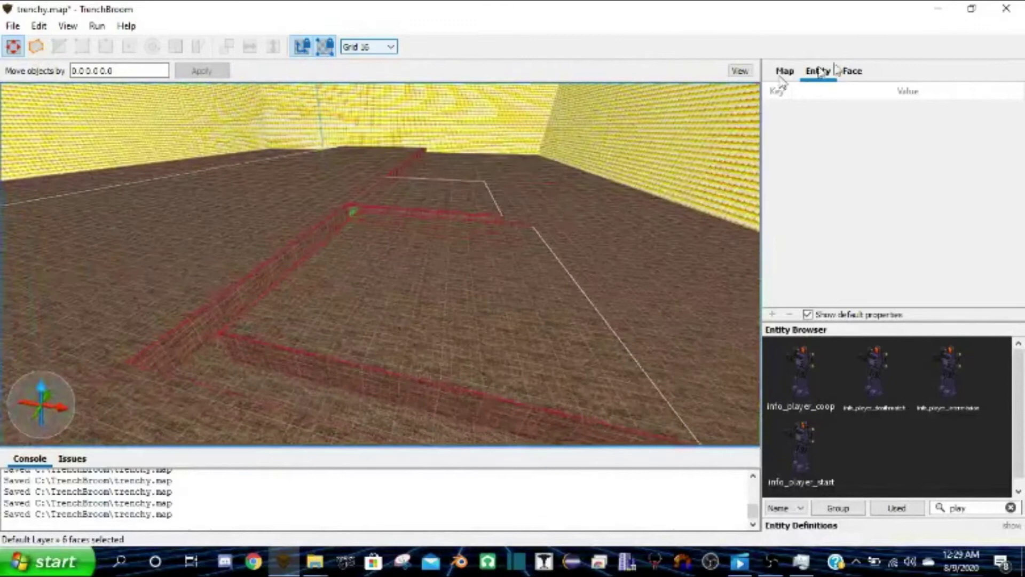
pyautogui.click(852, 72)
pyautogui.moveTo(563, 214); pyautogui.dragTo(513, 199, button='right')
pyautogui.keyDown('ctrl'); pyautogui.keyDown('shift'); pyautogui.click(422, 309); pyautogui.keyUp('shift'); pyautogui.keyUp('ctrl')
pyautogui.moveTo(431, 309); pyautogui.dragTo(346, 287, button='right')
pyautogui.keyDown('ctrl'); pyautogui.keyDown('shift'); pyautogui.click(295, 294); pyautogui.keyUp('shift'); pyautogui.keyUp('ctrl')
pyautogui.moveTo(419, 291); pyautogui.dragTo(361, 275, button='right')
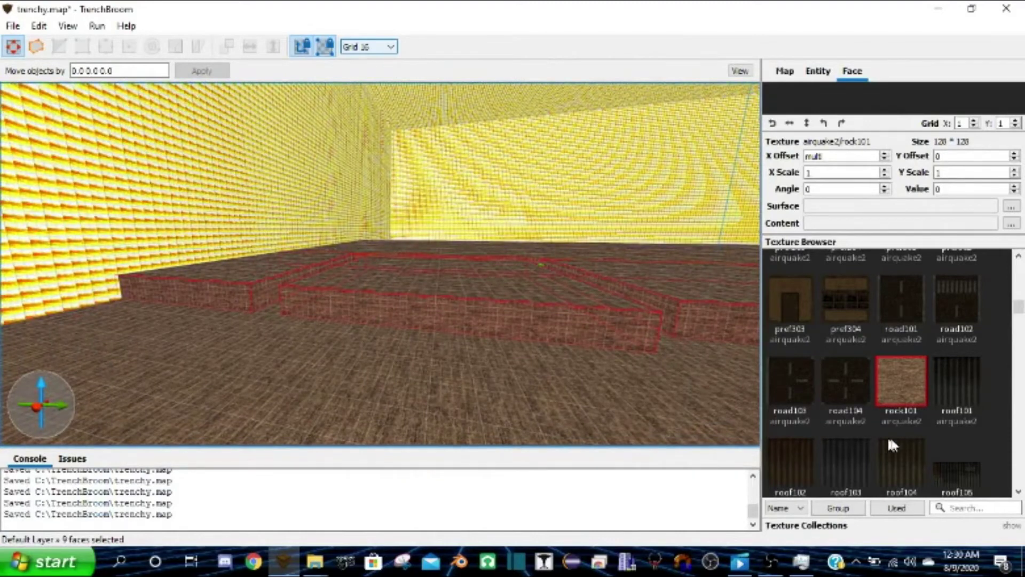
# Try the roof104 and roof102 textures on the selected trench faces and inspect them up close
pyautogui.click(910, 455)
pyautogui.scroll(5, 565, 309)
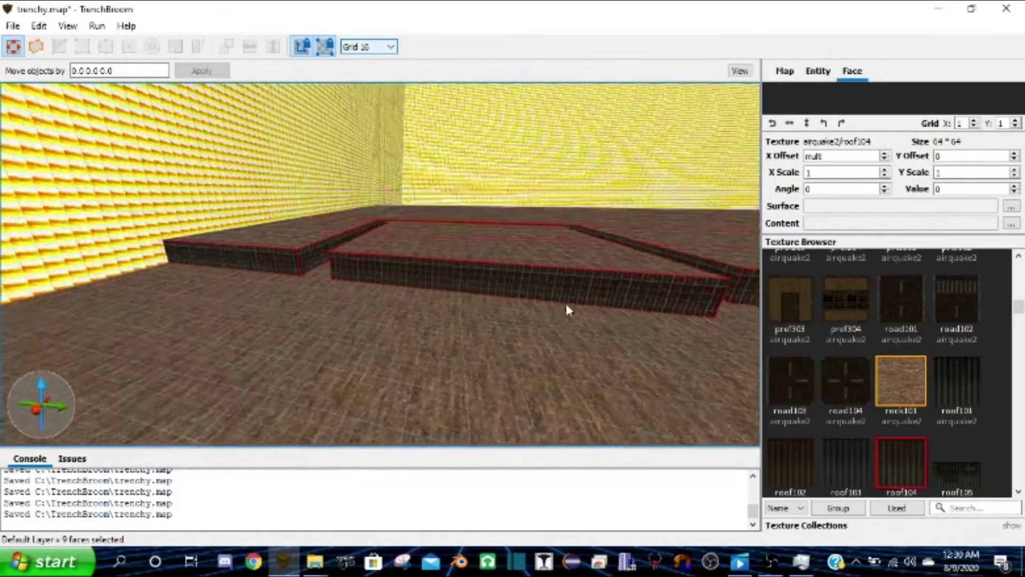
pyautogui.scroll(5, 567, 309)
pyautogui.moveTo(567, 309); pyautogui.dragTo(752, 411, button='right')
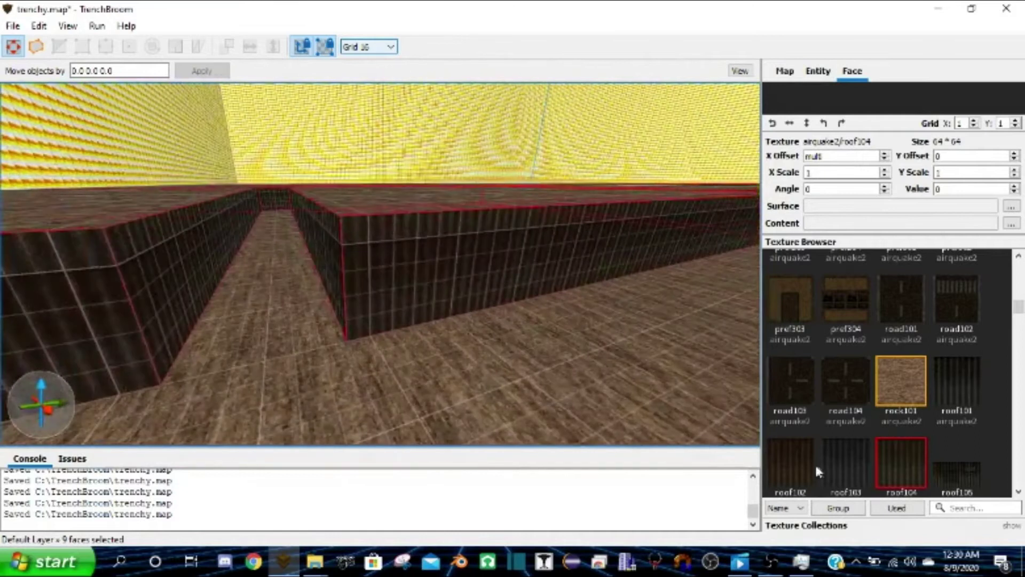
pyautogui.scroll(-5, 883, 417)
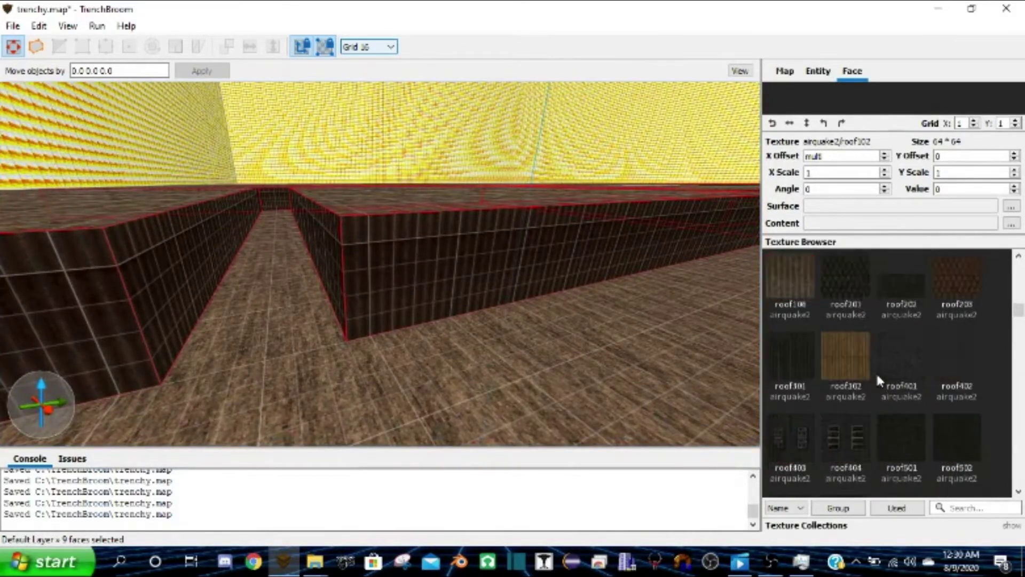
pyautogui.scroll(-5, 899, 366)
pyautogui.scroll(10, 900, 355)
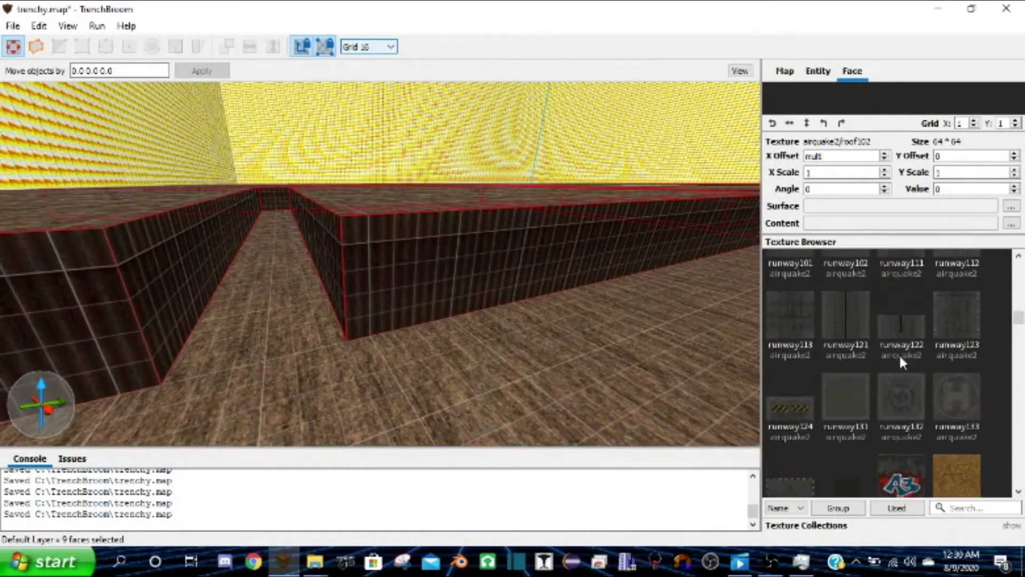
pyautogui.scroll(5, 346, 267)
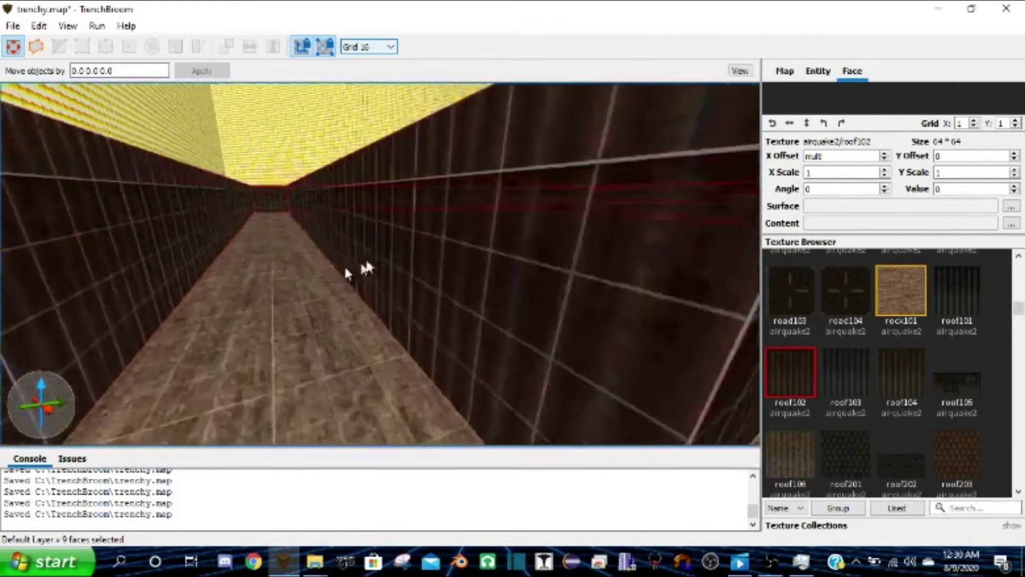
pyautogui.moveTo(346, 267); pyautogui.dragTo(391, 258, button='right')
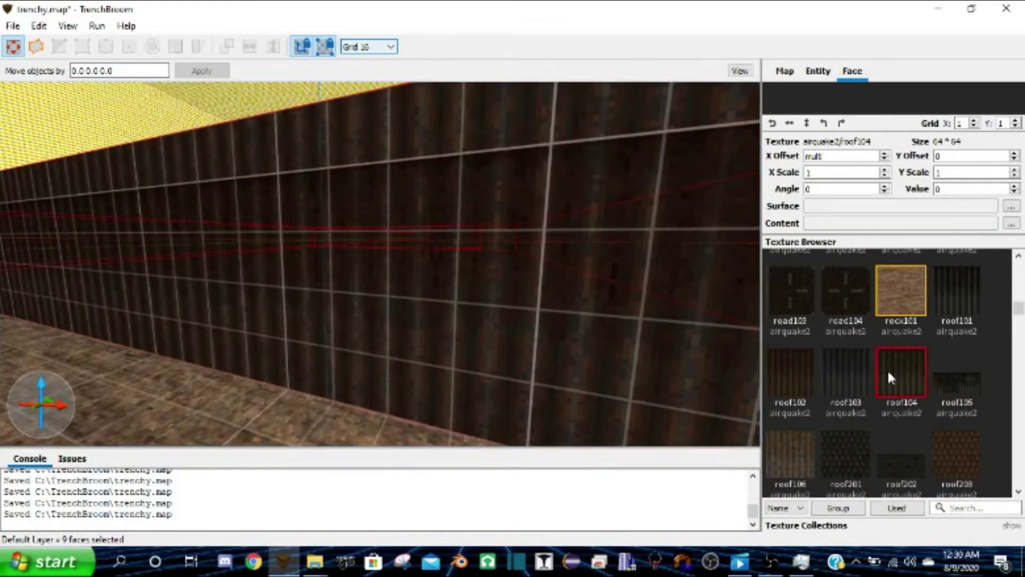
# Look through the airquake2 textures for a better trench wall material
pyautogui.scroll(8, 888, 373)
pyautogui.scroll(12, 890, 373)
pyautogui.scroll(10, 889, 374)
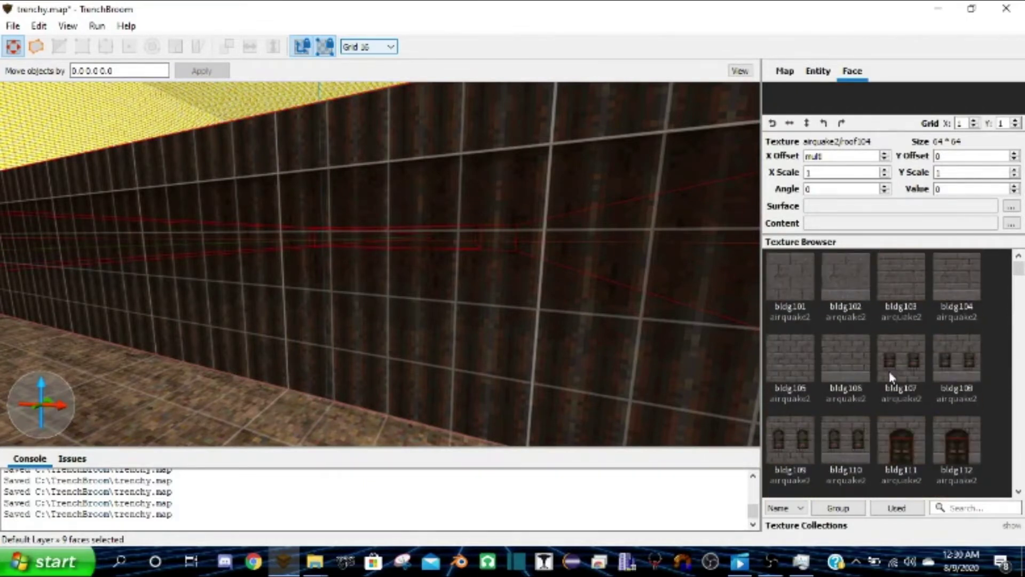
pyautogui.moveTo(1019, 278)
pyautogui.mouseDown()
pyautogui.moveTo(1020, 344)
pyautogui.moveTo(1018, 291)
pyautogui.mouseUp()
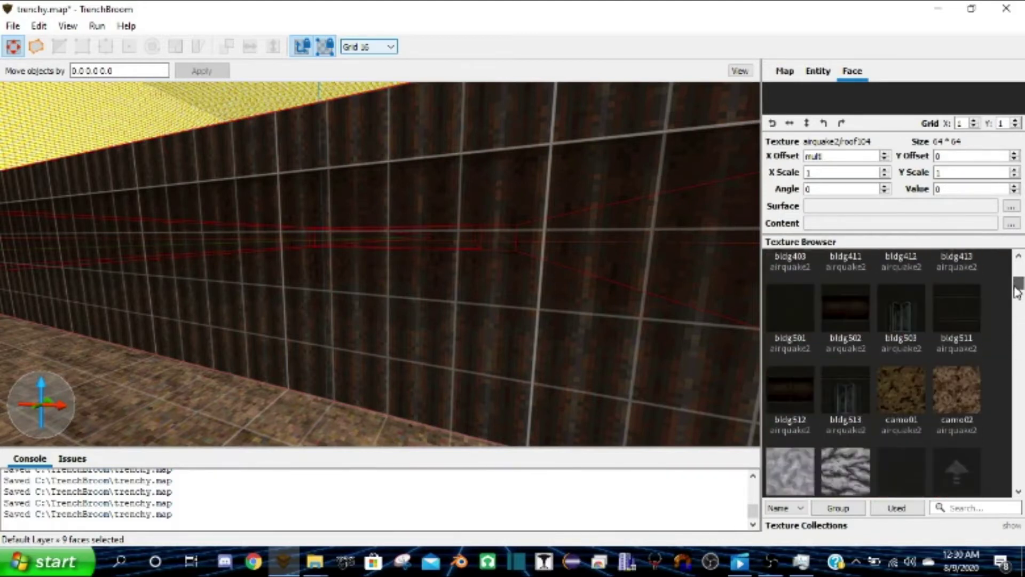
pyautogui.scroll(-8, 927, 316)
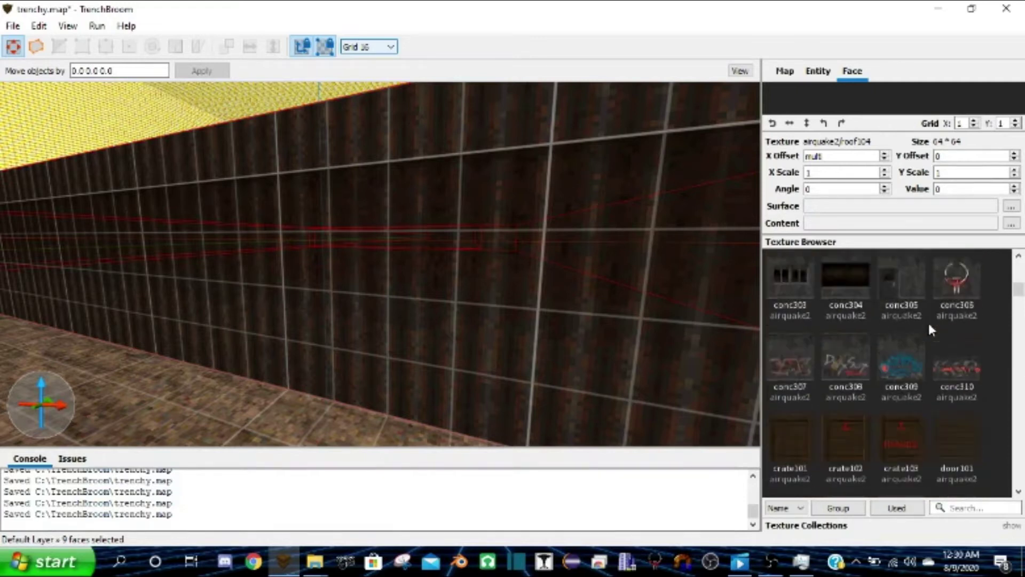
pyautogui.scroll(2, 928, 318)
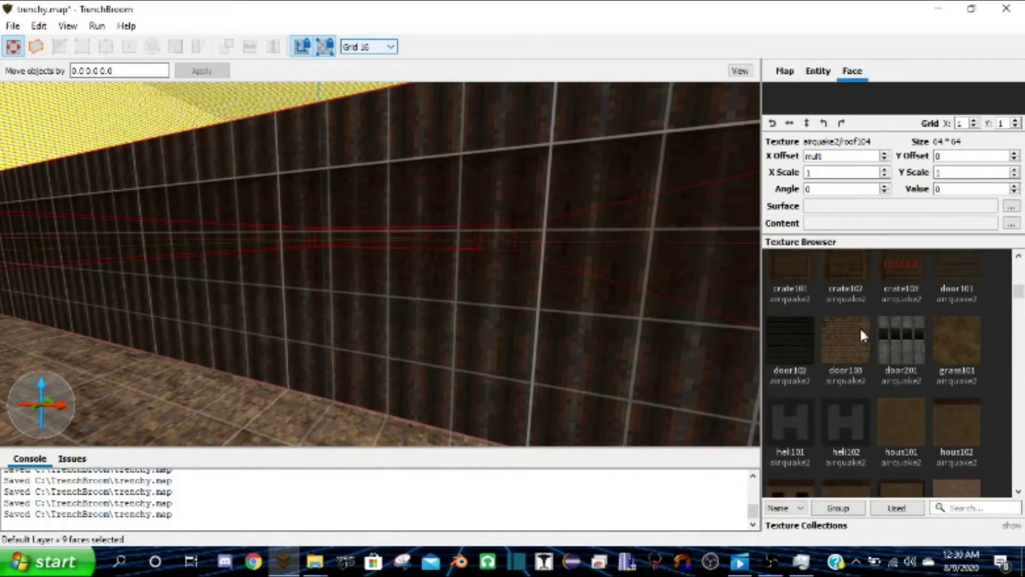
pyautogui.scroll(-10, 949, 358)
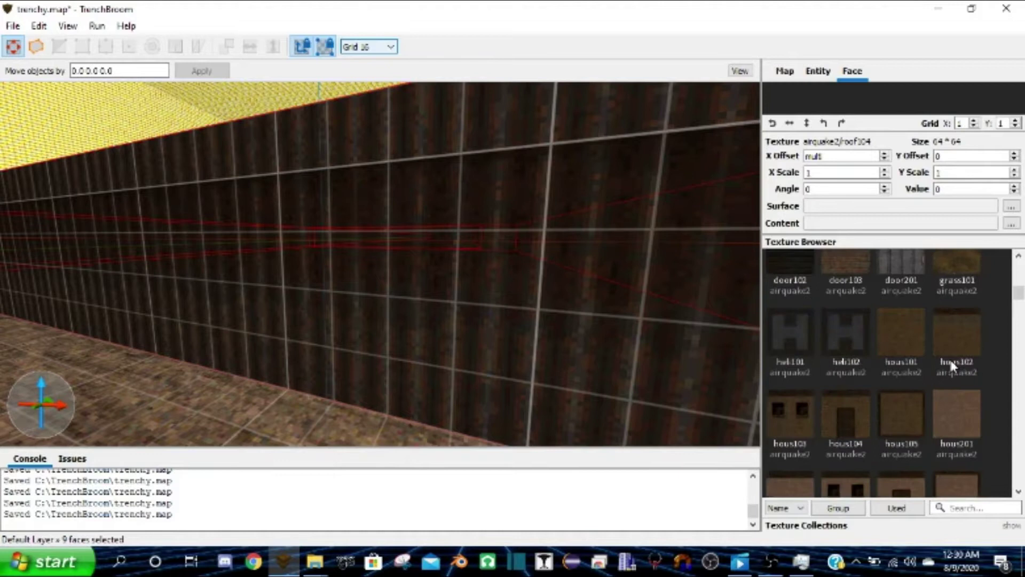
pyautogui.scroll(-10, 946, 355)
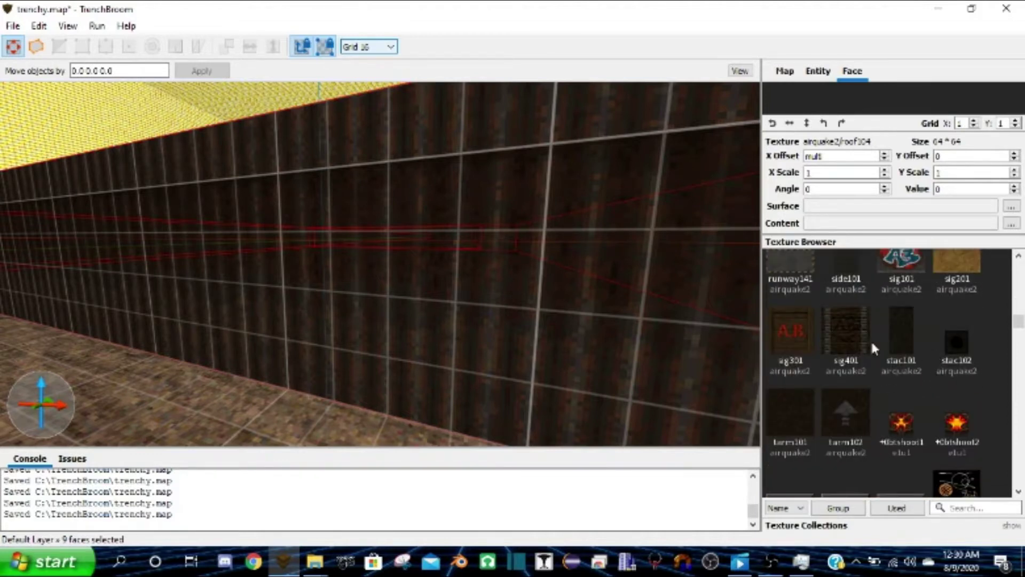
pyautogui.scroll(-3, 867, 341)
pyautogui.scroll(4, 897, 344)
pyautogui.scroll(-1, 897, 341)
pyautogui.scroll(-1, 896, 342)
pyautogui.scroll(3, 897, 344)
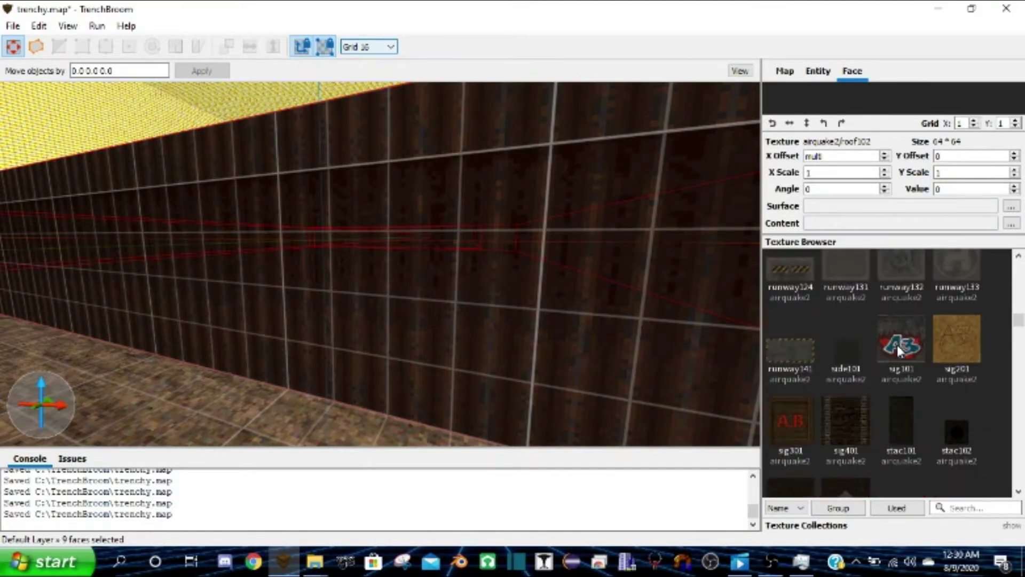
pyautogui.scroll(1, 884, 399)
pyautogui.scroll(1, 887, 400)
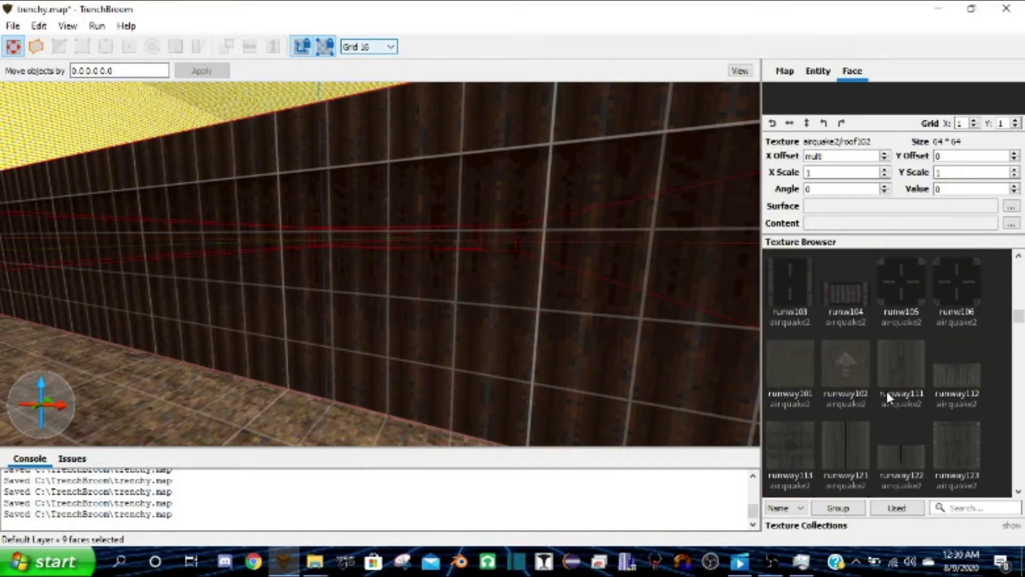
pyautogui.scroll(3, 889, 397)
pyautogui.scroll(1, 888, 386)
pyautogui.scroll(-3, 889, 386)
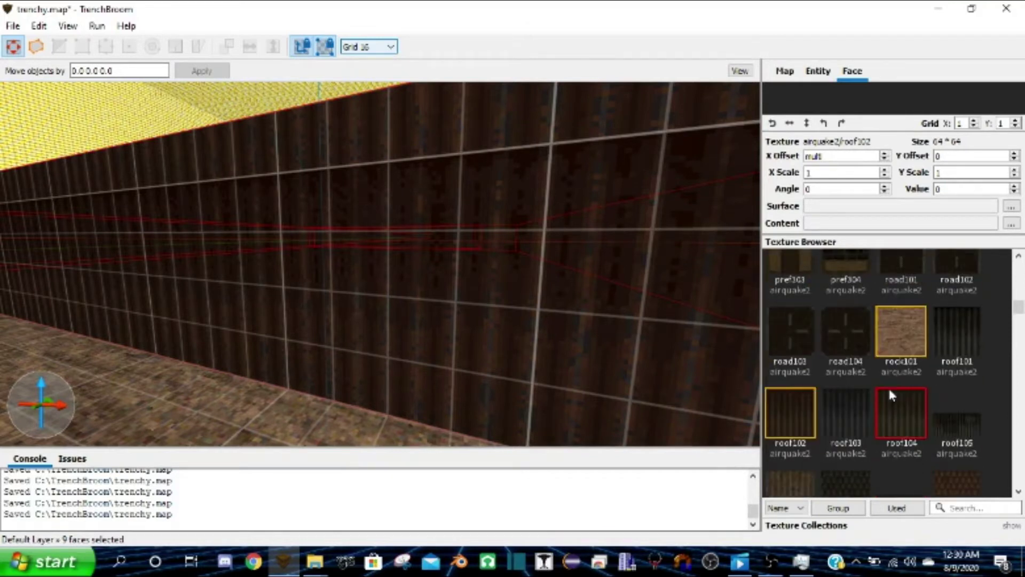
# Apply the roof302 wood texture to the selected trench faces, then select the large block
pyautogui.click(847, 326)
pyautogui.moveTo(375, 236)
pyautogui.mouseDown(button='right')
pyautogui.moveTo(269, 246)
pyautogui.moveTo(280, 253)
pyautogui.moveTo(298, 221)
pyautogui.moveTo(319, 235)
pyautogui.moveTo(310, 241)
pyautogui.moveTo(330, 246)
pyautogui.moveTo(250, 235)
pyautogui.moveTo(447, 233)
pyautogui.moveTo(437, 251)
pyautogui.moveTo(380, 281)
pyautogui.moveTo(299, 285)
pyautogui.moveTo(294, 260)
pyautogui.mouseUp(button='right')
pyautogui.click(293, 260)
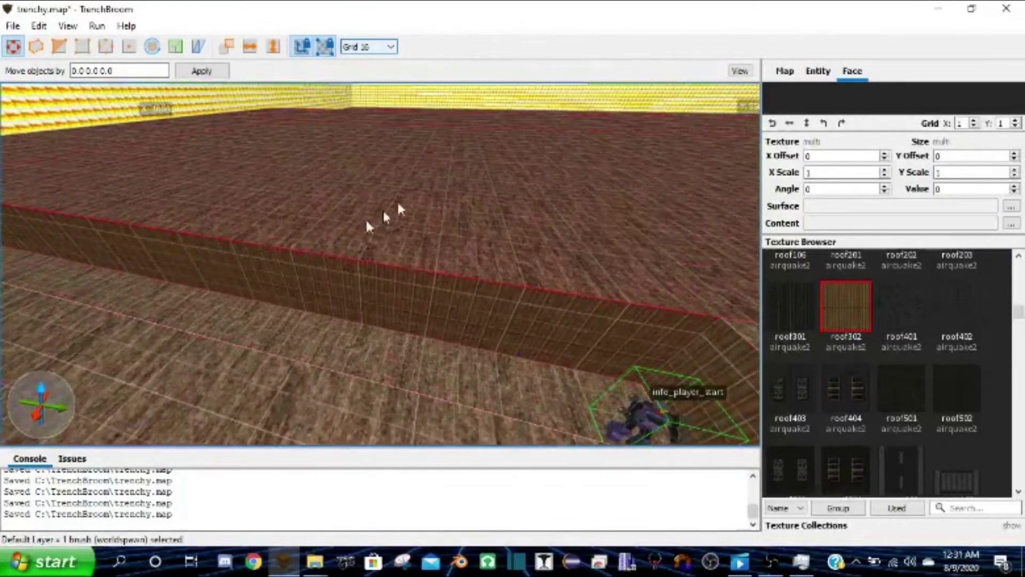
# Save the trenchy.map file
pyautogui.moveTo(374, 222); pyautogui.dragTo(296, 189, button='right')
pyautogui.click(11, 26)
pyautogui.click(75, 103)
# Select the two square blocks beside the player start and leave the large block out of the selection
pyautogui.moveTo(171, 162); pyautogui.dragTo(465, 267, button='right')
pyautogui.keyDown('ctrl'); pyautogui.click(464, 258); pyautogui.keyUp('ctrl')
pyautogui.keyDown('ctrl'); pyautogui.click(373, 266); pyautogui.keyUp('ctrl')
pyautogui.moveTo(373, 266)
pyautogui.mouseDown(button='right')
pyautogui.moveTo(438, 277)
pyautogui.moveTo(431, 283)
pyautogui.mouseUp(button='right')
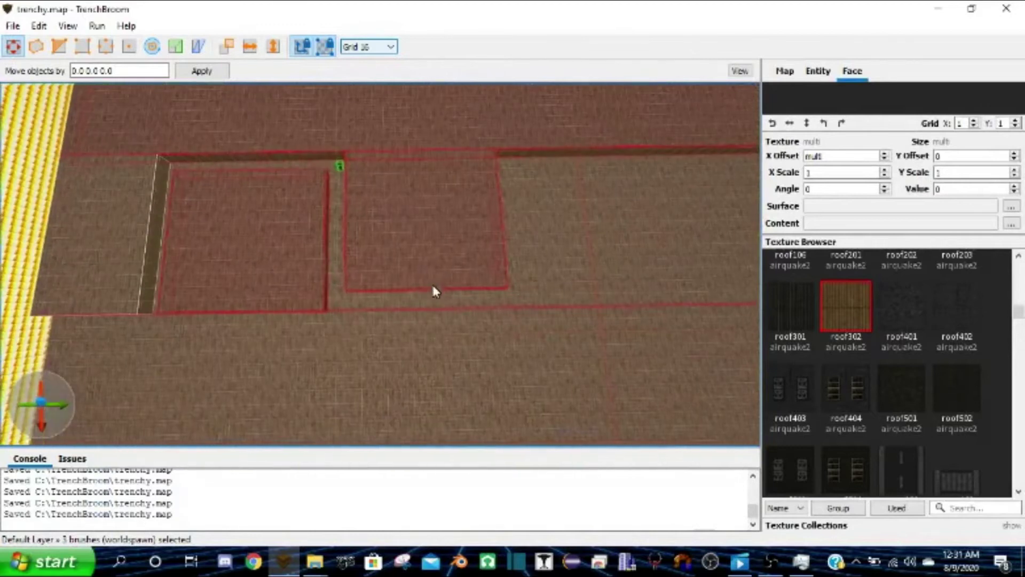
pyautogui.hotkey('ctrl', 'k')
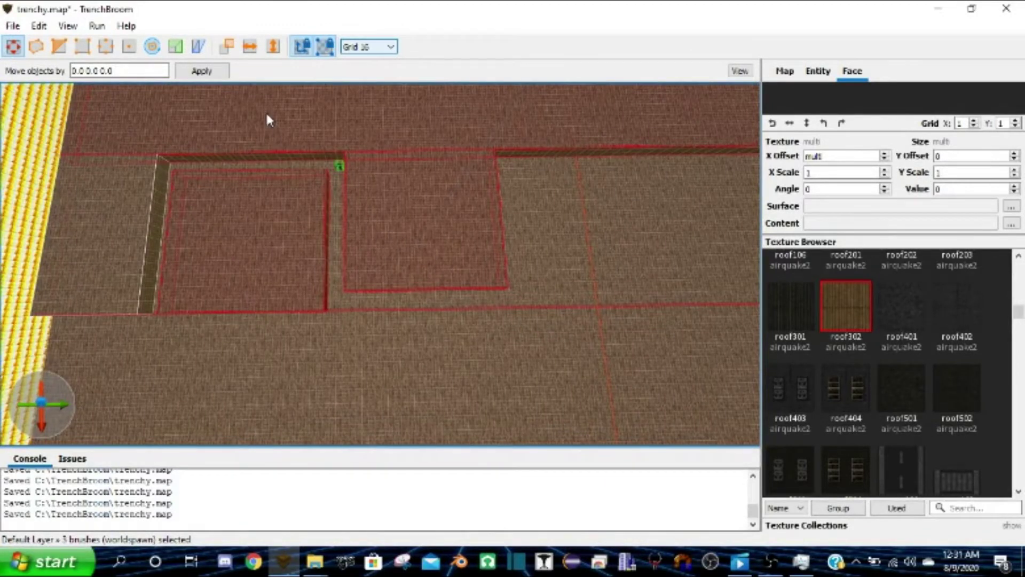
pyautogui.keyDown('ctrl'); pyautogui.click(278, 130); pyautogui.keyUp('ctrl')
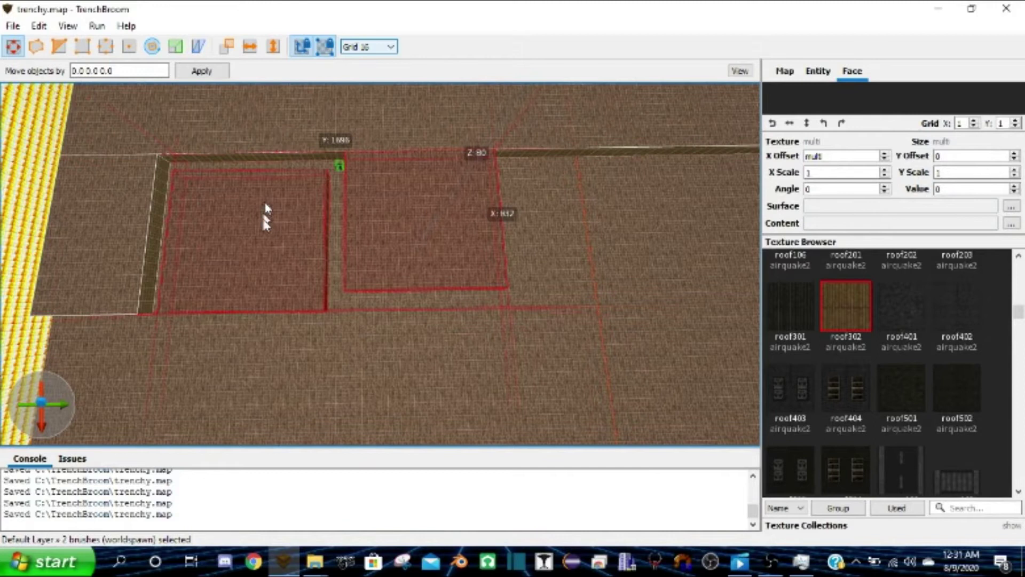
# Duplicate the two square blocks and move the copies along the row beside the originals
pyautogui.press('Right')
pyautogui.press('Left')
pyautogui.press('Right')
pyautogui.press('Right')
pyautogui.press('Right')
pyautogui.press('Right')
pyautogui.press('Right')
pyautogui.press('Right')
pyautogui.press('Right')
pyautogui.press('Right')
pyautogui.press('Right')
pyautogui.press('Right')
pyautogui.press('Right')
pyautogui.press('Right')
pyautogui.press('Right')
pyautogui.press('Right')
pyautogui.moveTo(347, 270)
pyautogui.mouseDown(button='right')
pyautogui.moveTo(334, 263)
pyautogui.moveTo(352, 270)
pyautogui.moveTo(366, 258)
pyautogui.moveTo(315, 268)
pyautogui.moveTo(430, 187)
pyautogui.moveTo(361, 190)
pyautogui.moveTo(342, 223)
pyautogui.moveTo(353, 236)
pyautogui.moveTo(375, 179)
pyautogui.moveTo(357, 239)
pyautogui.moveTo(343, 234)
pyautogui.moveTo(389, 201)
pyautogui.moveTo(358, 210)
pyautogui.moveTo(361, 223)
pyautogui.mouseUp(button='right')
pyautogui.press('w')
pyautogui.scroll(-3, 353, 229)
# Duplicate the pair of blocks again and move the new copies further along the row up to the sky wall
pyautogui.press('d')
pyautogui.press('Right')
pyautogui.press('Right')
pyautogui.press('Right')
pyautogui.press('Right')
pyautogui.press('Right')
pyautogui.press('Right')
pyautogui.press('Right')
pyautogui.press('Right')
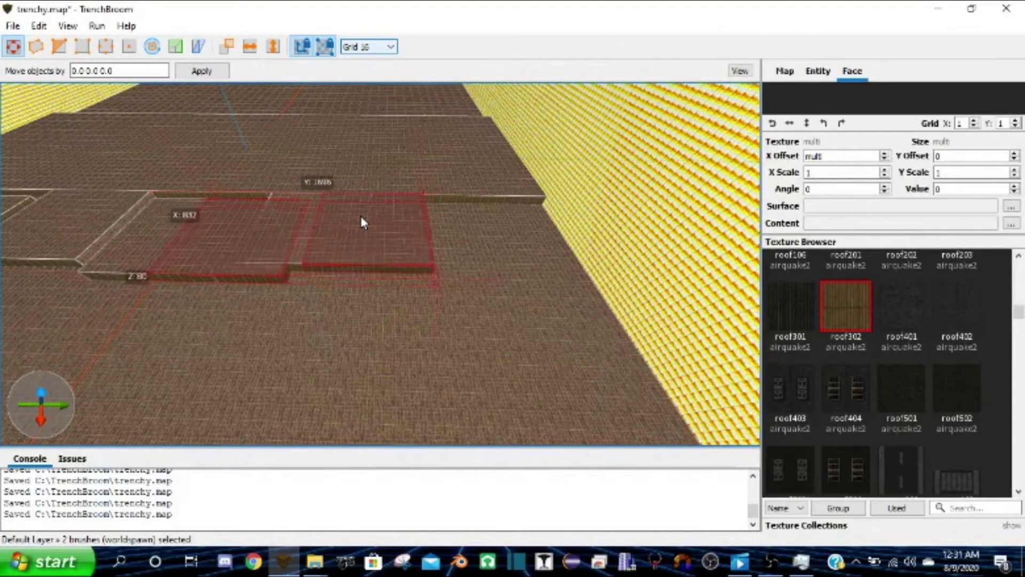
pyautogui.press('Right')
pyautogui.press('Right')
pyautogui.press('Right')
pyautogui.press('Right')
pyautogui.press('Right')
pyautogui.press('Right')
pyautogui.press('Right')
pyautogui.press('Right')
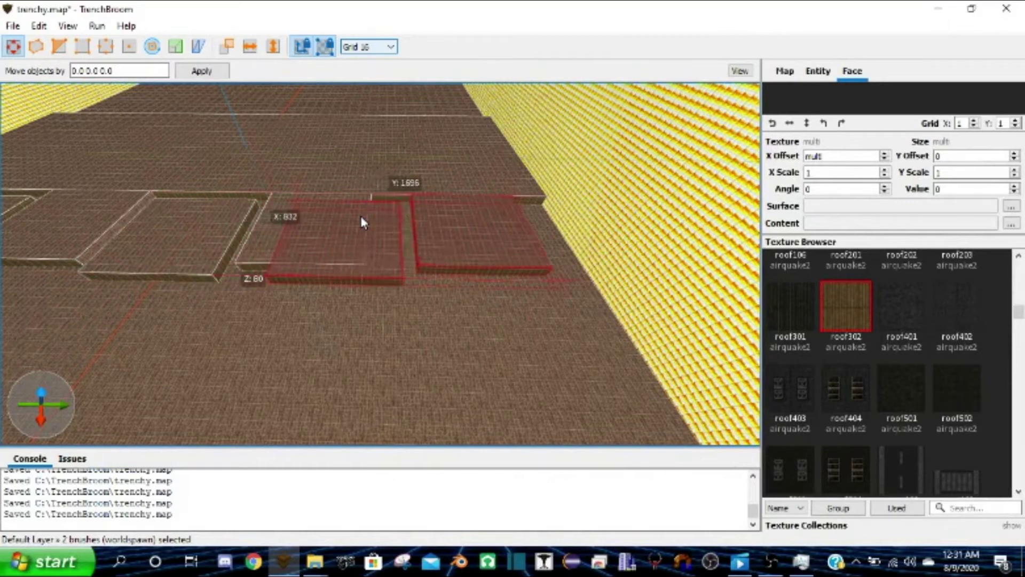
pyautogui.press('Right')
pyautogui.press('Right')
pyautogui.press('Right')
pyautogui.press('Right')
pyautogui.press('Right')
pyautogui.press('Right')
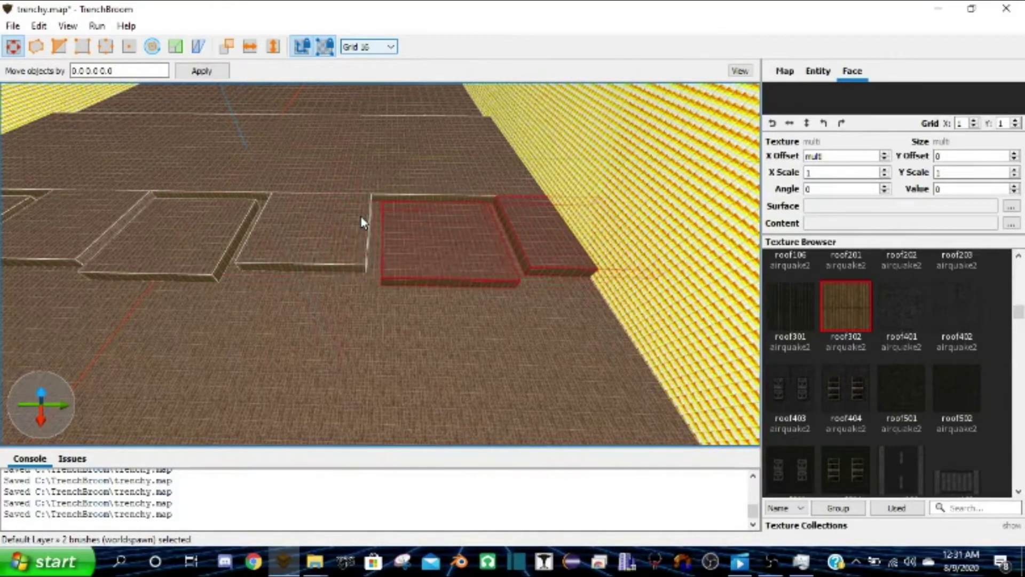
# Select the copied block at the sky wall and resize its sides into a long narrow block adjoining its neighbour
pyautogui.scroll(3, 361, 215)
pyautogui.scroll(8, 361, 215)
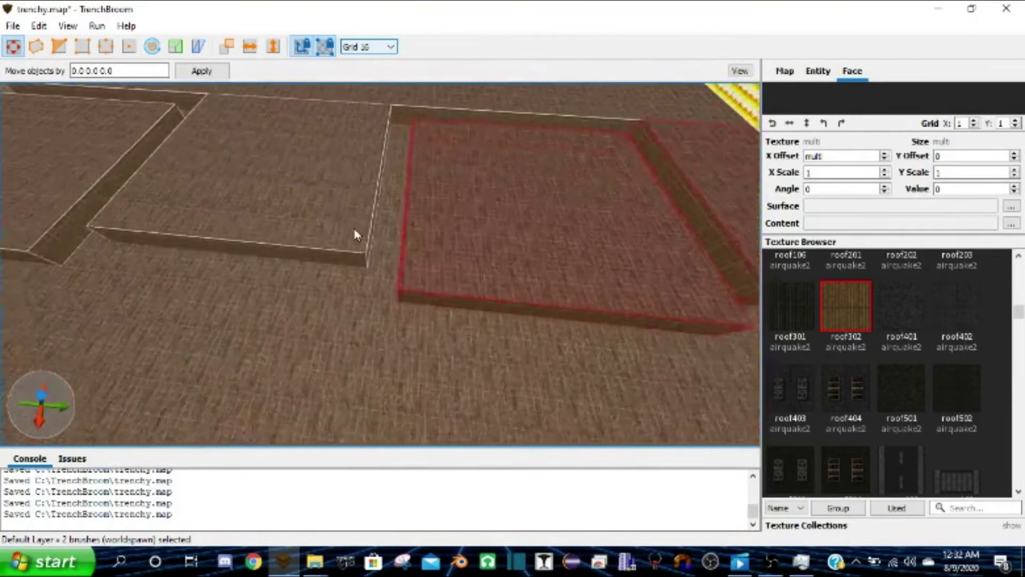
pyautogui.moveTo(354, 228)
pyautogui.mouseDown(button='right')
pyautogui.moveTo(388, 187)
pyautogui.moveTo(359, 218)
pyautogui.moveTo(425, 216)
pyautogui.mouseUp(button='right')
pyautogui.click(426, 215)
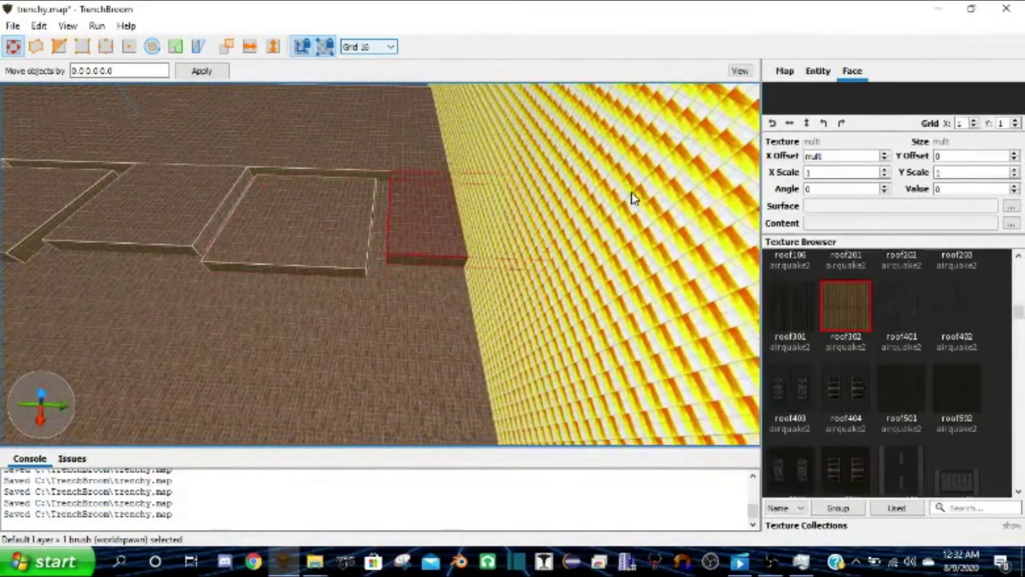
pyautogui.keyDown('shift'); pyautogui.moveTo(496, 201); pyautogui.dragTo(527, 191); pyautogui.keyUp('shift')
pyautogui.moveTo(478, 211)
pyautogui.mouseDown(button='right')
pyautogui.moveTo(500, 194)
pyautogui.moveTo(441, 181)
pyautogui.moveTo(380, 199)
pyautogui.moveTo(374, 238)
pyautogui.mouseUp(button='right')
pyautogui.click(374, 238)
pyautogui.keyDown('shift'); pyautogui.moveTo(379, 231); pyautogui.dragTo(255, 242); pyautogui.keyUp('shift')
pyautogui.moveTo(254, 242)
pyautogui.mouseDown(button='right')
pyautogui.moveTo(327, 284)
pyautogui.moveTo(394, 302)
pyautogui.moveTo(447, 287)
pyautogui.moveTo(385, 288)
pyautogui.mouseUp(button='right')
pyautogui.moveTo(529, 261)
pyautogui.keyDown('shift'); pyautogui.mouseDown()
pyautogui.moveTo(493, 266)
pyautogui.moveTo(497, 257)
pyautogui.mouseUp(); pyautogui.keyUp('shift')
# Try another resize of the long narrow block, then undo it
pyautogui.press('d')
pyautogui.moveTo(497, 257)
pyautogui.mouseDown(button='right')
pyautogui.moveTo(474, 263)
pyautogui.moveTo(483, 264)
pyautogui.moveTo(355, 215)
pyautogui.moveTo(396, 217)
pyautogui.mouseUp(button='right')
pyautogui.moveTo(363, 266)
pyautogui.keyDown('shift'); pyautogui.mouseDown()
pyautogui.moveTo(386, 216)
pyautogui.moveTo(388, 285)
pyautogui.moveTo(396, 256)
pyautogui.mouseUp(); pyautogui.keyUp('shift')
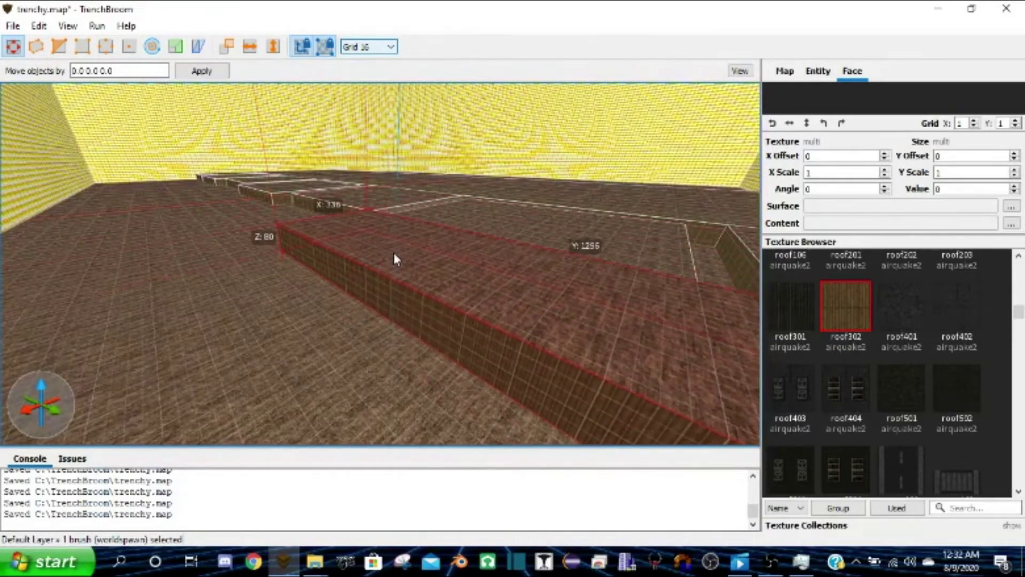
pyautogui.hotkey('ctrl', 'z')
pyautogui.moveTo(393, 255)
pyautogui.mouseDown(button='right')
pyautogui.moveTo(401, 234)
pyautogui.moveTo(505, 253)
pyautogui.moveTo(502, 264)
pyautogui.mouseUp(button='right')
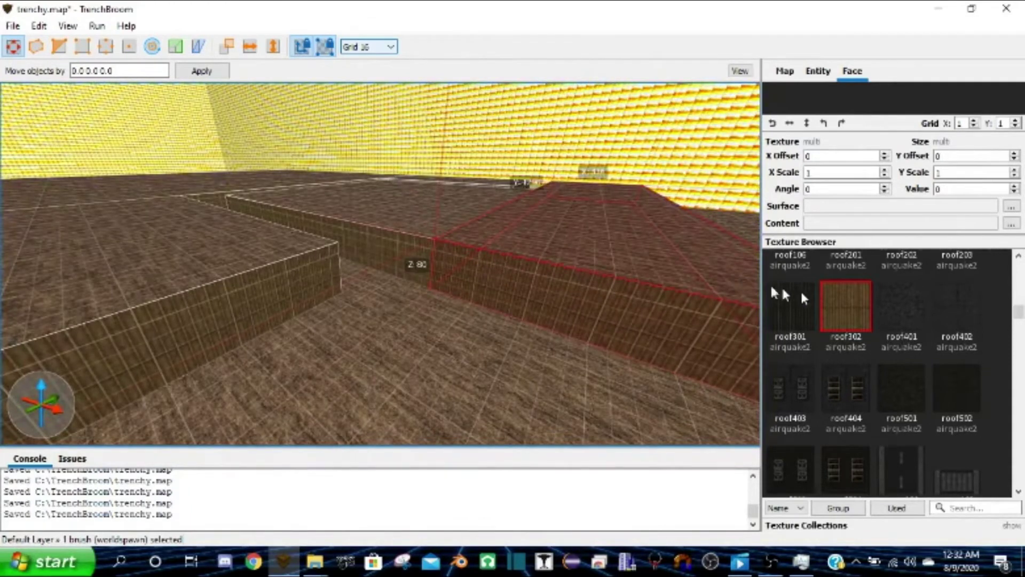
# Apply roof401 to the long narrow block, then copy roof302 from the neighbouring trench wall onto its front face
pyautogui.click(911, 304)
pyautogui.moveTo(469, 270); pyautogui.dragTo(340, 259, button='right')
pyautogui.keyDown('shift'); pyautogui.click(334, 259); pyautogui.keyUp('shift')
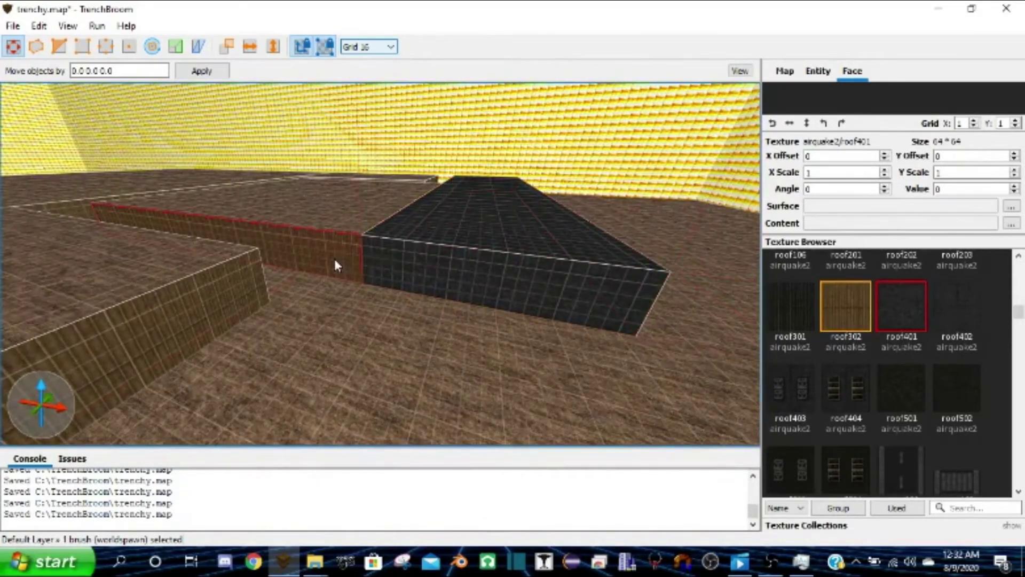
pyautogui.keyDown('alt'); pyautogui.click(409, 260); pyautogui.keyUp('alt')
pyautogui.moveTo(415, 261)
pyautogui.mouseDown(button='right')
pyautogui.moveTo(417, 293)
pyautogui.moveTo(414, 277)
pyautogui.moveTo(430, 279)
pyautogui.moveTo(441, 301)
pyautogui.moveTo(409, 300)
pyautogui.moveTo(392, 275)
pyautogui.moveTo(417, 256)
pyautogui.moveTo(393, 300)
pyautogui.moveTo(423, 281)
pyautogui.moveTo(406, 295)
pyautogui.mouseUp(button='right')
pyautogui.click(394, 299)
pyautogui.hotkey('ctrl', 'u')
pyautogui.click(63, 47)
pyautogui.press('w')
pyautogui.press('d')
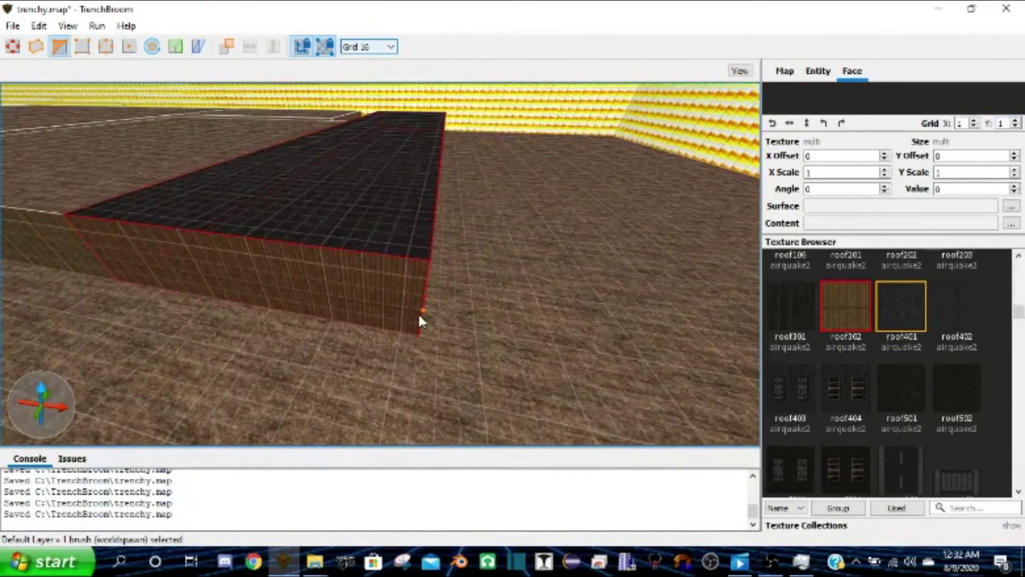
pyautogui.click(419, 315)
pyautogui.click(340, 251)
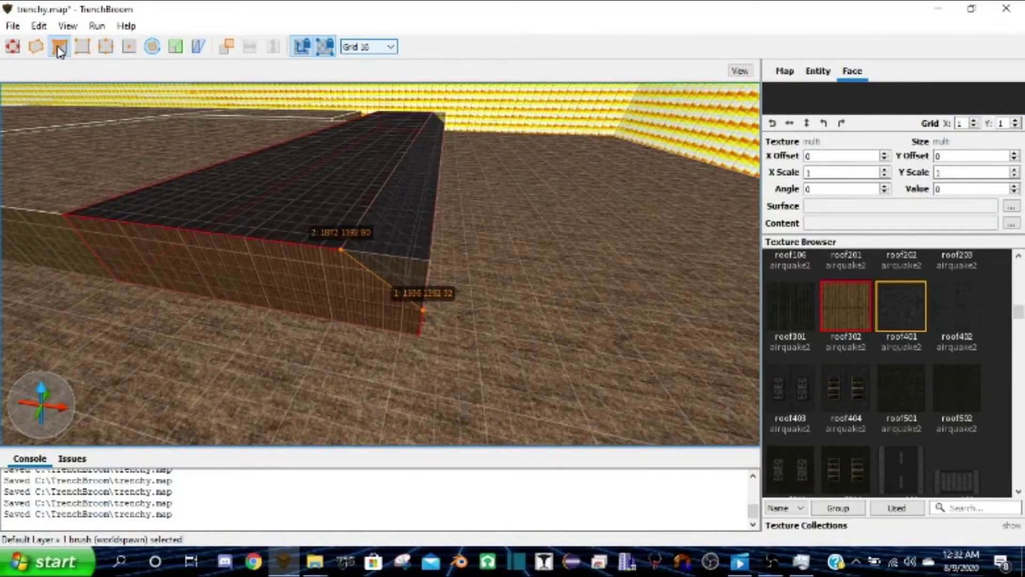
pyautogui.click(433, 212)
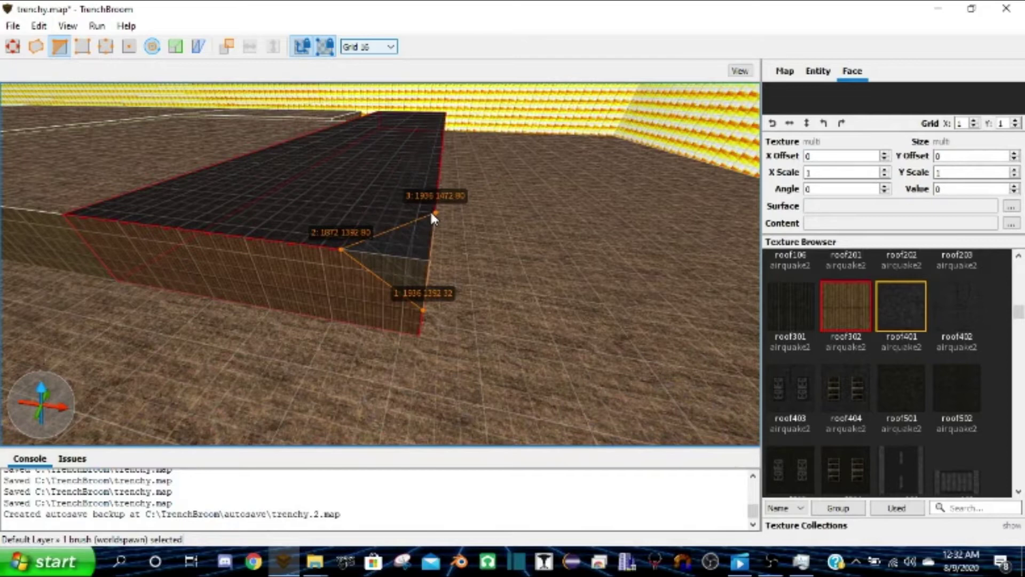
pyautogui.scroll(5, 424, 260)
pyautogui.press('Return')
pyautogui.moveTo(440, 246); pyautogui.dragTo(473, 248, button='right')
pyautogui.click(14, 47)
# Copy the roof302 texture from the clipped block's front face onto its long outer side face
pyautogui.moveTo(361, 156)
pyautogui.mouseDown(button='right')
pyautogui.moveTo(283, 126)
pyautogui.moveTo(373, 256)
pyautogui.mouseUp(button='right')
pyautogui.keyDown('shift'); pyautogui.click(378, 280); pyautogui.keyUp('shift')
pyautogui.moveTo(422, 233)
pyautogui.mouseDown(button='right')
pyautogui.moveTo(442, 202)
pyautogui.moveTo(408, 261)
pyautogui.moveTo(423, 256)
pyautogui.moveTo(394, 279)
pyautogui.mouseUp(button='right')
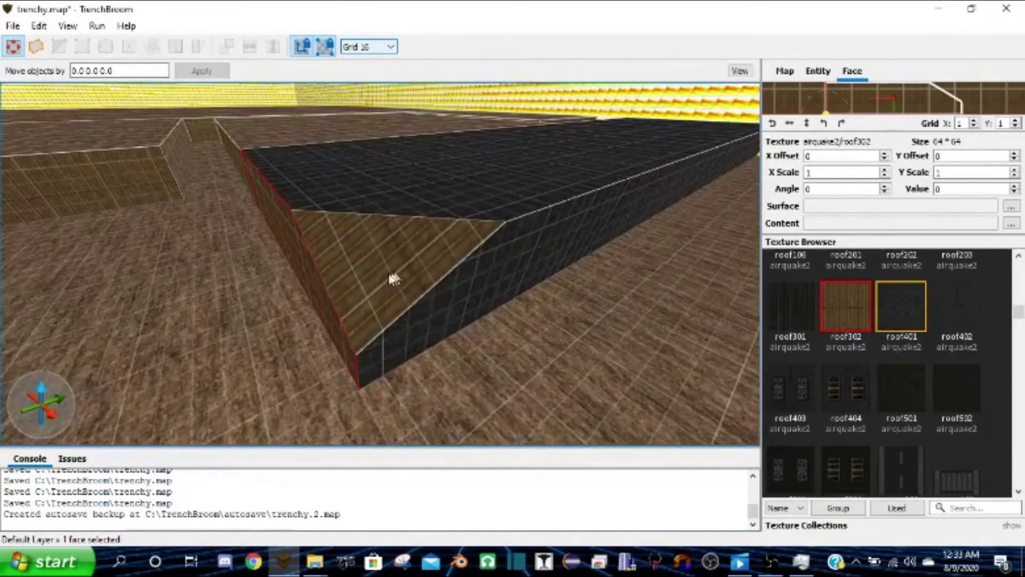
pyautogui.keyDown('alt'); pyautogui.click(433, 311); pyautogui.keyUp('alt')
pyautogui.moveTo(450, 269)
pyautogui.mouseDown(button='right')
pyautogui.moveTo(361, 268)
pyautogui.moveTo(446, 232)
pyautogui.moveTo(458, 247)
pyautogui.moveTo(448, 304)
pyautogui.mouseUp(button='right')
pyautogui.moveTo(361, 170)
pyautogui.mouseDown(button='right')
pyautogui.moveTo(379, 223)
pyautogui.moveTo(415, 275)
pyautogui.moveTo(432, 271)
pyautogui.moveTo(401, 272)
pyautogui.moveTo(418, 270)
pyautogui.moveTo(395, 232)
pyautogui.moveTo(443, 243)
pyautogui.moveTo(424, 198)
pyautogui.mouseUp(button='right')
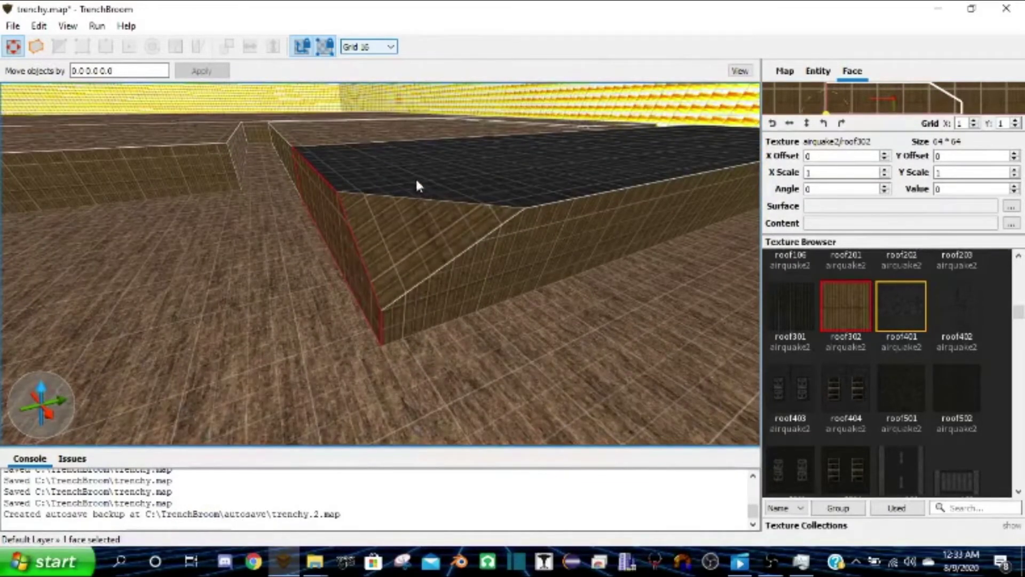
# Copy the rock101 texture from the neighbouring block's top onto the top of the clipped block
pyautogui.keyDown('shift'); pyautogui.click(346, 143); pyautogui.keyUp('shift')
pyautogui.moveTo(346, 143); pyautogui.dragTo(398, 278, button='right')
pyautogui.keyDown('shift'); pyautogui.click(398, 277); pyautogui.keyUp('shift')
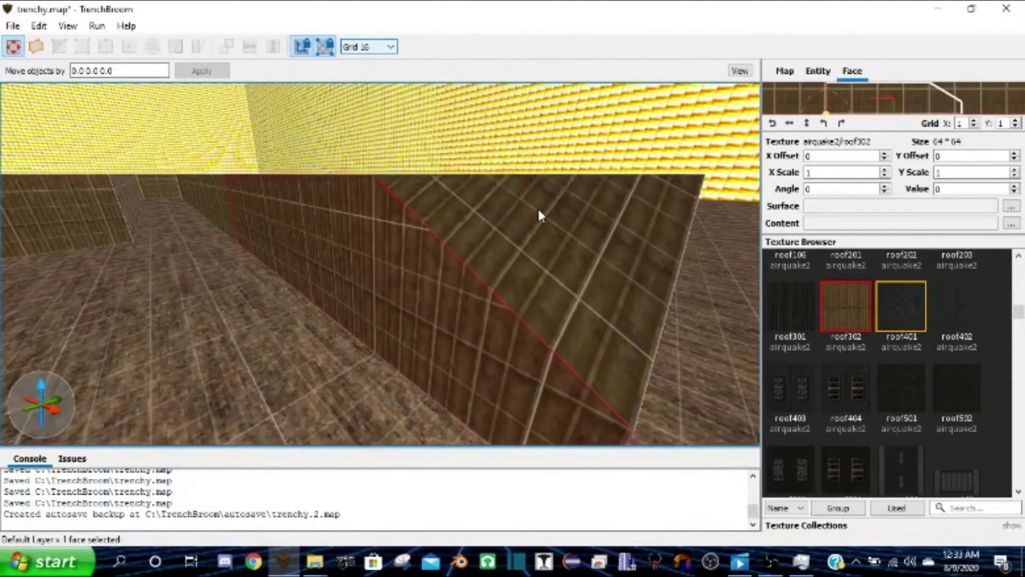
pyautogui.moveTo(484, 224)
pyautogui.mouseDown(button='right')
pyautogui.moveTo(463, 200)
pyautogui.moveTo(435, 238)
pyautogui.moveTo(434, 229)
pyautogui.mouseUp(button='right')
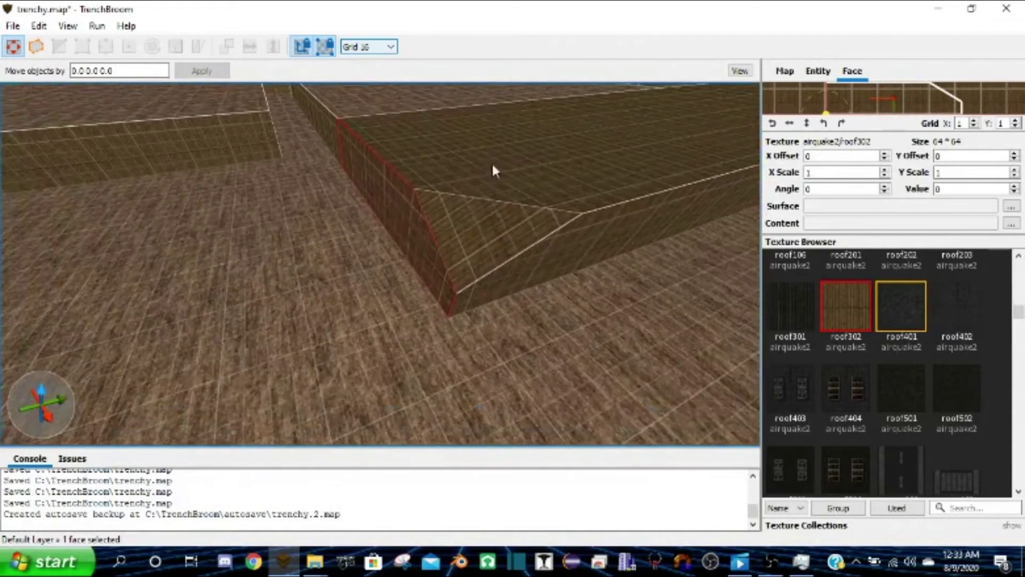
pyautogui.keyDown('shift'); pyautogui.click(492, 164); pyautogui.keyUp('shift')
pyautogui.keyDown('shift'); pyautogui.click(360, 102); pyautogui.keyUp('shift')
pyautogui.keyDown('alt'); pyautogui.click(442, 145); pyautogui.keyUp('alt')
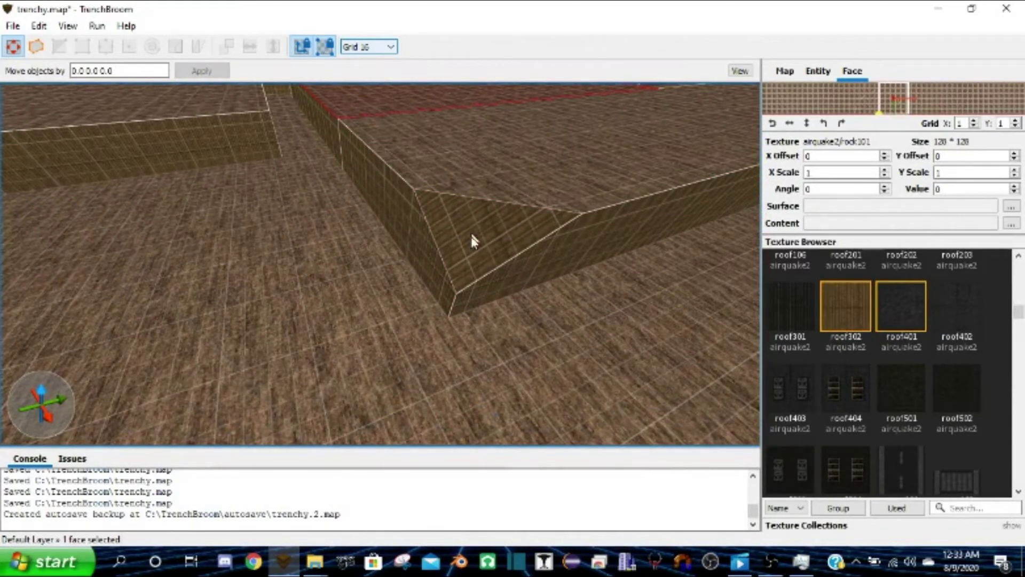
# Texture the clipped corner face with roof302 copied from the block's front face and check the corner
pyautogui.keyDown('alt'); pyautogui.click(470, 234); pyautogui.keyUp('alt')
pyautogui.keyDown('shift'); pyautogui.click(417, 252); pyautogui.keyUp('shift')
pyautogui.keyDown('alt'); pyautogui.click(483, 220); pyautogui.keyUp('alt')
pyautogui.moveTo(483, 220)
pyautogui.mouseDown(button='right')
pyautogui.moveTo(473, 249)
pyautogui.moveTo(459, 223)
pyautogui.moveTo(486, 213)
pyautogui.moveTo(472, 228)
pyautogui.moveTo(452, 214)
pyautogui.moveTo(501, 218)
pyautogui.moveTo(499, 228)
pyautogui.moveTo(419, 233)
pyautogui.moveTo(365, 205)
pyautogui.moveTo(376, 261)
pyautogui.mouseUp(button='right')
pyautogui.press('w')
pyautogui.press('a')
pyautogui.press('s')
pyautogui.press('w')
pyautogui.press('a')
pyautogui.press('d')
pyautogui.press('d')
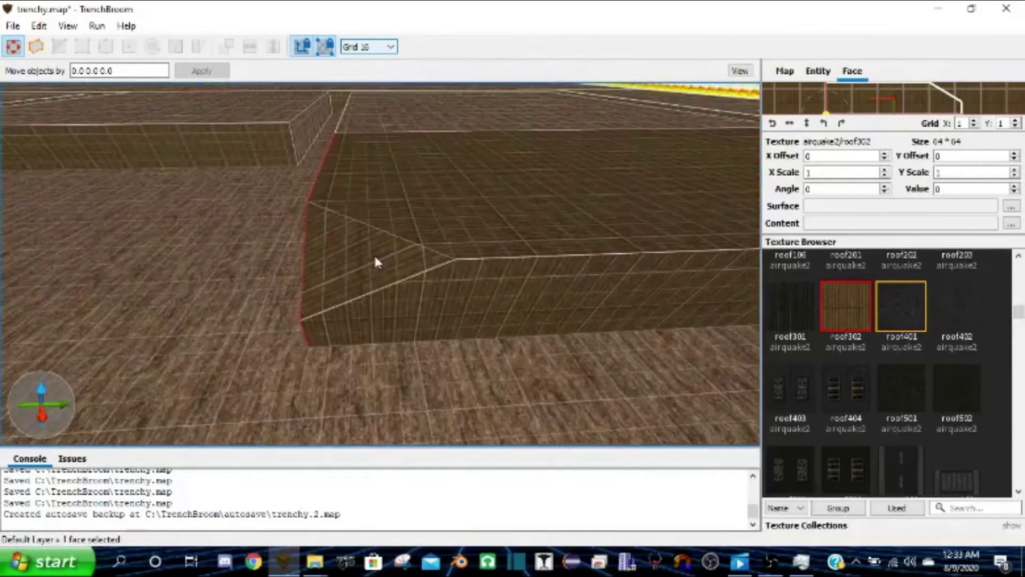
# Reapply rock101 from the neighbouring top face to the clipped block's top, then select its front face
pyautogui.keyDown('shift'); pyautogui.click(384, 126); pyautogui.keyUp('shift')
pyautogui.keyDown('alt'); pyautogui.click(372, 213); pyautogui.keyUp('alt')
pyautogui.moveTo(311, 261)
pyautogui.mouseDown(button='right')
pyautogui.moveTo(365, 237)
pyautogui.moveTo(425, 233)
pyautogui.mouseUp(button='right')
pyautogui.keyDown('shift'); pyautogui.click(365, 236); pyautogui.keyUp('shift')
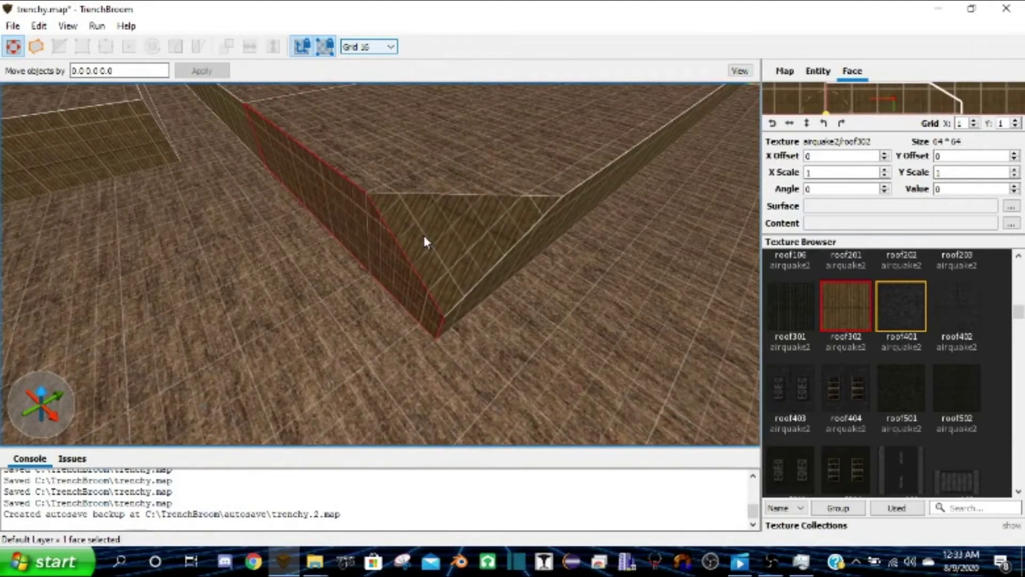
# Compare the planks at the clipped corner, try rotating the corner face's texture by 90 degrees, then set its angle to 30
pyautogui.scroll(3, 431, 238)
pyautogui.moveTo(430, 238)
pyautogui.keyDown('alt'); pyautogui.mouseDown(button='right')
pyautogui.moveTo(456, 219)
pyautogui.moveTo(511, 217)
pyautogui.moveTo(470, 213)
pyautogui.moveTo(502, 206)
pyautogui.moveTo(481, 201)
pyautogui.moveTo(434, 213)
pyautogui.moveTo(462, 213)
pyautogui.moveTo(449, 221)
pyautogui.mouseUp(button='right'); pyautogui.keyUp('alt')
pyautogui.scroll(-3, 457, 217)
pyautogui.scroll(3, 502, 206)
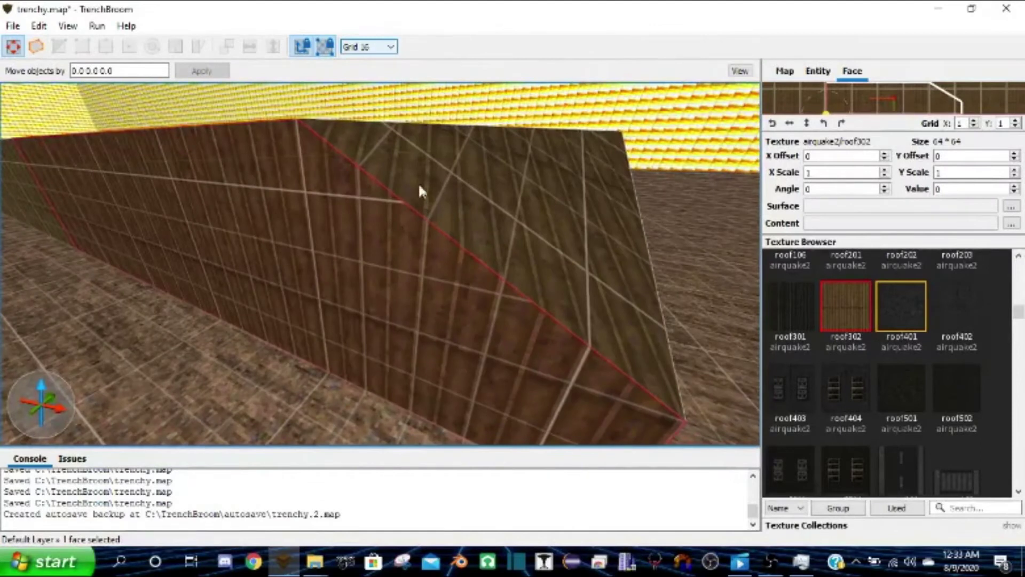
pyautogui.scroll(-5, 376, 129)
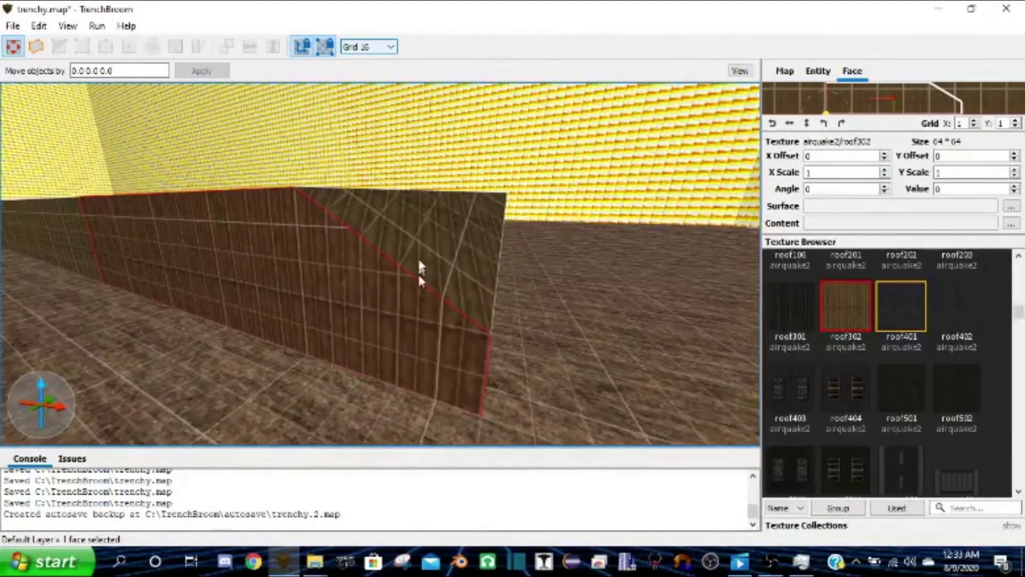
pyautogui.moveTo(484, 221)
pyautogui.keyDown('alt'); pyautogui.mouseDown(button='right')
pyautogui.moveTo(451, 210)
pyautogui.moveTo(451, 266)
pyautogui.mouseUp(button='right'); pyautogui.keyUp('alt')
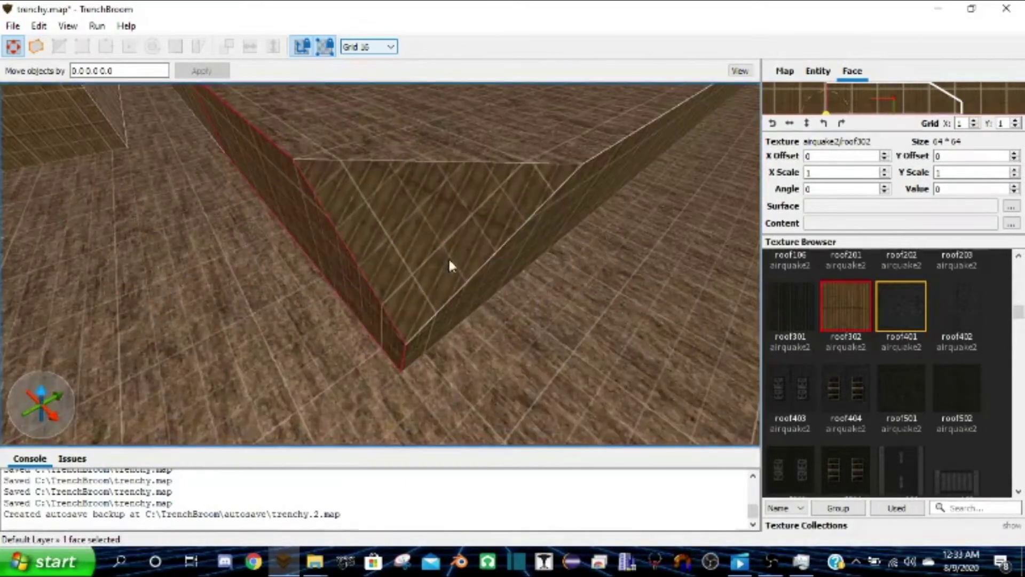
pyautogui.keyDown('shift'); pyautogui.click(430, 225); pyautogui.keyUp('shift')
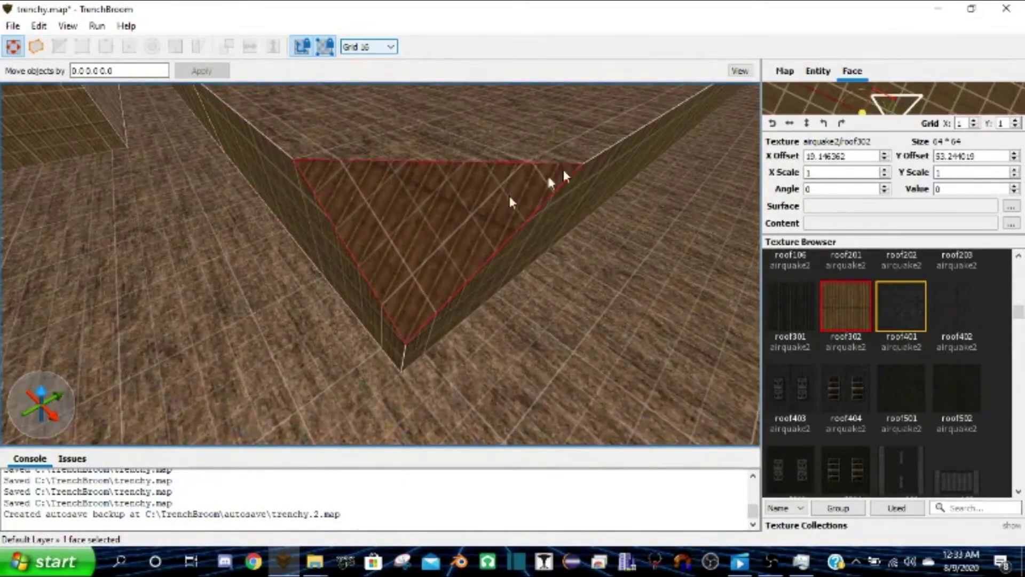
pyautogui.click(825, 124)
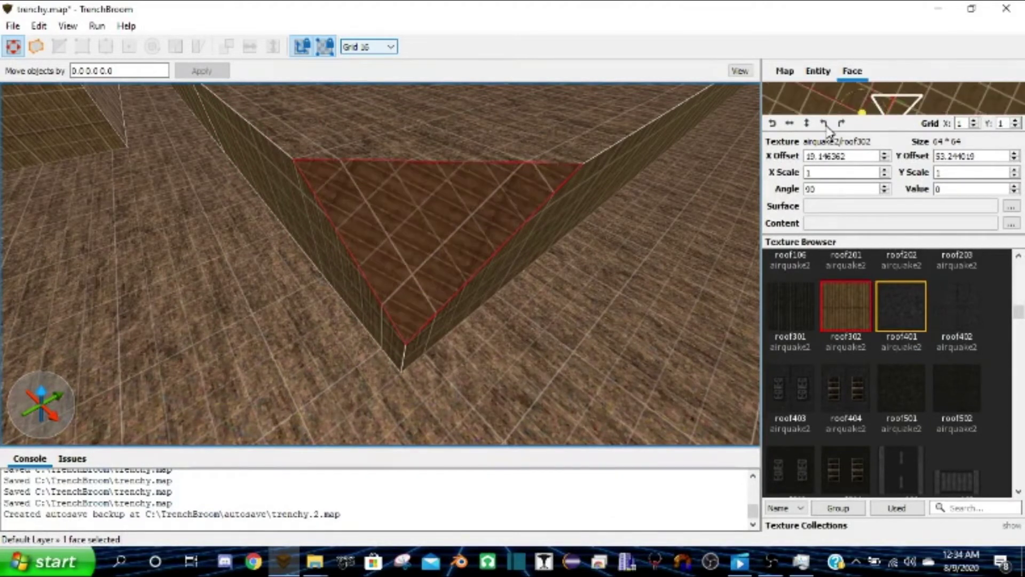
pyautogui.click(842, 124)
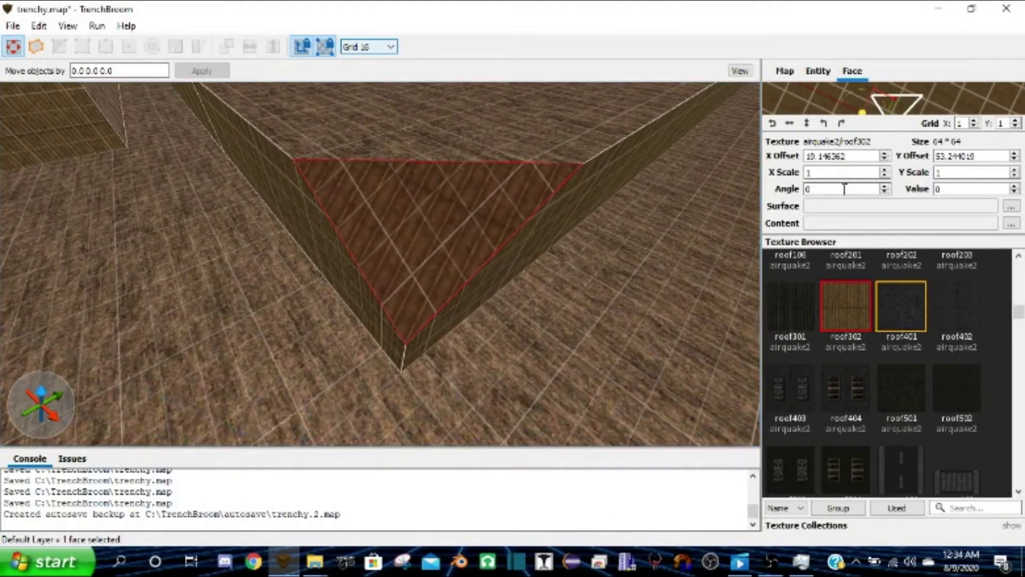
pyautogui.click(888, 186)
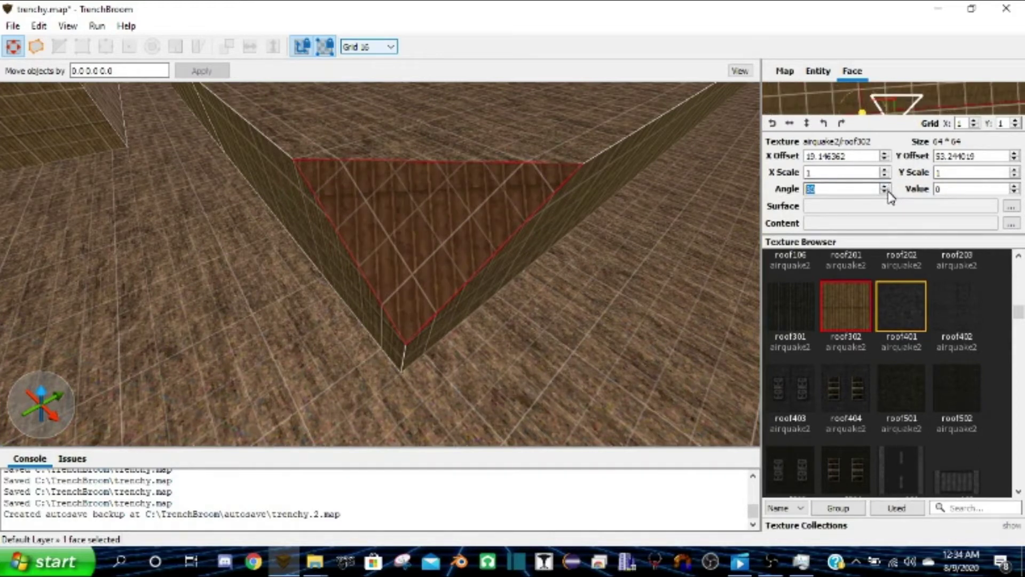
pyautogui.click(885, 192)
pyautogui.click(886, 191)
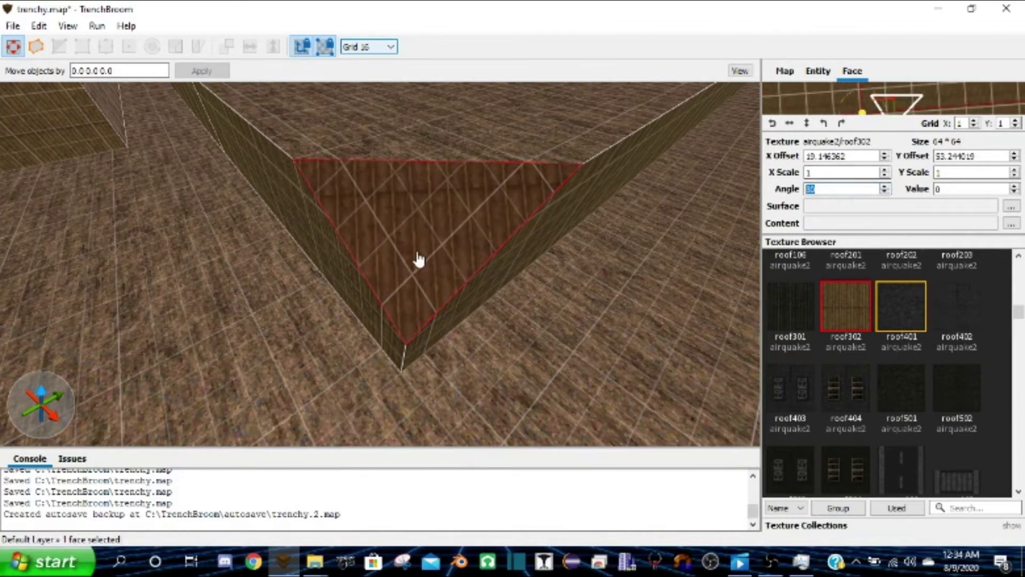
pyautogui.press('a')
pyautogui.moveTo(418, 256)
pyautogui.mouseDown(button='right')
pyautogui.moveTo(433, 247)
pyautogui.moveTo(430, 260)
pyautogui.mouseUp(button='right')
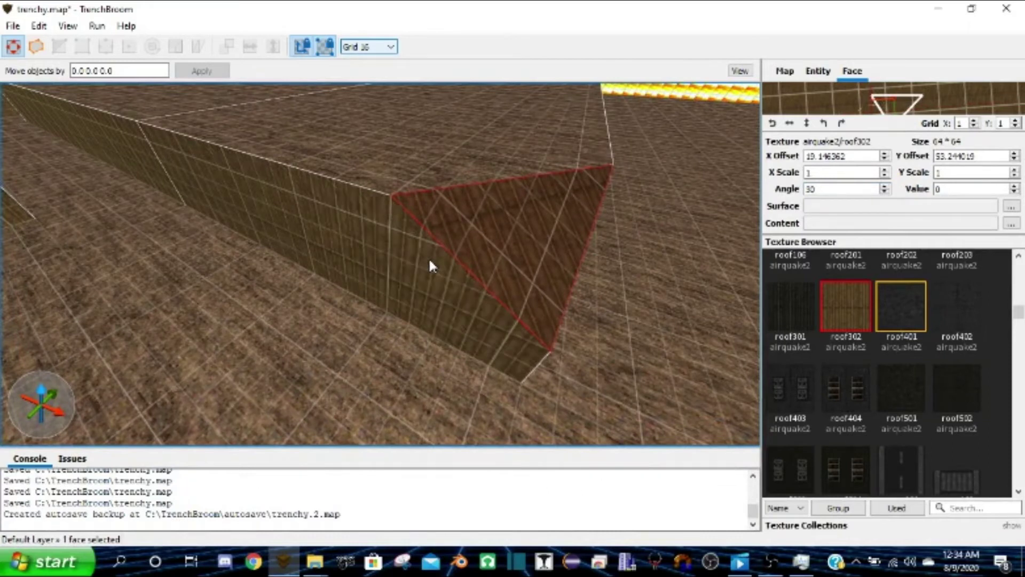
# Copy the roof302 texture from the front face onto the clipped corner face again
pyautogui.keyDown('shift'); pyautogui.click(430, 266); pyautogui.keyUp('shift')
pyautogui.moveTo(527, 289); pyautogui.dragTo(549, 219, button='right')
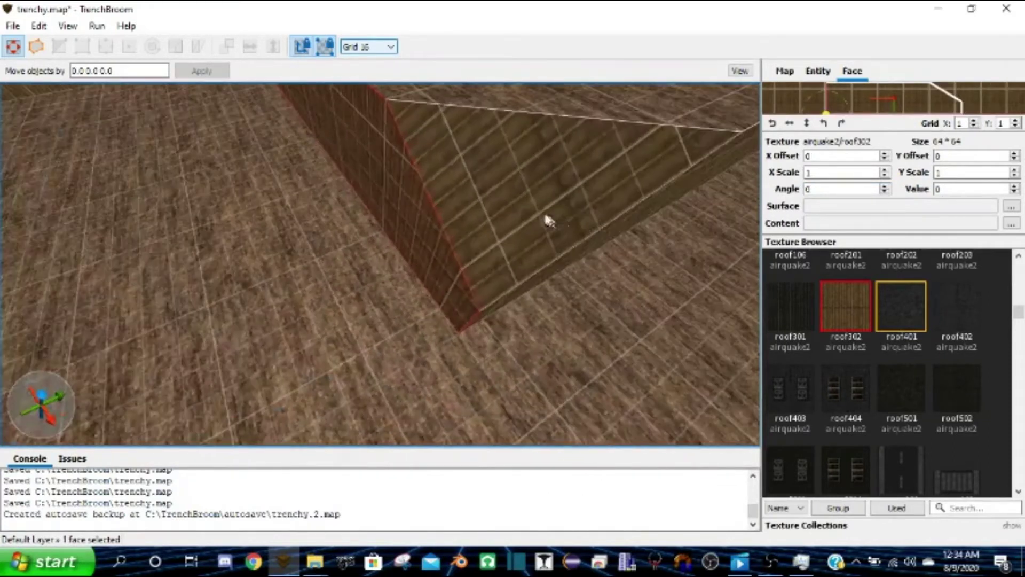
pyautogui.keyDown('shift'); pyautogui.click(549, 219); pyautogui.keyUp('shift')
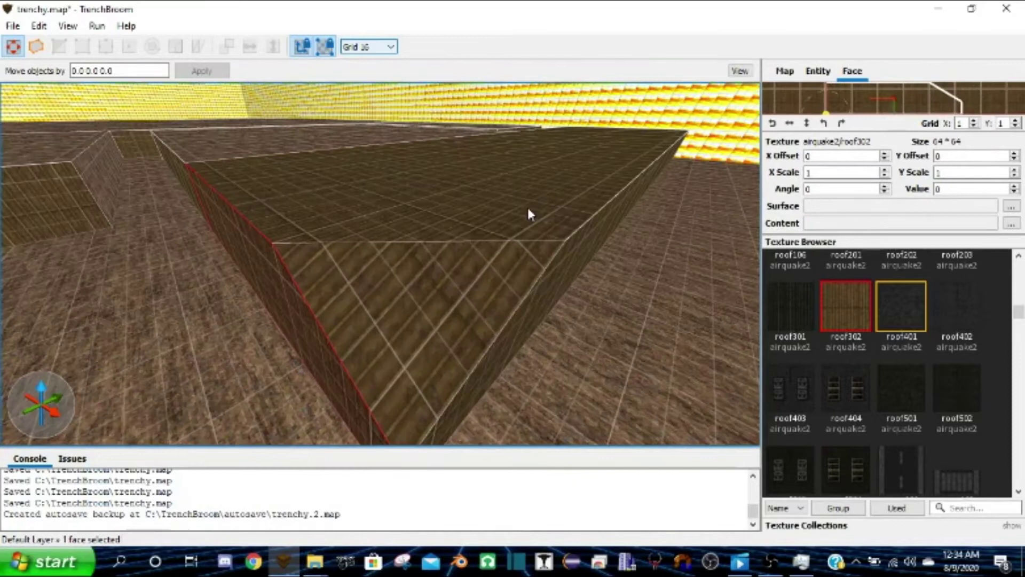
pyautogui.keyDown('shift'); pyautogui.click(528, 205); pyautogui.keyUp('shift')
# Undo the recent texture changes on the clipped block, back to the rock101 top
pyautogui.hotkey('ctrl', 'z')
pyautogui.hotkey('ctrl', 'z')
pyautogui.hotkey('ctrl', 'z')
pyautogui.hotkey('ctrl', 'z')
pyautogui.hotkey('ctrl', 'z')
pyautogui.hotkey('ctrl', 'z')
pyautogui.hotkey('ctrl', 'z')
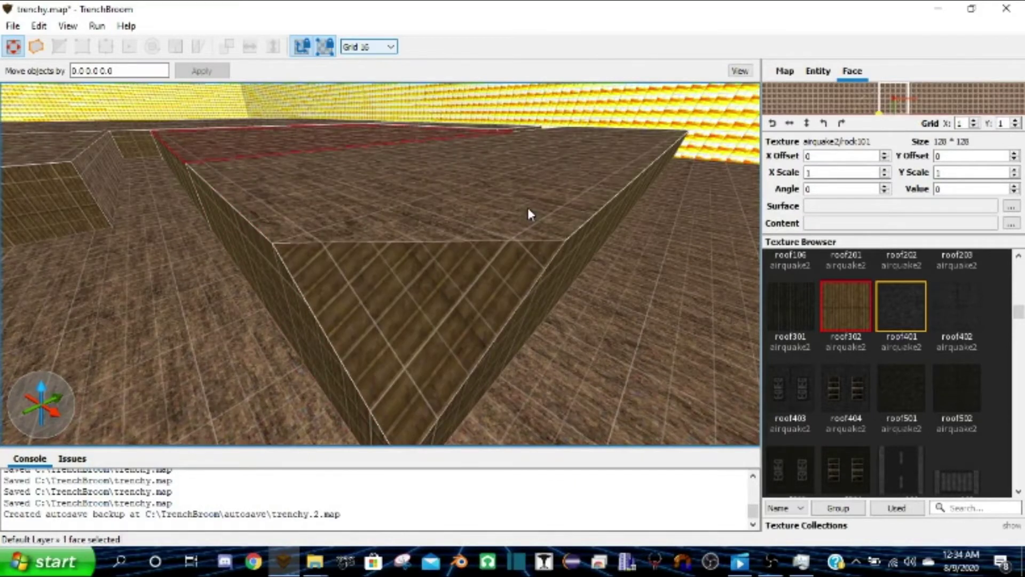
pyautogui.moveTo(529, 214)
pyautogui.mouseDown(button='right')
pyautogui.moveTo(553, 230)
pyautogui.moveTo(465, 187)
pyautogui.mouseUp(button='right')
pyautogui.click(467, 190)
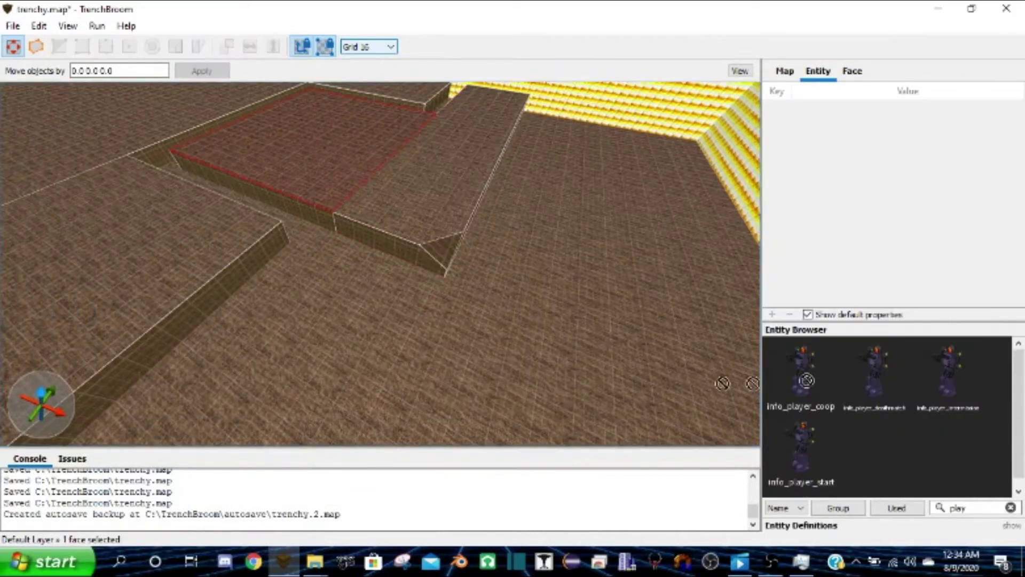
pyautogui.moveTo(722, 383); pyautogui.dragTo(398, 277)
pyautogui.moveTo(444, 369); pyautogui.dragTo(402, 265, button='right')
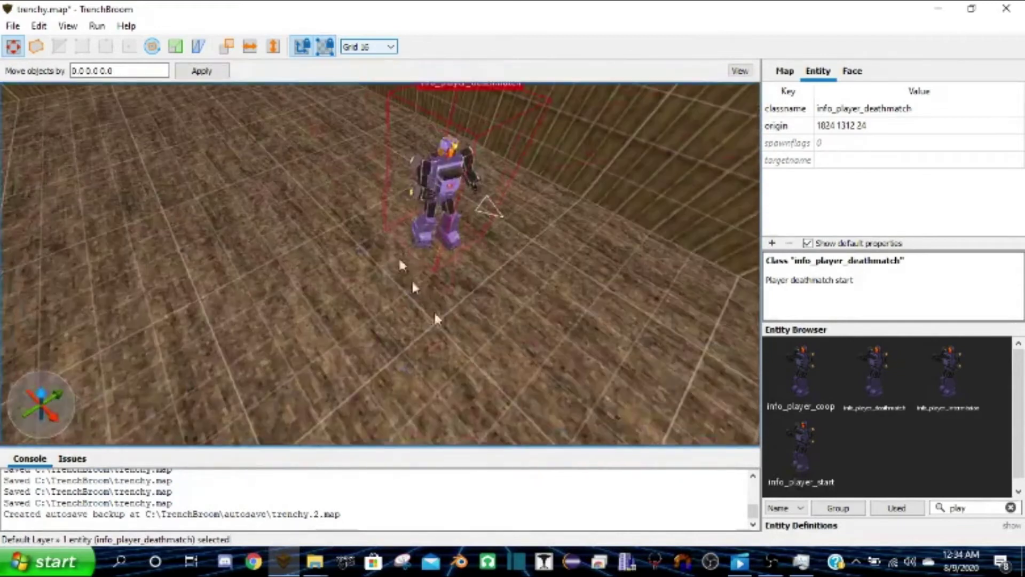
# Rotate the deathmatch start in front of the clipped block to angle 180
pyautogui.click(159, 48)
pyautogui.moveTo(454, 210); pyautogui.dragTo(392, 176)
pyautogui.moveTo(399, 94); pyautogui.dragTo(672, 311, button='right')
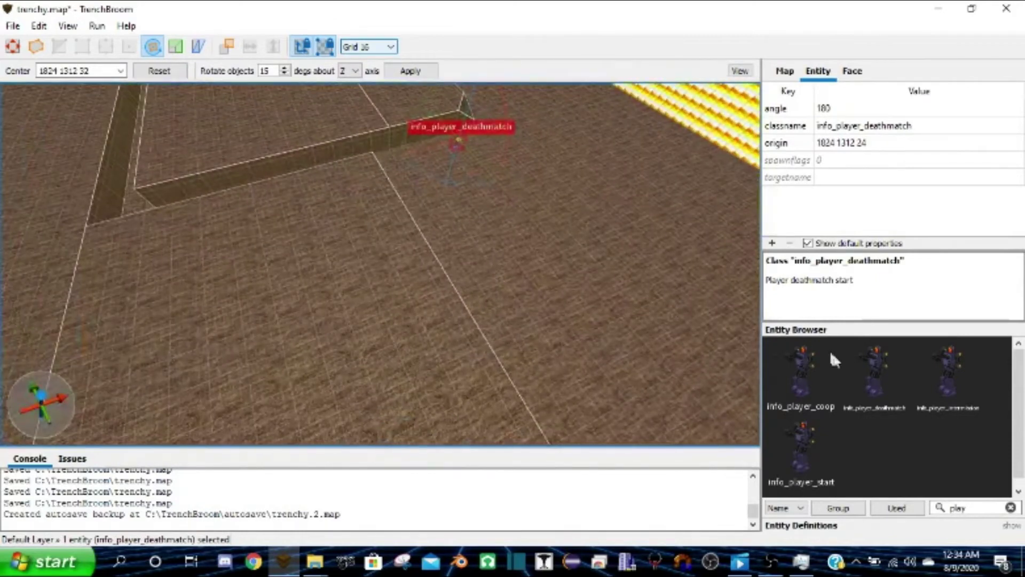
pyautogui.hotkey('ctrl', 'z')
pyautogui.moveTo(456, 144); pyautogui.dragTo(46, 256)
pyautogui.moveTo(46, 256); pyautogui.dragTo(131, 243, button='right')
pyautogui.click(153, 47)
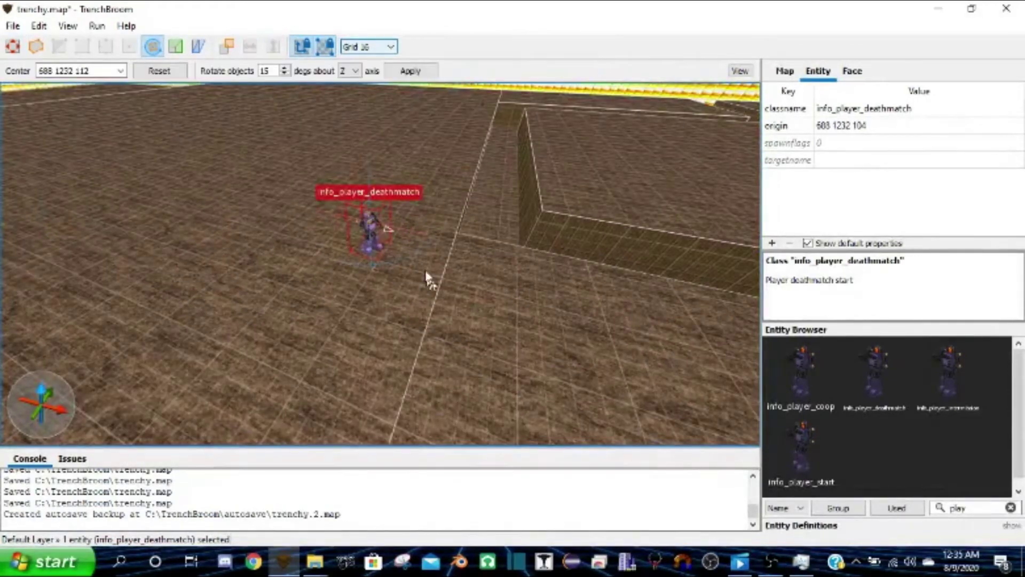
pyautogui.moveTo(416, 258); pyautogui.dragTo(328, 274)
pyautogui.moveTo(155, 154); pyautogui.dragTo(347, 269, button='right')
# Place an info_player_deathmatch in the narrow trench at origin 832 1600 24 and rotate it about its vertical axis
pyautogui.moveTo(879, 391); pyautogui.dragTo(301, 212)
pyautogui.hotkey('ctrl', 'u')
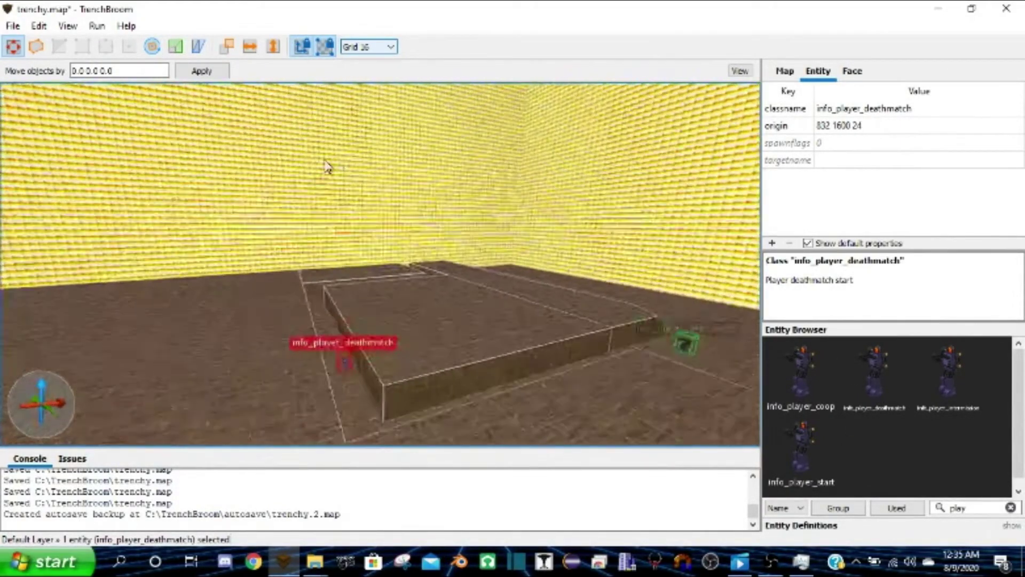
pyautogui.click(155, 50)
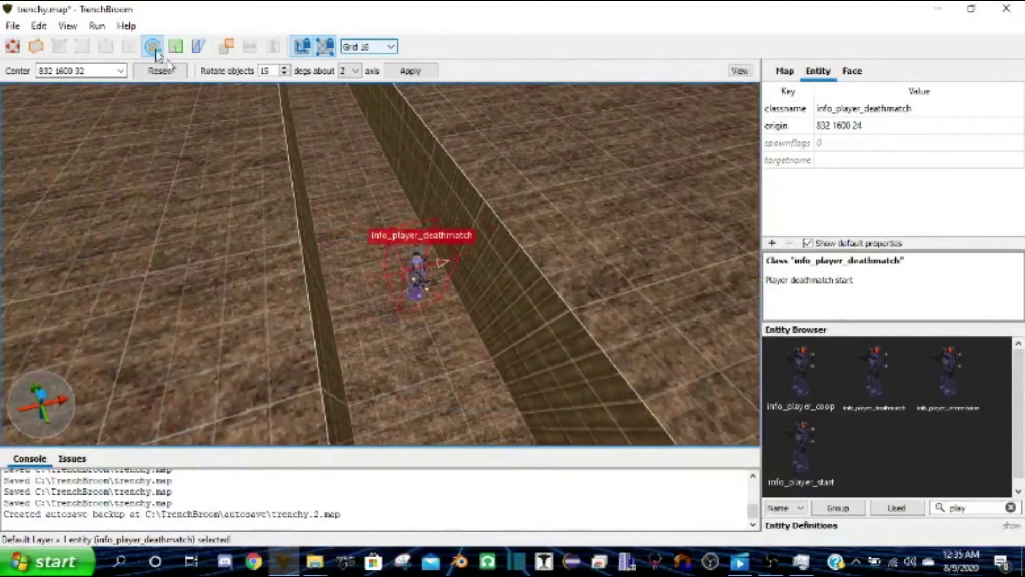
pyautogui.moveTo(425, 324); pyautogui.dragTo(338, 279)
# Place an info_player_deathmatch beside the block's corner at origin 832 256 24 and shift it along the trench floor
pyautogui.moveTo(337, 279); pyautogui.dragTo(560, 262, button='right')
pyautogui.scroll(2, 561, 261)
pyautogui.moveTo(874, 373); pyautogui.dragTo(404, 351)
pyautogui.click(152, 48)
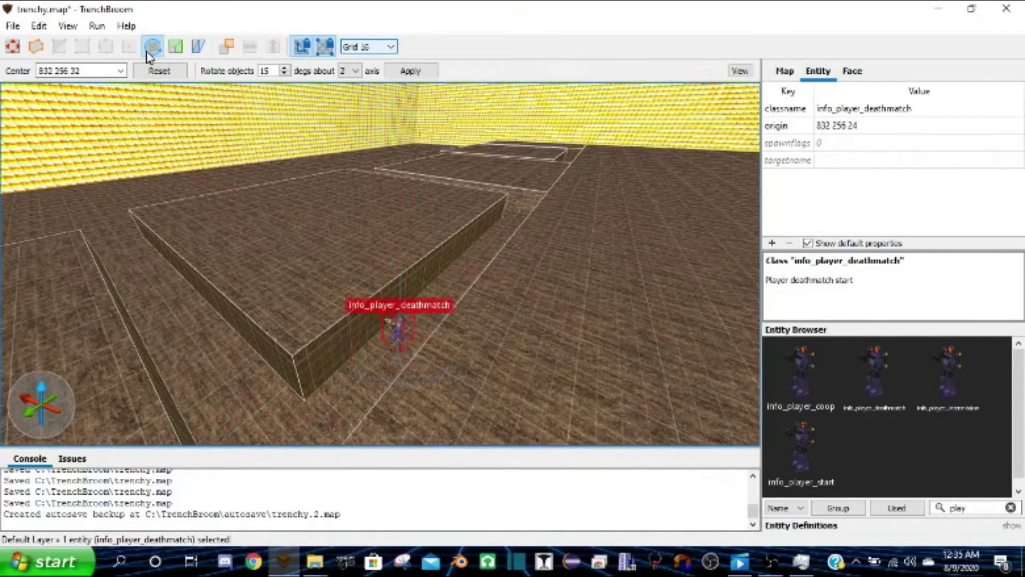
pyautogui.click(13, 46)
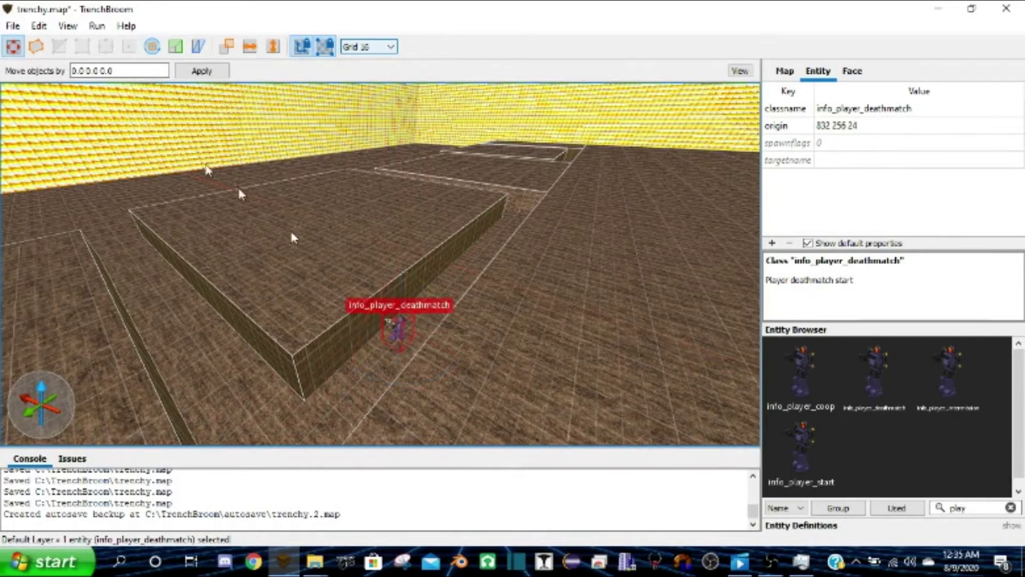
pyautogui.moveTo(419, 342); pyautogui.dragTo(260, 436)
# Place an info_player_deathmatch at the trench corner at origin 832 -432 24 and rotate it to angle 90
pyautogui.moveTo(265, 422); pyautogui.dragTo(773, 350, button='right')
pyautogui.moveTo(889, 373); pyautogui.dragTo(329, 311)
pyautogui.click(152, 48)
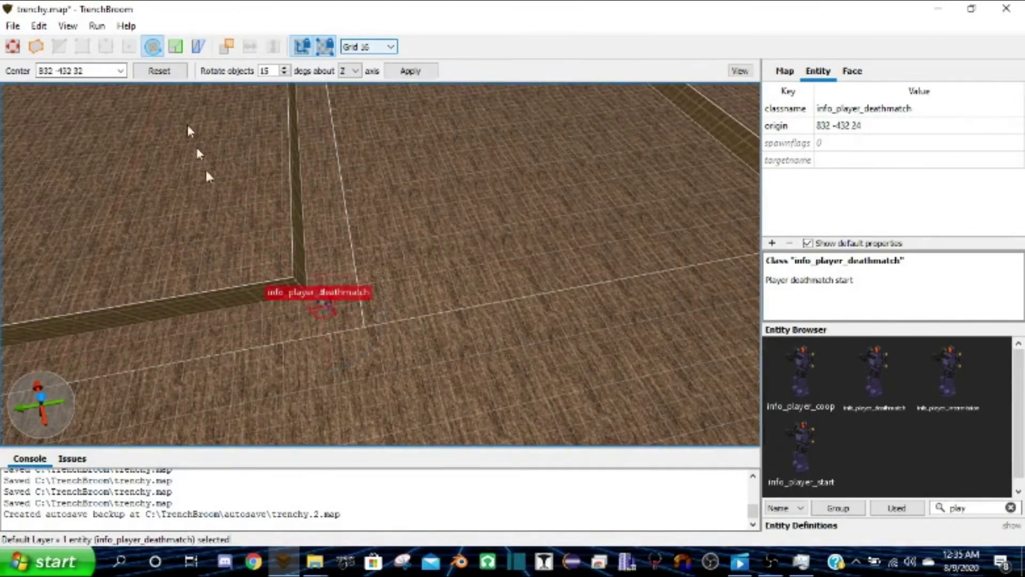
pyautogui.moveTo(383, 332); pyautogui.dragTo(383, 213)
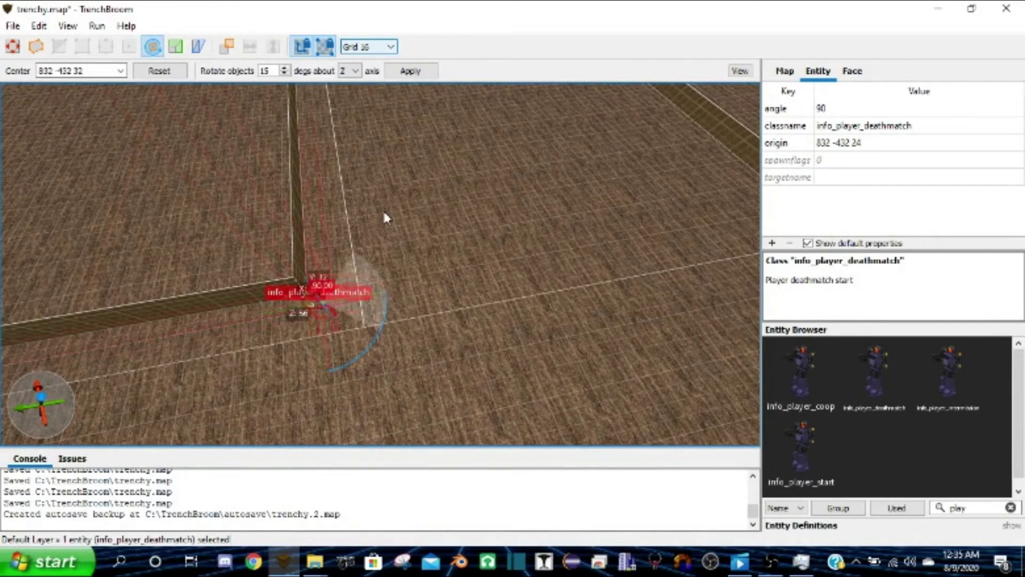
# Leave the rotation and save the map
pyautogui.click(13, 48)
pyautogui.click(12, 26)
pyautogui.click(32, 105)
# Try to rotate the info_player_start at the trench opening to angle 255
pyautogui.moveTo(337, 222); pyautogui.dragTo(405, 284, button='right')
pyautogui.click(377, 266)
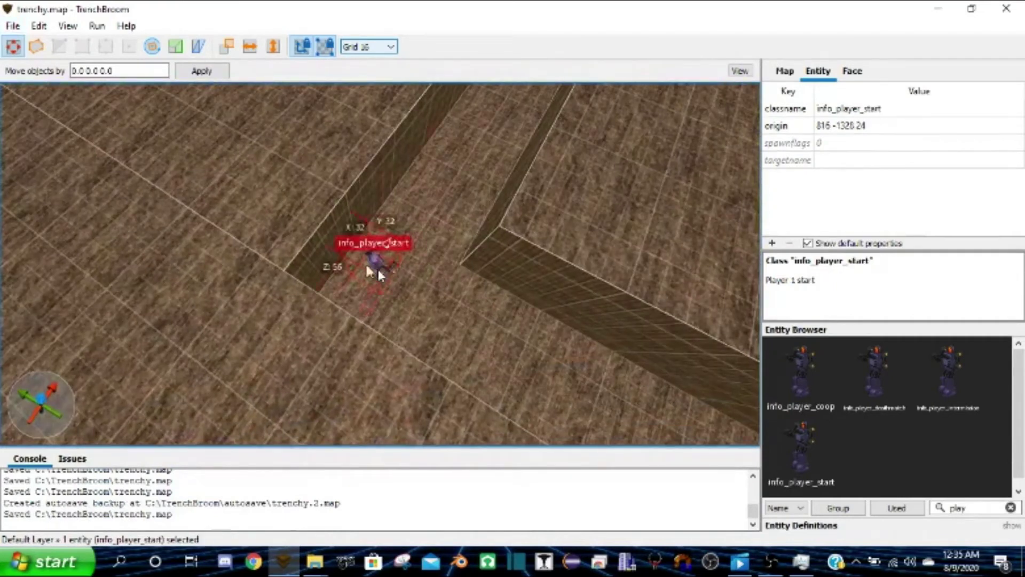
pyautogui.click(152, 47)
pyautogui.moveTo(413, 307); pyautogui.dragTo(342, 340)
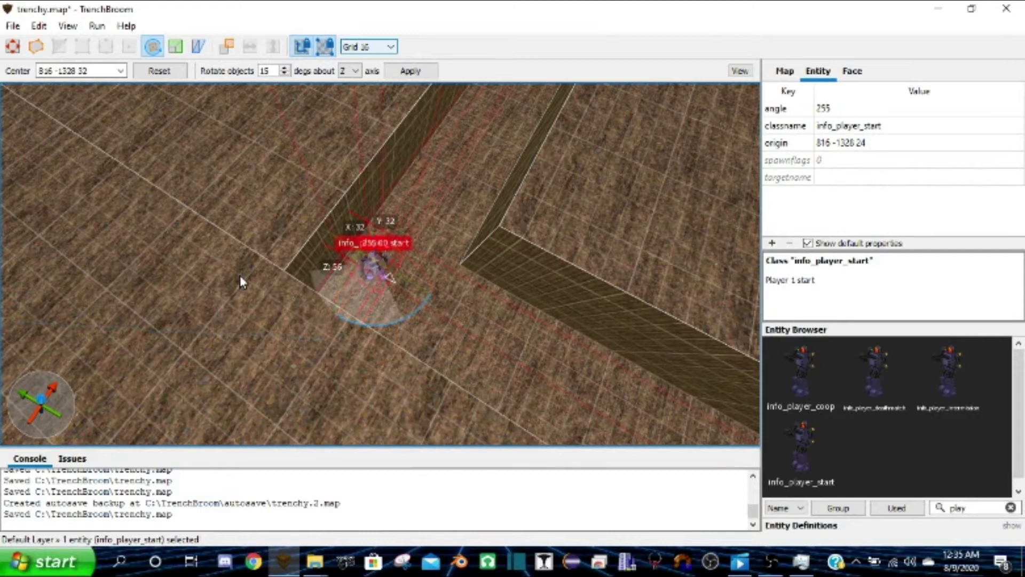
pyautogui.hotkey('ctrl', 'z')
# Place an info_player_deathmatch in the trench at origin 816 -2112 24
pyautogui.moveTo(158, 245); pyautogui.dragTo(888, 355, button='right')
pyautogui.moveTo(888, 355); pyautogui.dragTo(381, 292)
pyautogui.click(153, 47)
pyautogui.keyDown('alt'); pyautogui.moveTo(378, 288); pyautogui.dragTo(291, 306, button='right'); pyautogui.keyUp('alt')
pyautogui.scroll(5, 255, 310)
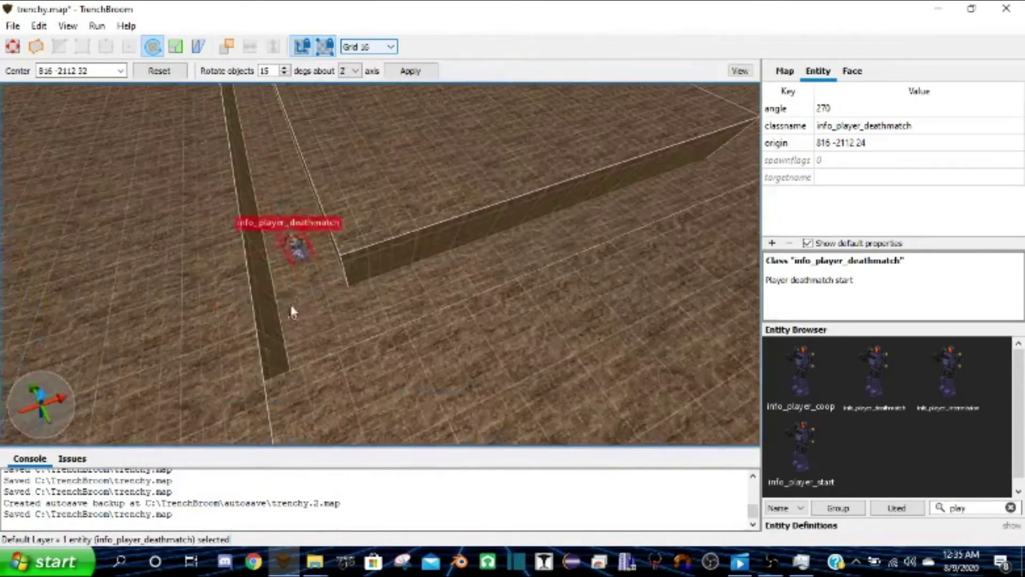
pyautogui.moveTo(344, 268); pyautogui.dragTo(212, 307)
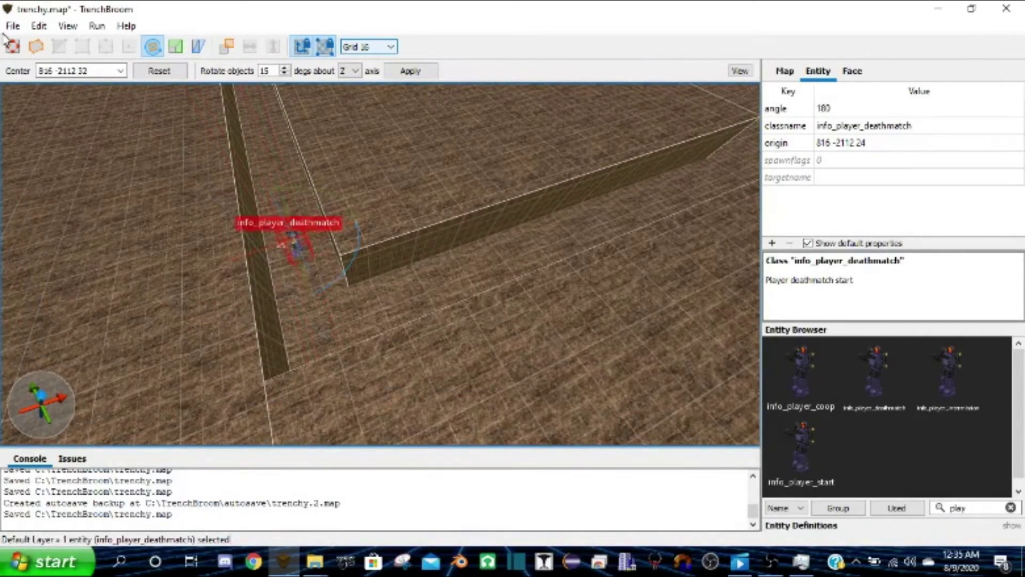
pyautogui.click(13, 48)
pyautogui.moveTo(296, 251); pyautogui.dragTo(526, 249)
# Try to change the ending of the selected deathmatch start's classname to ctf
pyautogui.doubleClick(837, 128)
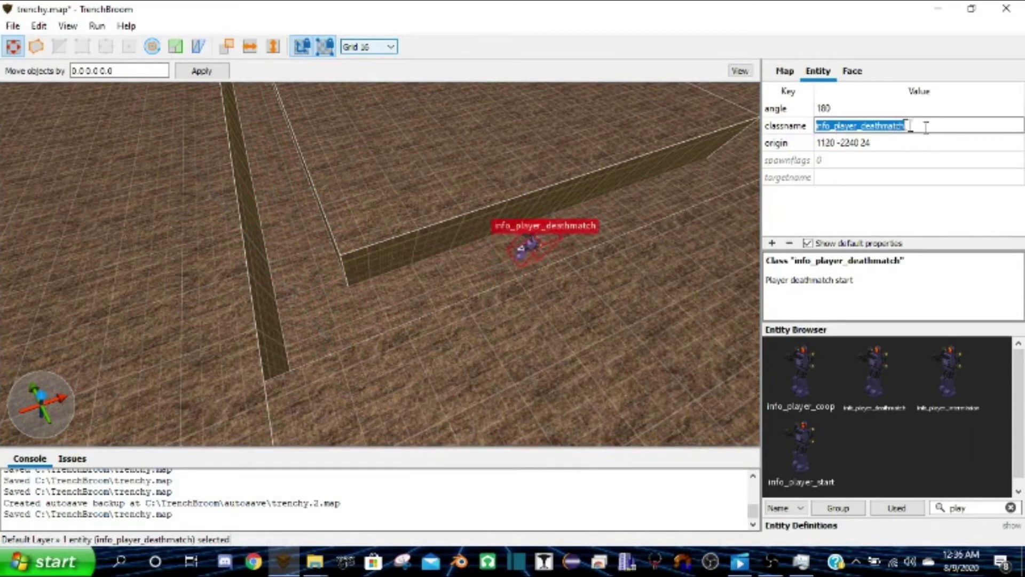
pyautogui.moveTo(504, 165); pyautogui.dragTo(551, 152, button='right')
pyautogui.click(887, 140)
pyautogui.doubleClick(911, 126)
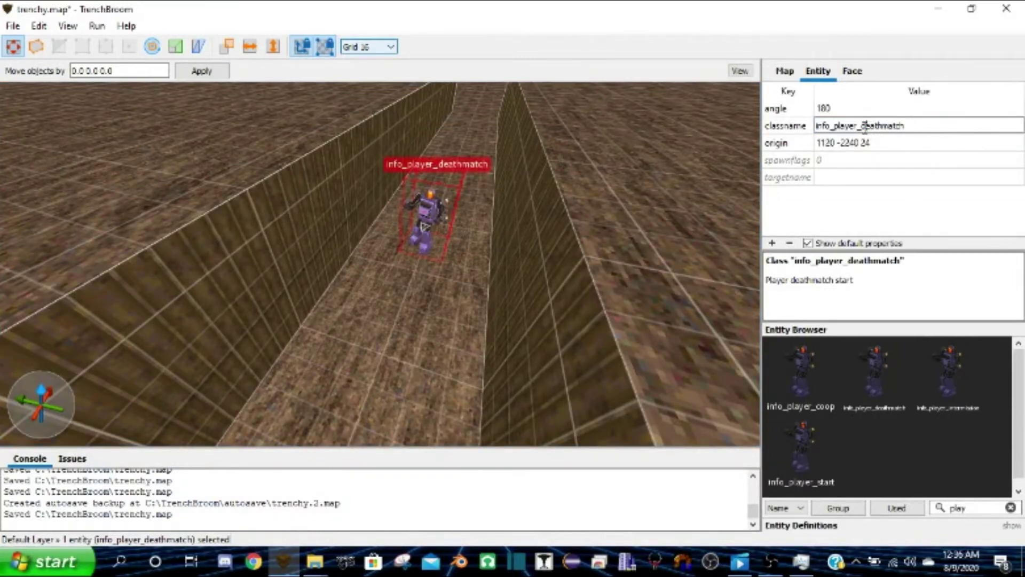
pyautogui.write('ctf')
pyautogui.hotkey('ctrl', 'z')
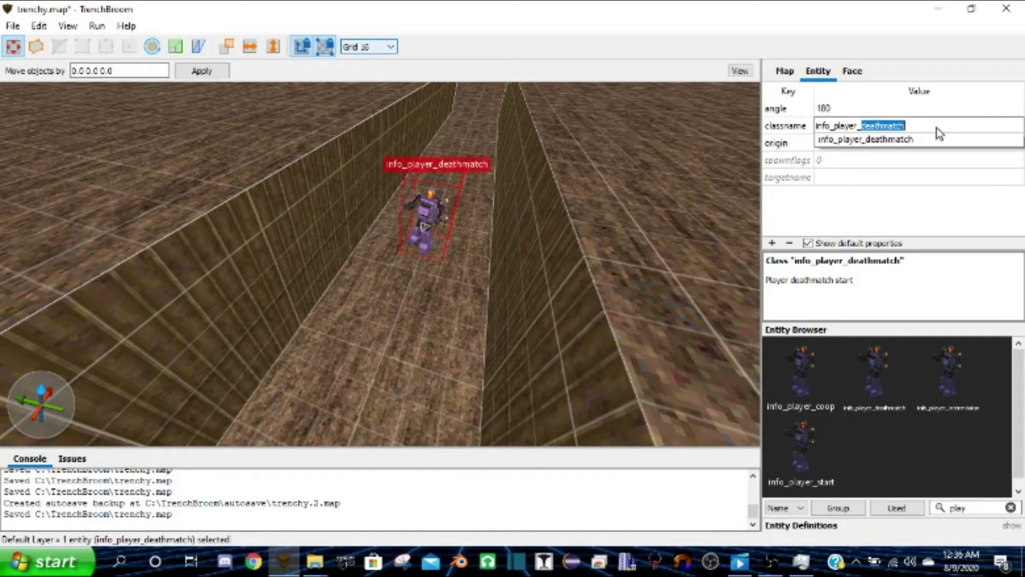
pyautogui.scroll(-5, 534, 234)
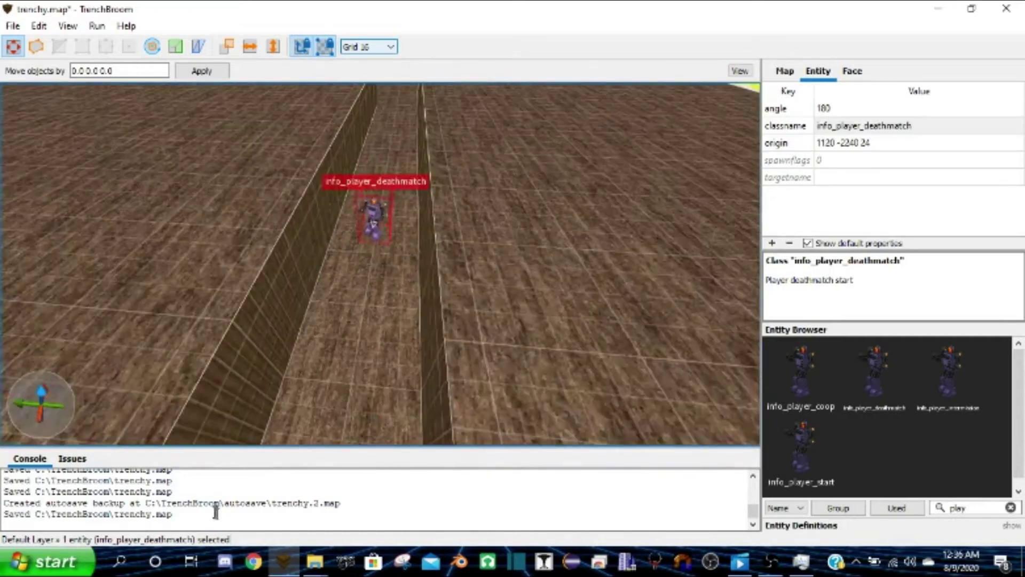
# Check the tfq Lazarus documentation folder in File Explorer and switch back to TrenchBroom
pyautogui.moveTo(318, 569)
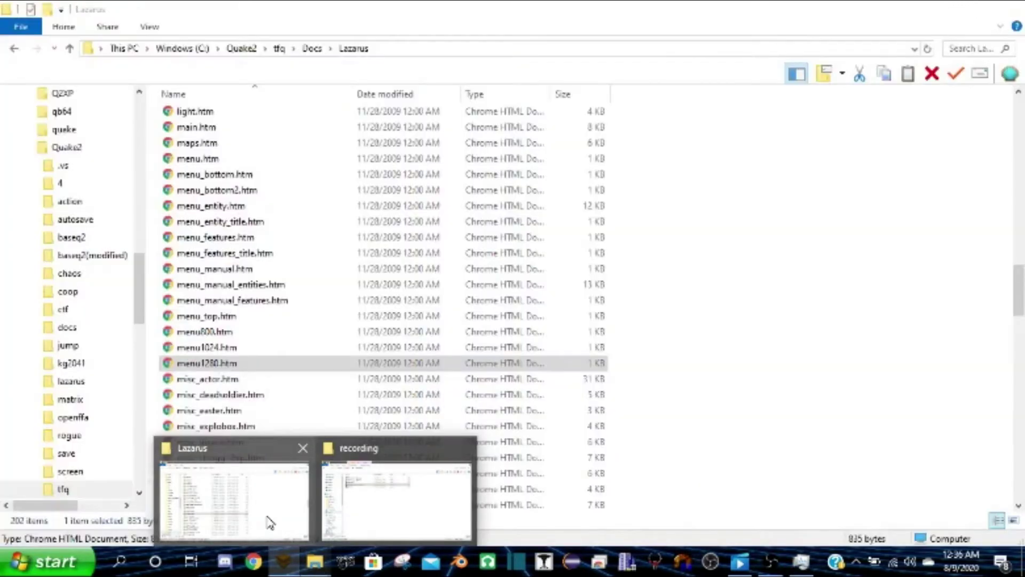
pyautogui.click(270, 523)
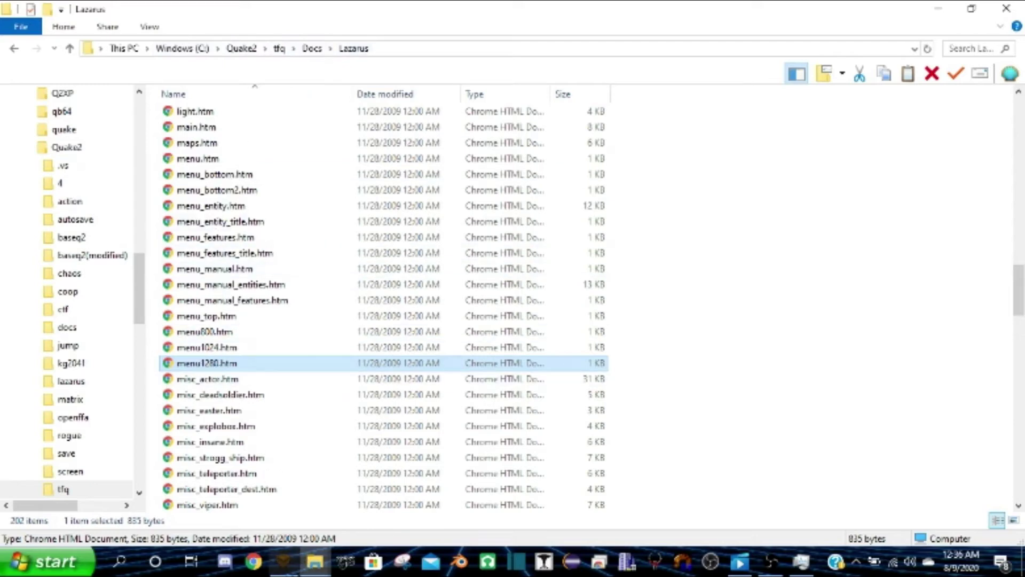
pyautogui.click(284, 561)
# Filter the entities by "a", place an ammo_bullets in the trench at origin 800 64 16, and adjust its position
pyautogui.moveTo(360, 274); pyautogui.dragTo(582, 347, button='right')
pyautogui.press('w')
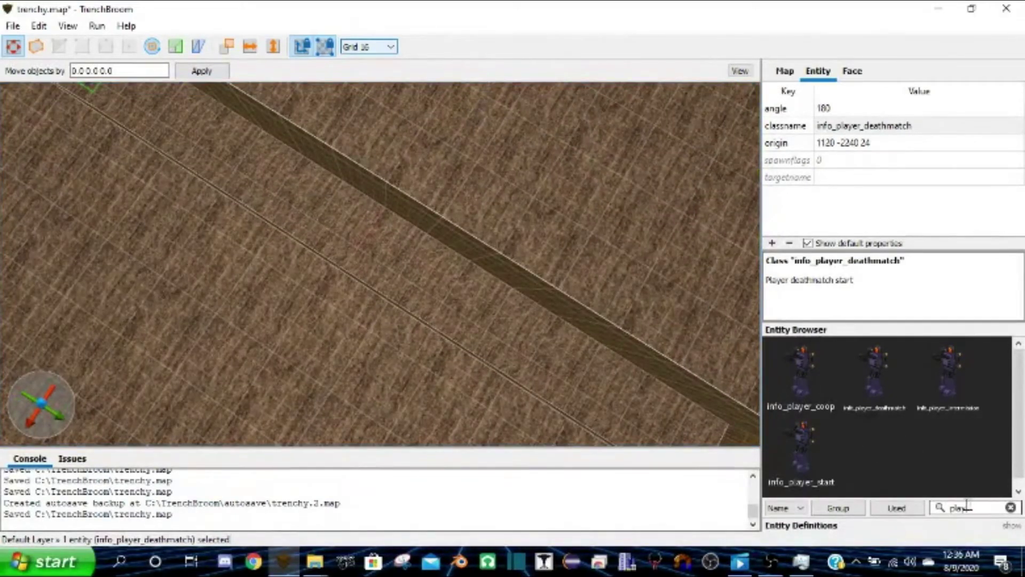
pyautogui.moveTo(968, 506); pyautogui.dragTo(935, 505)
pyautogui.write('a')
pyautogui.moveTo(808, 377); pyautogui.dragTo(406, 263)
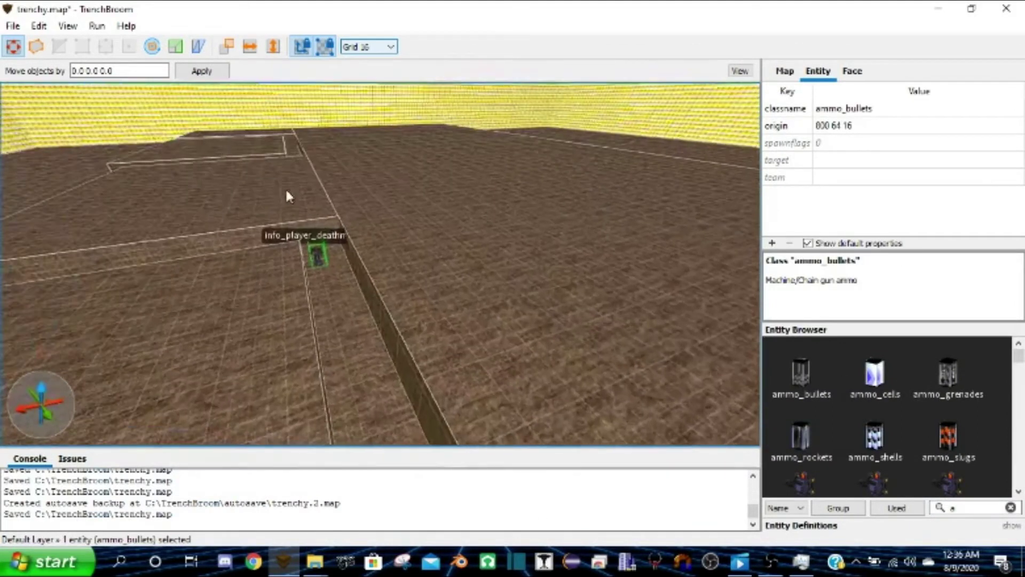
pyautogui.moveTo(286, 191); pyautogui.dragTo(382, 260, button='right')
pyautogui.moveTo(418, 275); pyautogui.dragTo(421, 306)
# Place two more ammo_bullets along the same trench at origins 816 -80 16 and 816 192 16
pyautogui.keyDown('alt'); pyautogui.moveTo(421, 306); pyautogui.dragTo(684, 349, button='right'); pyautogui.keyUp('alt')
pyautogui.moveTo(812, 374); pyautogui.dragTo(252, 279)
pyautogui.keyDown('alt'); pyautogui.moveTo(251, 279); pyautogui.dragTo(614, 327, button='right'); pyautogui.keyUp('alt')
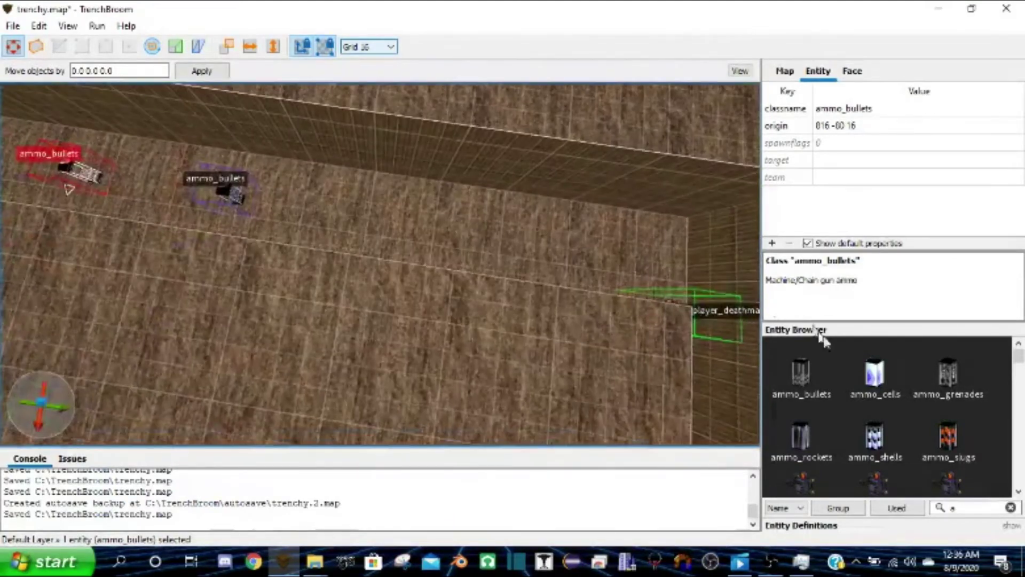
pyautogui.moveTo(804, 366); pyautogui.dragTo(365, 237)
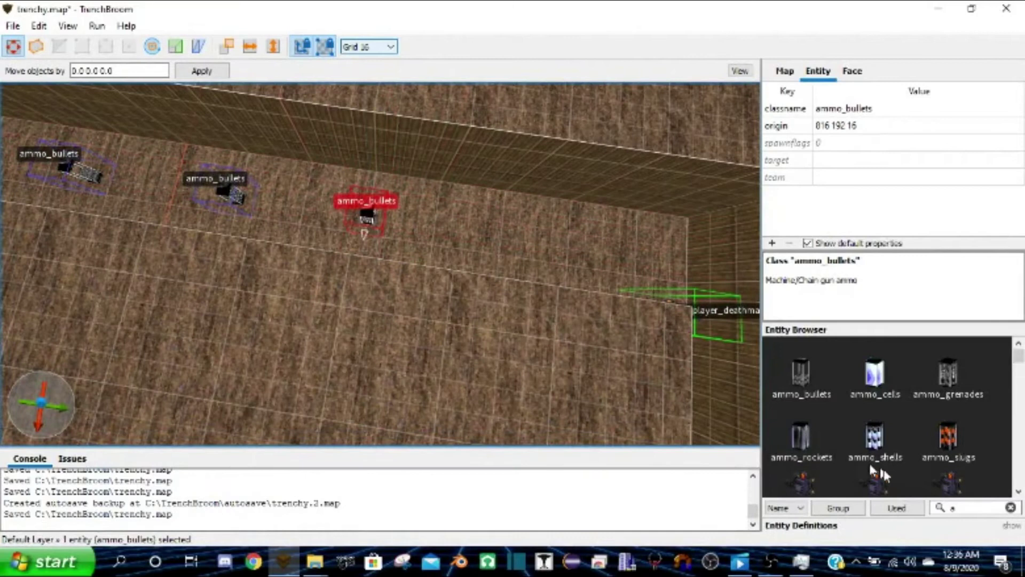
# Clear the entity filter and place a weapon_chaingun in the trench in line with the ammo_bullets
pyautogui.click(1013, 507)
pyautogui.scroll(-10, 927, 396)
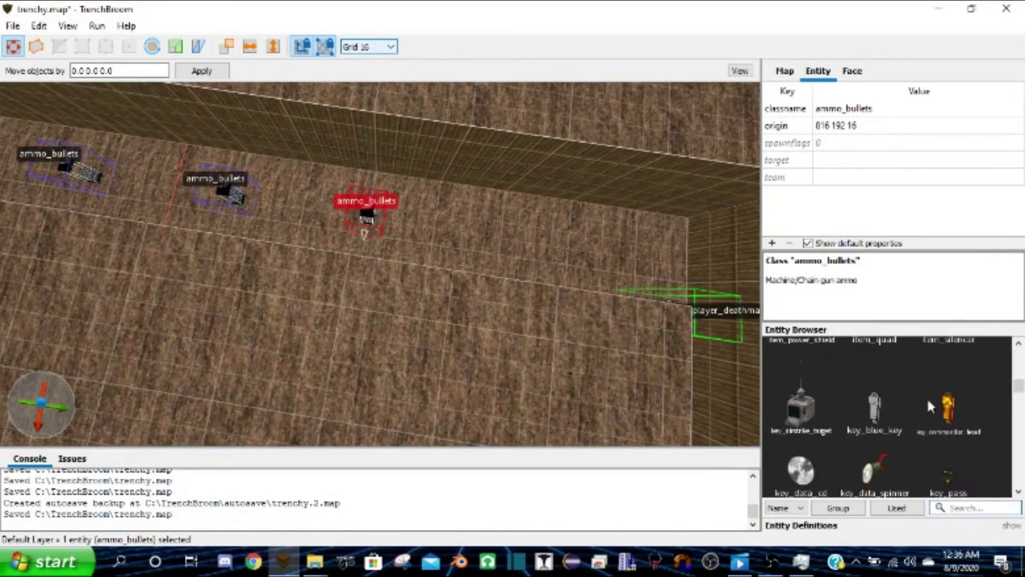
pyautogui.scroll(-15, 925, 399)
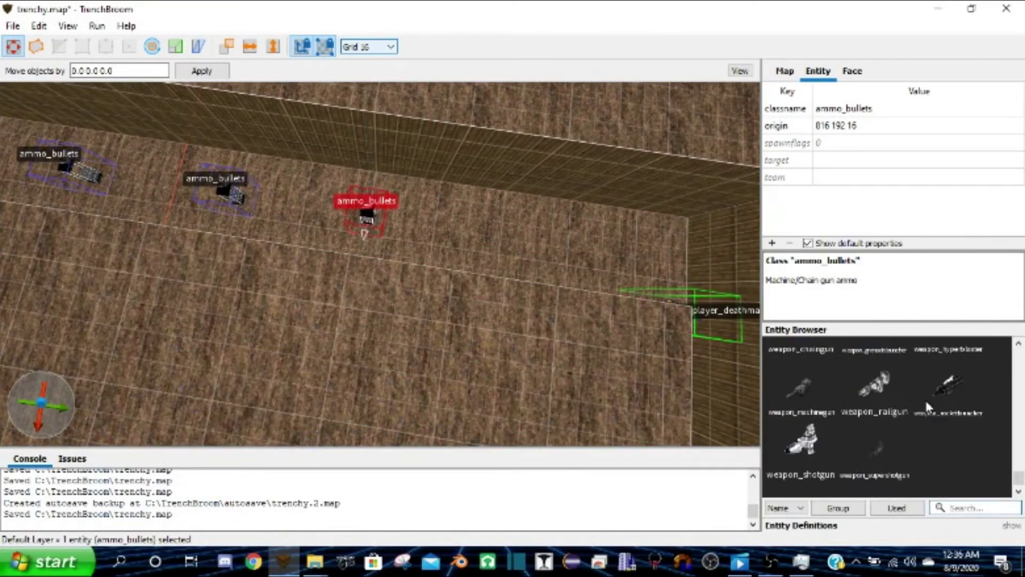
pyautogui.moveTo(810, 413); pyautogui.dragTo(468, 244)
# Select the weapon_chaingun and the three ammo_bullets in the trench together
pyautogui.moveTo(468, 244); pyautogui.dragTo(395, 232, button='right')
pyautogui.keyDown('ctrl'); pyautogui.click(425, 206); pyautogui.keyUp('ctrl')
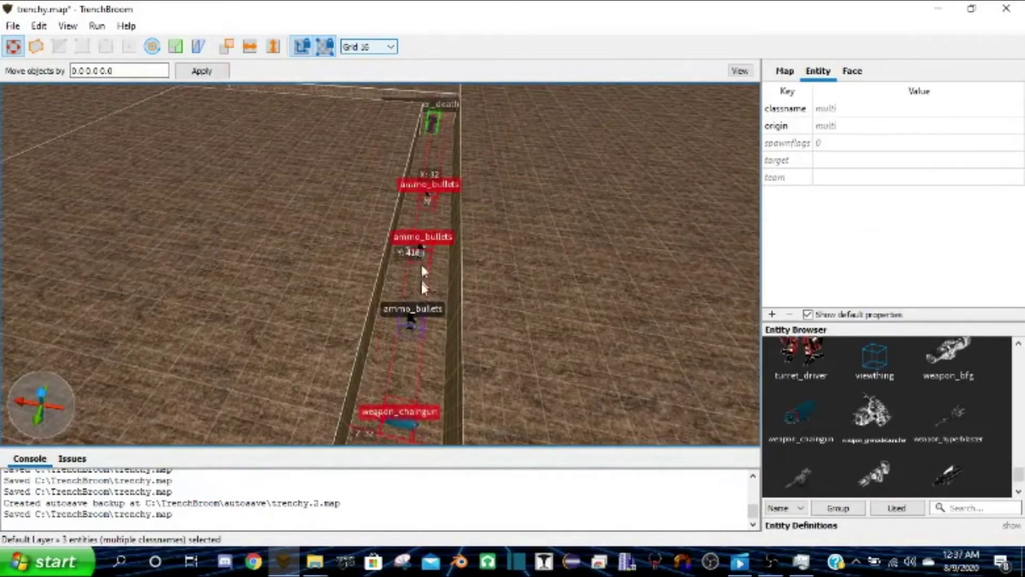
pyautogui.moveTo(424, 278); pyautogui.dragTo(339, 288, button='right')
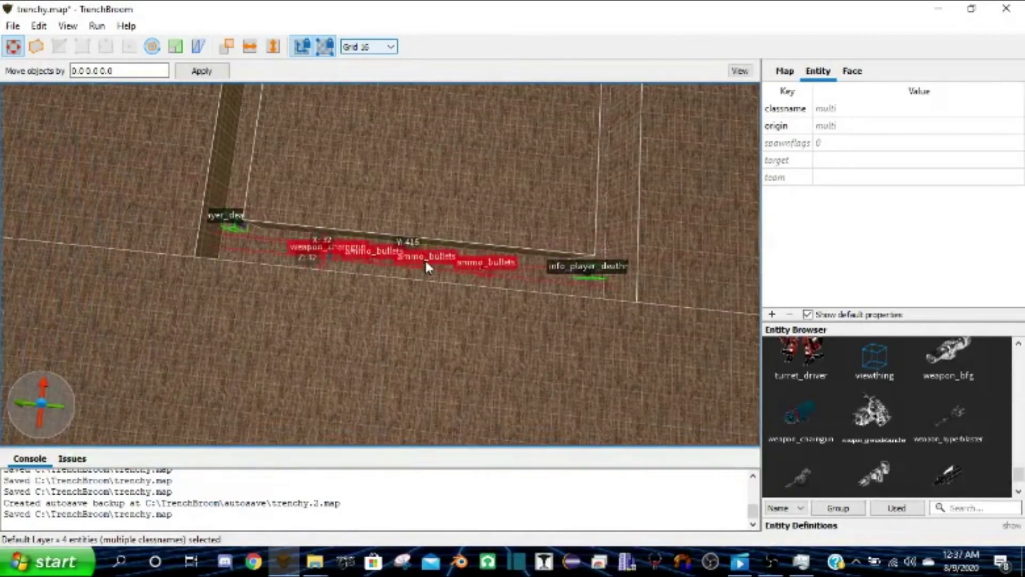
pyautogui.moveTo(431, 265)
pyautogui.mouseDown(button='right')
pyautogui.moveTo(441, 243)
pyautogui.moveTo(286, 229)
pyautogui.moveTo(149, 240)
pyautogui.moveTo(196, 159)
pyautogui.mouseUp(button='right')
# Clear the selection of the far block and look along the trenches for the grate brush
pyautogui.click(437, 241)
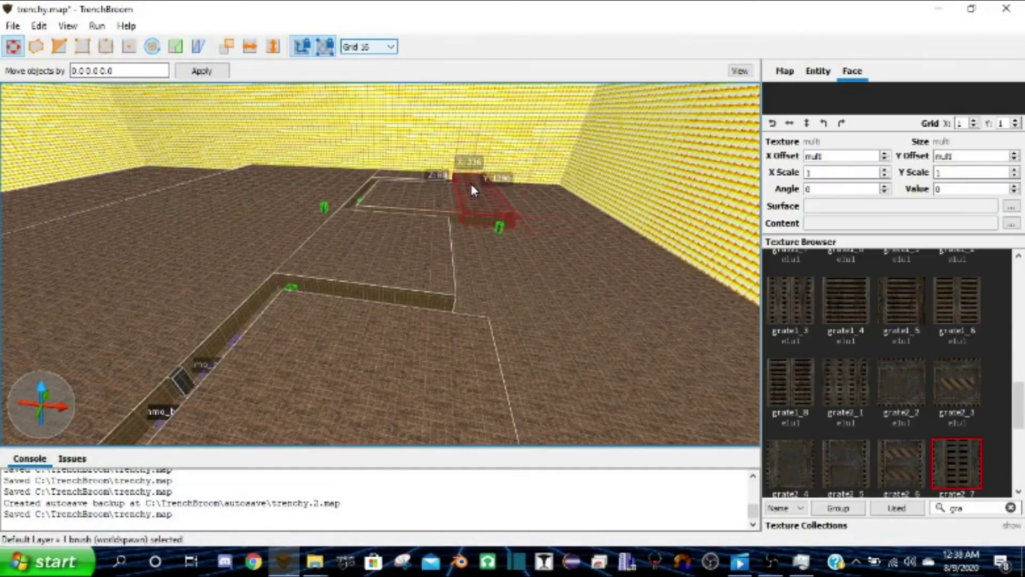
pyautogui.press('Escape')
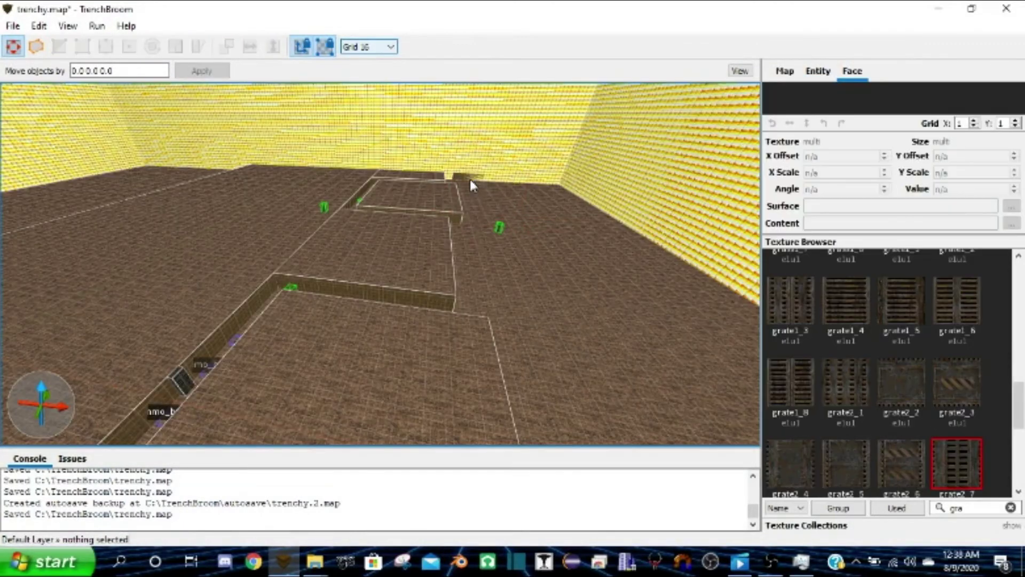
pyautogui.click(457, 178)
pyautogui.moveTo(465, 167)
pyautogui.mouseDown(button='right')
pyautogui.moveTo(370, 215)
pyautogui.moveTo(337, 219)
pyautogui.moveTo(297, 193)
pyautogui.moveTo(331, 211)
pyautogui.moveTo(361, 187)
pyautogui.moveTo(393, 223)
pyautogui.moveTo(445, 216)
pyautogui.mouseUp(button='right')
pyautogui.press('w')
pyautogui.press('s')
pyautogui.click(358, 198)
pyautogui.press('w')
pyautogui.press('s')
pyautogui.keyDown('shift'); pyautogui.click(389, 213); pyautogui.keyUp('shift')
# Select the grate2_7 brush against the trench wall and enable its ladder content flag
pyautogui.click(431, 227)
pyautogui.keyDown('alt'); pyautogui.moveTo(441, 251); pyautogui.dragTo(366, 244, button='right'); pyautogui.keyUp('alt')
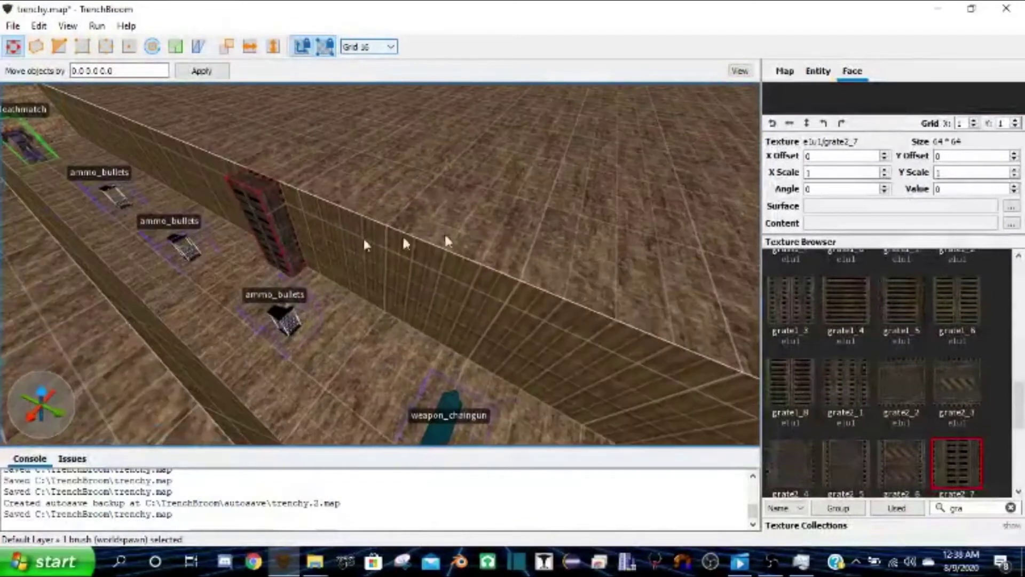
pyautogui.click(1011, 206)
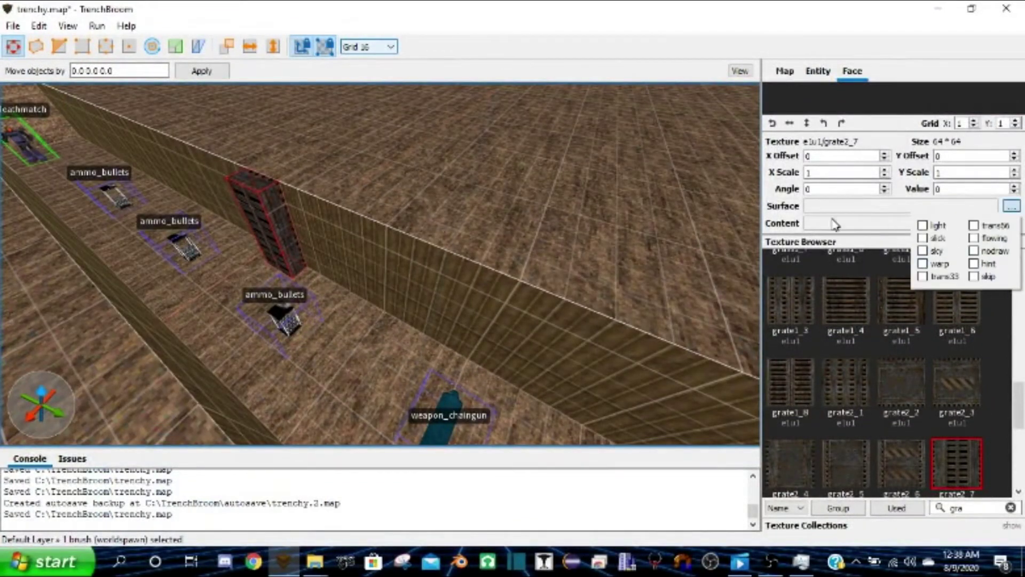
pyautogui.click(786, 229)
pyautogui.click(1011, 224)
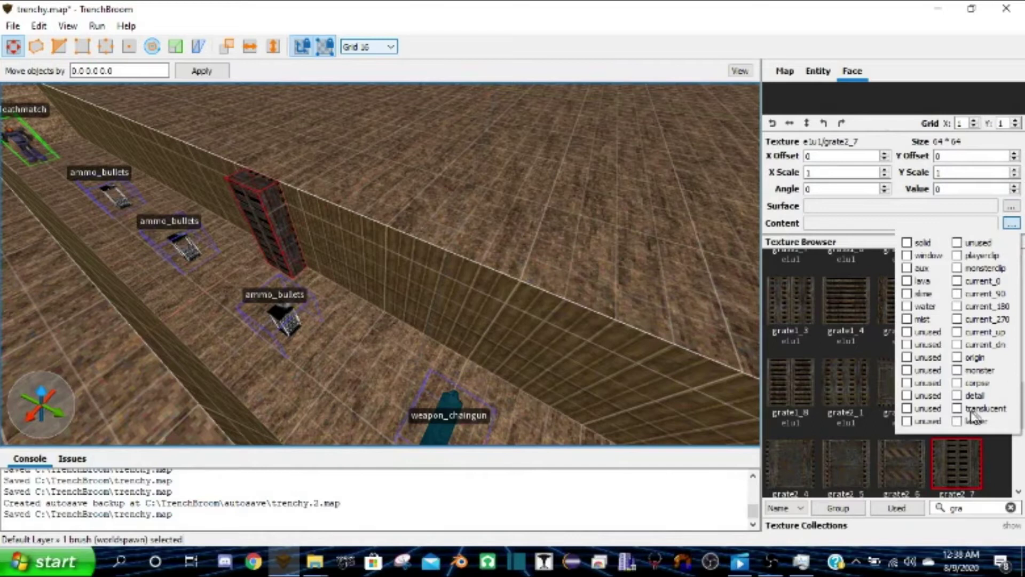
pyautogui.click(957, 422)
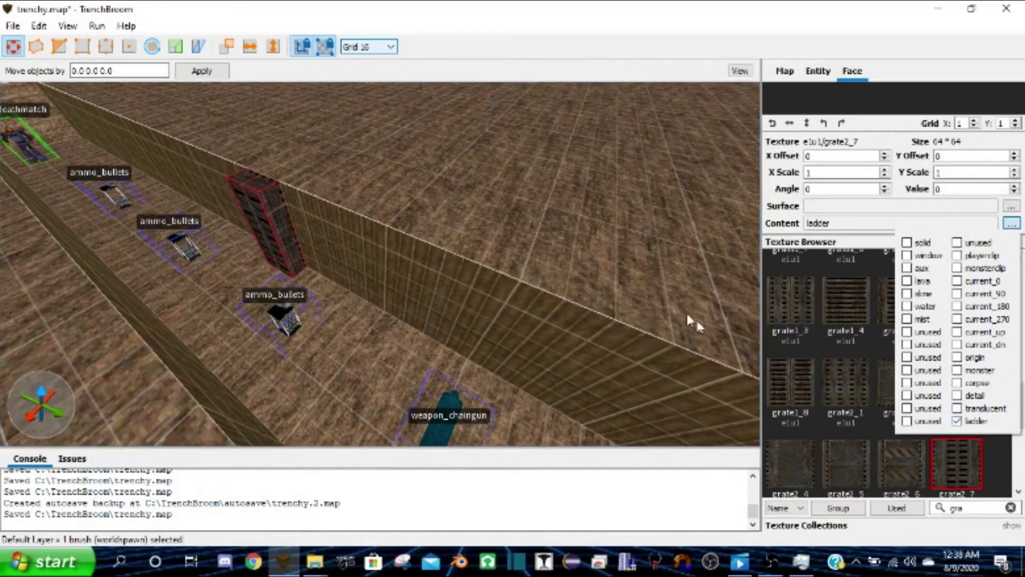
pyautogui.moveTo(607, 235)
pyautogui.mouseDown(button='right')
pyautogui.moveTo(614, 222)
pyautogui.moveTo(640, 234)
pyautogui.mouseUp(button='right')
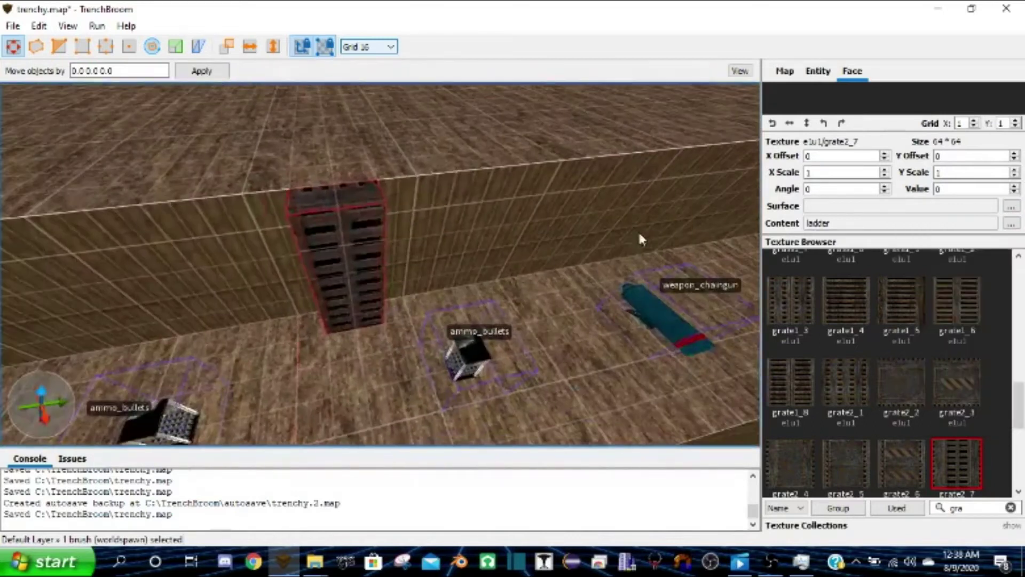
pyautogui.moveTo(473, 324); pyautogui.dragTo(519, 292, button='right')
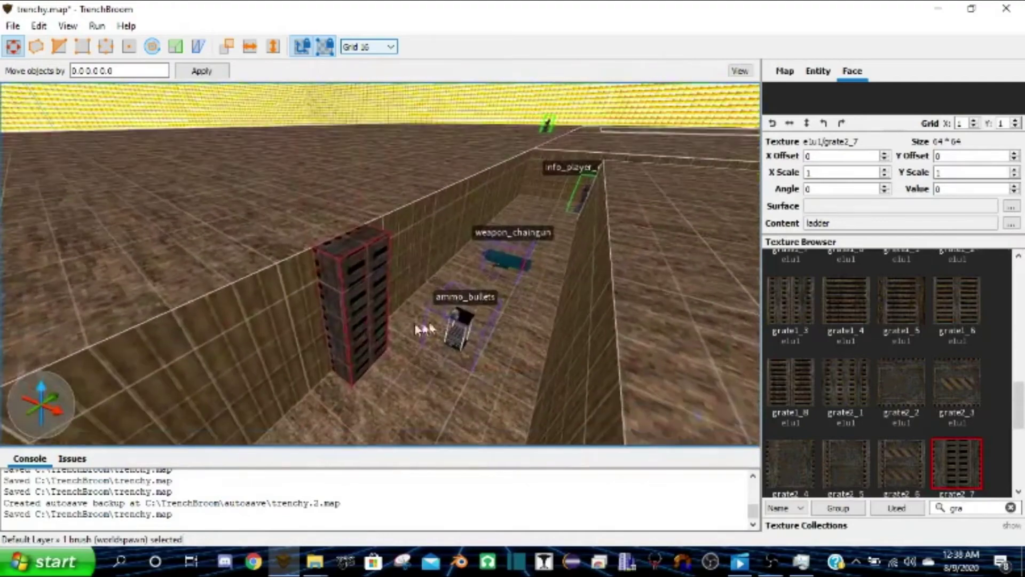
pyautogui.moveTo(470, 236)
pyautogui.mouseDown(button='right')
pyautogui.moveTo(526, 190)
pyautogui.moveTo(506, 219)
pyautogui.moveTo(494, 214)
pyautogui.moveTo(408, 247)
pyautogui.mouseUp(button='right')
pyautogui.press('w')
pyautogui.press('d')
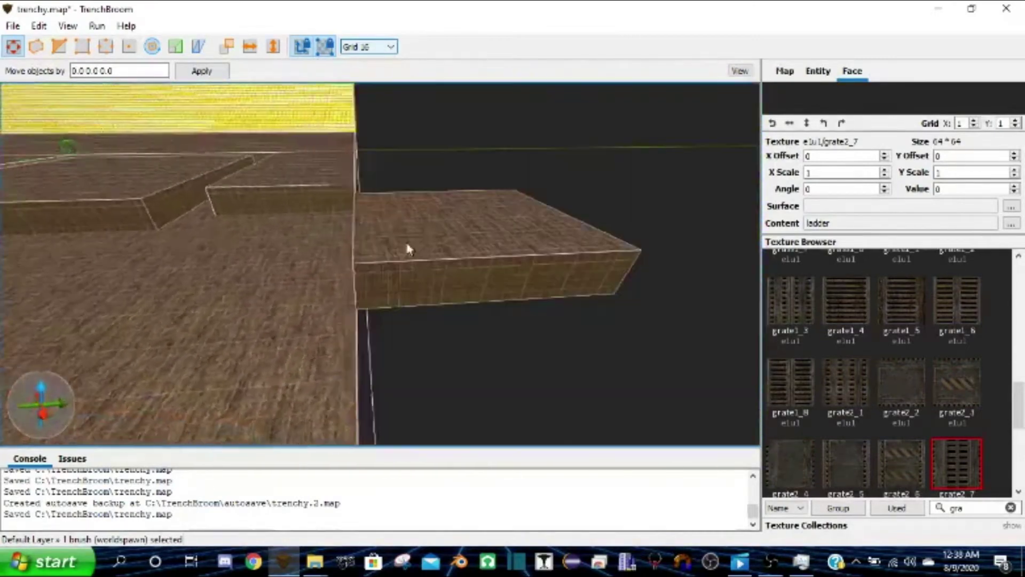
# Split the floor block that sticks out beyond the sky wall and delete its outer piece
pyautogui.click(398, 244)
pyautogui.press('a')
pyautogui.moveTo(389, 244)
pyautogui.keyDown('ctrl'); pyautogui.keyDown('shift'); pyautogui.mouseDown()
pyautogui.moveTo(289, 262)
pyautogui.moveTo(260, 280)
pyautogui.mouseUp(); pyautogui.keyUp('shift'); pyautogui.keyUp('ctrl')
pyautogui.press('d')
pyautogui.click(509, 234)
pyautogui.press('Delete')
# Select the floor block near the sky wall at the far end of the trench and resize it by moving its side faces
pyautogui.moveTo(503, 238)
pyautogui.mouseDown(button='right')
pyautogui.moveTo(387, 205)
pyautogui.moveTo(459, 207)
pyautogui.moveTo(406, 192)
pyautogui.moveTo(188, 234)
pyautogui.moveTo(271, 241)
pyautogui.mouseUp(button='right')
pyautogui.press('s')
pyautogui.press('w')
pyautogui.click(272, 243)
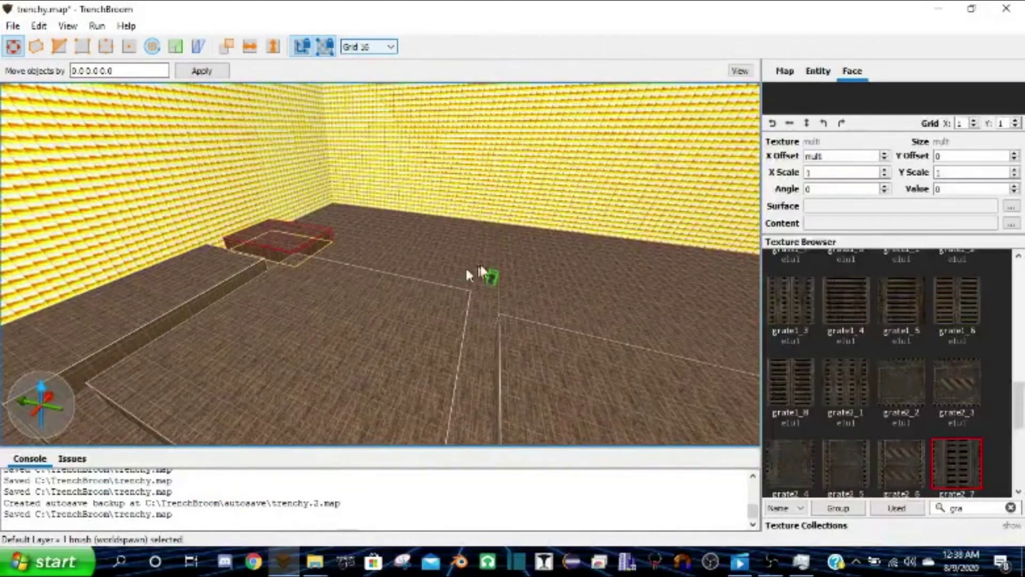
pyautogui.keyDown('shift'); pyautogui.moveTo(521, 283); pyautogui.dragTo(483, 278); pyautogui.keyUp('shift')
pyautogui.moveTo(272, 366); pyautogui.dragTo(587, 261, button='right')
pyautogui.keyDown('shift'); pyautogui.moveTo(588, 262); pyautogui.dragTo(757, 200); pyautogui.keyUp('shift')
pyautogui.moveTo(380, 240)
pyautogui.mouseDown(button='right')
pyautogui.moveTo(523, 235)
pyautogui.moveTo(497, 217)
pyautogui.moveTo(372, 294)
pyautogui.mouseUp(button='right')
pyautogui.moveTo(459, 221); pyautogui.dragTo(463, 239, button='right')
pyautogui.keyDown('shift'); pyautogui.moveTo(462, 239); pyautogui.dragTo(740, 254); pyautogui.keyUp('shift')
pyautogui.moveTo(342, 257); pyautogui.dragTo(915, 305, button='right')
# Replace the texture filter with "ca" to list the camo textures
pyautogui.scroll(10, 914, 304)
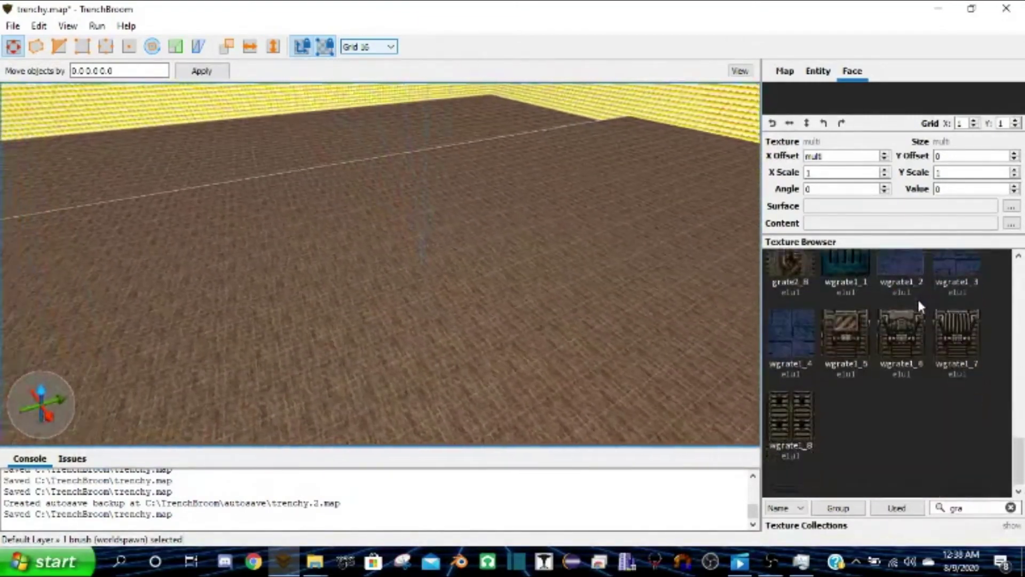
pyautogui.click(1011, 508)
pyautogui.write('ca')
pyautogui.moveTo(447, 233); pyautogui.dragTo(23, 12, button='right')
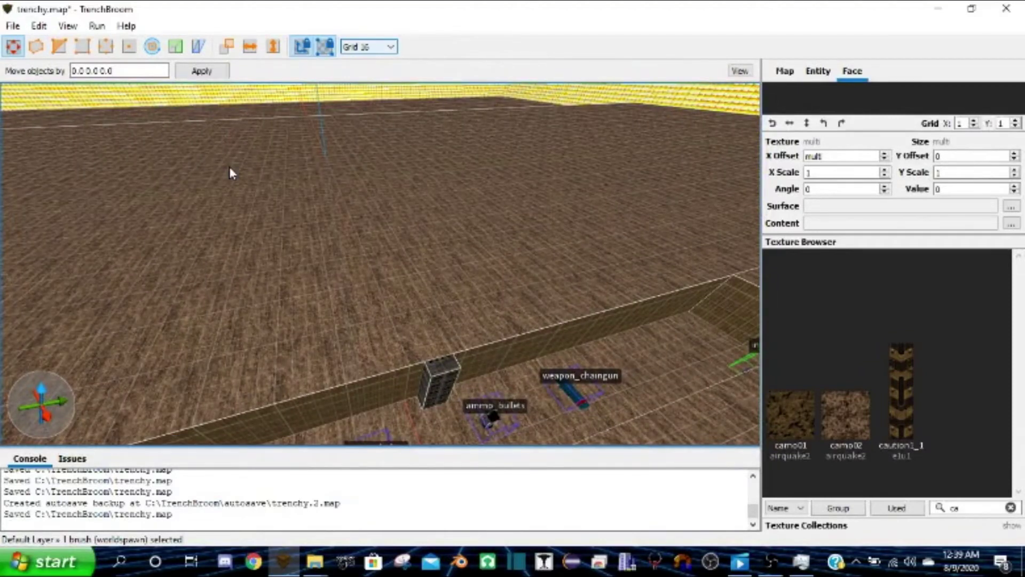
# Draw a brush 16 × 144 × 32 on the ground behind the trench edge near the ladder and texture it with camo02
pyautogui.press('Escape')
pyautogui.moveTo(229, 166)
pyautogui.mouseDown(button='right')
pyautogui.moveTo(352, 256)
pyautogui.moveTo(367, 293)
pyautogui.mouseUp(button='right')
pyautogui.moveTo(541, 328)
pyautogui.mouseDown()
pyautogui.moveTo(487, 321)
pyautogui.moveTo(483, 307)
pyautogui.moveTo(499, 297)
pyautogui.mouseUp()
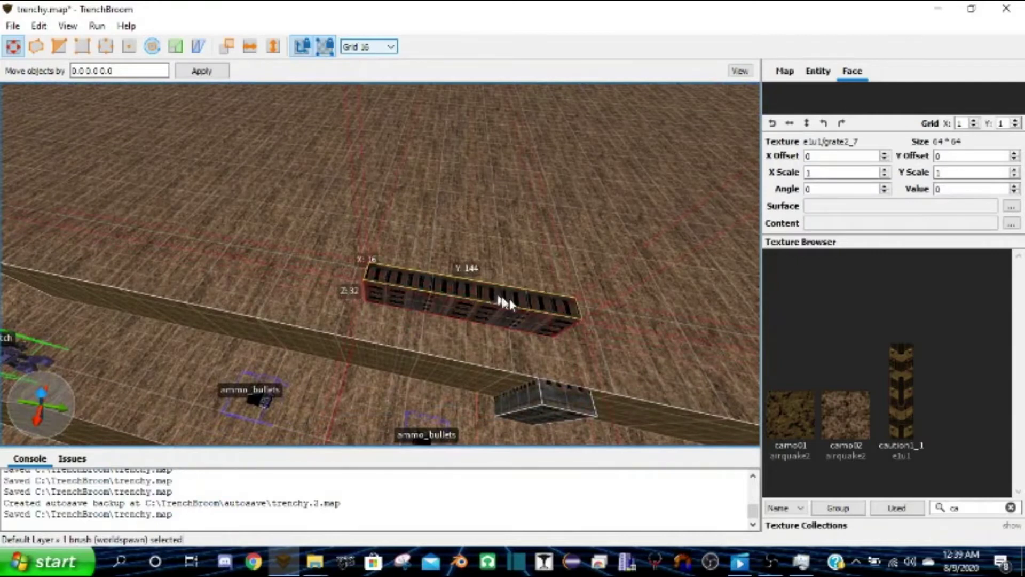
pyautogui.click(842, 422)
# Clip off the upper corner at one end of the camo02 block and save the map
pyautogui.scroll(5, 483, 347)
pyautogui.moveTo(483, 348)
pyautogui.mouseDown(button='right')
pyautogui.moveTo(522, 313)
pyautogui.moveTo(510, 299)
pyautogui.mouseUp(button='right')
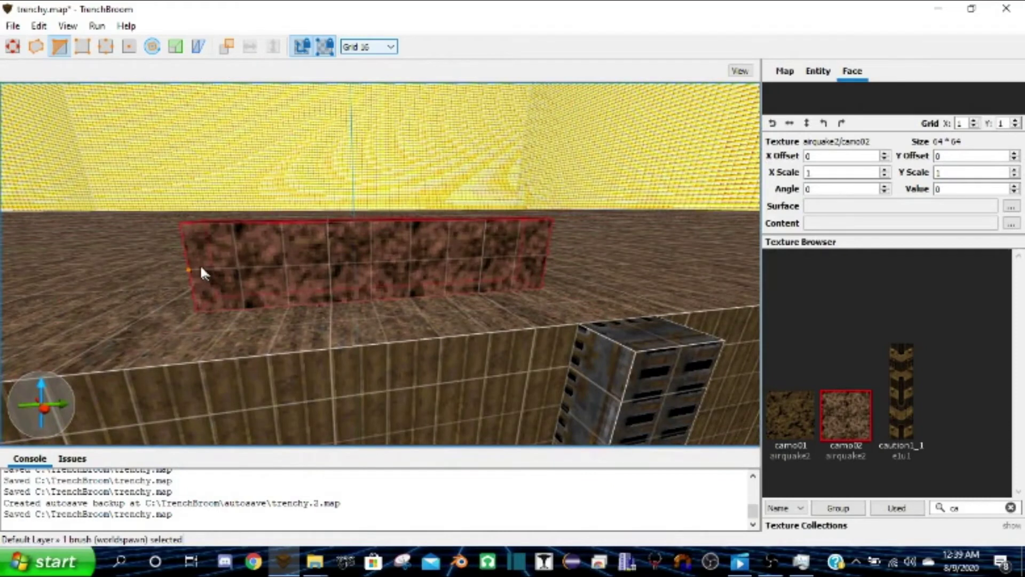
pyautogui.moveTo(393, 275); pyautogui.dragTo(412, 326, button='right')
pyautogui.scroll(-5, 412, 326)
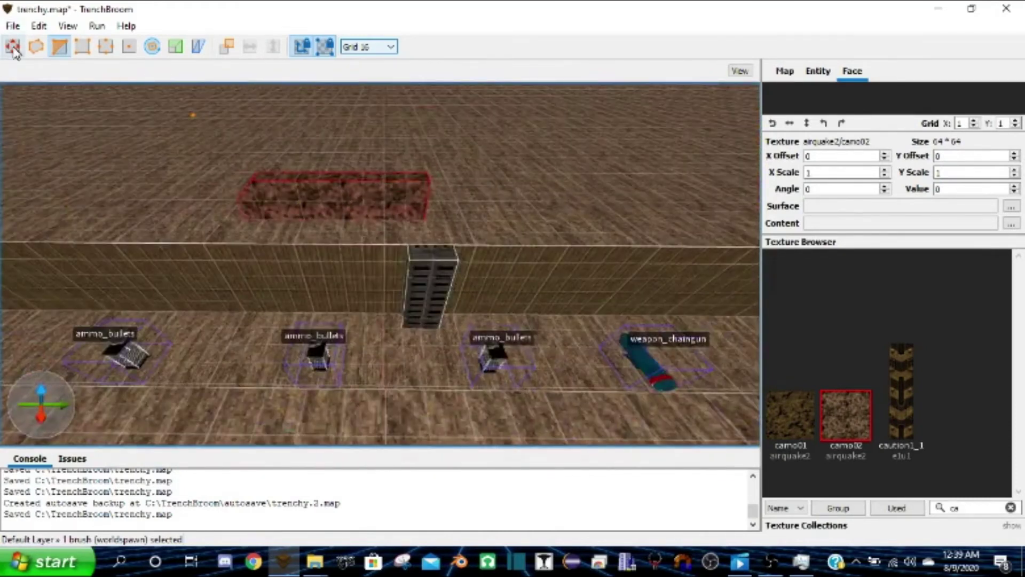
pyautogui.click(13, 26)
pyautogui.click(53, 101)
pyautogui.moveTo(251, 163); pyautogui.dragTo(346, 195, button='right')
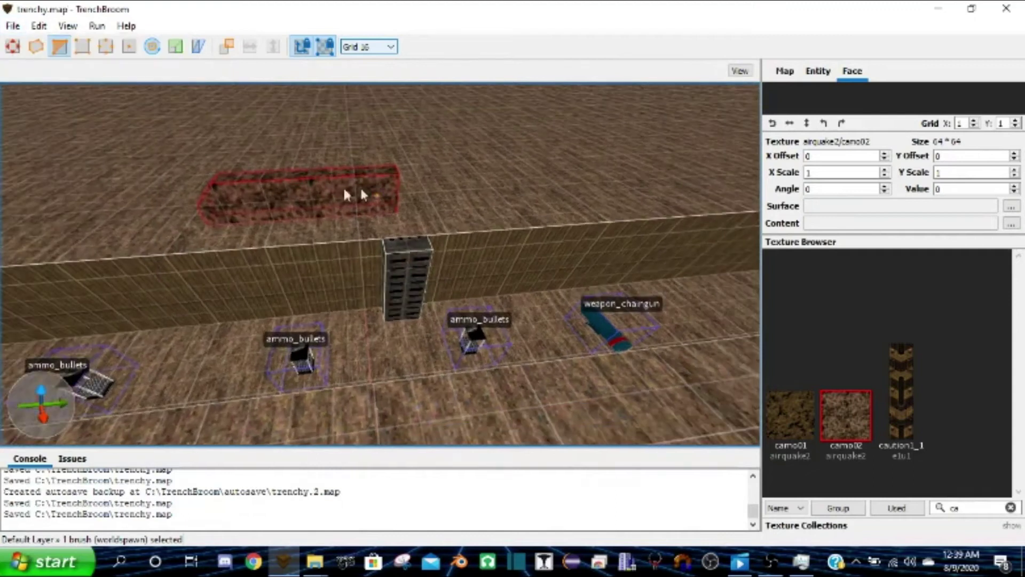
pyautogui.click(13, 46)
# Nudge the clipped camo02 block into position on the ground behind the trench edge
pyautogui.moveTo(435, 213)
pyautogui.mouseDown(button='right')
pyautogui.moveTo(412, 219)
pyautogui.moveTo(431, 181)
pyautogui.mouseUp(button='right')
pyautogui.scroll(3, 431, 181)
pyautogui.press('Right')
pyautogui.press('Left')
pyautogui.press('Left')
pyautogui.press('Right')
pyautogui.press('Right')
pyautogui.press('Left')
pyautogui.press('Left')
pyautogui.press('Left')
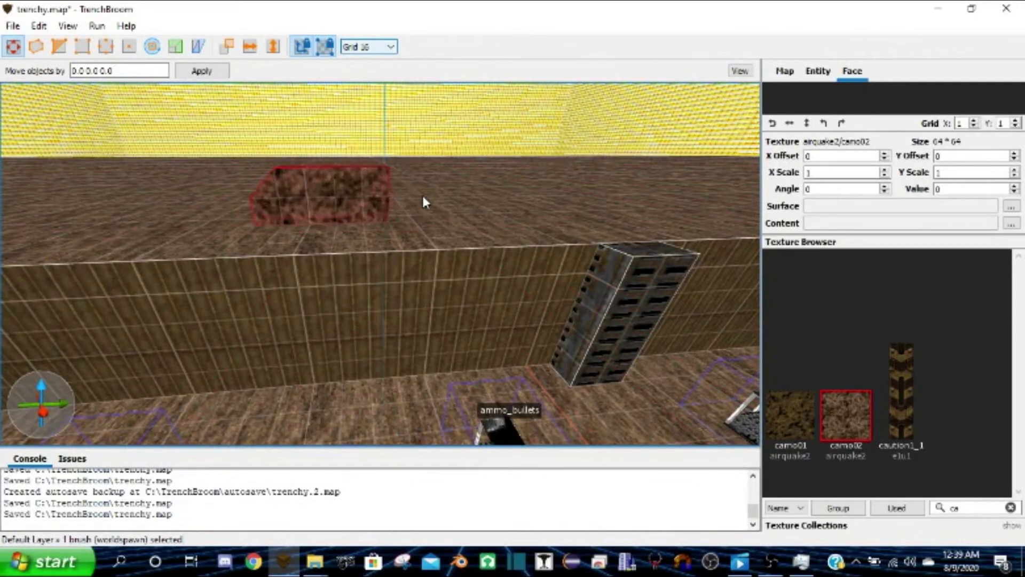
pyautogui.press('Left')
# Duplicate the clipped camo02 block and flip the copy horizontally so it forms the mirrored half alongside
pyautogui.click(251, 47)
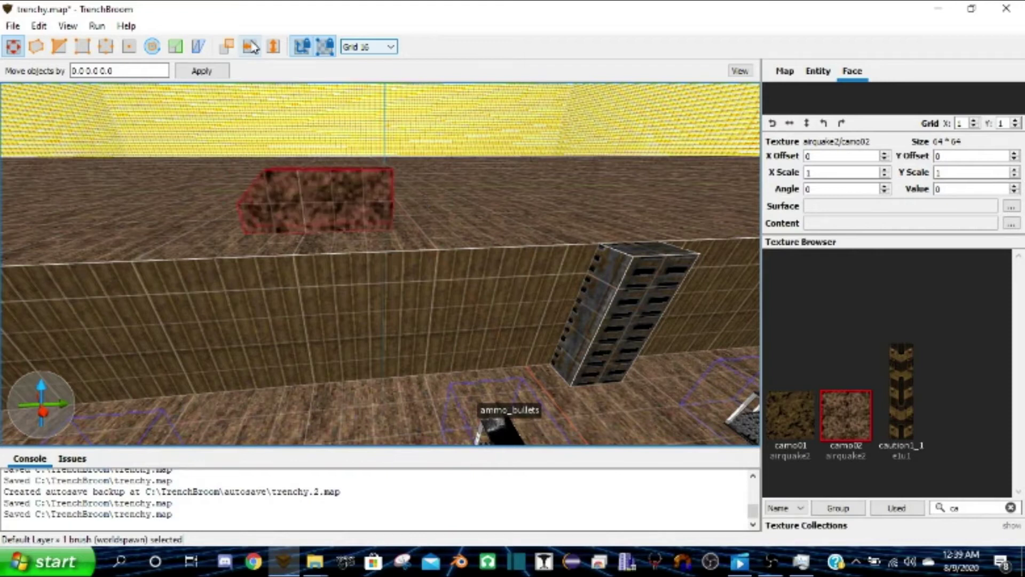
pyautogui.scroll(-4, 372, 155)
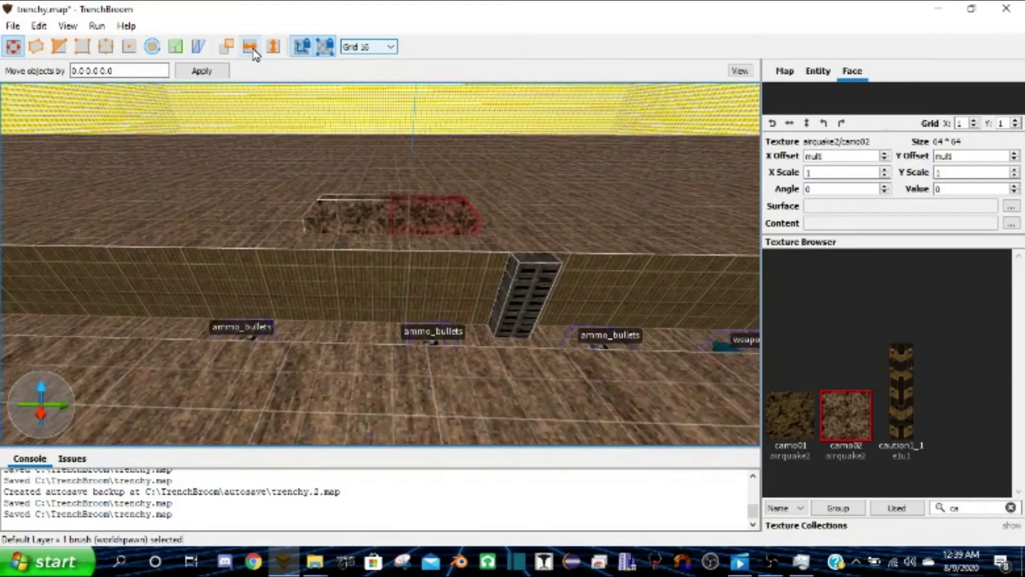
pyautogui.scroll(6, 322, 138)
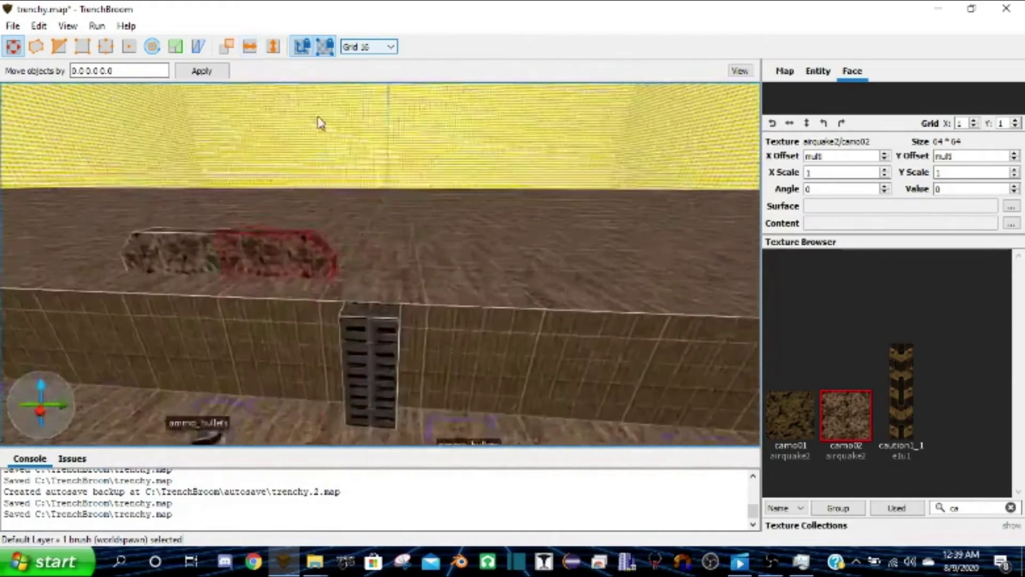
pyautogui.scroll(-5, 332, 155)
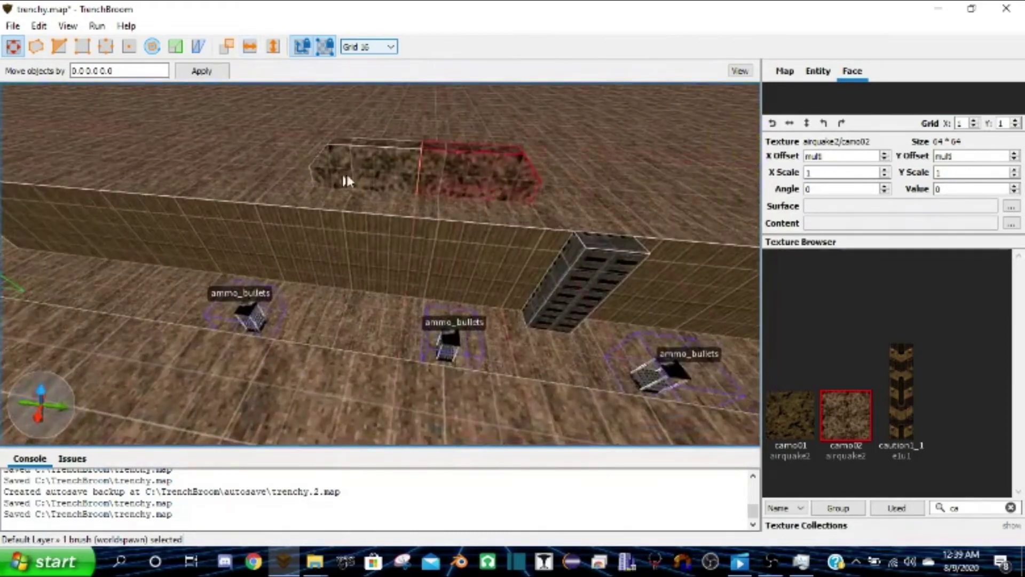
# Shorten the unselected camo02 half to 64 units and bring the two halves together end to end
pyautogui.click(380, 163)
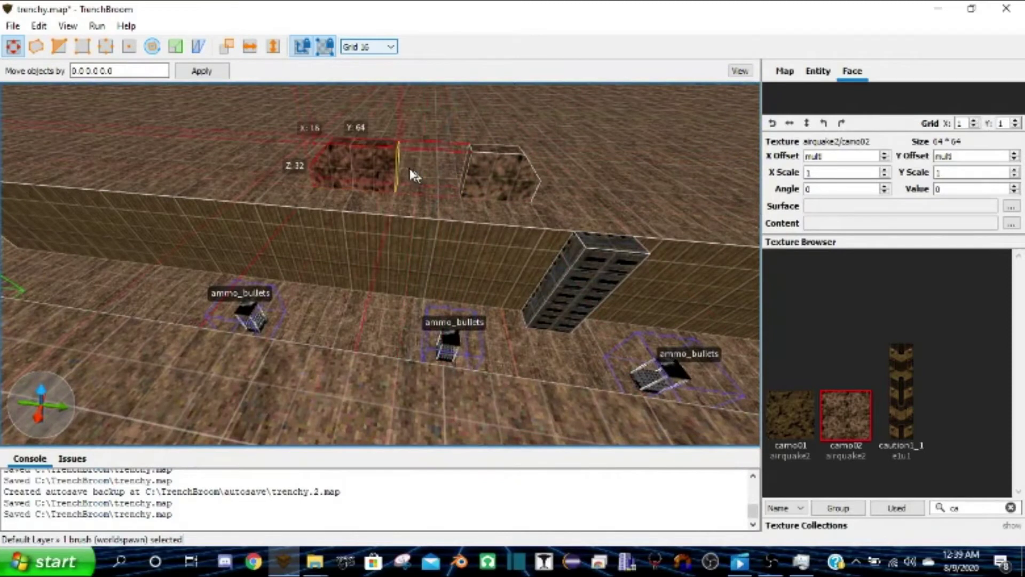
pyautogui.moveTo(462, 169); pyautogui.dragTo(405, 198)
pyautogui.scroll(-3, 412, 198)
# Combine the two camo02 halves with Convex Merge and place a copy of the mound on the other side of the ladder
pyautogui.moveTo(418, 200); pyautogui.dragTo(630, 211, button='right')
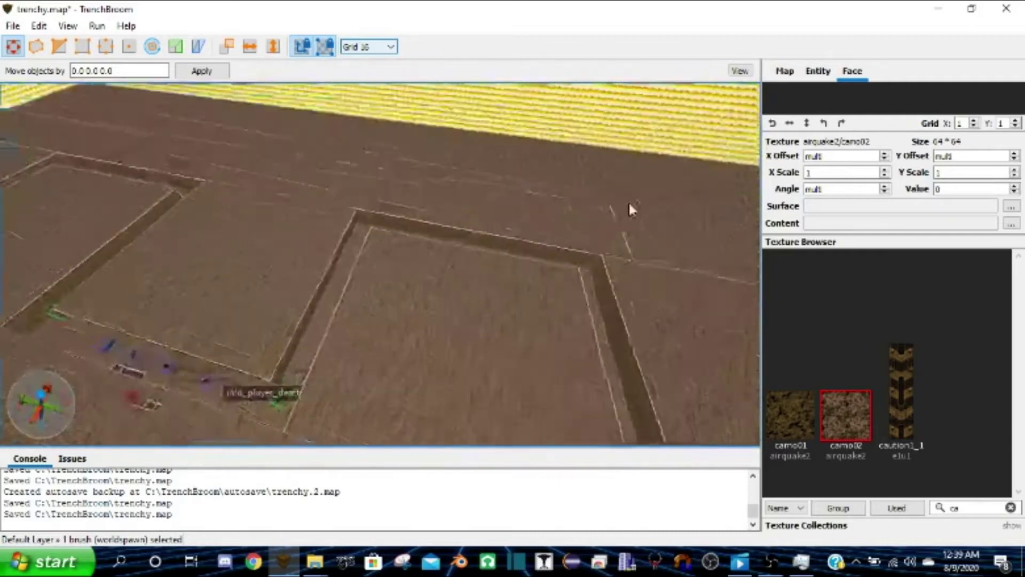
pyautogui.scroll(-3, 631, 210)
pyautogui.moveTo(439, 219)
pyautogui.mouseDown(button='right')
pyautogui.moveTo(485, 222)
pyautogui.moveTo(501, 191)
pyautogui.mouseUp(button='right')
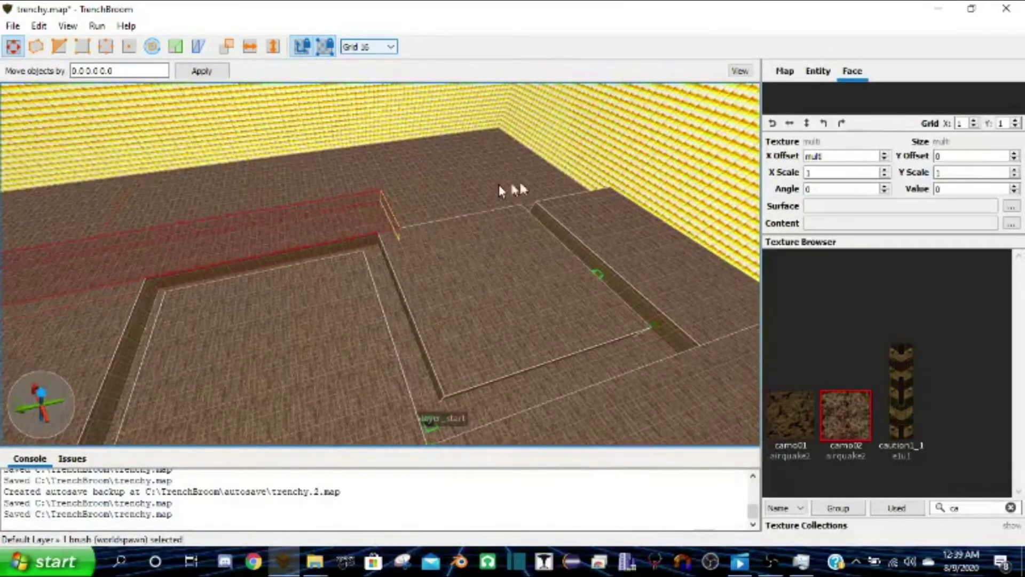
pyautogui.moveTo(733, 144)
pyautogui.mouseDown(button='right')
pyautogui.moveTo(483, 188)
pyautogui.moveTo(515, 142)
pyautogui.moveTo(469, 160)
pyautogui.moveTo(477, 205)
pyautogui.moveTo(339, 165)
pyautogui.moveTo(252, 165)
pyautogui.moveTo(494, 347)
pyautogui.mouseUp(button='right')
pyautogui.keyDown('ctrl'); pyautogui.keyDown('shift'); pyautogui.click(604, 304); pyautogui.keyUp('shift'); pyautogui.keyUp('ctrl')
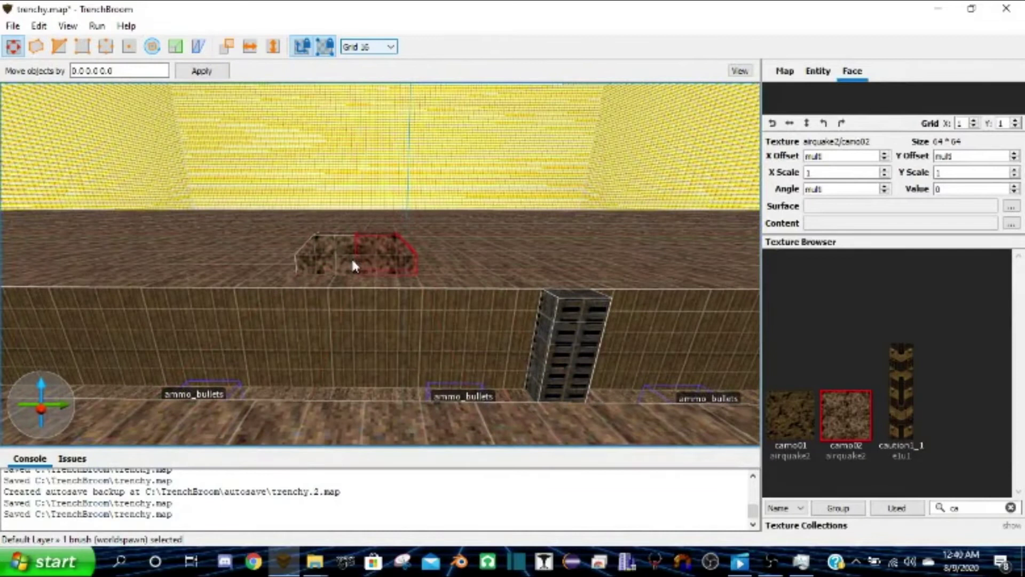
pyautogui.keyDown('ctrl'); pyautogui.keyDown('shift'); pyautogui.click(386, 249); pyautogui.keyUp('shift'); pyautogui.keyUp('ctrl')
pyautogui.scroll(6, 385, 246)
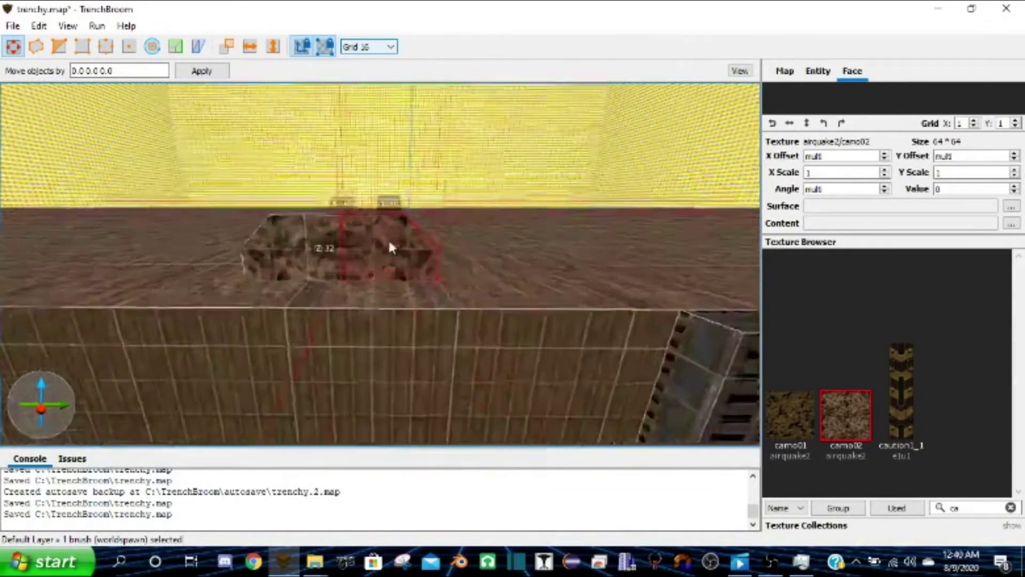
pyautogui.click(39, 26)
pyautogui.moveTo(175, 426)
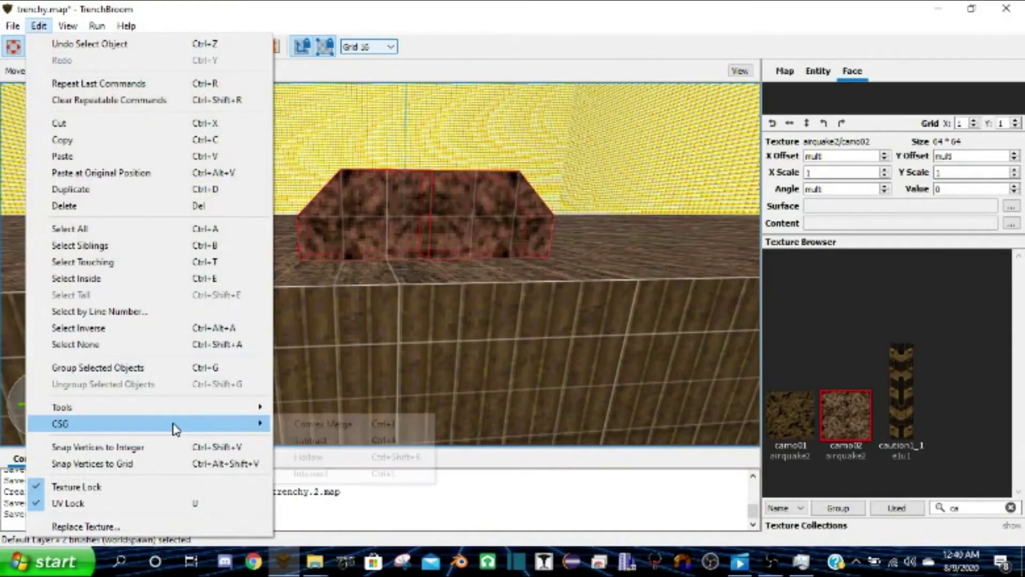
pyautogui.click(317, 425)
pyautogui.scroll(-6, 388, 296)
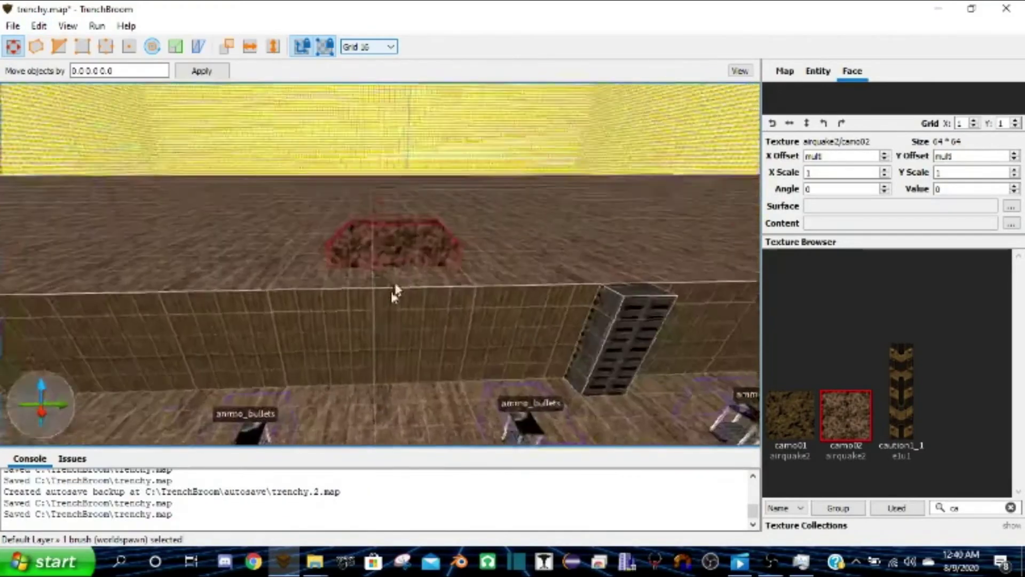
pyautogui.moveTo(333, 292)
pyautogui.mouseDown()
pyautogui.moveTo(389, 339)
pyautogui.moveTo(521, 289)
pyautogui.moveTo(388, 325)
pyautogui.moveTo(402, 284)
pyautogui.mouseUp()
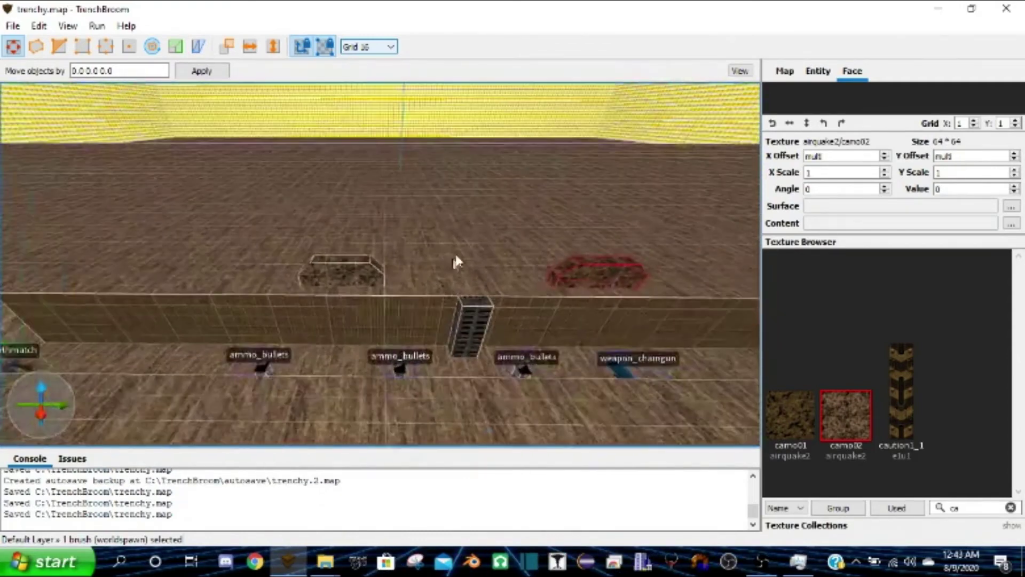
# Select the grate ladder and both camo02 mounds together and enable their detail content flag
pyautogui.press('d')
pyautogui.moveTo(399, 210)
pyautogui.mouseDown(button='right')
pyautogui.moveTo(255, 205)
pyautogui.moveTo(404, 223)
pyautogui.moveTo(529, 256)
pyautogui.moveTo(522, 277)
pyautogui.mouseUp(button='right')
pyautogui.scroll(-4, 402, 220)
pyautogui.moveTo(417, 264)
pyautogui.mouseDown(button='right')
pyautogui.moveTo(458, 274)
pyautogui.moveTo(435, 302)
pyautogui.moveTo(419, 291)
pyautogui.moveTo(438, 235)
pyautogui.moveTo(458, 245)
pyautogui.moveTo(425, 196)
pyautogui.mouseUp(button='right')
pyautogui.keyDown('ctrl'); pyautogui.click(463, 116); pyautogui.keyUp('ctrl')
pyautogui.moveTo(463, 116)
pyautogui.mouseDown(button='right')
pyautogui.moveTo(467, 144)
pyautogui.moveTo(299, 147)
pyautogui.mouseUp(button='right')
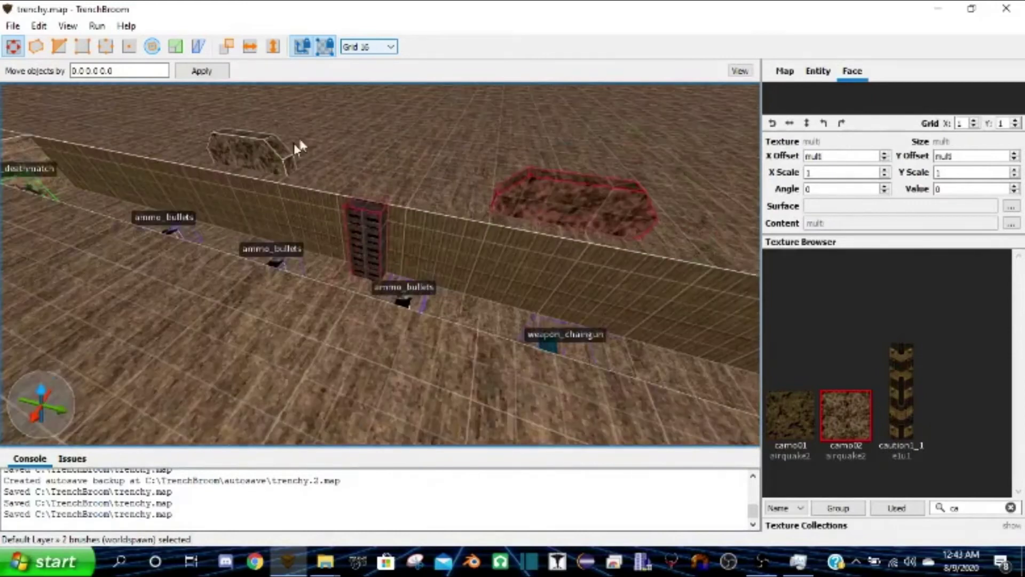
pyautogui.click(271, 149)
pyautogui.click(582, 201)
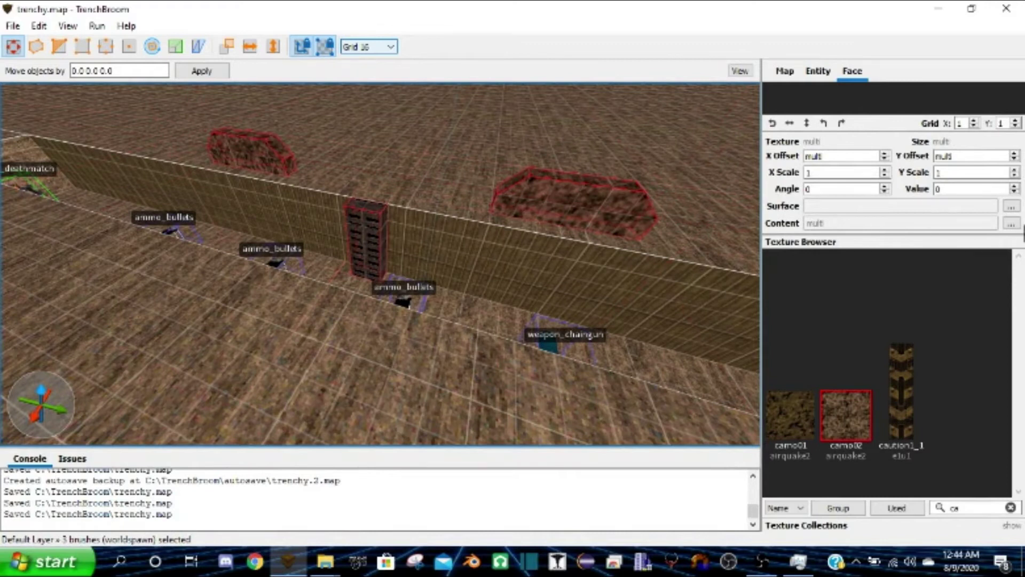
pyautogui.click(1012, 224)
pyautogui.moveTo(496, 256); pyautogui.dragTo(505, 227, button='right')
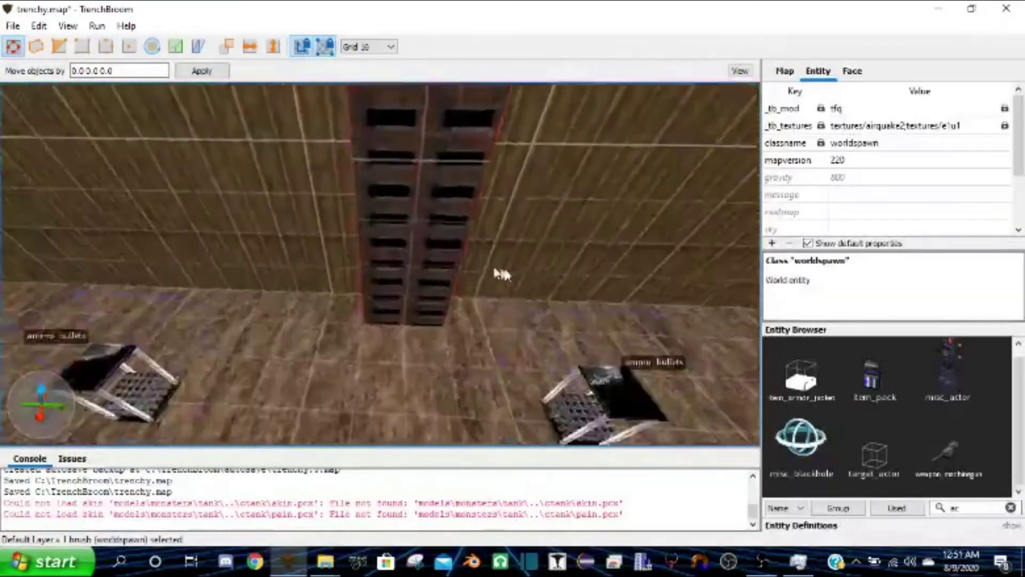
# Select the sky ceiling and the four surrounding sky walls together
pyautogui.moveTo(496, 270)
pyautogui.mouseDown(button='right')
pyautogui.moveTo(529, 270)
pyautogui.moveTo(481, 235)
pyautogui.moveTo(382, 238)
pyautogui.moveTo(367, 250)
pyautogui.moveTo(402, 271)
pyautogui.moveTo(438, 261)
pyautogui.moveTo(423, 229)
pyautogui.moveTo(209, 237)
pyautogui.moveTo(262, 273)
pyautogui.moveTo(355, 227)
pyautogui.moveTo(266, 208)
pyautogui.moveTo(204, 161)
pyautogui.moveTo(258, 171)
pyautogui.moveTo(240, 275)
pyautogui.moveTo(316, 272)
pyautogui.moveTo(187, 229)
pyautogui.moveTo(343, 206)
pyautogui.moveTo(355, 165)
pyautogui.moveTo(373, 174)
pyautogui.mouseUp(button='right')
pyautogui.press('s')
pyautogui.rightClick(399, 251)
pyautogui.click(374, 247)
pyautogui.press('a')
pyautogui.press('w')
pyautogui.press('s')
pyautogui.click(369, 227)
pyautogui.press('w')
pyautogui.click(393, 185)
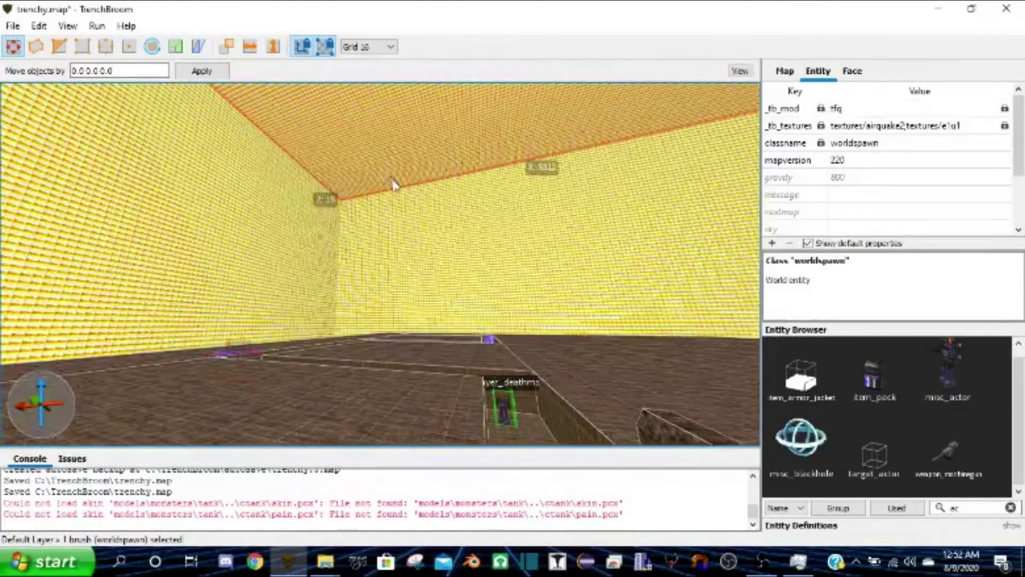
pyautogui.keyDown('ctrl'); pyautogui.click(395, 227); pyautogui.keyUp('ctrl')
pyautogui.keyDown('ctrl'); pyautogui.click(254, 230); pyautogui.keyUp('ctrl')
pyautogui.moveTo(253, 231); pyautogui.dragTo(401, 243, button='right')
pyautogui.keyDown('ctrl'); pyautogui.click(403, 243); pyautogui.keyUp('ctrl')
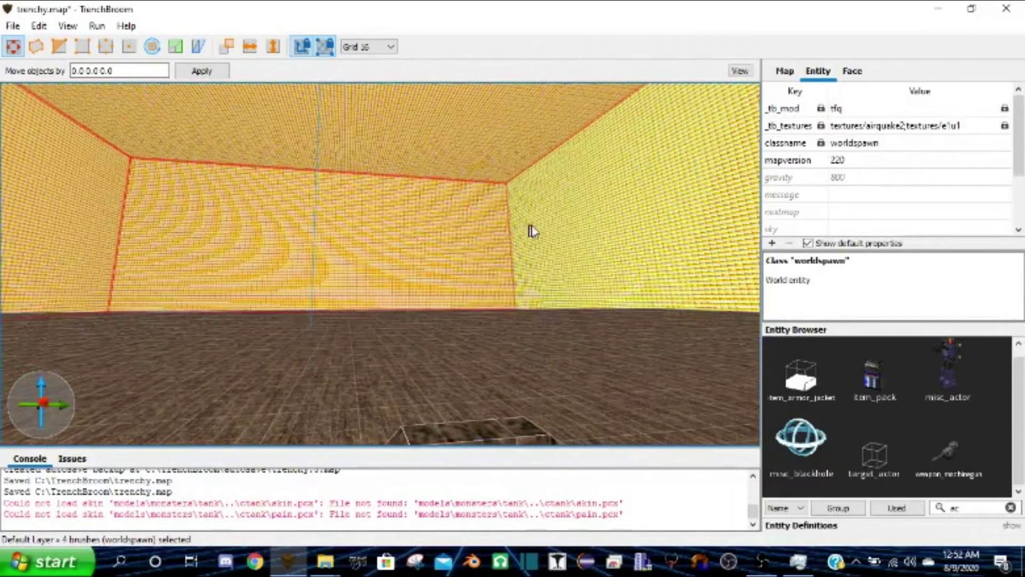
pyautogui.keyDown('ctrl'); pyautogui.click(533, 231); pyautogui.keyUp('ctrl')
pyautogui.moveTo(496, 270)
pyautogui.mouseDown(button='right')
pyautogui.moveTo(550, 265)
pyautogui.moveTo(479, 305)
pyautogui.moveTo(588, 241)
pyautogui.mouseUp(button='right')
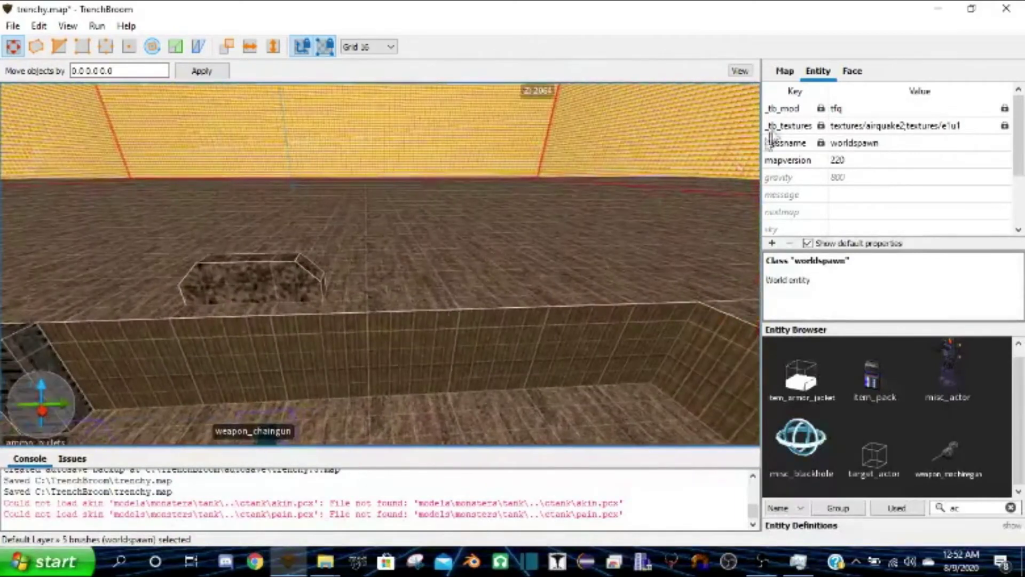
# Enable the light surface flag on the five sky brushes and enter a light value for them
pyautogui.click(851, 72)
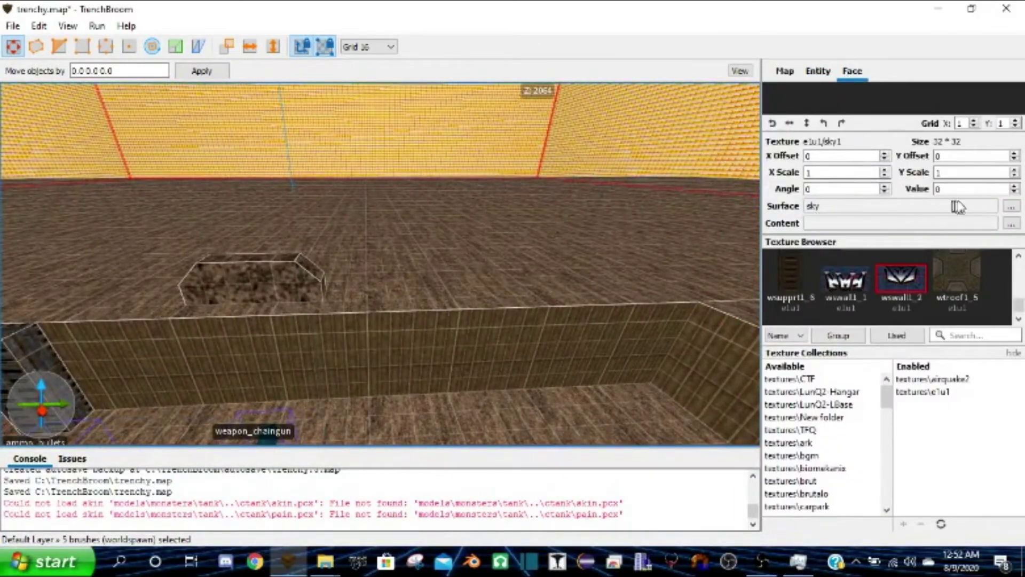
pyautogui.click(1011, 207)
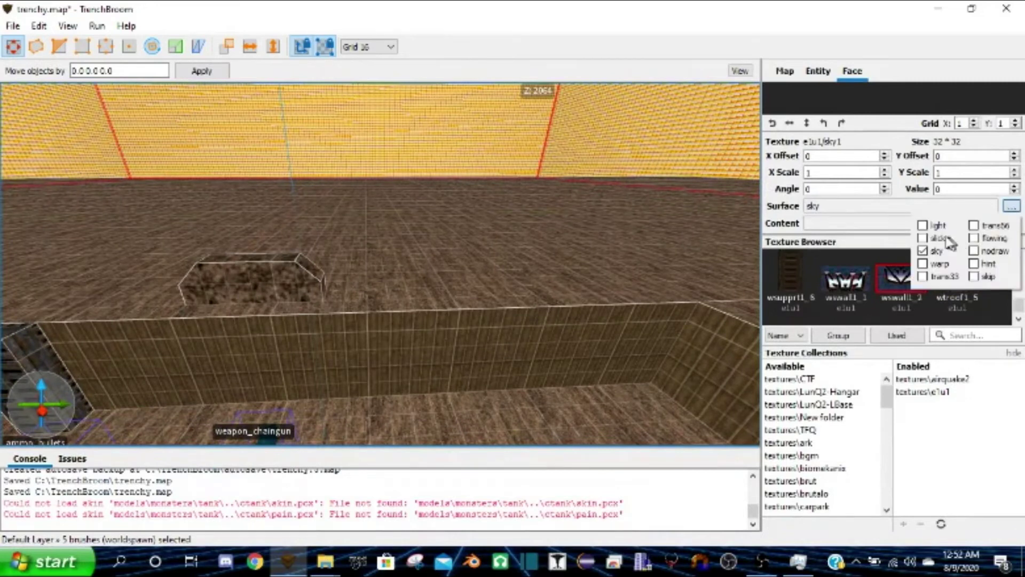
pyautogui.click(940, 189)
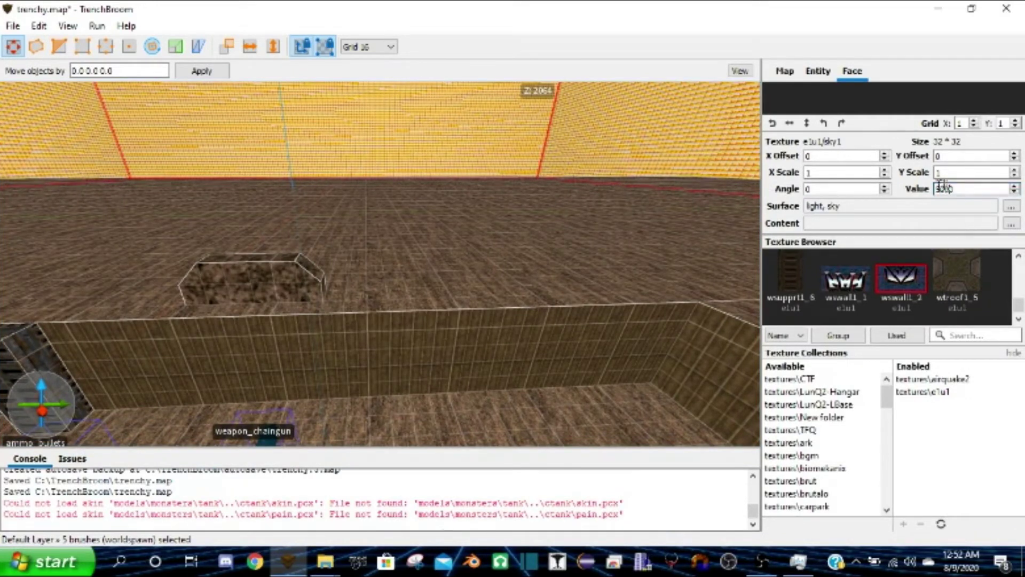
pyautogui.moveTo(535, 204)
pyautogui.mouseDown(button='right')
pyautogui.moveTo(571, 169)
pyautogui.moveTo(526, 169)
pyautogui.mouseUp(button='right')
pyautogui.click(514, 347)
pyautogui.moveTo(514, 347); pyautogui.dragTo(354, 325, button='right')
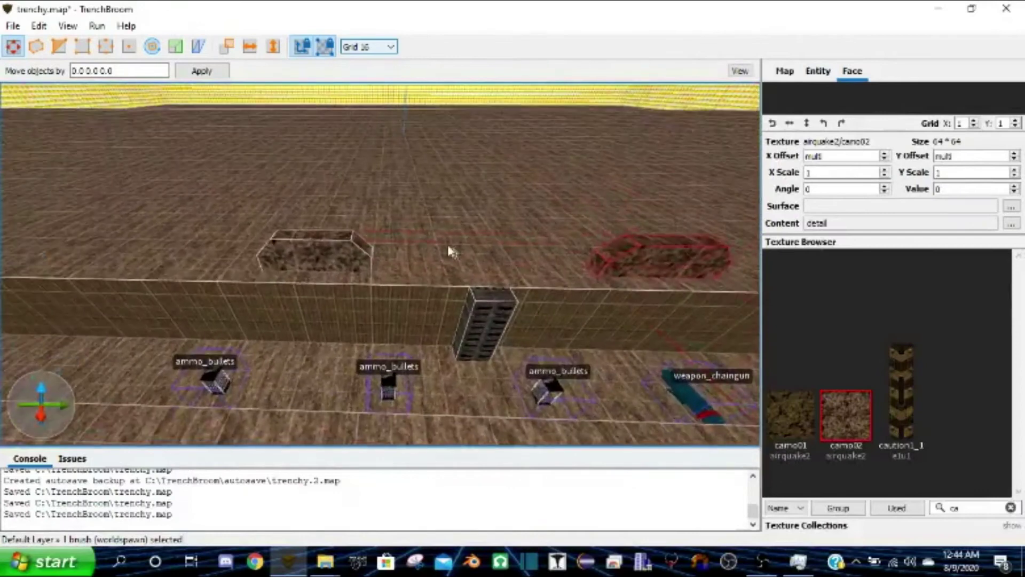
# Convex Merge the facing end faces of the two camo02 mounds into a connecting brush and save the map
pyautogui.moveTo(355, 247)
pyautogui.mouseDown(button='right')
pyautogui.moveTo(568, 256)
pyautogui.moveTo(444, 245)
pyautogui.moveTo(506, 248)
pyautogui.moveTo(228, 271)
pyautogui.moveTo(356, 265)
pyautogui.moveTo(442, 274)
pyautogui.moveTo(459, 288)
pyautogui.moveTo(222, 159)
pyautogui.mouseUp(button='right')
pyautogui.keyDown('shift'); pyautogui.click(284, 258); pyautogui.keyUp('shift')
pyautogui.keyDown('ctrl'); pyautogui.keyDown('shift'); pyautogui.click(440, 266); pyautogui.keyUp('shift'); pyautogui.keyUp('ctrl')
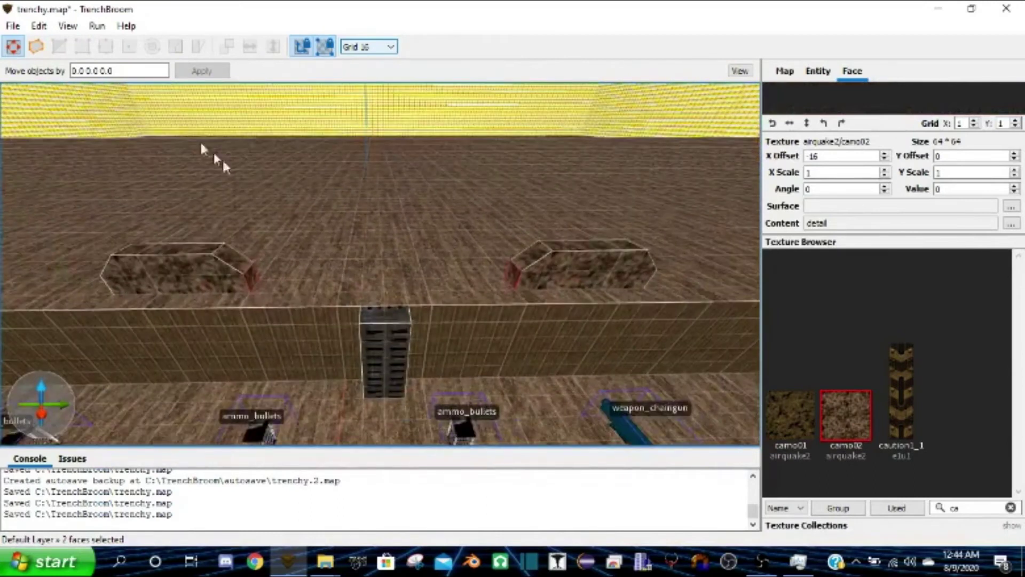
pyautogui.click(13, 27)
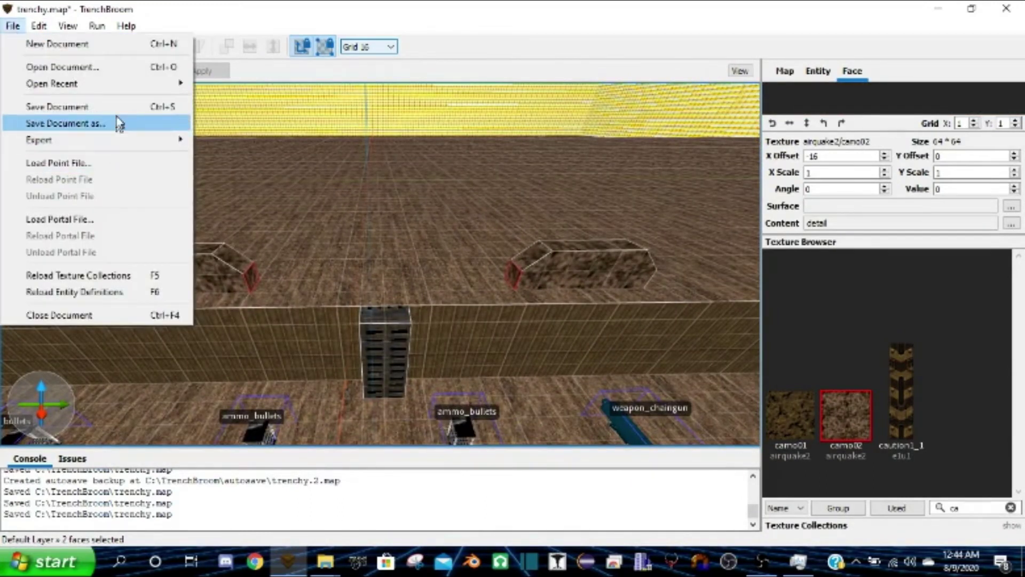
pyautogui.moveTo(37, 29)
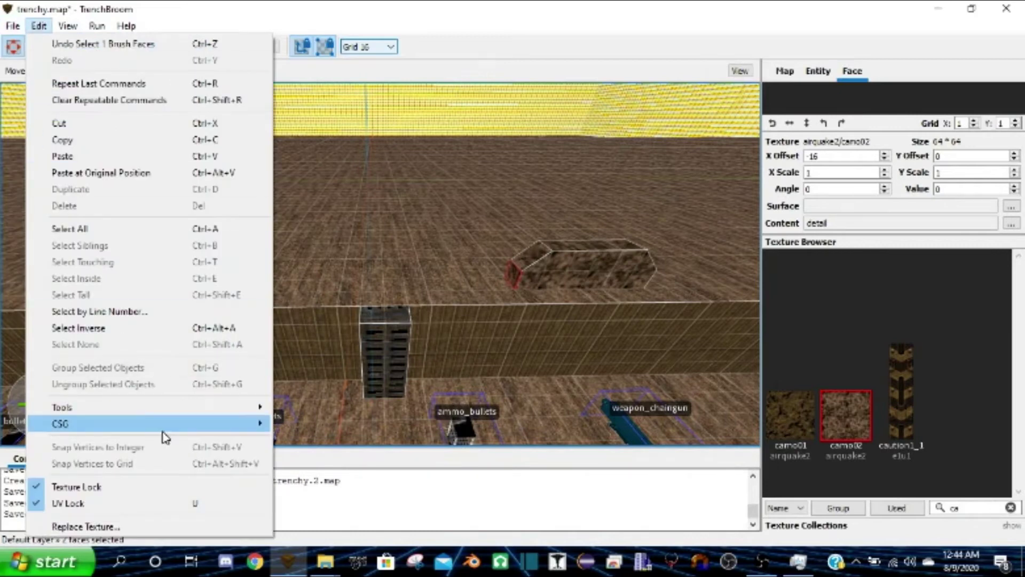
pyautogui.moveTo(259, 427)
pyautogui.click(308, 426)
pyautogui.moveTo(380, 257)
pyautogui.mouseDown(button='right')
pyautogui.moveTo(383, 269)
pyautogui.moveTo(386, 207)
pyautogui.moveTo(379, 229)
pyautogui.moveTo(399, 277)
pyautogui.mouseUp(button='right')
pyautogui.moveTo(522, 252); pyautogui.dragTo(447, 270, button='middle')
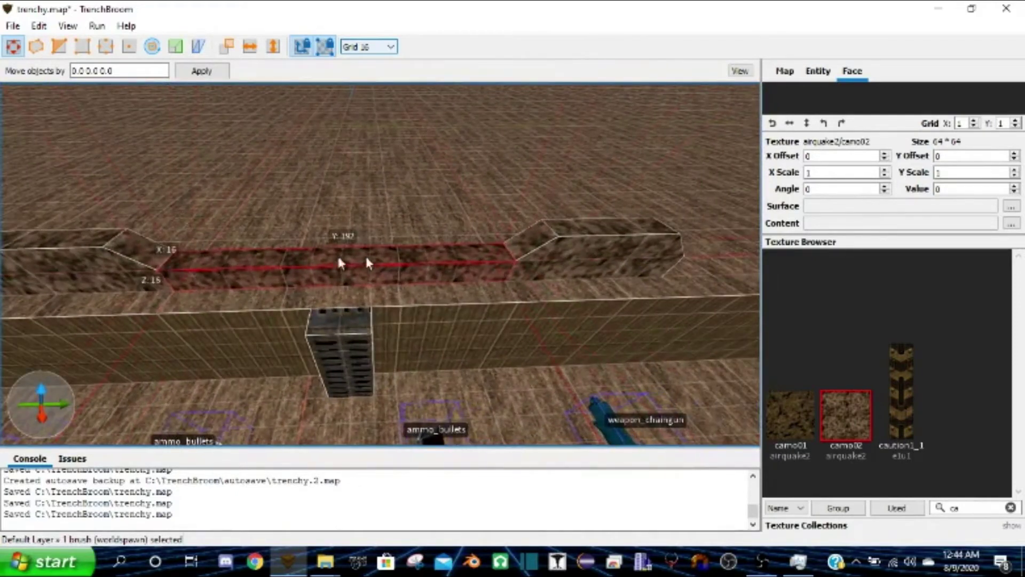
pyautogui.hotkey('ctrl', 's')
# Delete the brush connecting the two camo02 mounds above the grate ladder
pyautogui.moveTo(299, 255)
pyautogui.mouseDown(button='right')
pyautogui.moveTo(314, 275)
pyautogui.moveTo(361, 235)
pyautogui.moveTo(464, 238)
pyautogui.moveTo(280, 244)
pyautogui.moveTo(265, 217)
pyautogui.moveTo(256, 257)
pyautogui.moveTo(300, 306)
pyautogui.moveTo(379, 258)
pyautogui.moveTo(453, 265)
pyautogui.moveTo(410, 274)
pyautogui.moveTo(347, 259)
pyautogui.moveTo(332, 201)
pyautogui.moveTo(438, 249)
pyautogui.mouseUp(button='right')
pyautogui.press('w')
pyautogui.press('Delete')
# Select one trench wall face beside the empty trench corner and save the map
pyautogui.press('w')
pyautogui.click(367, 286)
pyautogui.press('s')
pyautogui.press('w')
pyautogui.keyDown('shift'); pyautogui.click(536, 187); pyautogui.keyUp('shift')
pyautogui.moveTo(394, 171); pyautogui.dragTo(442, 210, button='right')
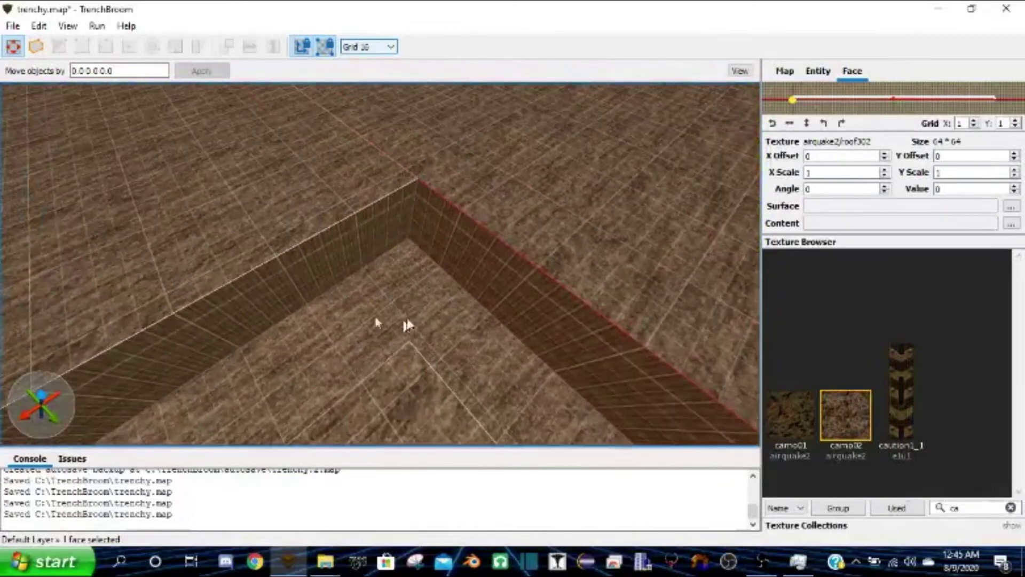
pyautogui.press('d')
pyautogui.click(13, 25)
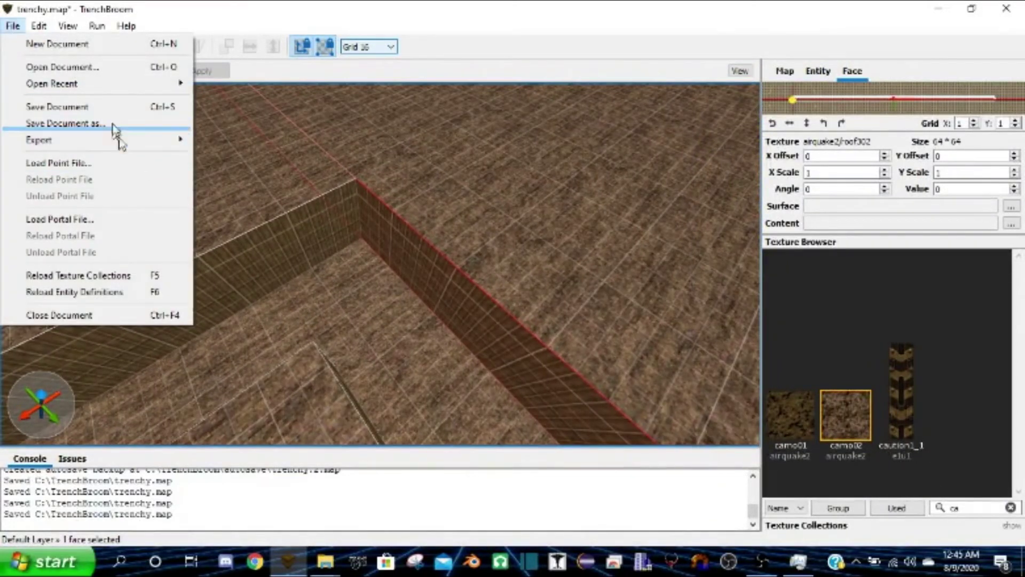
pyautogui.click(106, 109)
# Open energonstack2.map from the Downloads folder
pyautogui.click(13, 26)
pyautogui.moveTo(137, 88)
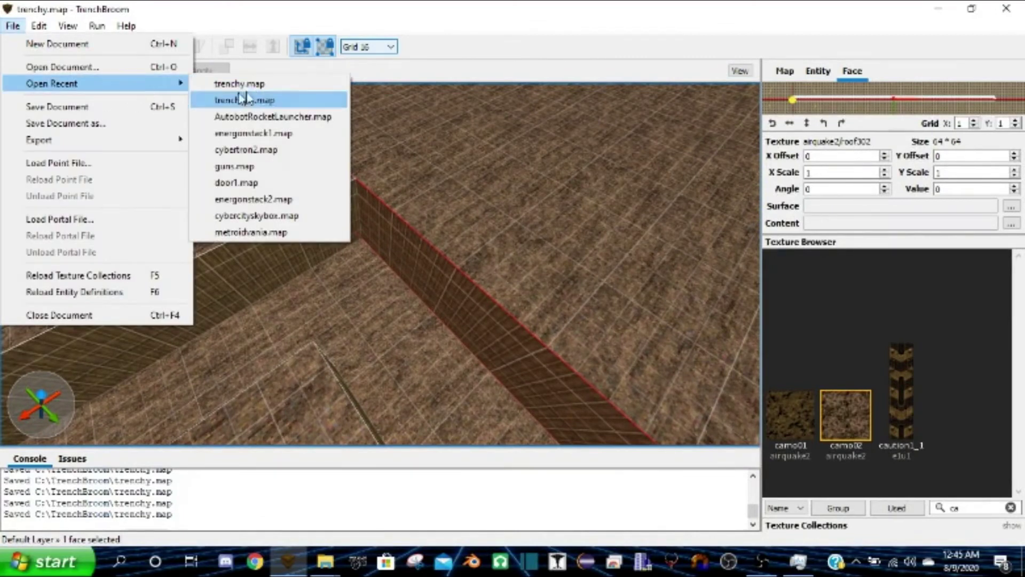
pyautogui.click(75, 67)
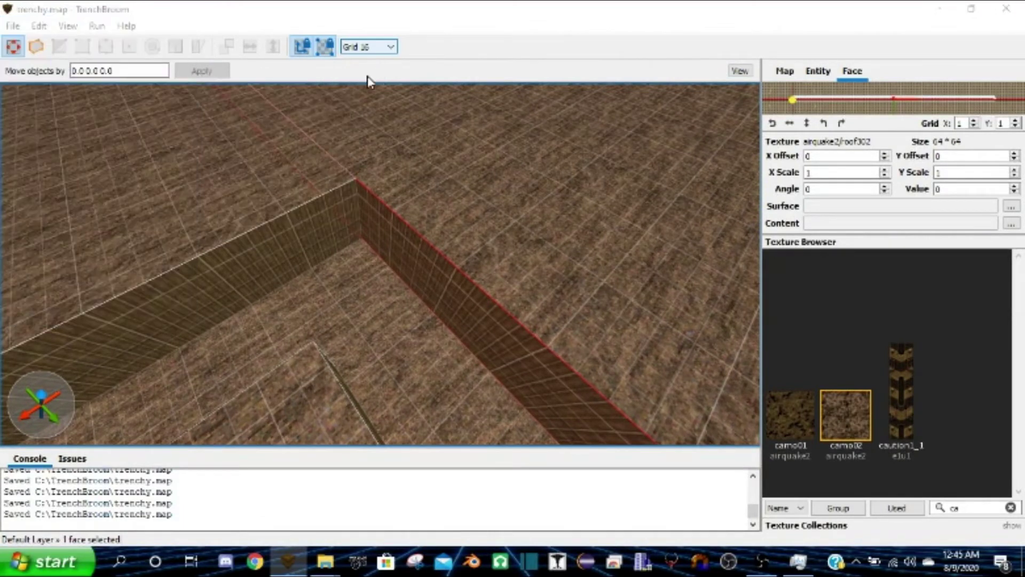
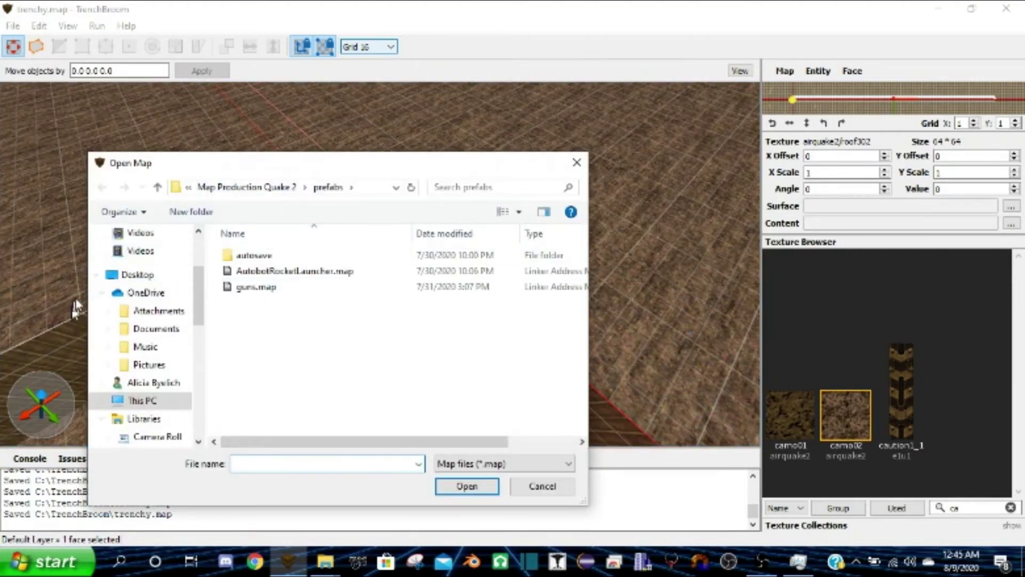
pyautogui.scroll(2, 133, 291)
pyautogui.scroll(1, 133, 291)
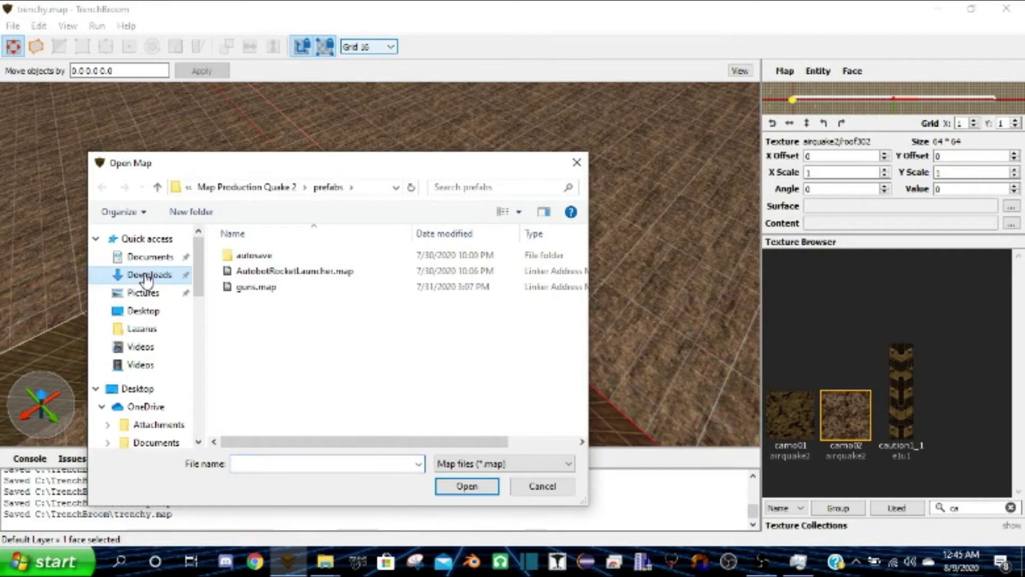
pyautogui.click(144, 274)
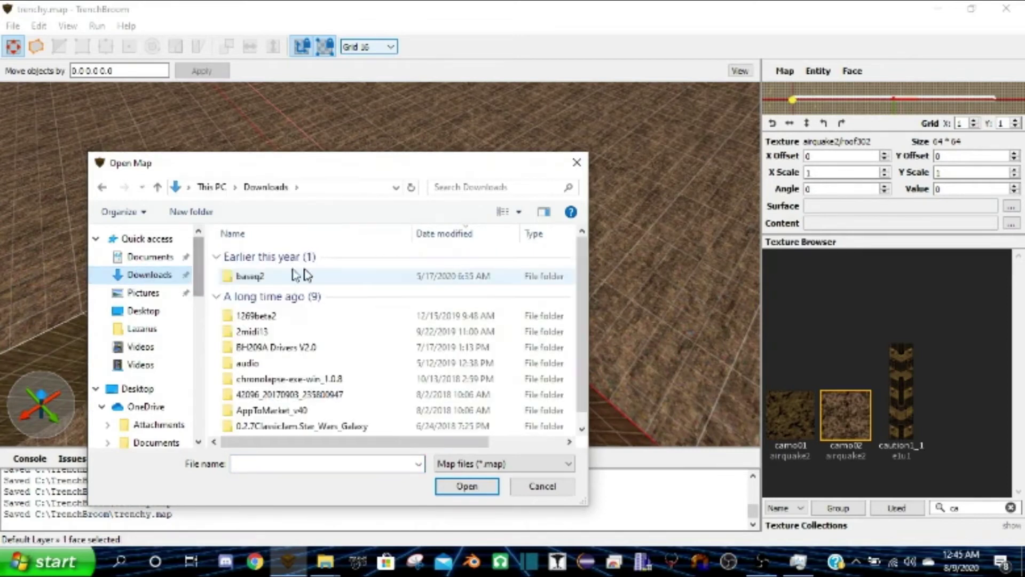
pyautogui.click(309, 277)
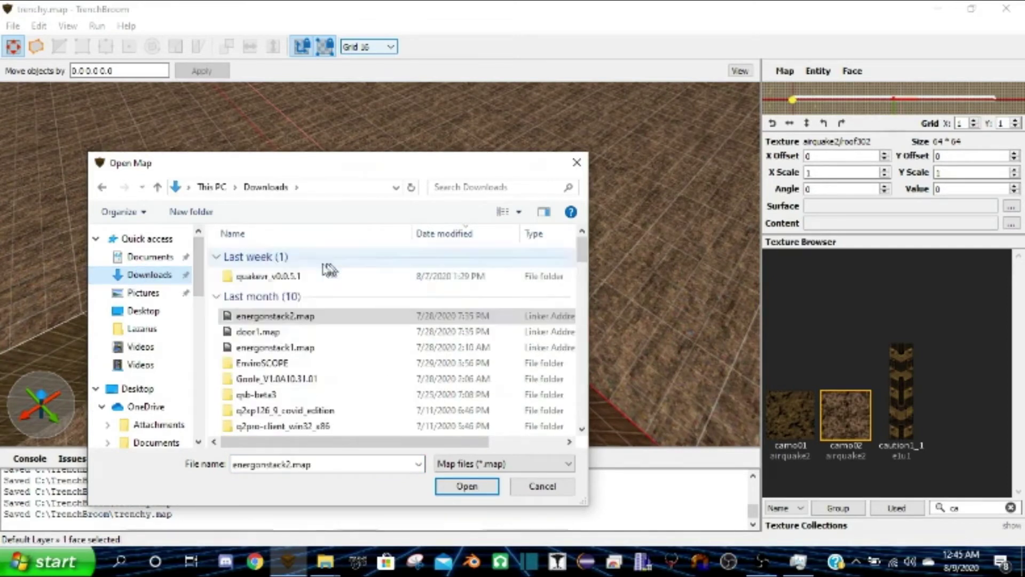
pyautogui.click(466, 487)
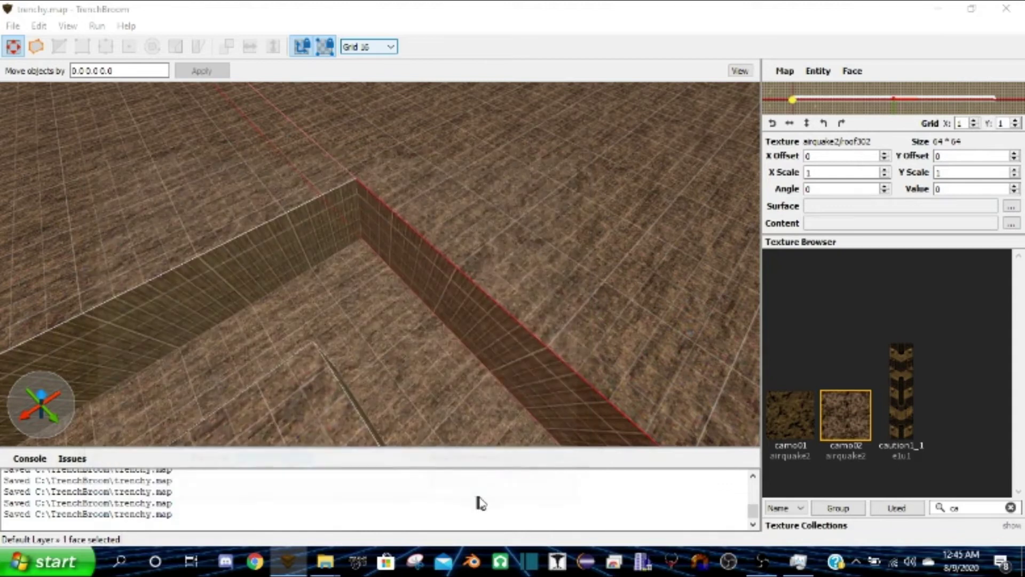
# Load the energonstack2 map with Quake 2 as its game and inspect the block of large health items
pyautogui.scroll(-2, 543, 287)
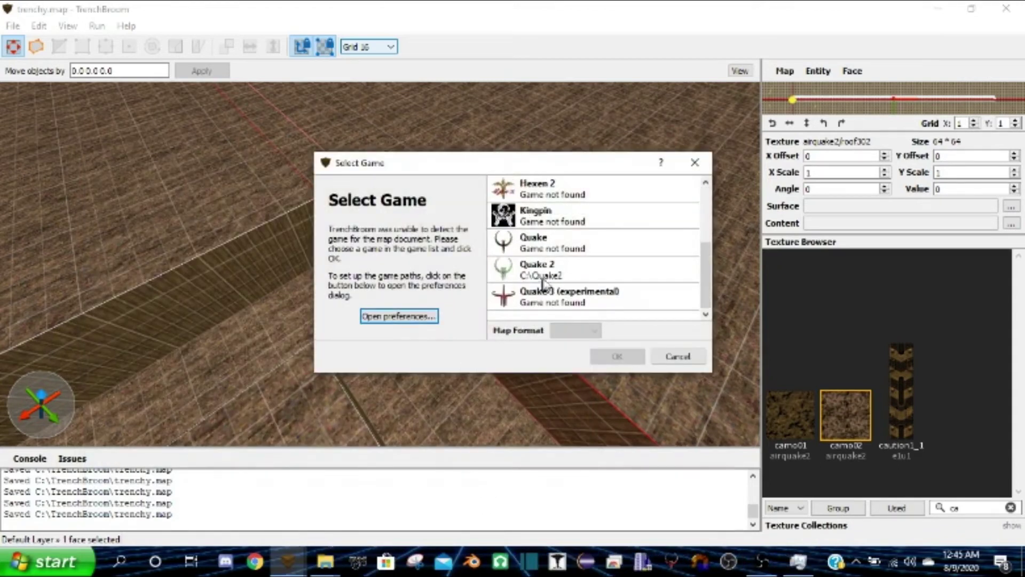
pyautogui.click(558, 275)
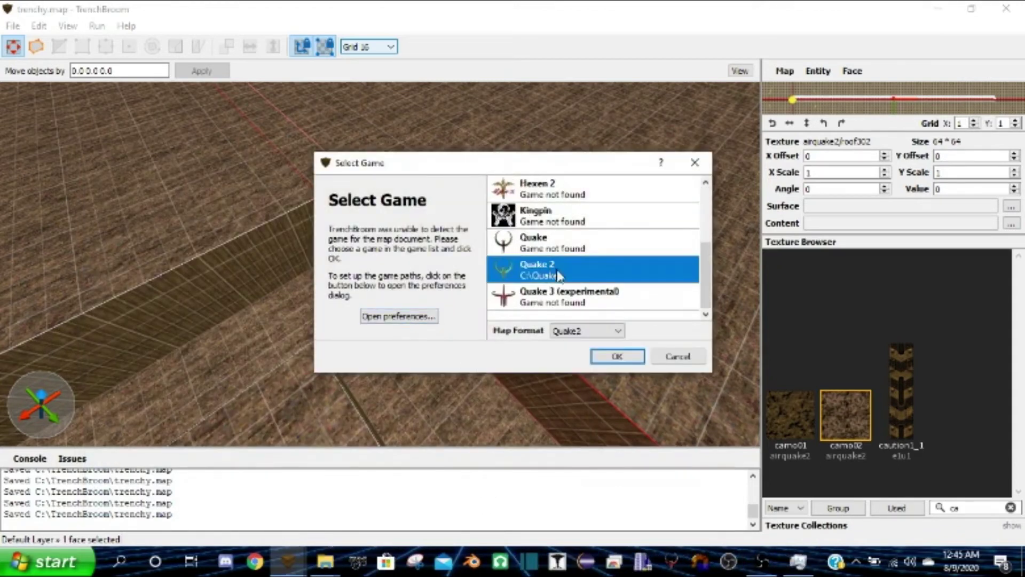
pyautogui.click(611, 362)
pyautogui.moveTo(628, 216)
pyautogui.mouseDown(button='right')
pyautogui.moveTo(575, 229)
pyautogui.moveTo(572, 208)
pyautogui.moveTo(524, 240)
pyautogui.moveTo(462, 232)
pyautogui.moveTo(407, 261)
pyautogui.moveTo(1, 45)
pyautogui.mouseUp(button='right')
pyautogui.press('w')
pyautogui.press('s')
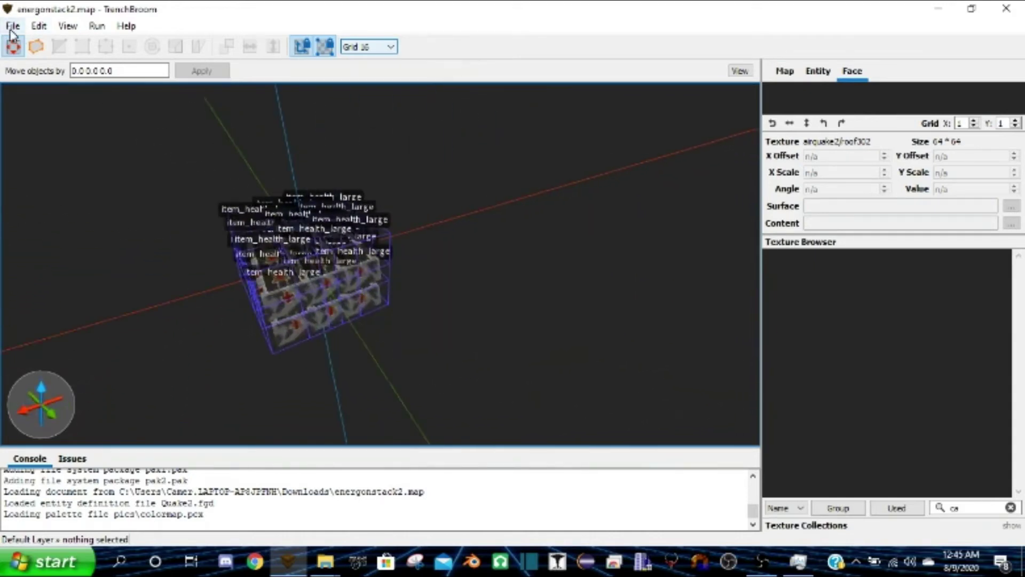
# Open the recent energonstack1.map with Quake 2 as its game
pyautogui.click(11, 31)
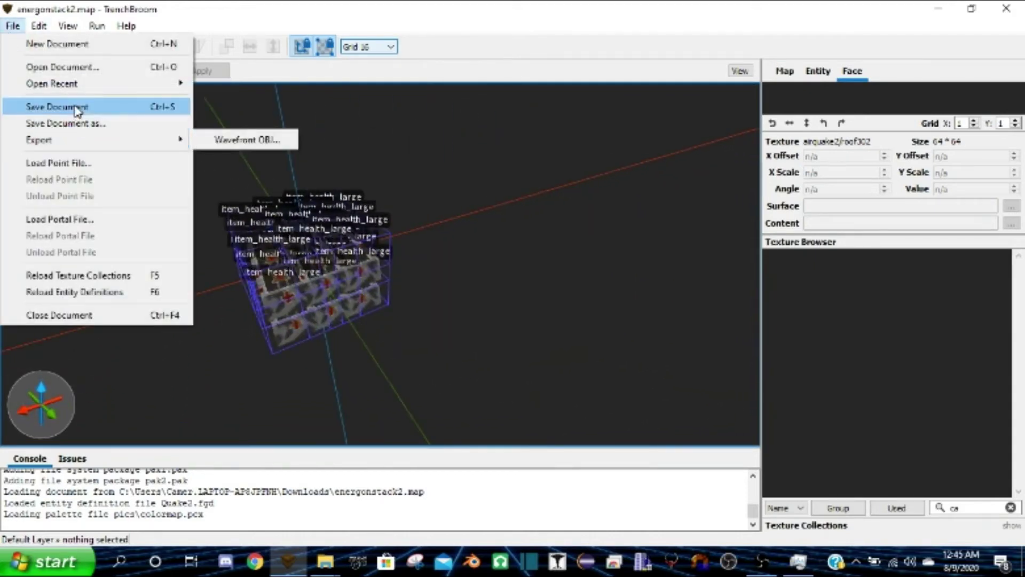
pyautogui.moveTo(69, 84)
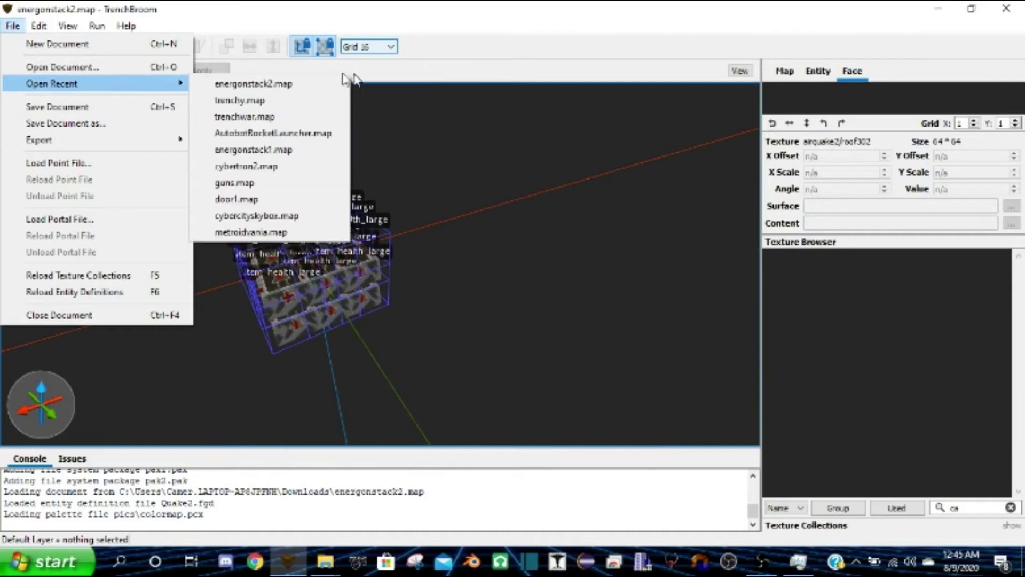
pyautogui.click(292, 135)
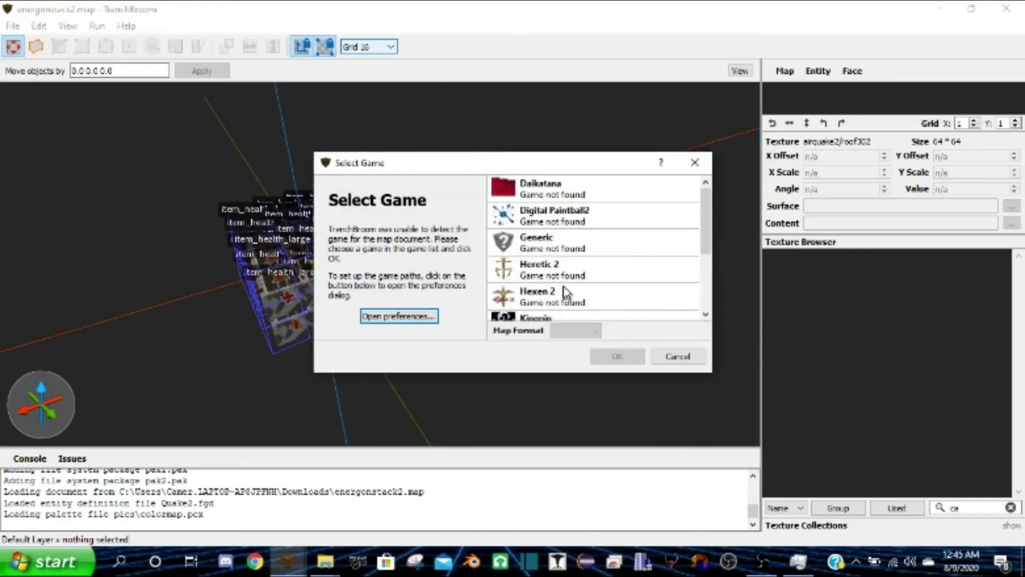
pyautogui.scroll(-2, 566, 293)
pyautogui.click(540, 267)
pyautogui.click(614, 356)
# Select all the large health items in the energonstack1 pyramid and copy them
pyautogui.moveTo(659, 293)
pyautogui.mouseDown(button='right')
pyautogui.moveTo(508, 222)
pyautogui.moveTo(396, 219)
pyautogui.moveTo(486, 224)
pyautogui.moveTo(470, 252)
pyautogui.mouseUp(button='right')
pyautogui.hotkey('ctrl', 'a')
pyautogui.scroll(4, 427, 235)
pyautogui.moveTo(387, 214)
pyautogui.mouseDown(button='right')
pyautogui.moveTo(469, 179)
pyautogui.moveTo(501, 189)
pyautogui.moveTo(598, 168)
pyautogui.moveTo(488, 177)
pyautogui.moveTo(416, 160)
pyautogui.moveTo(330, 203)
pyautogui.mouseUp(button='right')
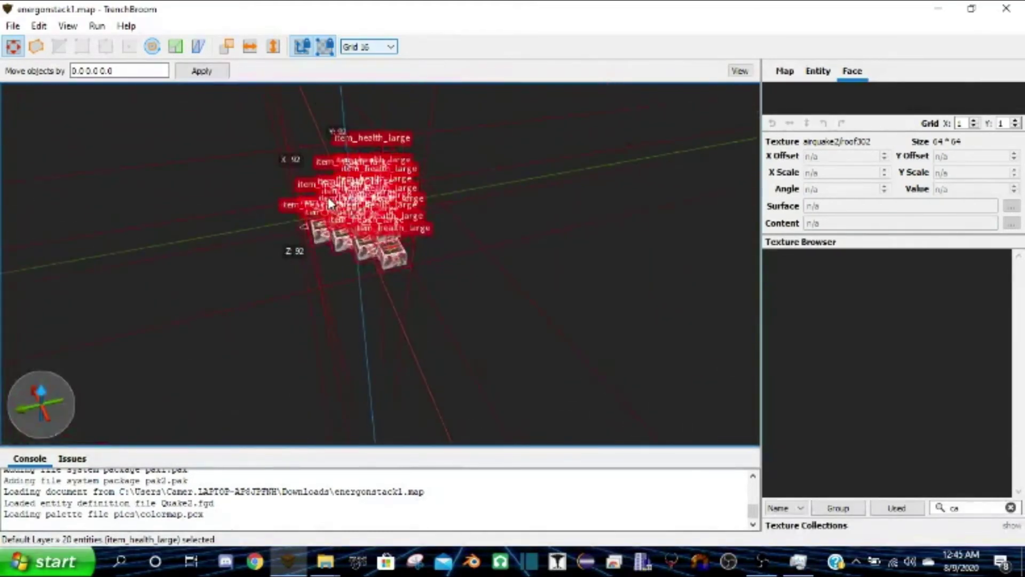
# Reopen the recent trenchy.map and paste the copied stack of large health items into the trench
pyautogui.click(13, 26)
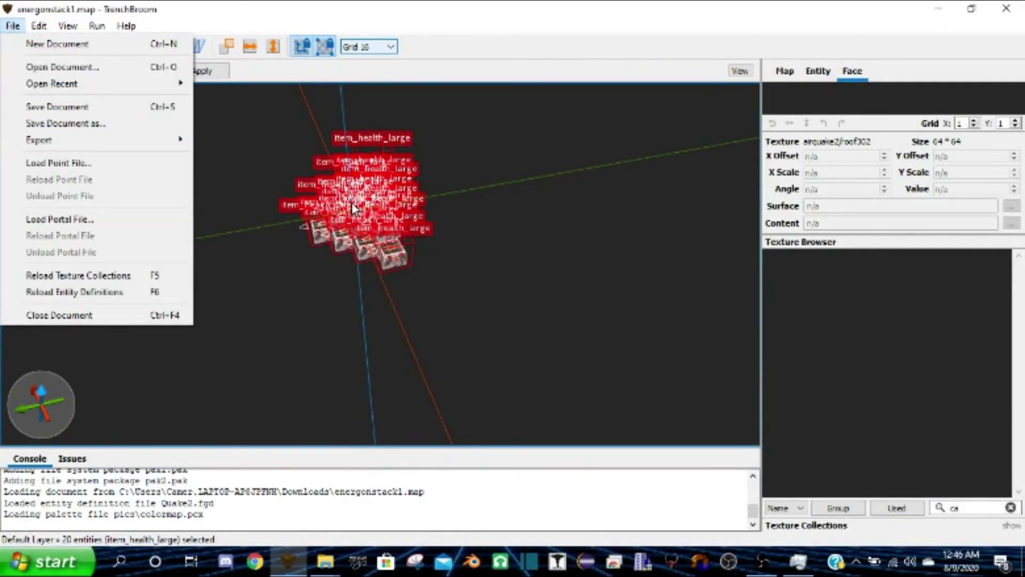
pyautogui.moveTo(124, 85)
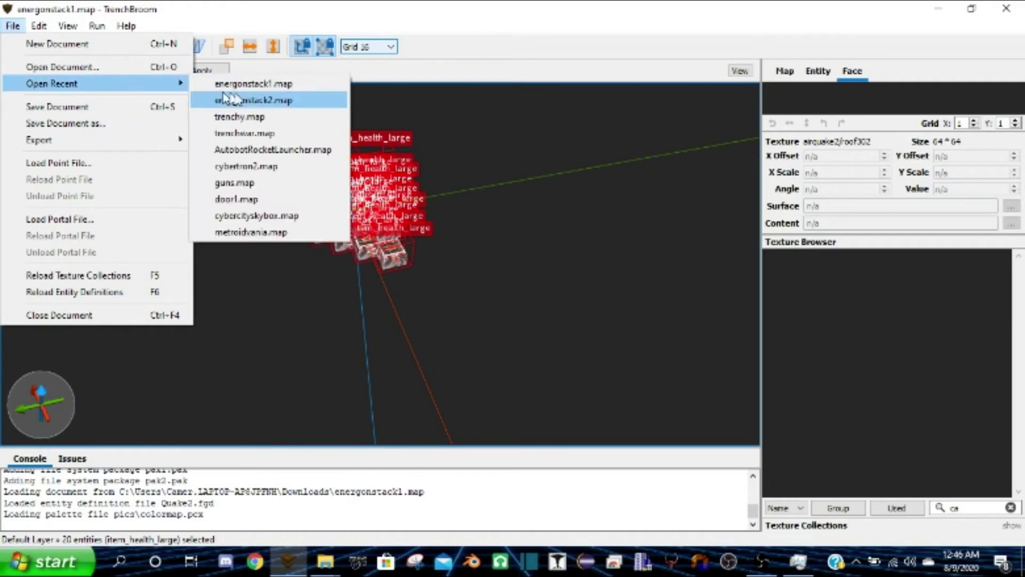
pyautogui.click(265, 118)
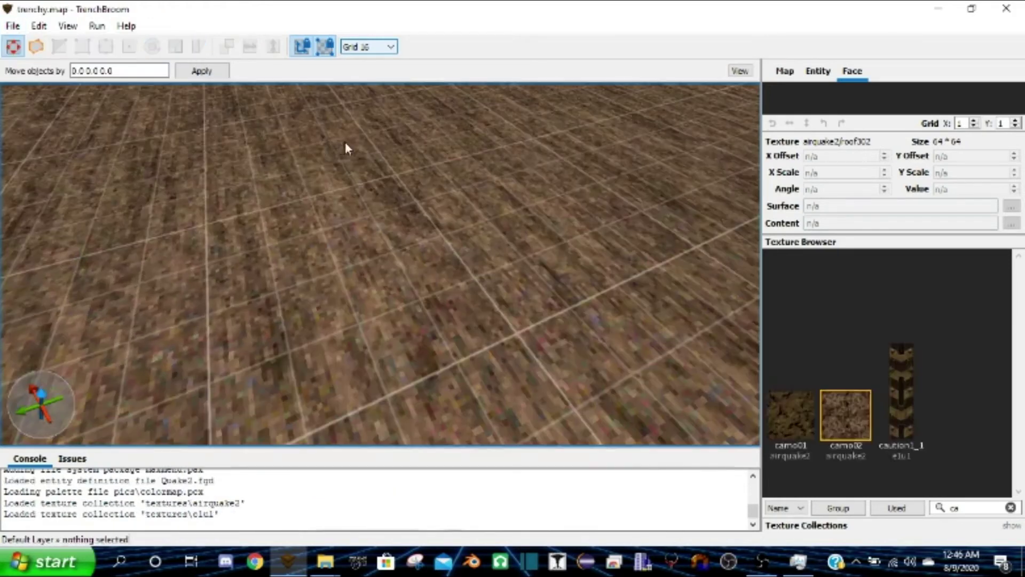
pyautogui.moveTo(345, 142); pyautogui.dragTo(368, 199, button='right')
pyautogui.hotkey('ctrl', 'v')
# Rotate the pasted health stack about the Z axis and fit it into the trench corner
pyautogui.click(152, 47)
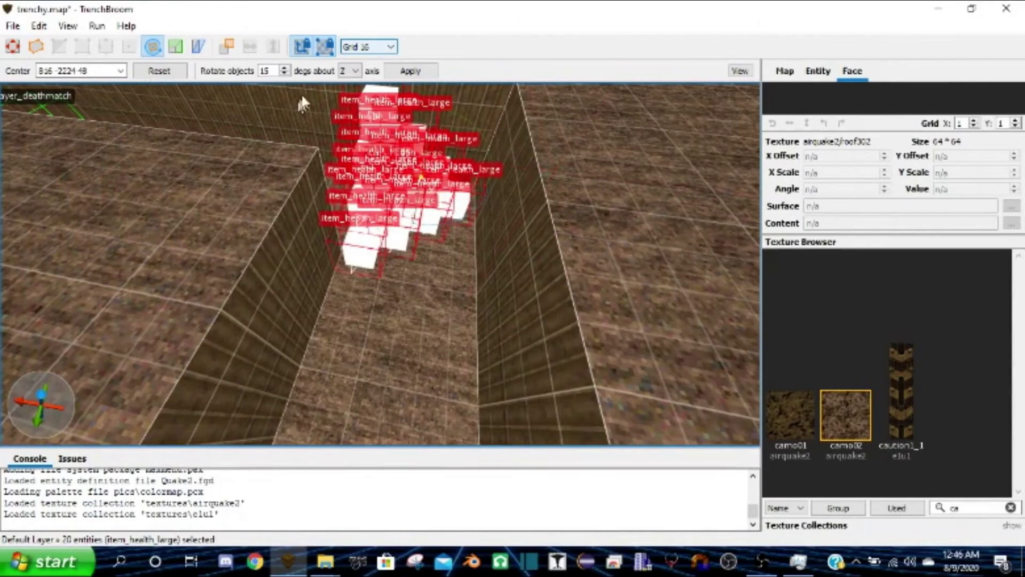
pyautogui.moveTo(467, 219); pyautogui.dragTo(326, 216)
pyautogui.click(12, 46)
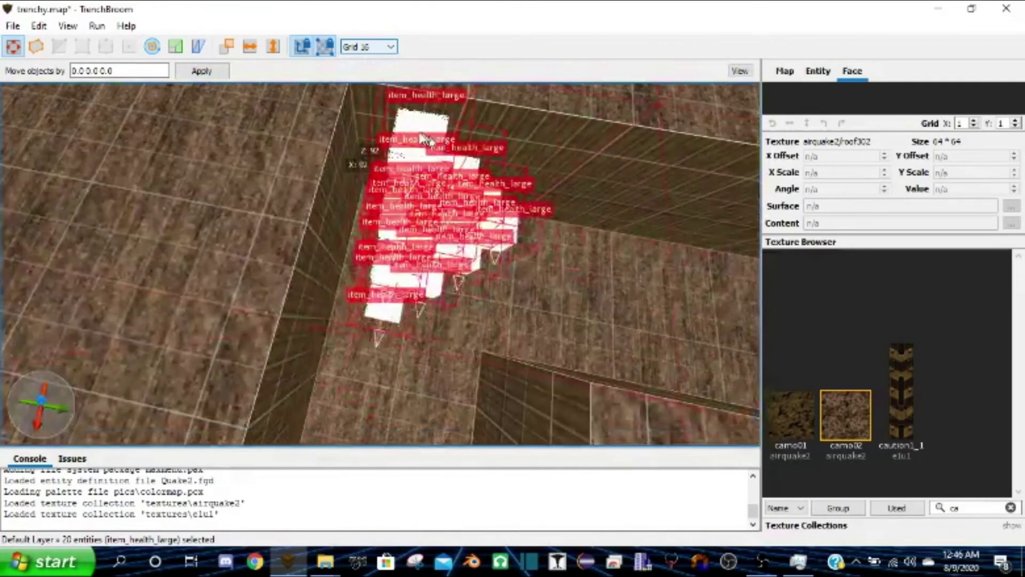
pyautogui.moveTo(426, 140); pyautogui.dragTo(393, 160, button='right')
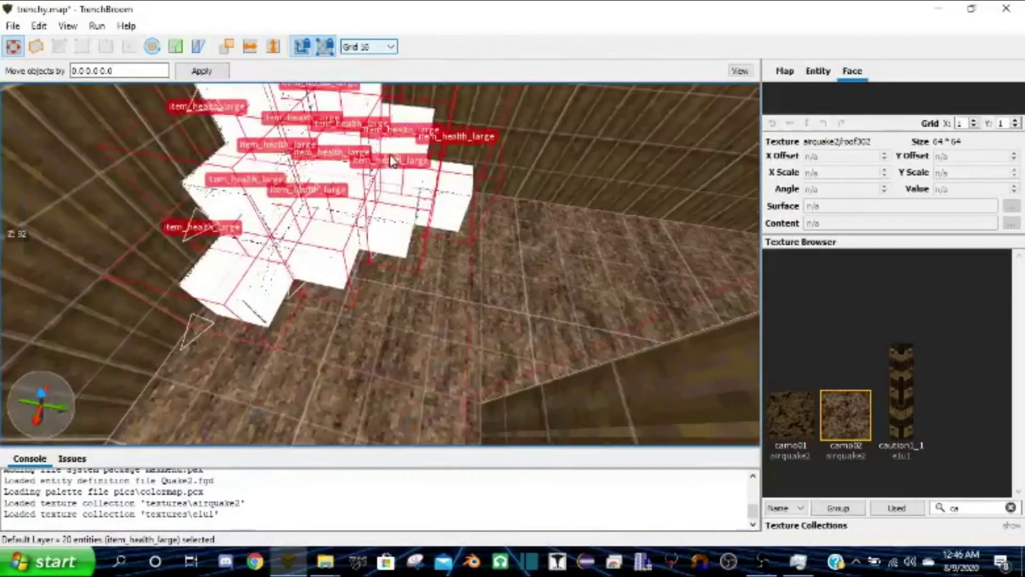
pyautogui.moveTo(383, 225); pyautogui.dragTo(342, 212, button='right')
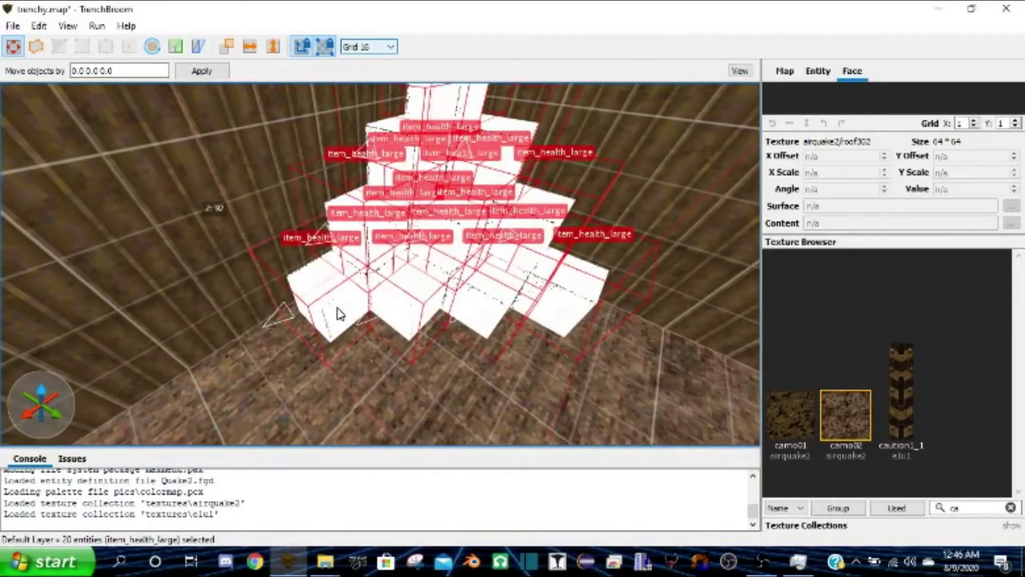
pyautogui.moveTo(345, 314)
pyautogui.mouseDown(button='right')
pyautogui.moveTo(351, 303)
pyautogui.moveTo(329, 313)
pyautogui.moveTo(344, 309)
pyautogui.mouseUp(button='right')
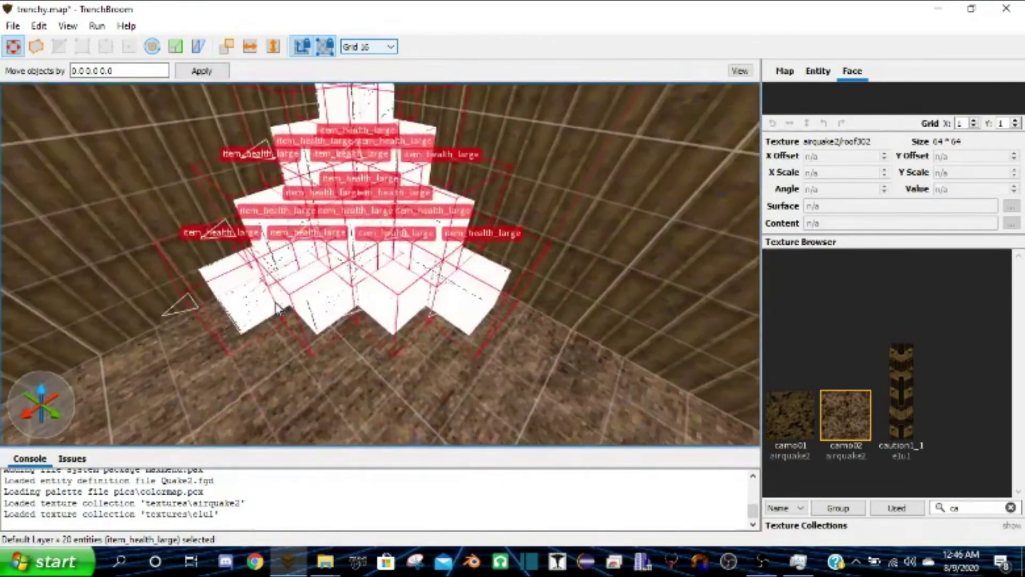
# Remove the four bottom-row large health items at the front of the stack from the selection
pyautogui.keyDown('ctrl'); pyautogui.click(255, 308); pyautogui.keyUp('ctrl')
pyautogui.keyDown('ctrl'); pyautogui.click(321, 298); pyautogui.keyUp('ctrl')
pyautogui.keyDown('ctrl'); pyautogui.click(395, 297); pyautogui.keyUp('ctrl')
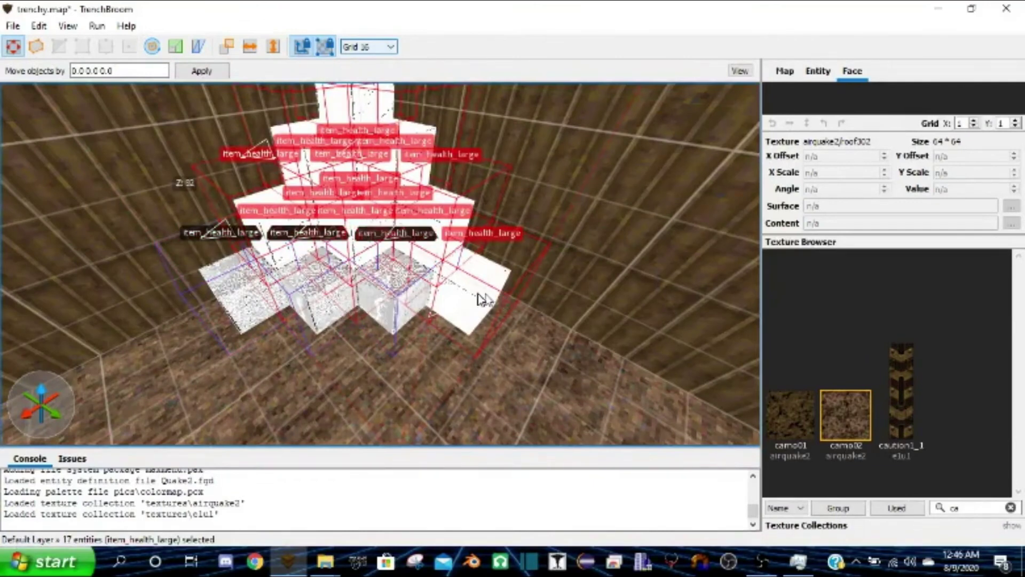
pyautogui.hotkey('ctrl', 'a')
pyautogui.moveTo(406, 293)
pyautogui.mouseDown(button='right')
pyautogui.moveTo(435, 227)
pyautogui.moveTo(508, 226)
pyautogui.moveTo(442, 270)
pyautogui.mouseUp(button='right')
pyautogui.hotkey('ctrl', 'z')
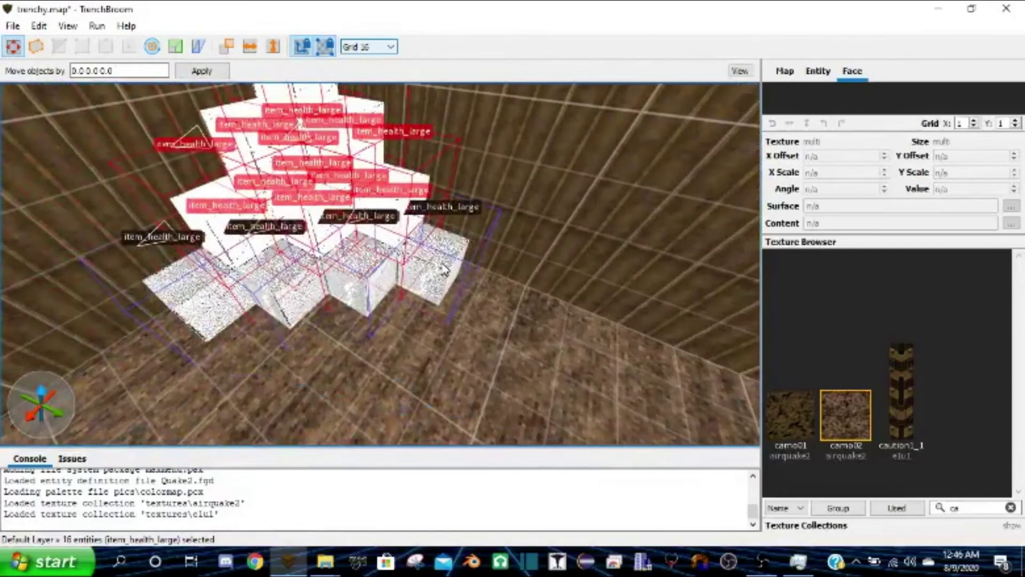
# Add the four front bottom-row large health items back to the stack's selection
pyautogui.keyDown('ctrl'); pyautogui.click(444, 269); pyautogui.keyUp('ctrl')
pyautogui.keyDown('ctrl'); pyautogui.click(374, 283); pyautogui.keyUp('ctrl')
pyautogui.keyDown('ctrl'); pyautogui.click(271, 298); pyautogui.keyUp('ctrl')
pyautogui.keyDown('ctrl'); pyautogui.click(195, 301); pyautogui.keyUp('ctrl')
pyautogui.scroll(-8, 402, 216)
pyautogui.scroll(8, 404, 210)
pyautogui.moveTo(404, 211); pyautogui.dragTo(336, 213, button='right')
pyautogui.moveTo(432, 225); pyautogui.dragTo(489, 235, button='right')
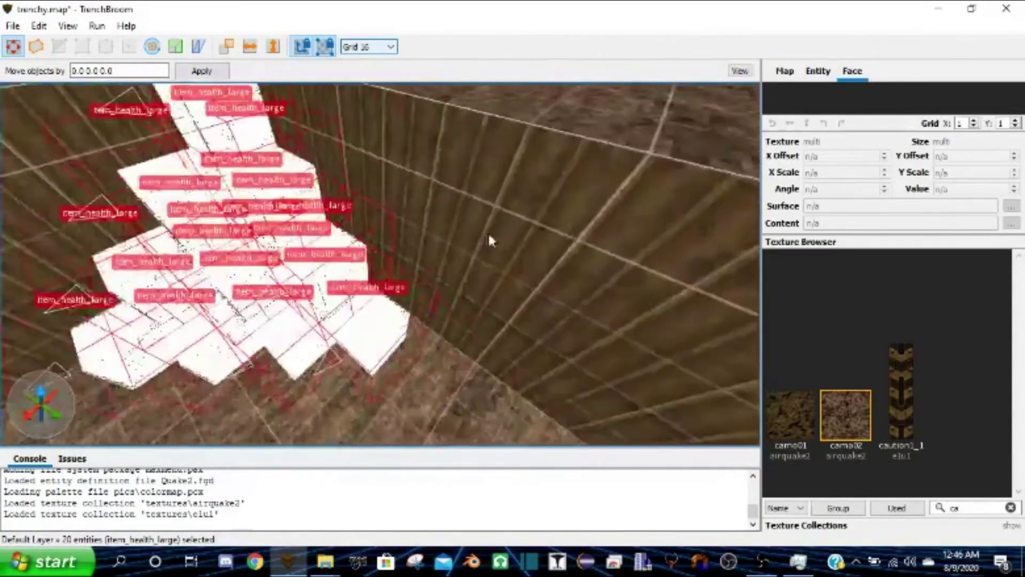
# Group the selected stack of large health items under the name cube
pyautogui.scroll(-5, 490, 240)
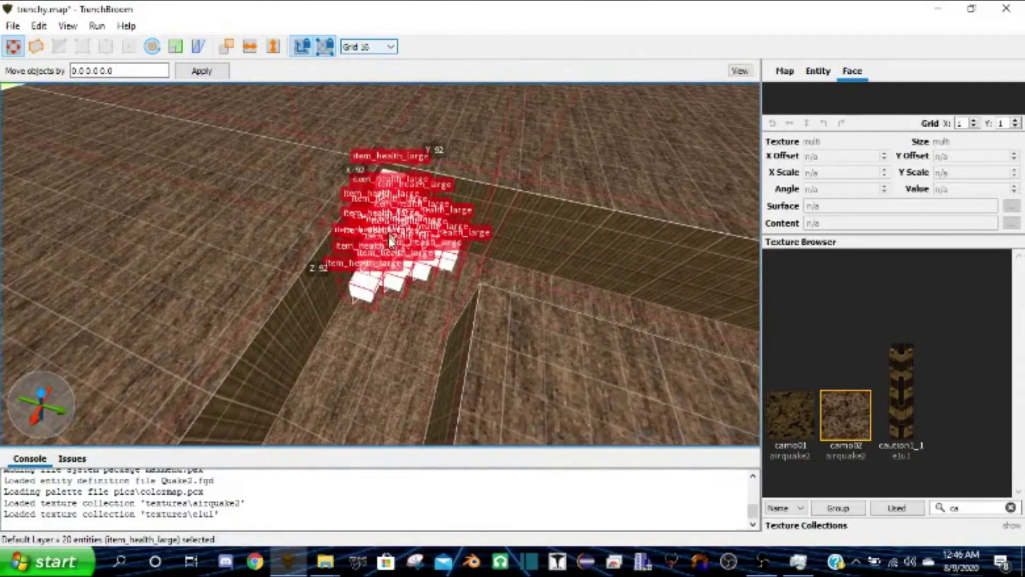
pyautogui.moveTo(406, 238); pyautogui.dragTo(407, 236, button='right')
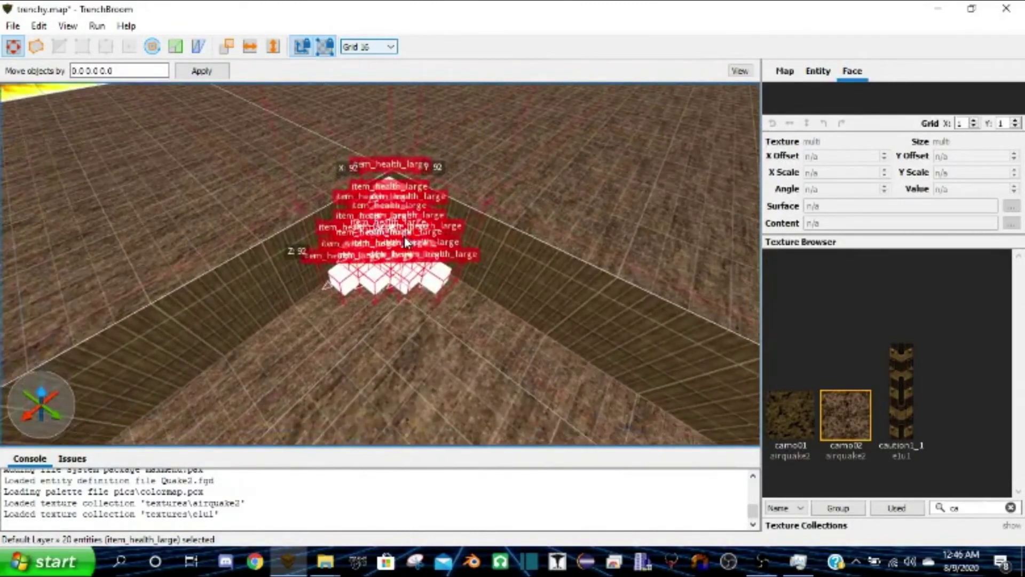
pyautogui.rightClick(406, 241)
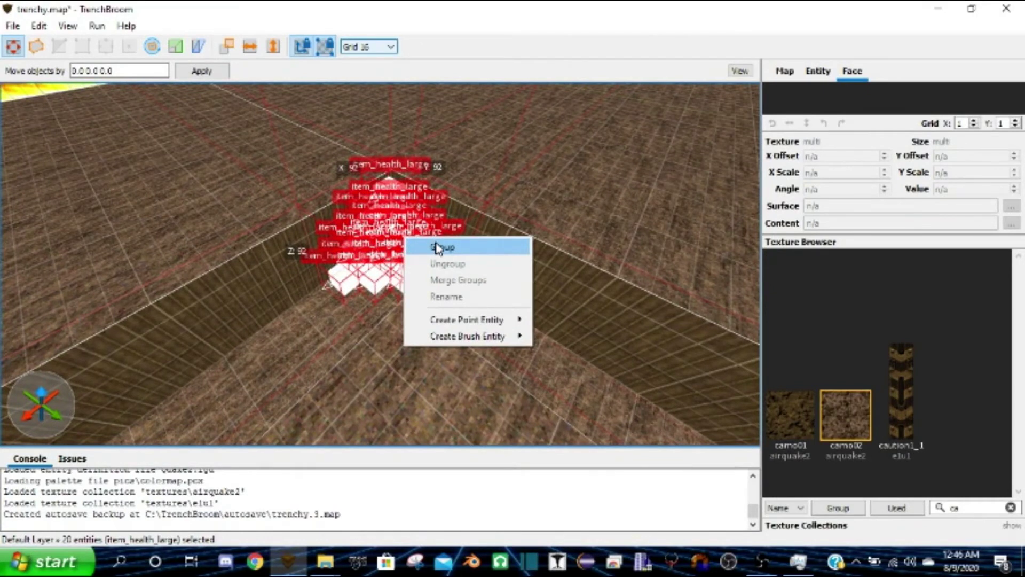
pyautogui.click(438, 248)
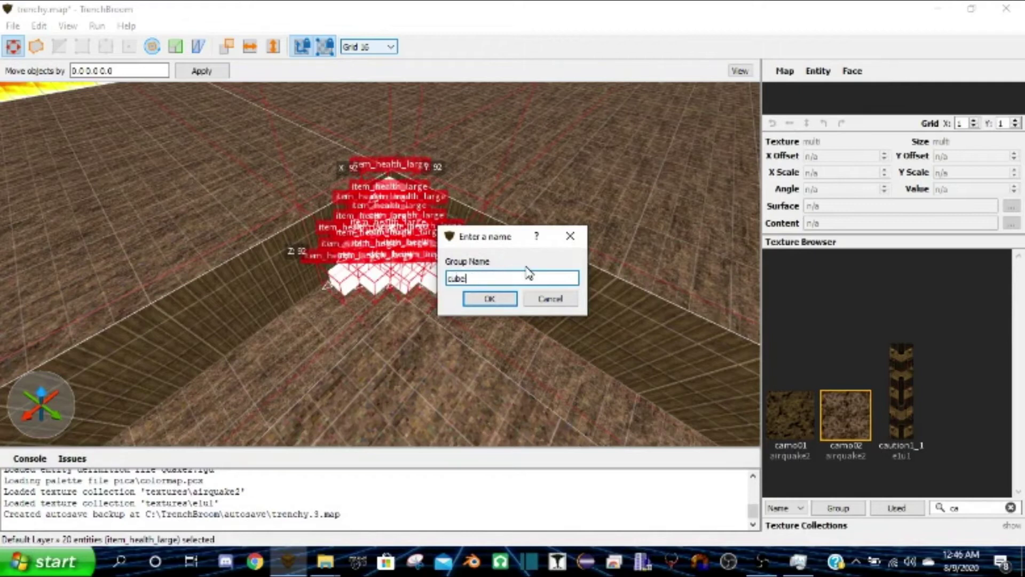
pyautogui.press('Return')
# Try moving the cube group out of its trench corner
pyautogui.moveTo(511, 245); pyautogui.dragTo(485, 266, button='right')
pyautogui.click(539, 257)
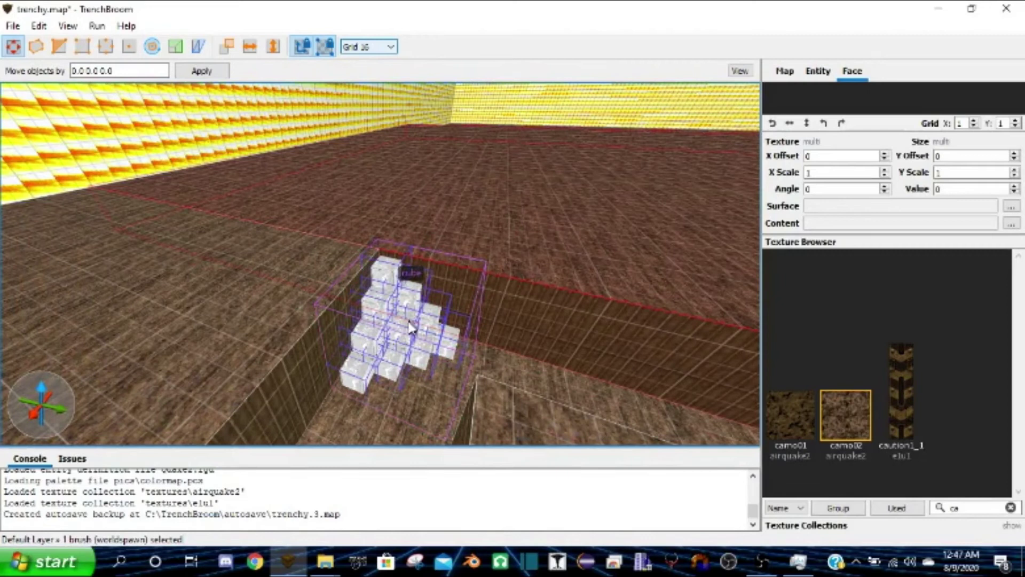
pyautogui.click(389, 328)
pyautogui.moveTo(389, 328); pyautogui.dragTo(452, 220)
pyautogui.moveTo(453, 220); pyautogui.dragTo(439, 176, button='right')
pyautogui.moveTo(439, 176); pyautogui.dragTo(382, 282)
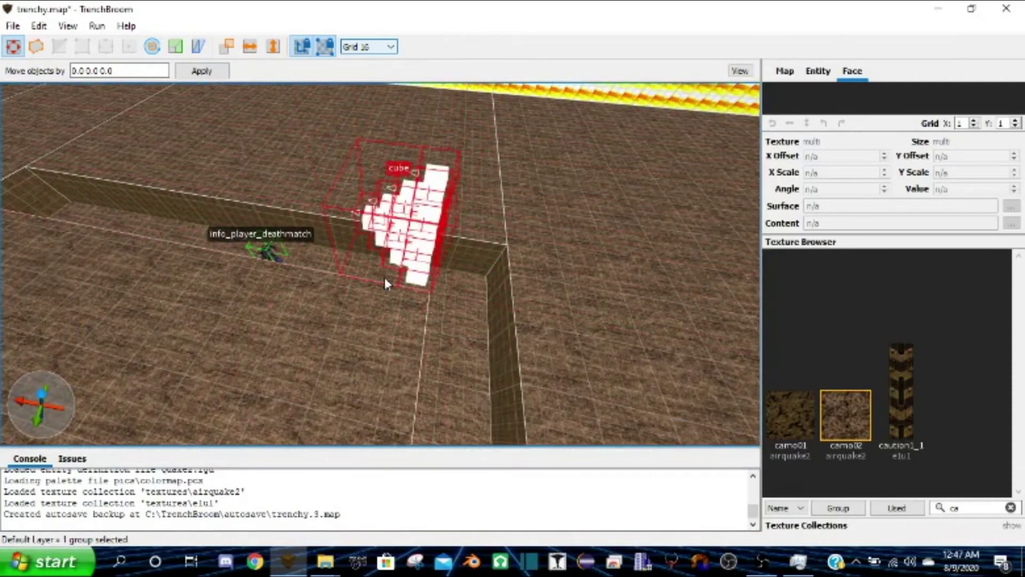
pyautogui.hotkey('ctrl', 'z')
# Open the cube group for editing and select a single large health item inside it
pyautogui.moveTo(378, 291)
pyautogui.mouseDown(button='right')
pyautogui.moveTo(448, 277)
pyautogui.moveTo(460, 291)
pyautogui.moveTo(463, 218)
pyautogui.moveTo(421, 211)
pyautogui.moveTo(374, 242)
pyautogui.moveTo(405, 279)
pyautogui.moveTo(493, 260)
pyautogui.moveTo(497, 269)
pyautogui.moveTo(408, 192)
pyautogui.moveTo(431, 211)
pyautogui.moveTo(373, 261)
pyautogui.moveTo(385, 232)
pyautogui.moveTo(441, 313)
pyautogui.moveTo(447, 283)
pyautogui.moveTo(465, 314)
pyautogui.mouseUp(button='right')
pyautogui.press('w')
pyautogui.press('w')
pyautogui.press('s')
pyautogui.press('a')
pyautogui.press('s')
pyautogui.press('d')
pyautogui.doubleClick(386, 231)
pyautogui.press('w')
pyautogui.click(362, 251)
# Try moving the selected large health item out of the stack within the cube group
pyautogui.moveTo(331, 269); pyautogui.dragTo(603, 374)
pyautogui.hotkey('ctrl', 'z')
pyautogui.scroll(-5, 368, 312)
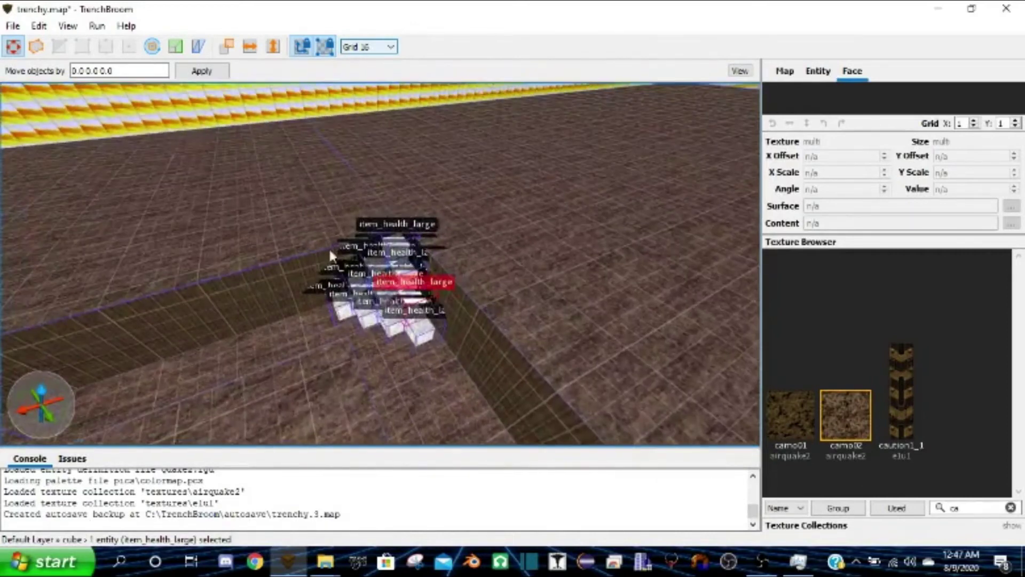
pyautogui.moveTo(390, 243); pyautogui.dragTo(340, 259, button='right')
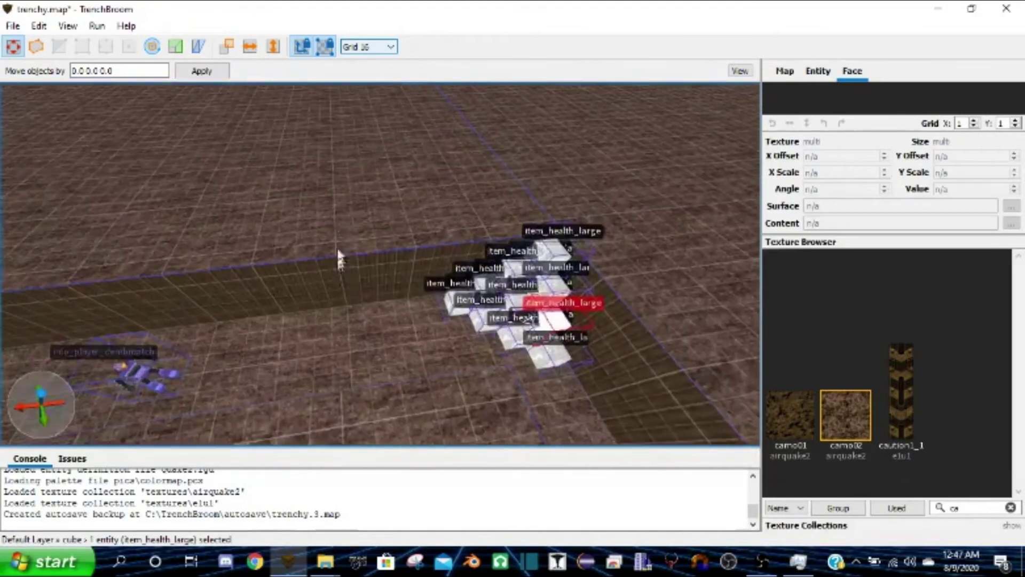
# Draw a flat brush beside the trench inside the open cube group, and close the group
pyautogui.moveTo(318, 196); pyautogui.dragTo(365, 191, button='right')
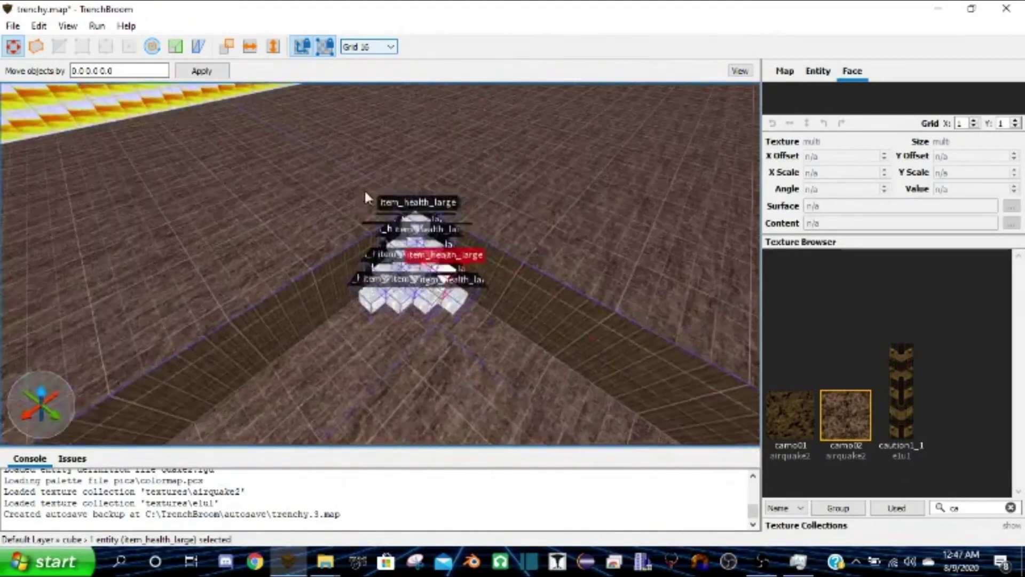
pyautogui.press('Escape')
pyautogui.moveTo(286, 167)
pyautogui.mouseDown()
pyautogui.moveTo(354, 208)
pyautogui.moveTo(351, 265)
pyautogui.moveTo(226, 291)
pyautogui.mouseUp()
pyautogui.moveTo(282, 252)
pyautogui.mouseDown(button='right')
pyautogui.moveTo(458, 231)
pyautogui.moveTo(199, 279)
pyautogui.moveTo(282, 289)
pyautogui.moveTo(251, 261)
pyautogui.moveTo(447, 251)
pyautogui.moveTo(454, 242)
pyautogui.moveTo(381, 230)
pyautogui.moveTo(534, 333)
pyautogui.moveTo(466, 314)
pyautogui.mouseUp(button='right')
pyautogui.press('Escape')
pyautogui.press('d')
pyautogui.click(382, 231)
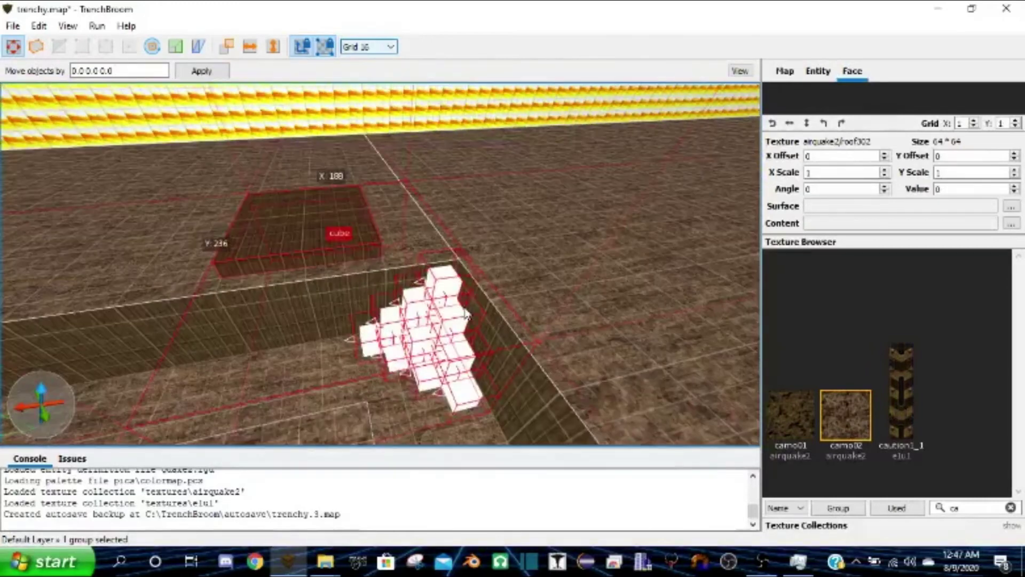
# Remove the stray flat brush from the cube group and save the map
pyautogui.doubleClick(357, 256)
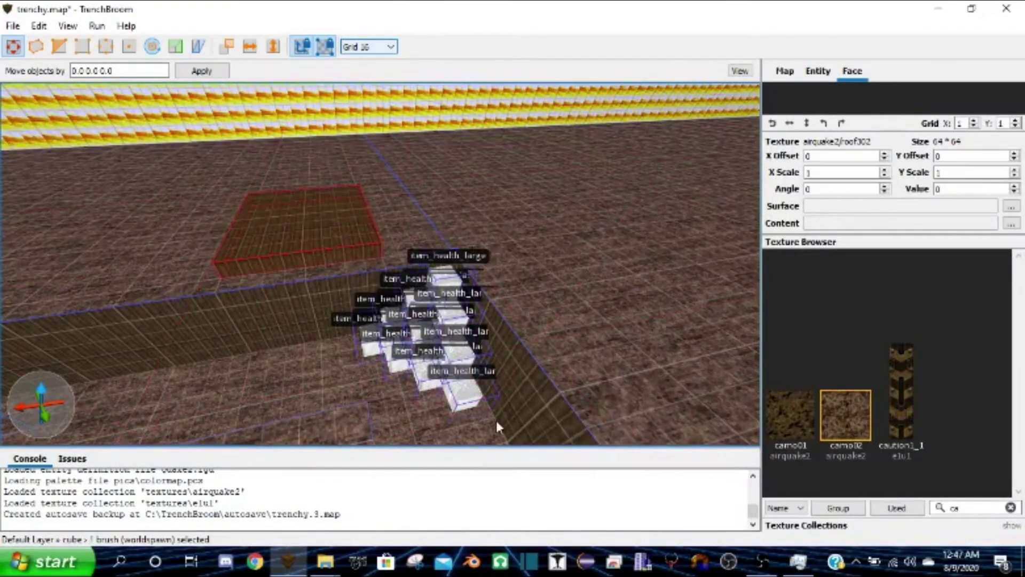
pyautogui.moveTo(486, 396); pyautogui.dragTo(490, 355, button='right')
pyautogui.doubleClick(491, 352)
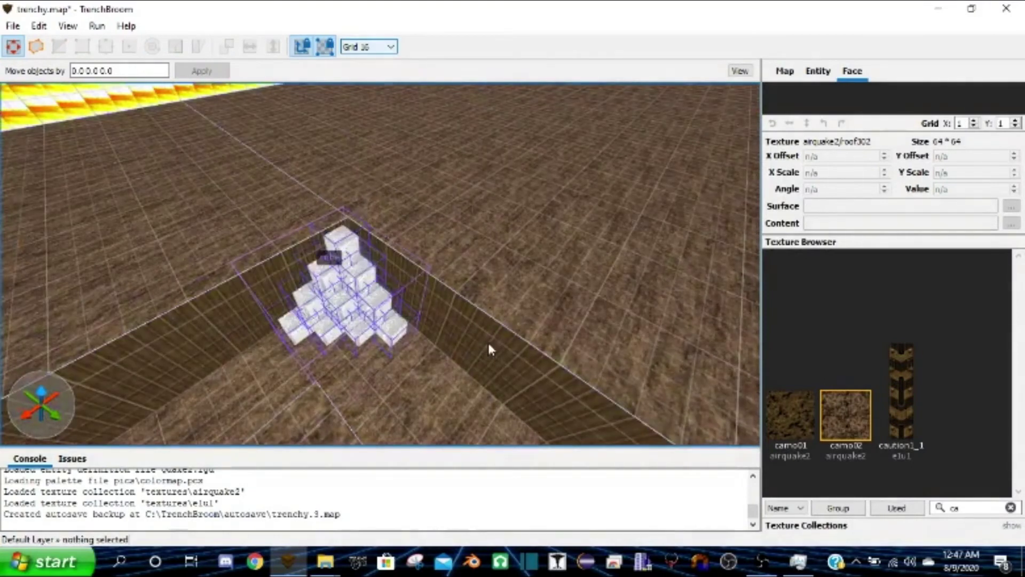
pyautogui.click(12, 26)
pyautogui.click(86, 107)
# Duplicate the cube group of large health items and move the copy to another trench corner
pyautogui.moveTo(326, 206); pyautogui.dragTo(421, 260, button='right')
pyautogui.click(395, 245)
pyautogui.hotkey('ctrl', 'd')
pyautogui.scroll(-5, 339, 231)
pyautogui.moveTo(339, 231)
pyautogui.mouseDown(button='right')
pyautogui.moveTo(335, 255)
pyautogui.moveTo(233, 238)
pyautogui.moveTo(337, 231)
pyautogui.mouseUp(button='right')
pyautogui.moveTo(357, 216); pyautogui.dragTo(641, 276)
pyautogui.moveTo(641, 277); pyautogui.dragTo(362, 335, button='right')
pyautogui.moveTo(362, 335); pyautogui.dragTo(542, 419)
# Rotate the copied cube group 90 degrees about the Z axis
pyautogui.moveTo(451, 353); pyautogui.dragTo(339, 128, button='right')
pyautogui.click(152, 47)
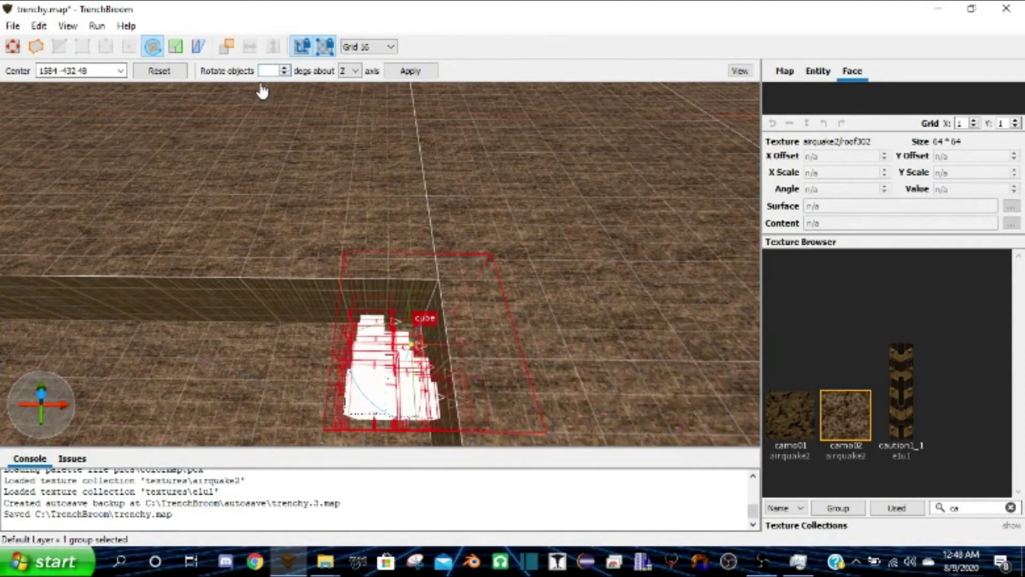
pyautogui.click(419, 73)
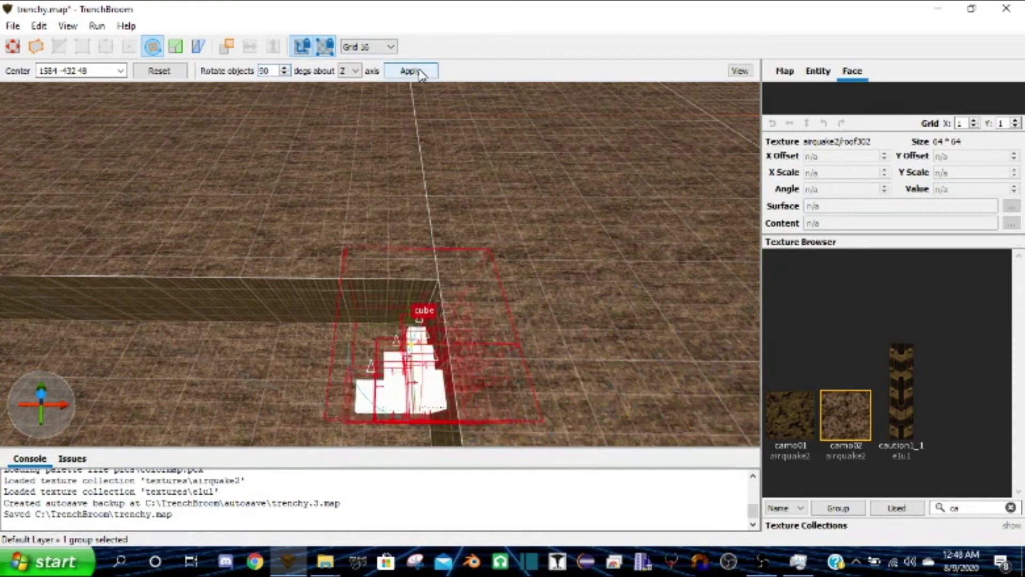
# Move the rotated cube group fully inside its trench corner and save the map
pyautogui.click(10, 47)
pyautogui.moveTo(407, 337); pyautogui.dragTo(365, 362)
pyautogui.keyDown('alt'); pyautogui.moveTo(375, 362); pyautogui.dragTo(300, 286, button='right'); pyautogui.keyUp('alt')
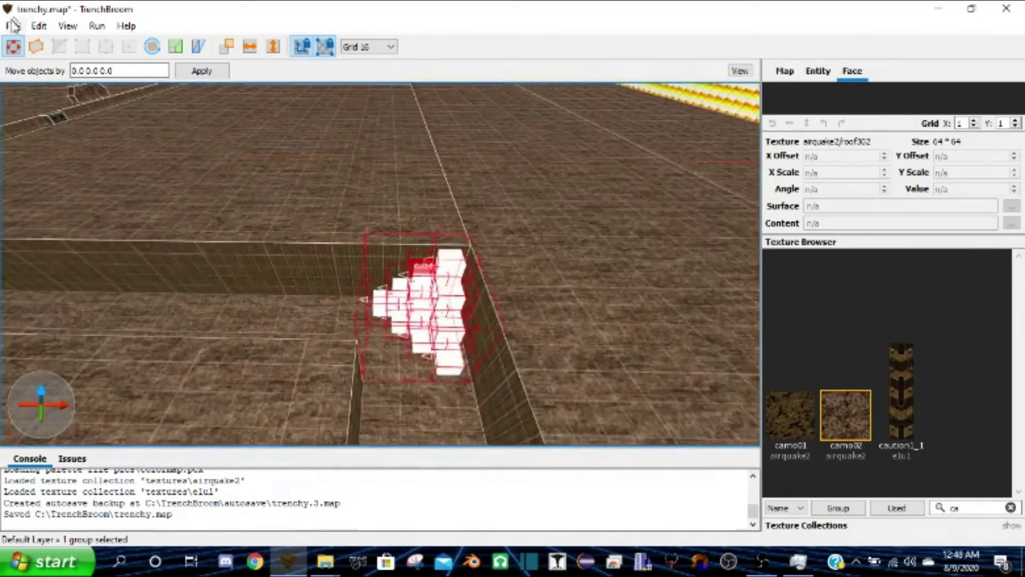
pyautogui.click(12, 24)
pyautogui.click(79, 107)
# Draw a large block brush on the open floor beyond the camo mounds
pyautogui.moveTo(369, 186); pyautogui.dragTo(143, 152, button='right')
pyautogui.press('w')
pyautogui.press('w')
pyautogui.press('s')
pyautogui.press('w')
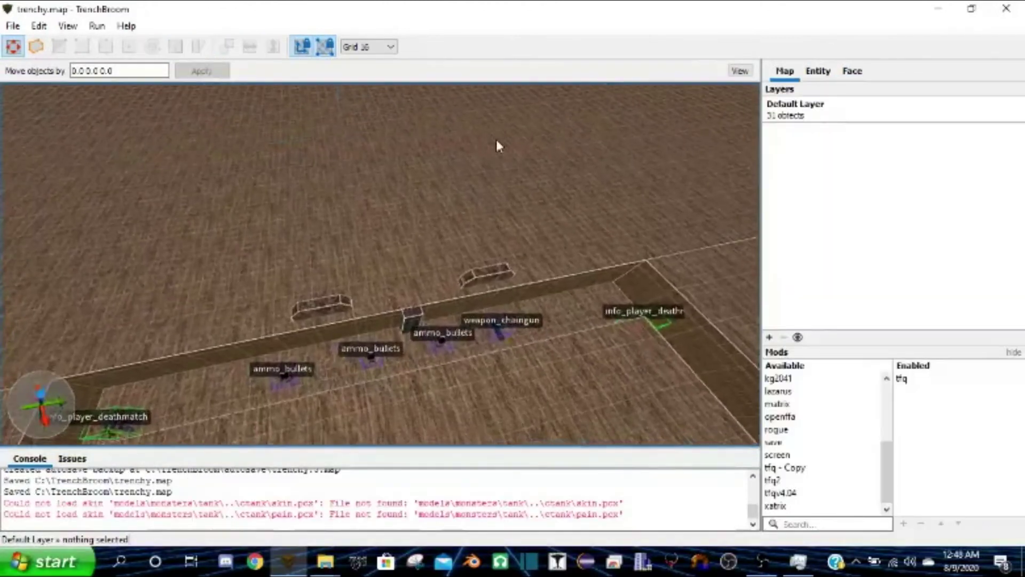
pyautogui.press('w')
pyautogui.moveTo(198, 199)
pyautogui.mouseDown()
pyautogui.moveTo(392, 258)
pyautogui.moveTo(379, 81)
pyautogui.mouseUp()
pyautogui.moveTo(383, 227)
pyautogui.mouseDown(button='right')
pyautogui.moveTo(391, 167)
pyautogui.moveTo(401, 178)
pyautogui.moveTo(387, 130)
pyautogui.moveTo(417, 146)
pyautogui.mouseUp(button='right')
pyautogui.press('w')
pyautogui.press('w')
pyautogui.press('s')
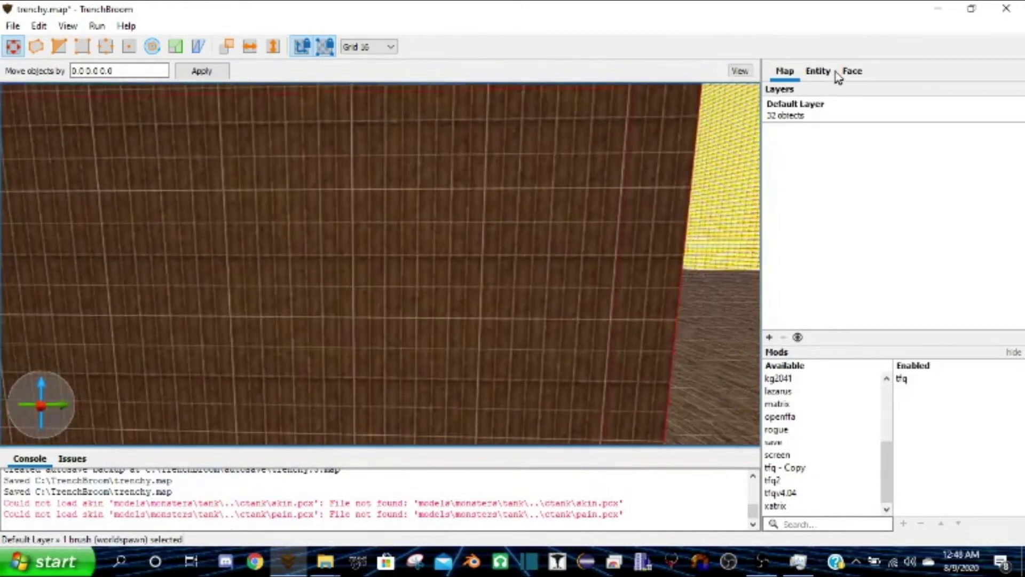
# Clear the texture filter and apply the airquake2 conc306 texture to the large block brush
pyautogui.click(851, 72)
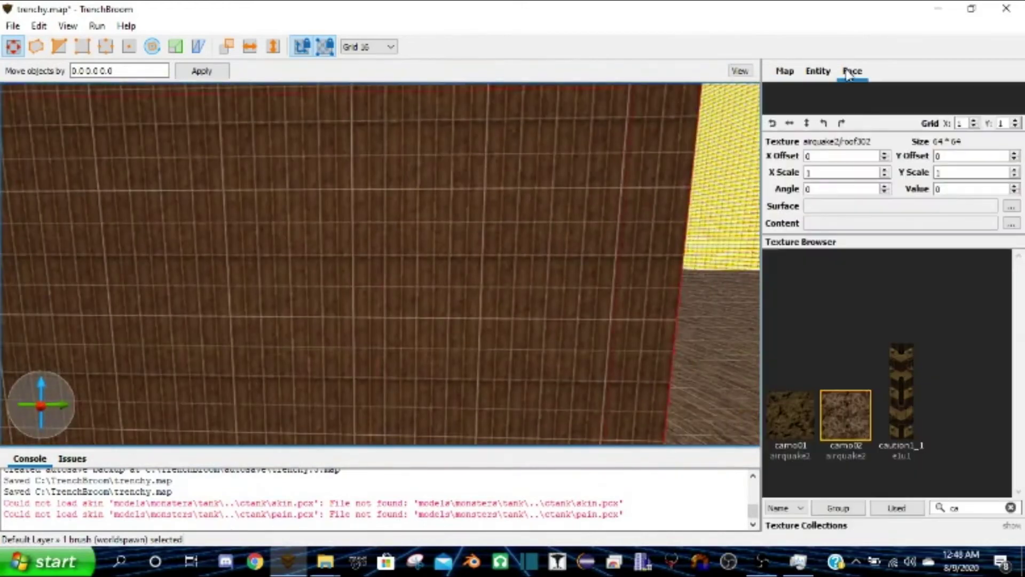
pyautogui.click(1011, 508)
pyautogui.scroll(-10, 907, 389)
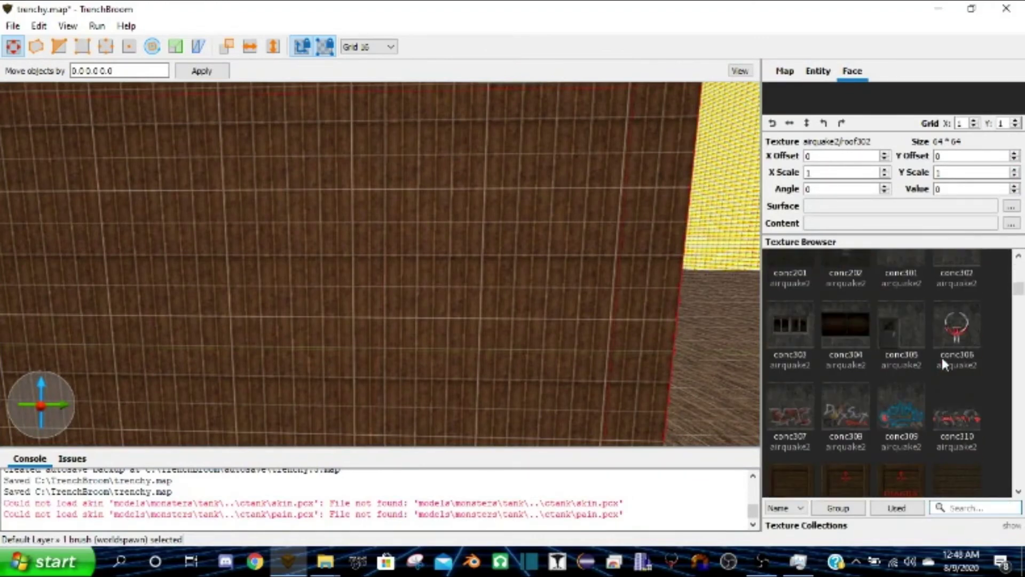
pyautogui.click(948, 349)
pyautogui.press('s')
pyautogui.moveTo(470, 375)
pyautogui.mouseDown(button='right')
pyautogui.moveTo(416, 373)
pyautogui.moveTo(467, 370)
pyautogui.mouseUp(button='right')
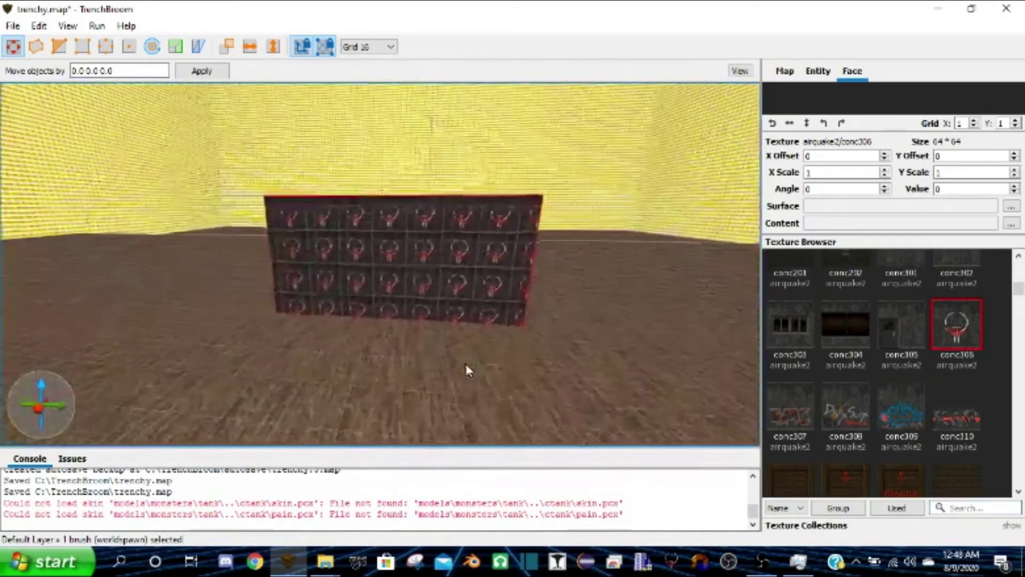
# Retexture the large block brush with conc305 and show the texture collections
pyautogui.press('w')
pyautogui.click(882, 325)
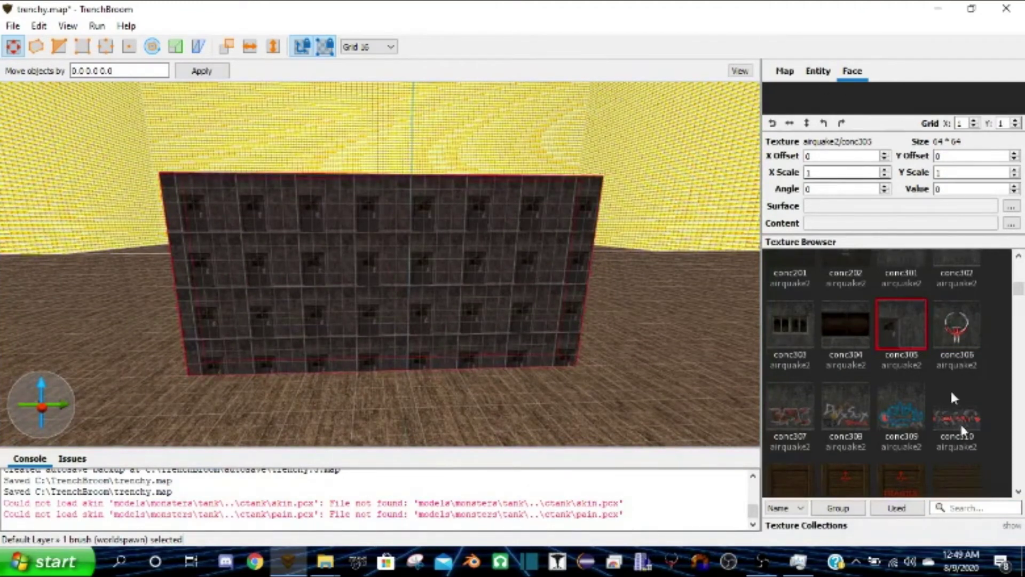
pyautogui.click(871, 529)
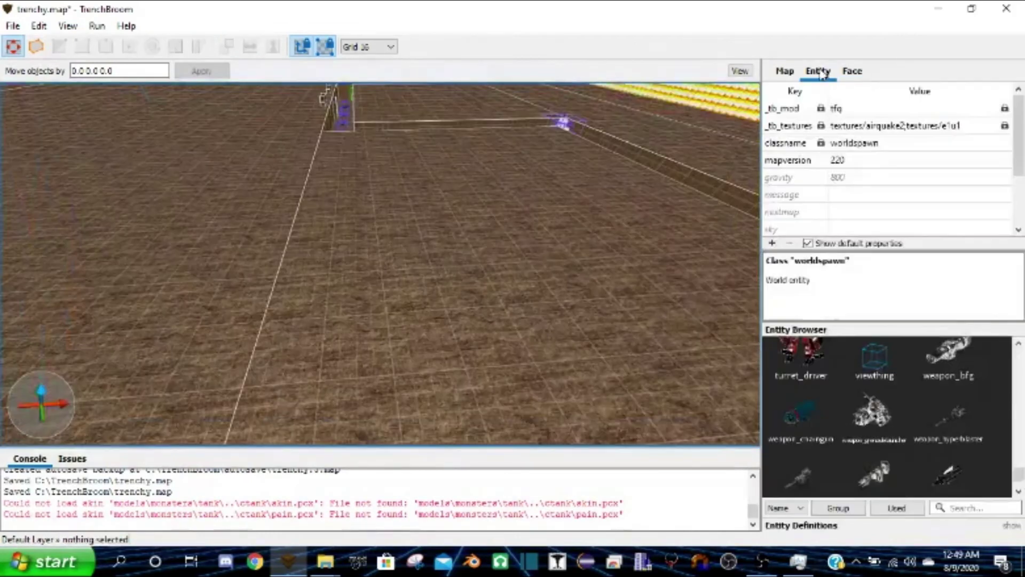
pyautogui.scroll(10, 889, 392)
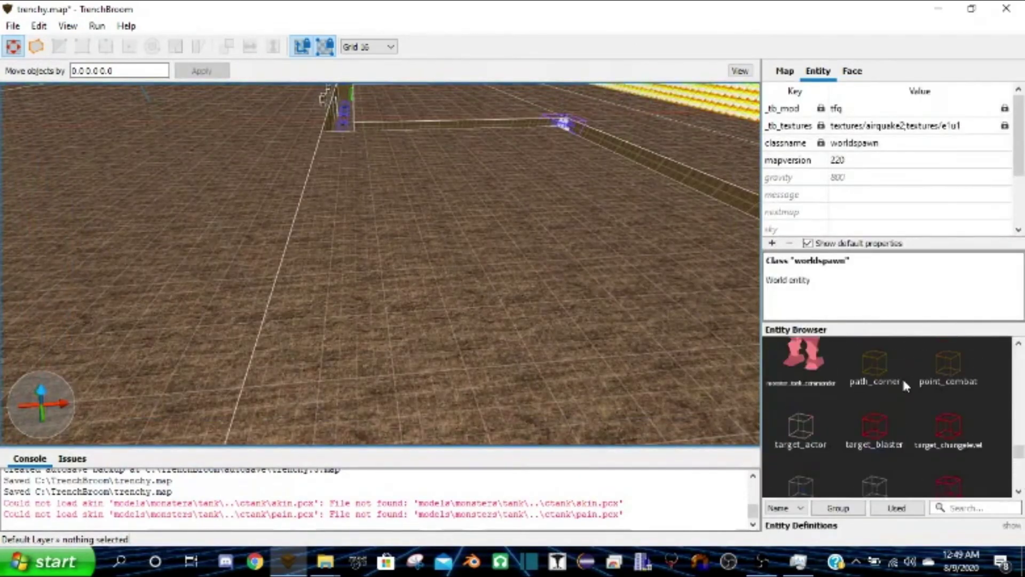
pyautogui.moveTo(888, 377); pyautogui.dragTo(276, 248)
pyautogui.moveTo(834, 399); pyautogui.dragTo(473, 281)
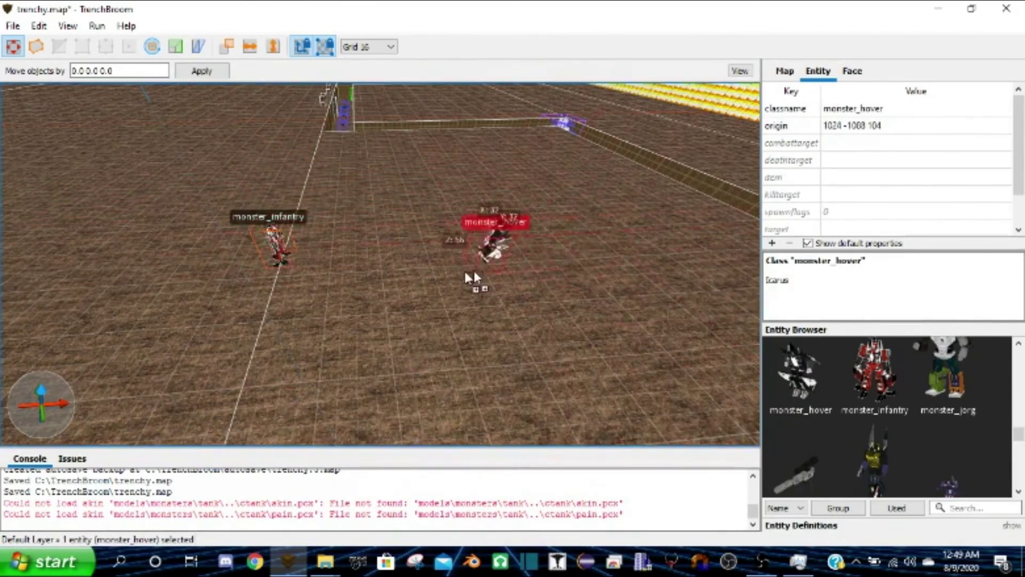
pyautogui.scroll(3, 473, 281)
pyautogui.moveTo(524, 299); pyautogui.dragTo(422, 321, button='right')
pyautogui.moveTo(412, 307); pyautogui.dragTo(447, 176)
pyautogui.scroll(3, 456, 153)
pyautogui.scroll(-6, 456, 153)
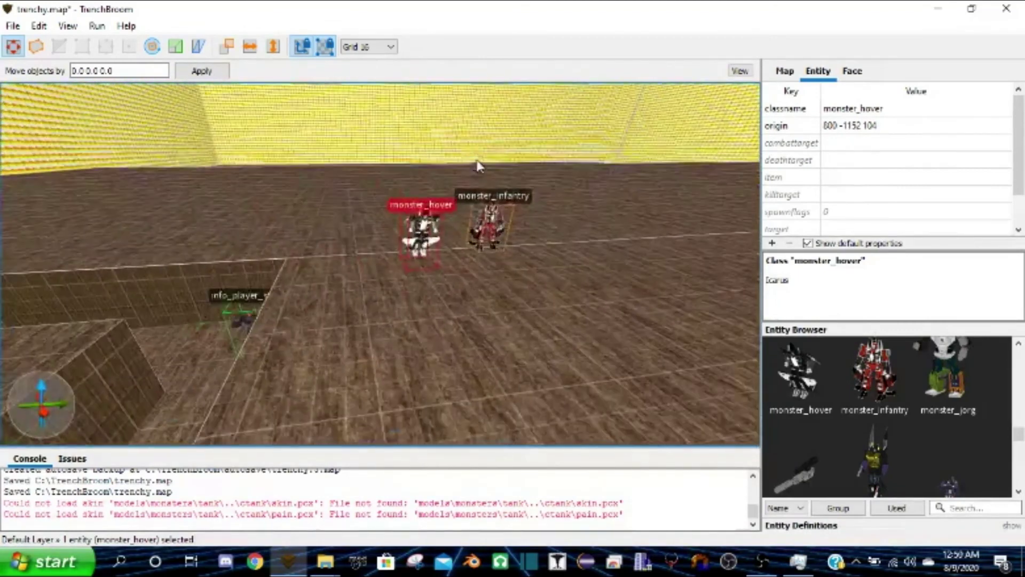
# Delete the monster_hover and monster_infantry entities from the floor
pyautogui.press('Delete')
pyautogui.click(503, 233)
pyautogui.press('Delete')
# Place a monster_medic and a monster_jorg on the open floor near the trench
pyautogui.moveTo(502, 235); pyautogui.dragTo(427, 301, button='right')
pyautogui.scroll(-5, 497, 273)
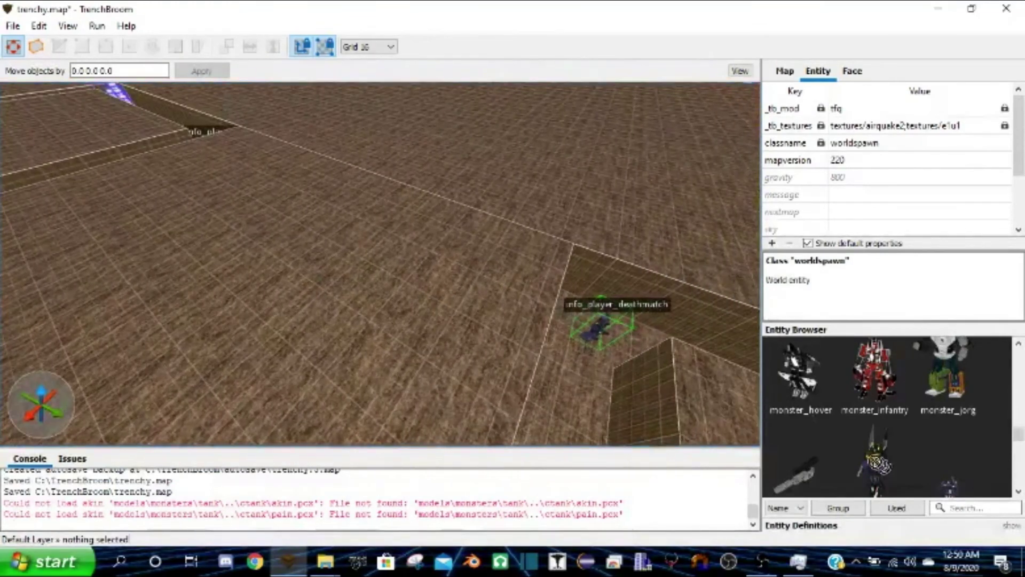
pyautogui.moveTo(877, 464); pyautogui.dragTo(326, 238)
pyautogui.scroll(2, 445, 290)
pyautogui.moveTo(535, 314); pyautogui.dragTo(497, 273, button='right')
pyautogui.scroll(3, 497, 274)
pyautogui.scroll(-4, 496, 274)
pyautogui.moveTo(938, 376); pyautogui.dragTo(80, 254)
pyautogui.scroll(-5, 211, 234)
pyautogui.moveTo(219, 253)
pyautogui.mouseDown(button='right')
pyautogui.moveTo(210, 235)
pyautogui.moveTo(251, 235)
pyautogui.moveTo(230, 255)
pyautogui.mouseUp(button='right')
pyautogui.scroll(4, 215, 237)
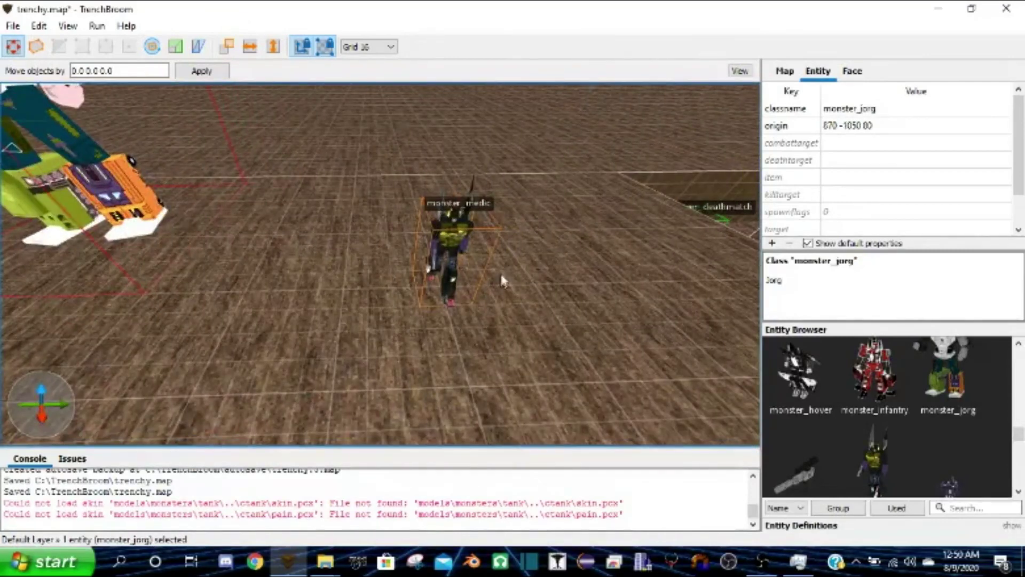
# Delete the monster_jorg and monster_medic entities from the floor
pyautogui.press('Delete')
pyautogui.click(449, 238)
pyautogui.press('Delete')
# Place a monster_soldier on the open floor and delete it again
pyautogui.scroll(-3, 883, 393)
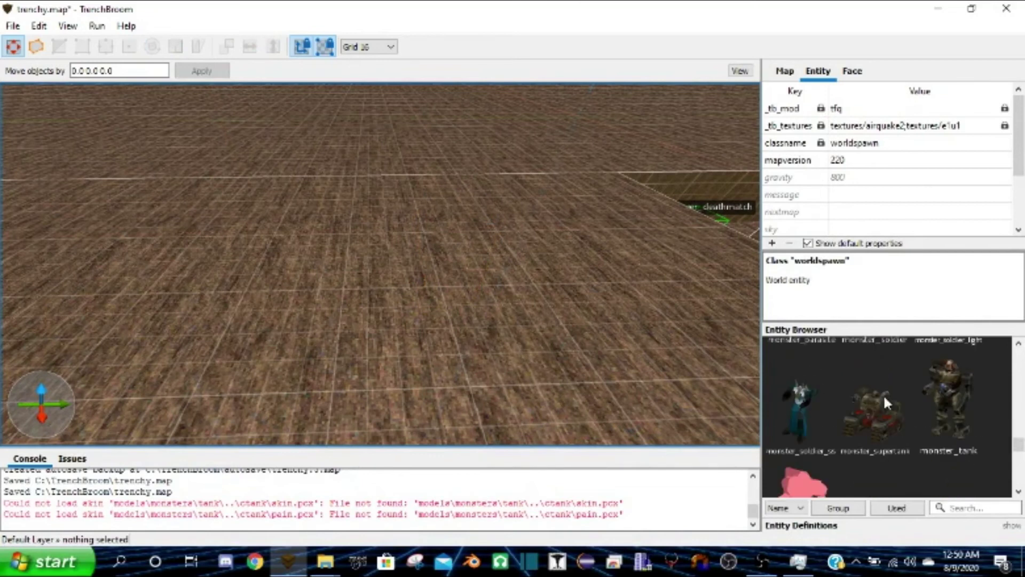
pyautogui.scroll(3, 883, 394)
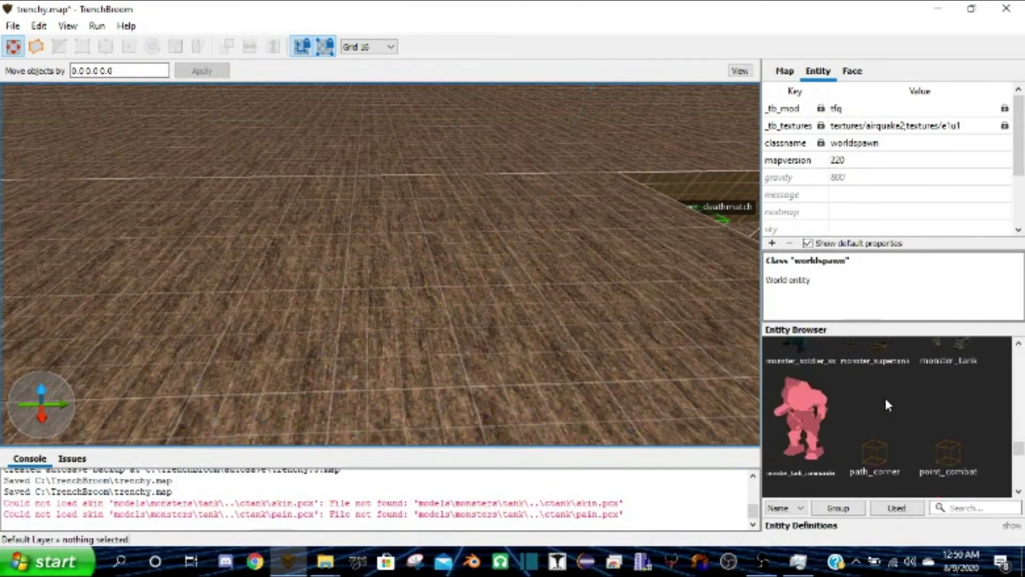
pyautogui.moveTo(886, 393); pyautogui.dragTo(246, 230)
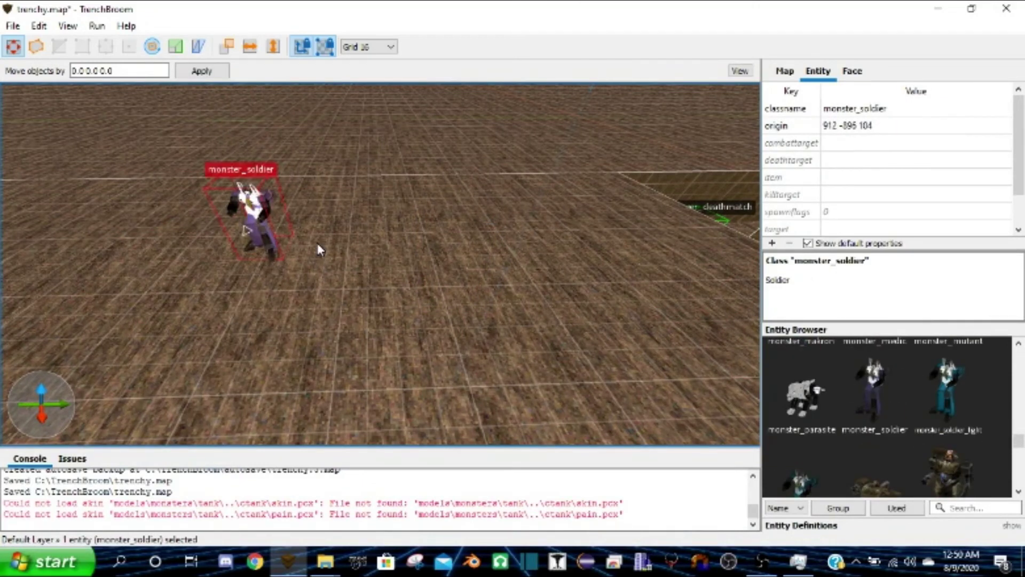
pyautogui.press('Delete')
# Filter the entities by "ac" and place a misc_actor on the open floor at 976 -800 104
pyautogui.moveTo(314, 244); pyautogui.dragTo(360, 238, button='right')
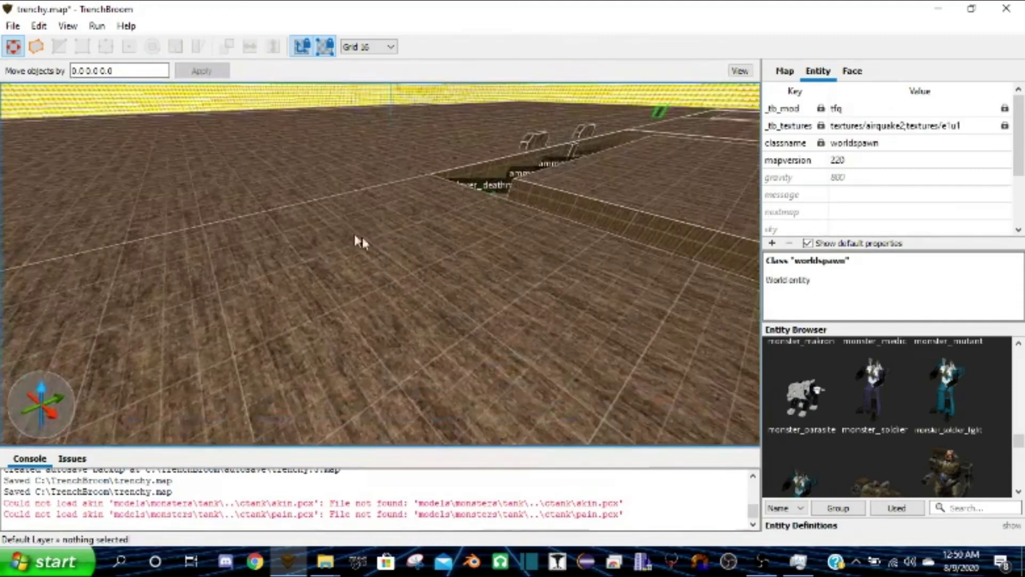
pyautogui.scroll(-3, 861, 362)
pyautogui.scroll(-5, 864, 374)
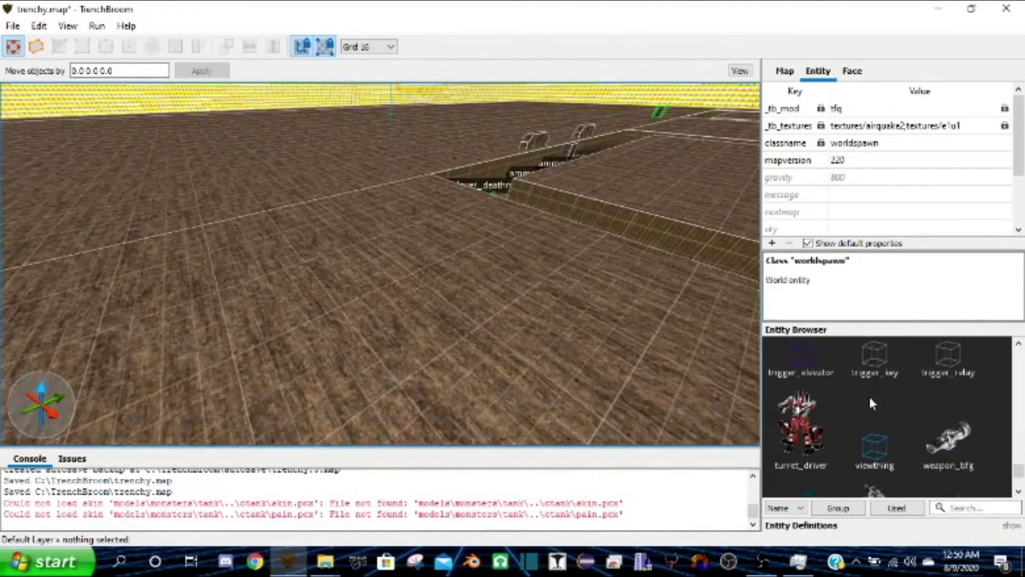
pyautogui.click(964, 508)
pyautogui.write('ac')
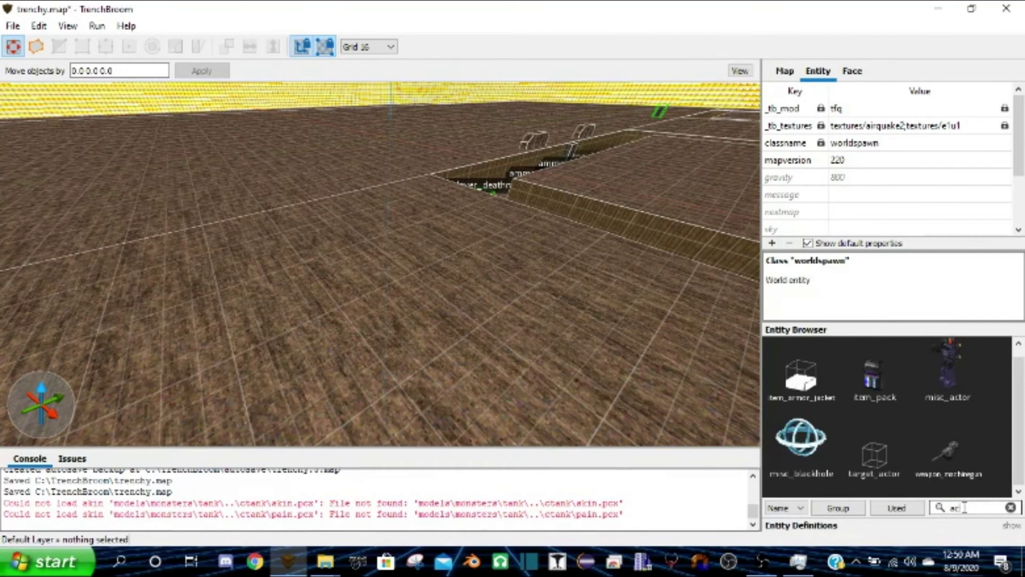
pyautogui.moveTo(956, 354); pyautogui.dragTo(265, 347)
pyautogui.scroll(8, 278, 353)
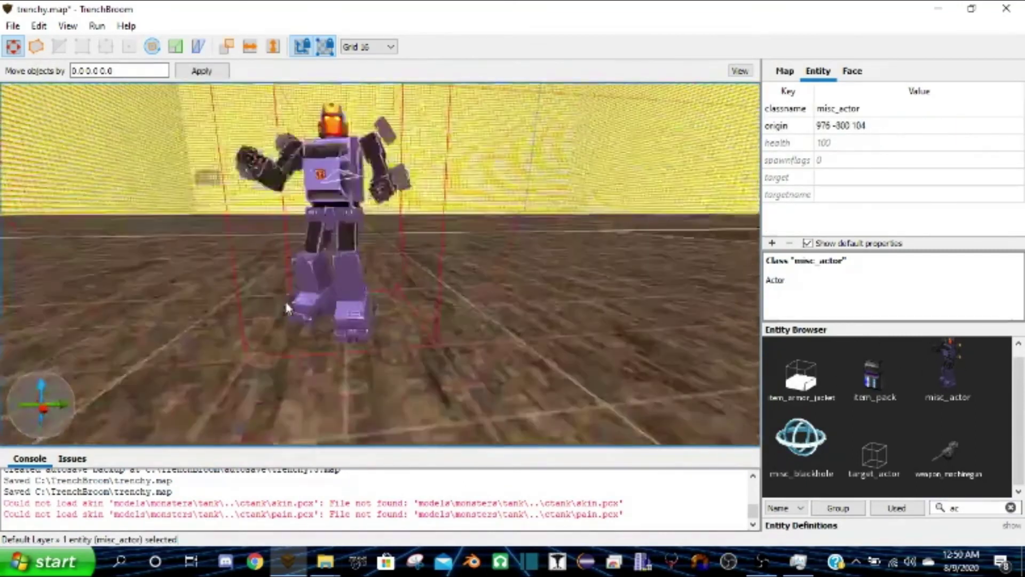
pyautogui.scroll(-4, 286, 307)
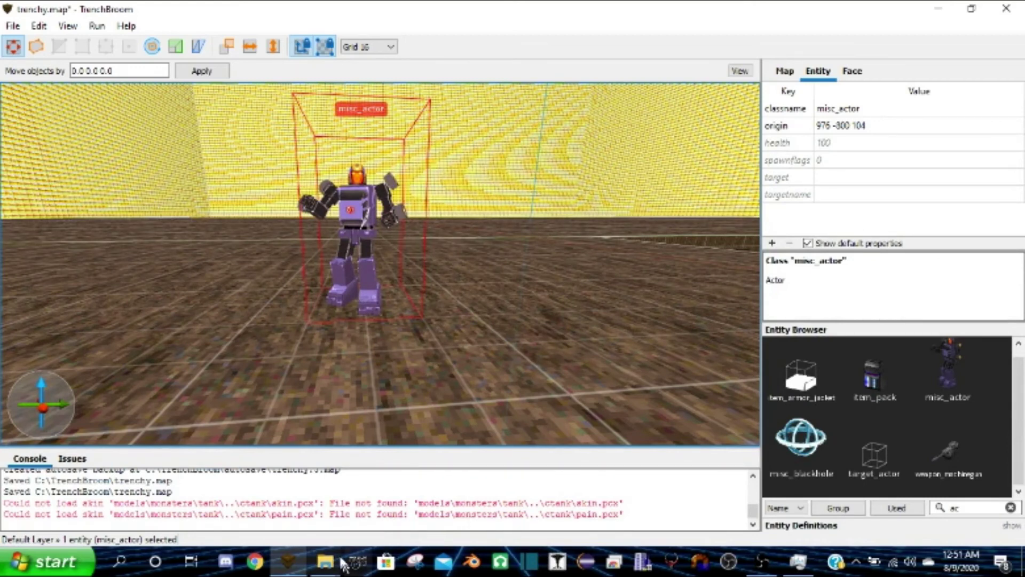
# Check the Lazarus documentation folder under Quake2\tfq\Docs in File Explorer, and return to TrenchBroom to view the misc_actor
pyautogui.moveTo(335, 569)
pyautogui.click(161, 496)
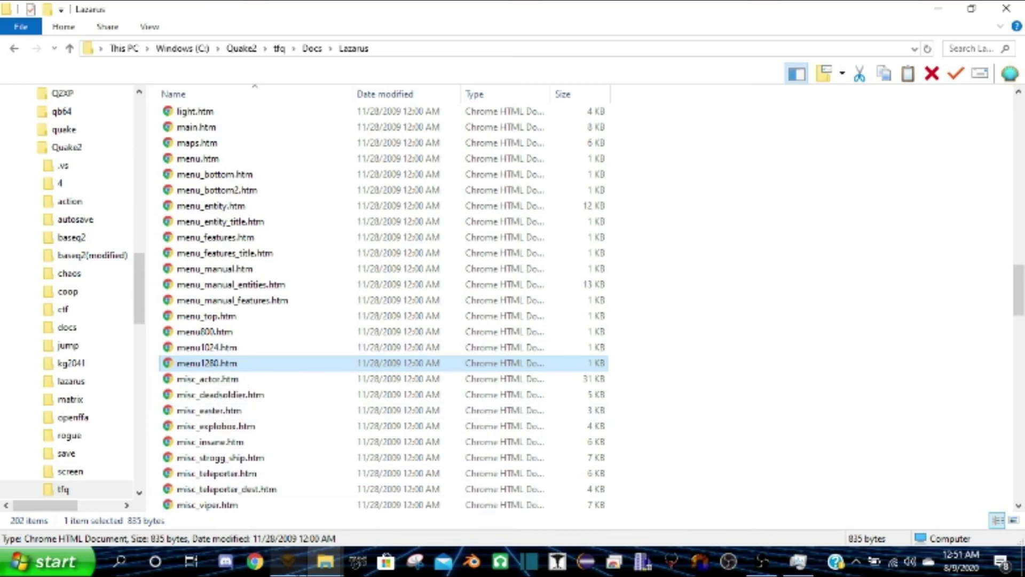
pyautogui.click(288, 561)
pyautogui.moveTo(400, 243)
pyautogui.mouseDown(button='right')
pyautogui.moveTo(379, 274)
pyautogui.moveTo(393, 244)
pyautogui.mouseUp(button='right')
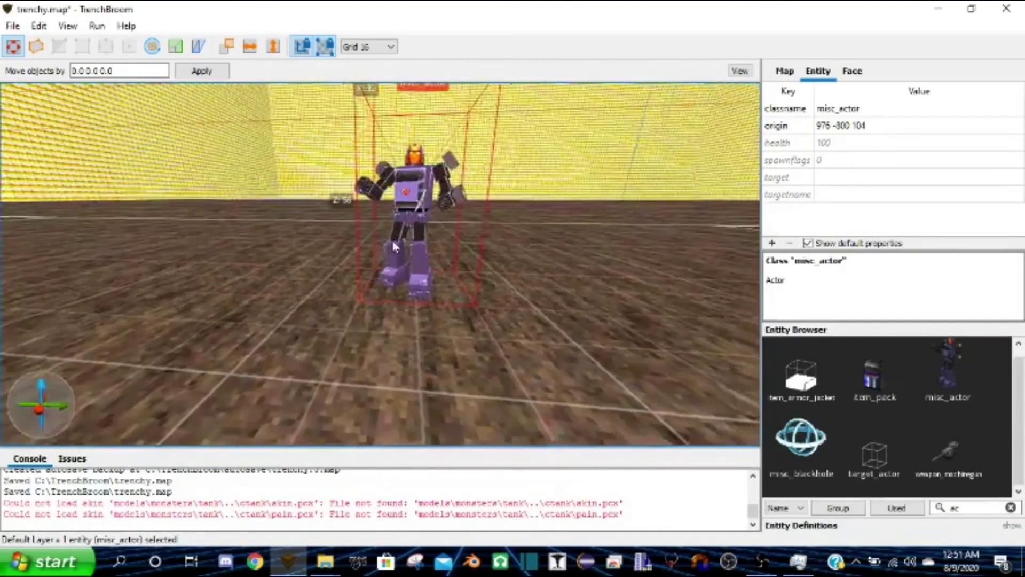
pyautogui.scroll(-5, 393, 244)
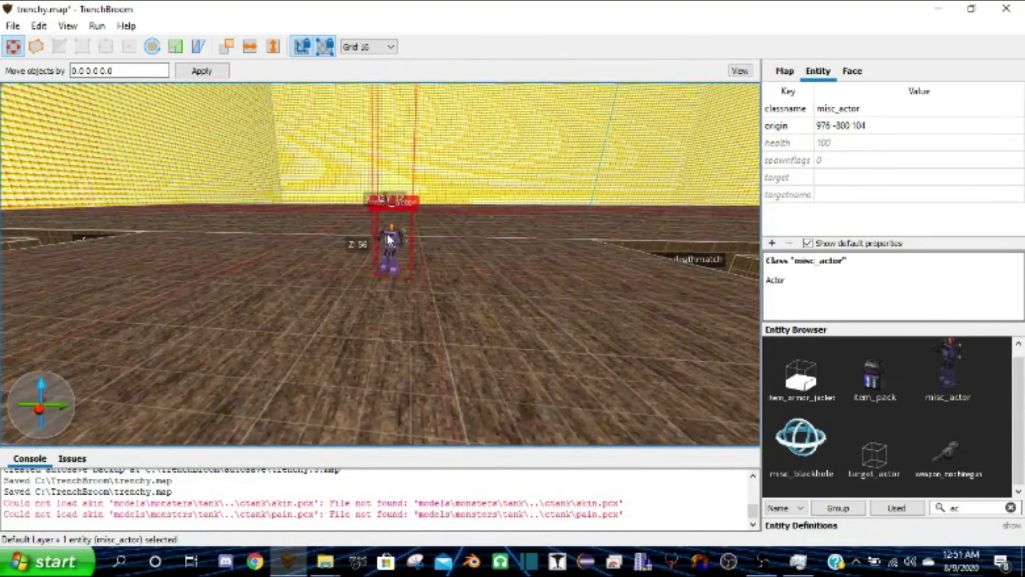
pyautogui.moveTo(388, 234); pyautogui.dragTo(428, 264, button='right')
pyautogui.scroll(4, 384, 203)
pyautogui.scroll(-3, 427, 258)
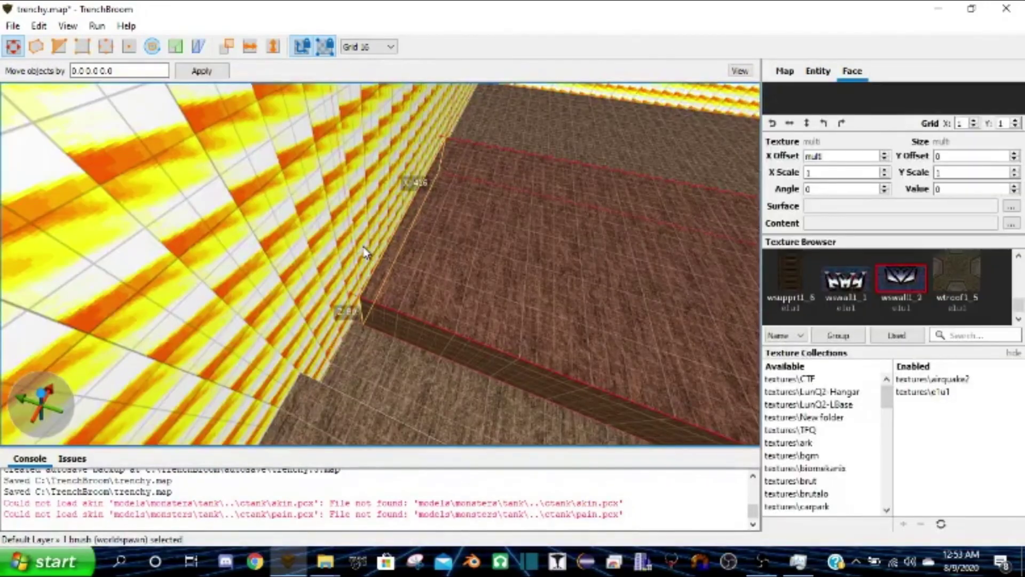
# Extend the selected raised floor brush toward the adjoining sky wall and check the surrounding floor
pyautogui.keyDown('shift'); pyautogui.moveTo(363, 247); pyautogui.dragTo(357, 247); pyautogui.keyUp('shift')
pyautogui.moveTo(356, 247)
pyautogui.mouseDown(button='right')
pyautogui.moveTo(548, 178)
pyautogui.moveTo(460, 168)
pyautogui.moveTo(373, 205)
pyautogui.moveTo(316, 242)
pyautogui.moveTo(307, 282)
pyautogui.moveTo(378, 220)
pyautogui.moveTo(359, 217)
pyautogui.moveTo(256, 267)
pyautogui.moveTo(155, 264)
pyautogui.moveTo(123, 218)
pyautogui.moveTo(117, 248)
pyautogui.moveTo(113, 183)
pyautogui.moveTo(203, 210)
pyautogui.moveTo(213, 243)
pyautogui.moveTo(251, 252)
pyautogui.moveTo(359, 197)
pyautogui.moveTo(384, 133)
pyautogui.moveTo(371, 115)
pyautogui.moveTo(92, 201)
pyautogui.moveTo(3, 187)
pyautogui.moveTo(515, 253)
pyautogui.mouseUp(button='right')
pyautogui.scroll(-3, 461, 169)
pyautogui.scroll(-4, 363, 243)
pyautogui.scroll(-2, 362, 239)
pyautogui.scroll(4, 378, 219)
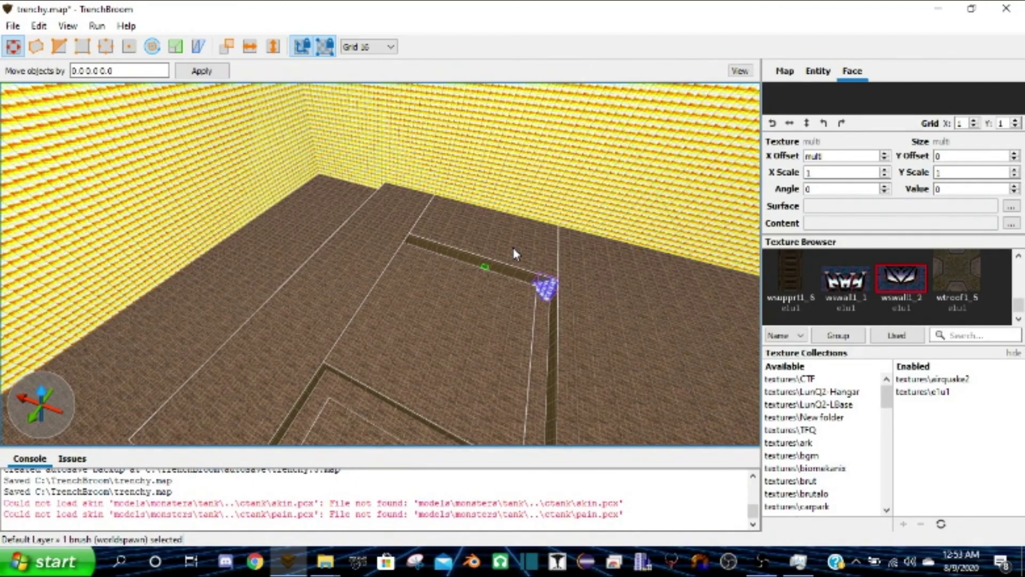
pyautogui.moveTo(495, 279)
pyautogui.mouseDown(button='right')
pyautogui.moveTo(533, 268)
pyautogui.moveTo(671, 272)
pyautogui.mouseUp(button='right')
pyautogui.moveTo(420, 219)
pyautogui.mouseDown(button='right')
pyautogui.moveTo(456, 199)
pyautogui.moveTo(449, 213)
pyautogui.moveTo(319, 261)
pyautogui.moveTo(327, 235)
pyautogui.moveTo(293, 151)
pyautogui.moveTo(299, 230)
pyautogui.mouseUp(button='right')
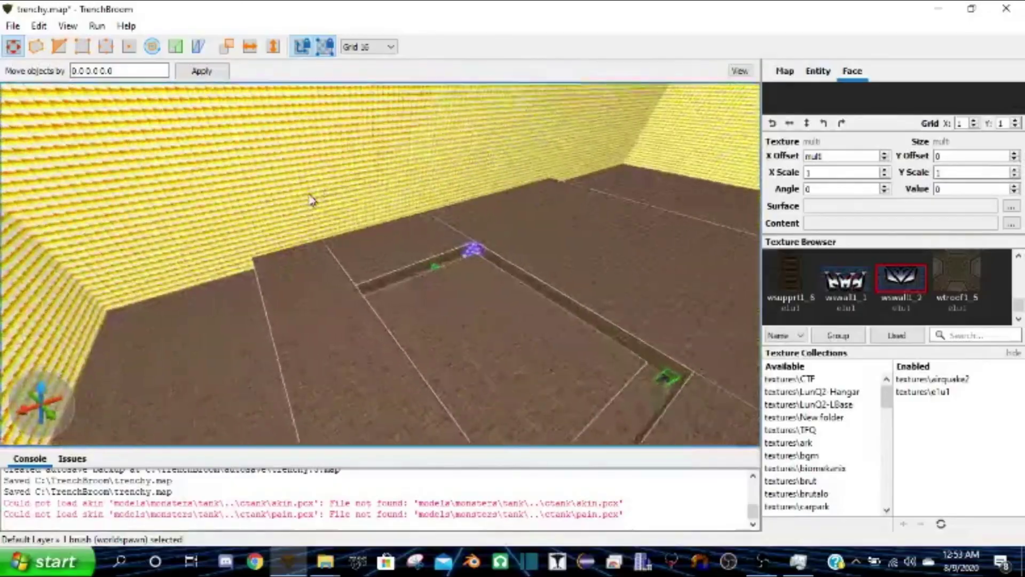